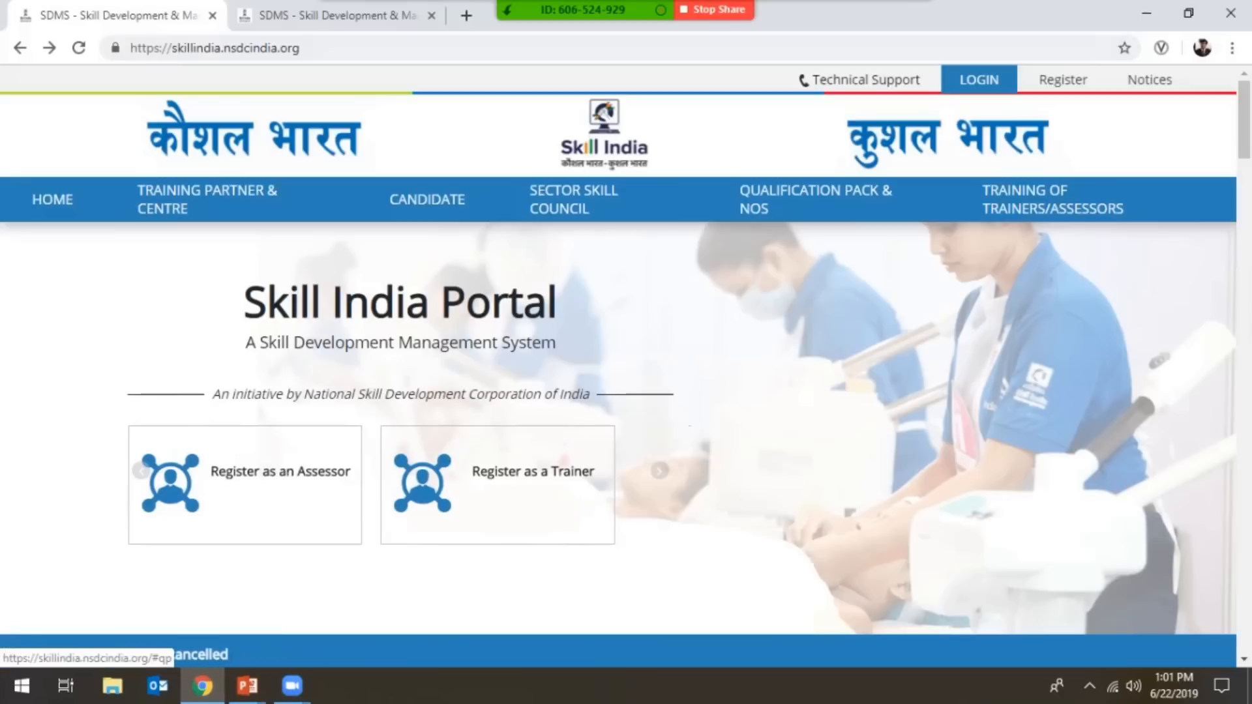
# Step: Log in to the Skill India Portal as a training partner with the saved credentials, dismissing the SMART beta notice
pyautogui.click(979, 80)
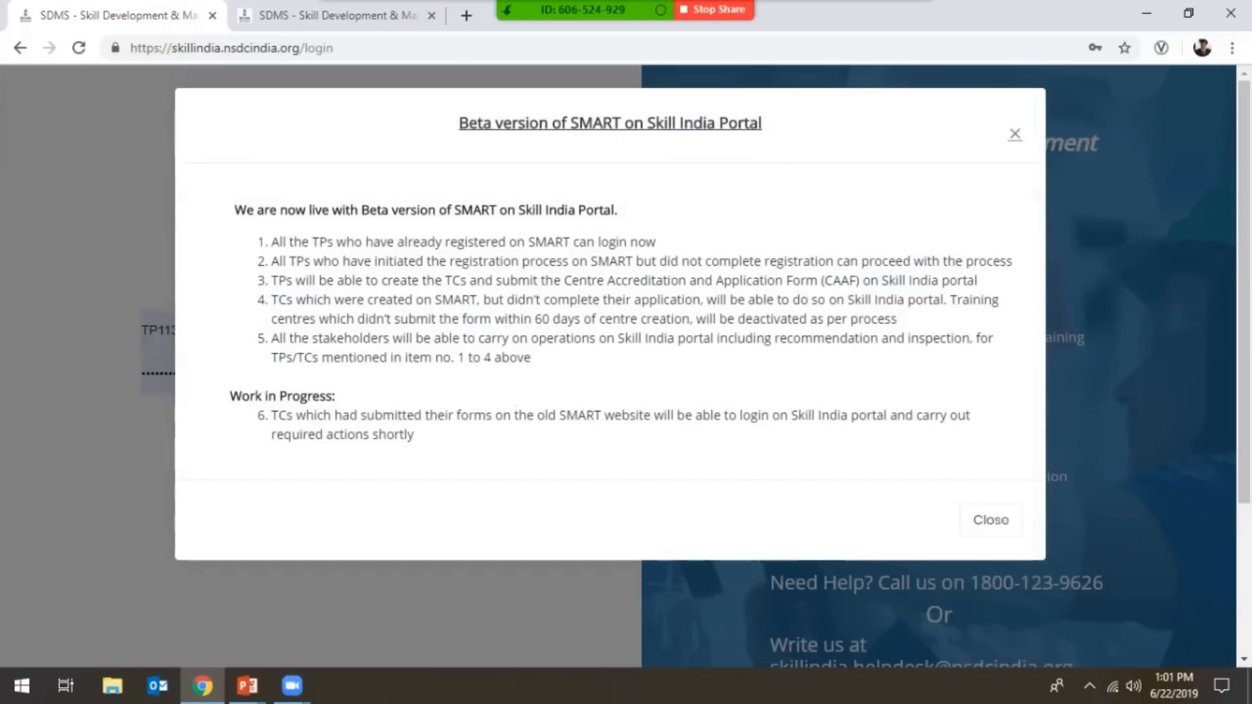
pyautogui.click(991, 520)
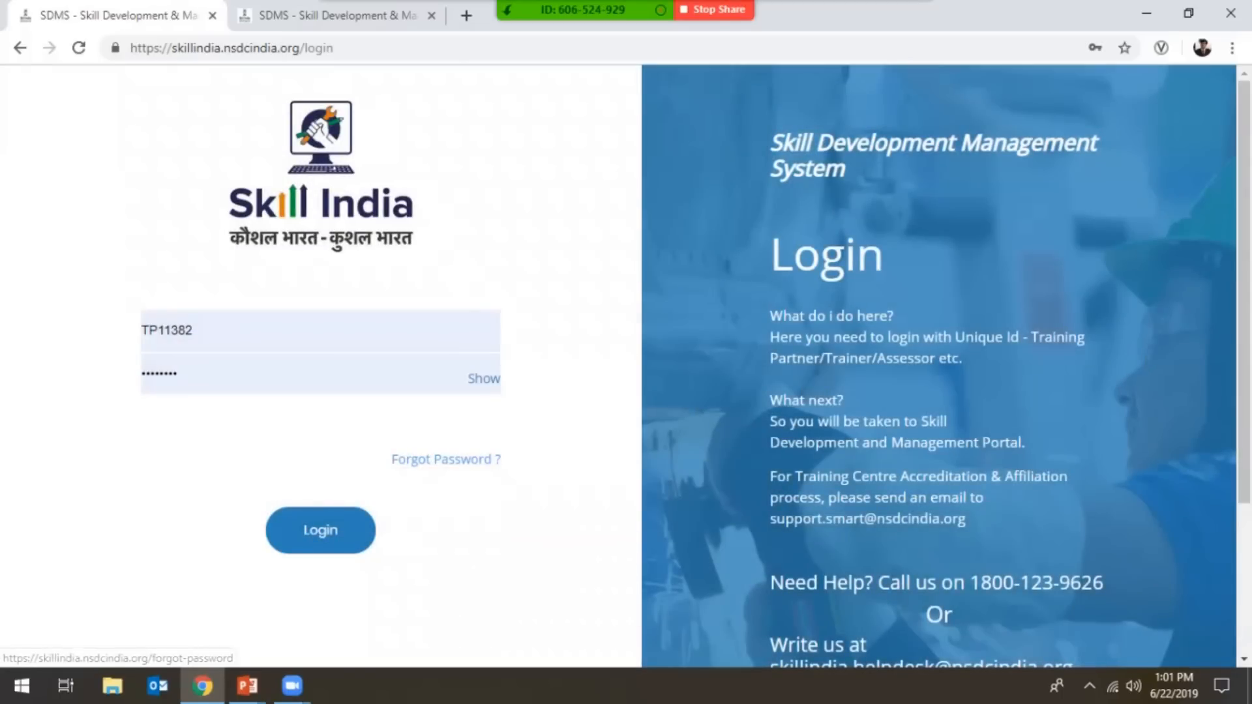
pyautogui.doubleClick(168, 331)
pyautogui.click(202, 380)
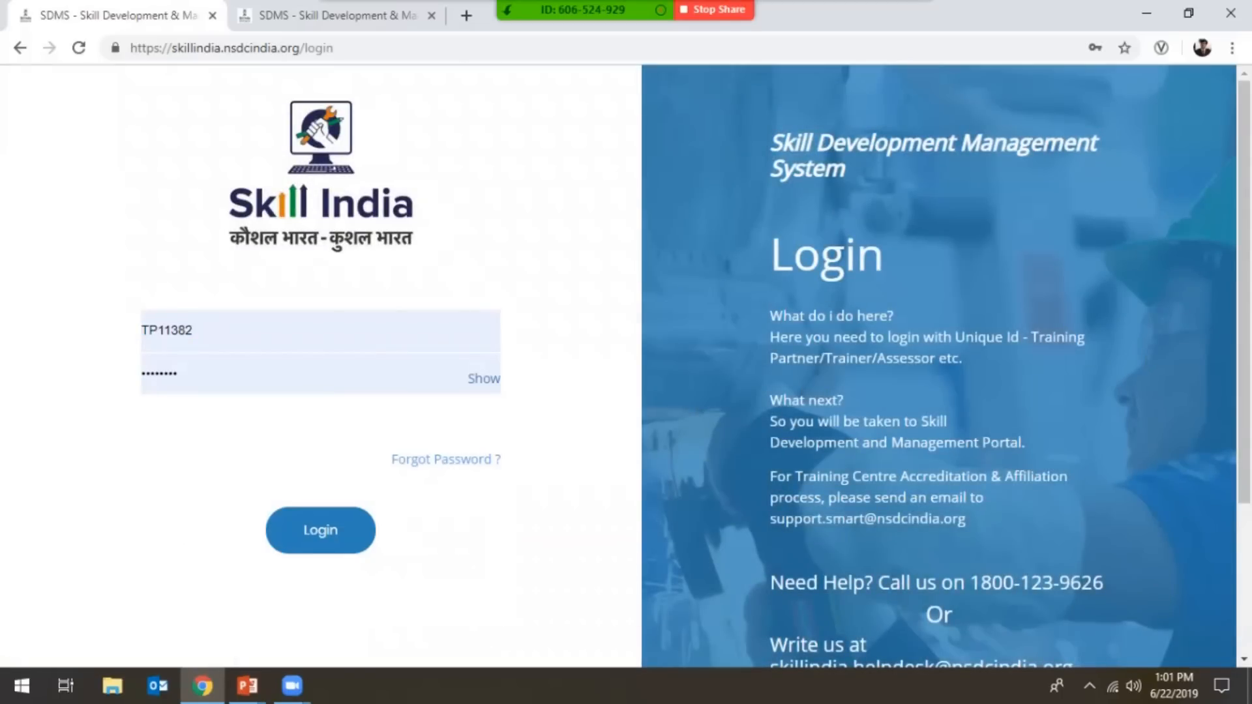
pyautogui.click(195, 375)
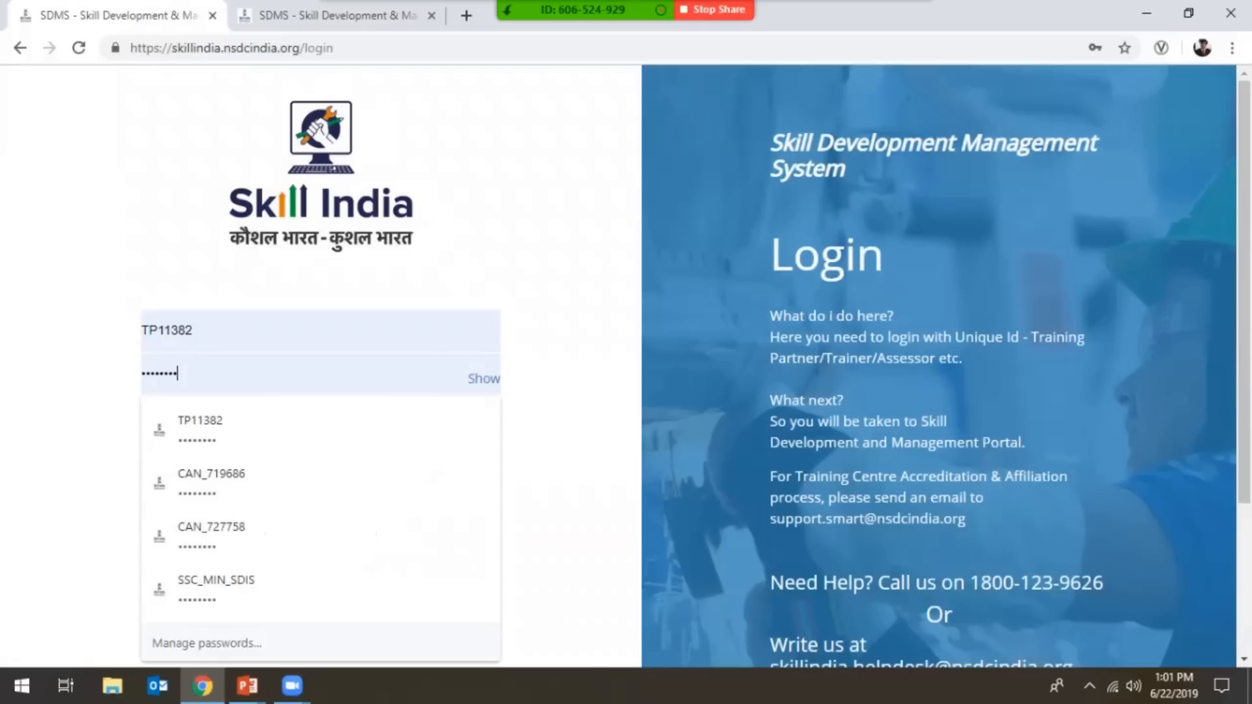
pyautogui.press('Escape')
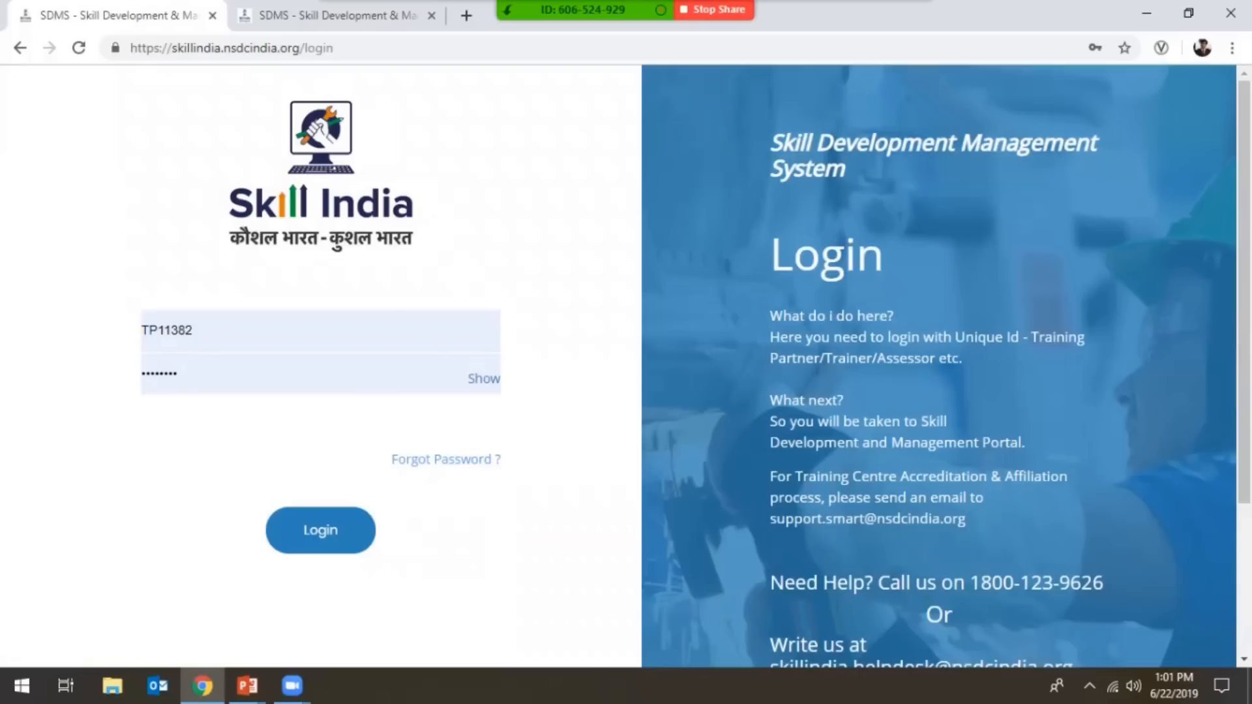
pyautogui.press('Return')
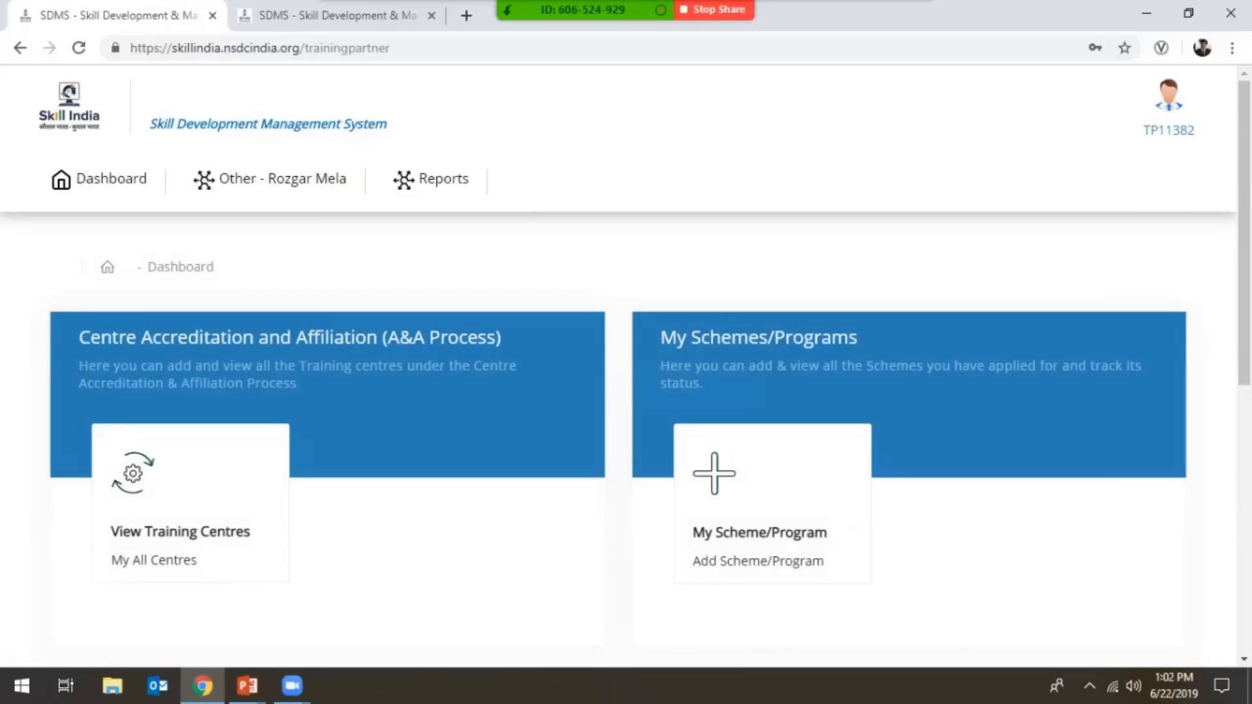
# Step: Open My Scheme/Program and view the details of the approved PDDUSKVP scheme
pyautogui.scroll(-3, 626, 375)
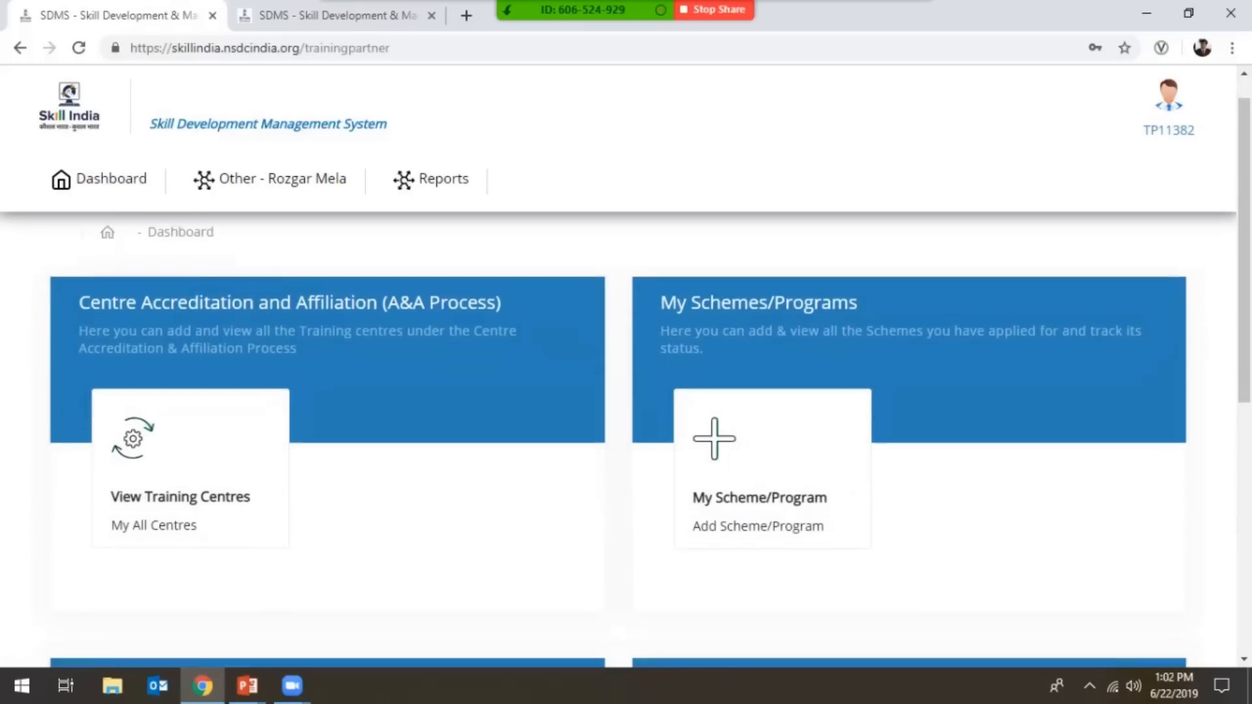
pyautogui.scroll(-5, 398, 554)
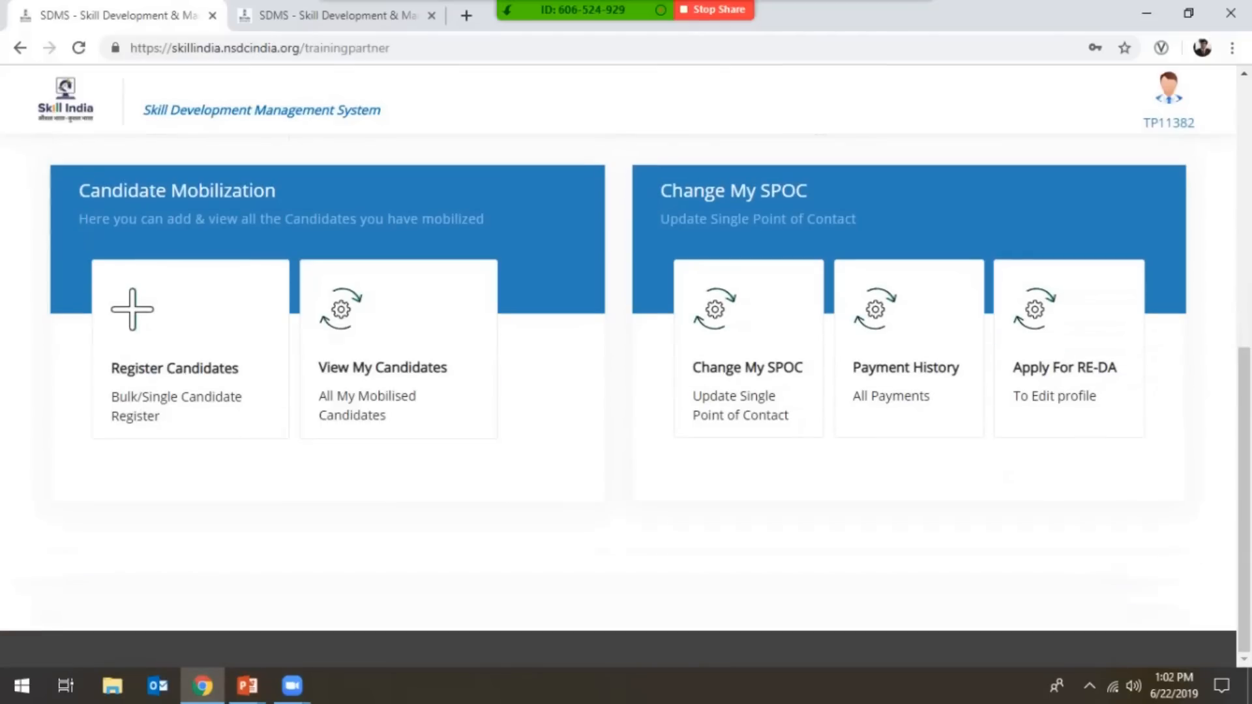
pyautogui.scroll(8, 626, 375)
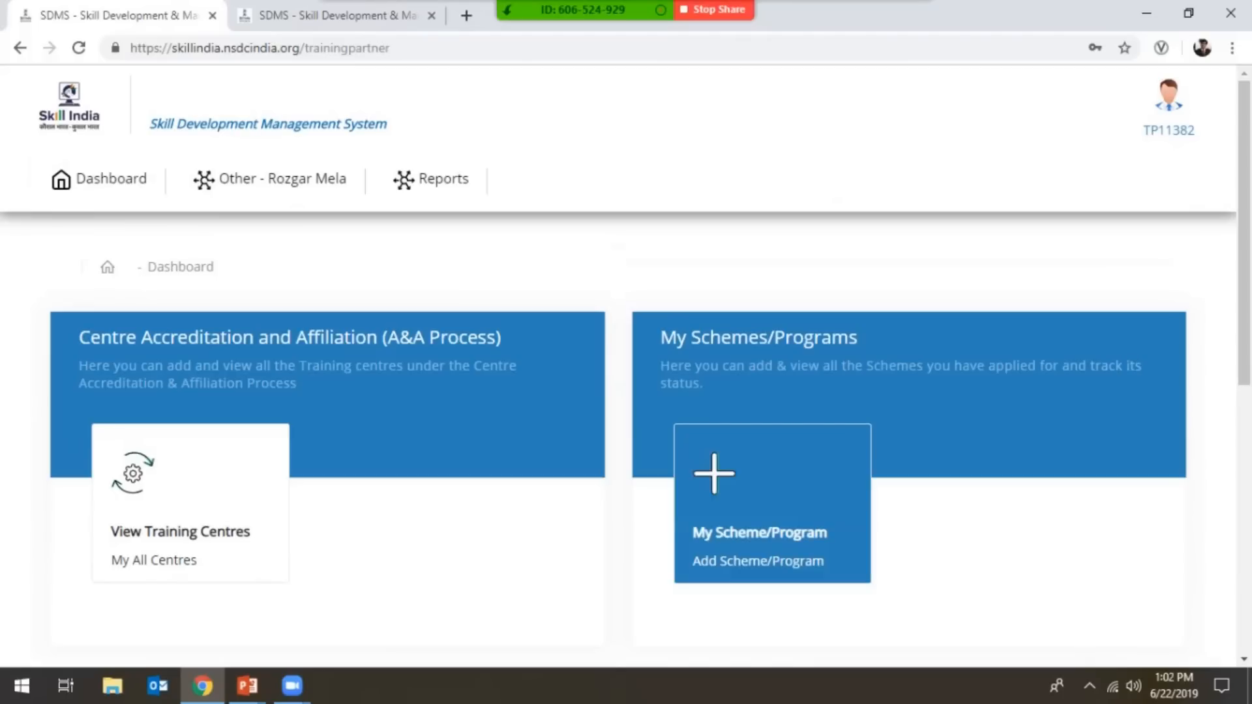
pyautogui.click(772, 502)
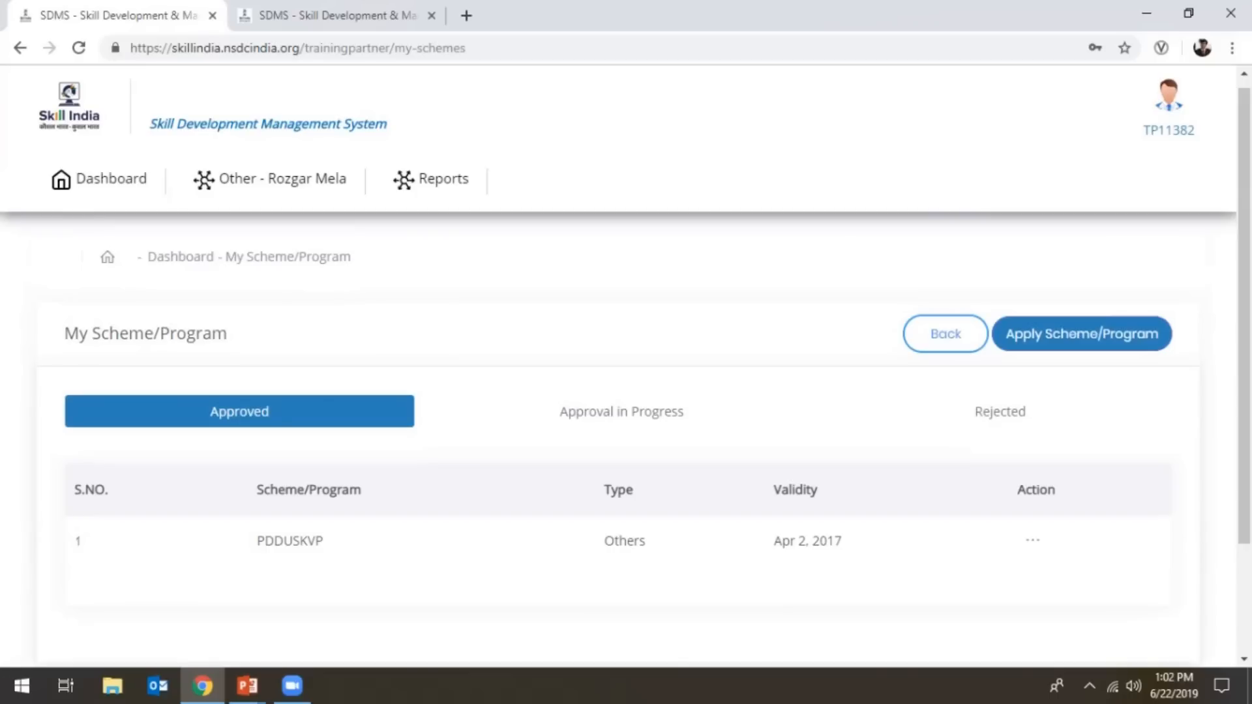
pyautogui.click(1032, 540)
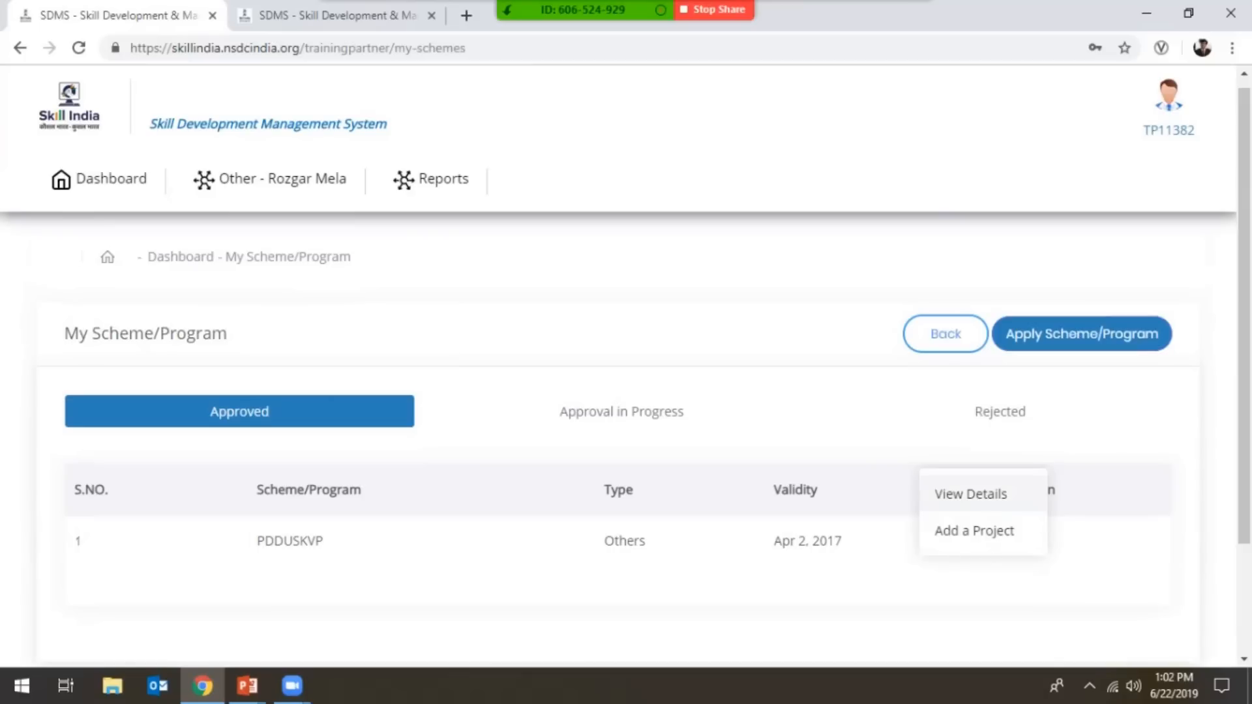
pyautogui.click(970, 493)
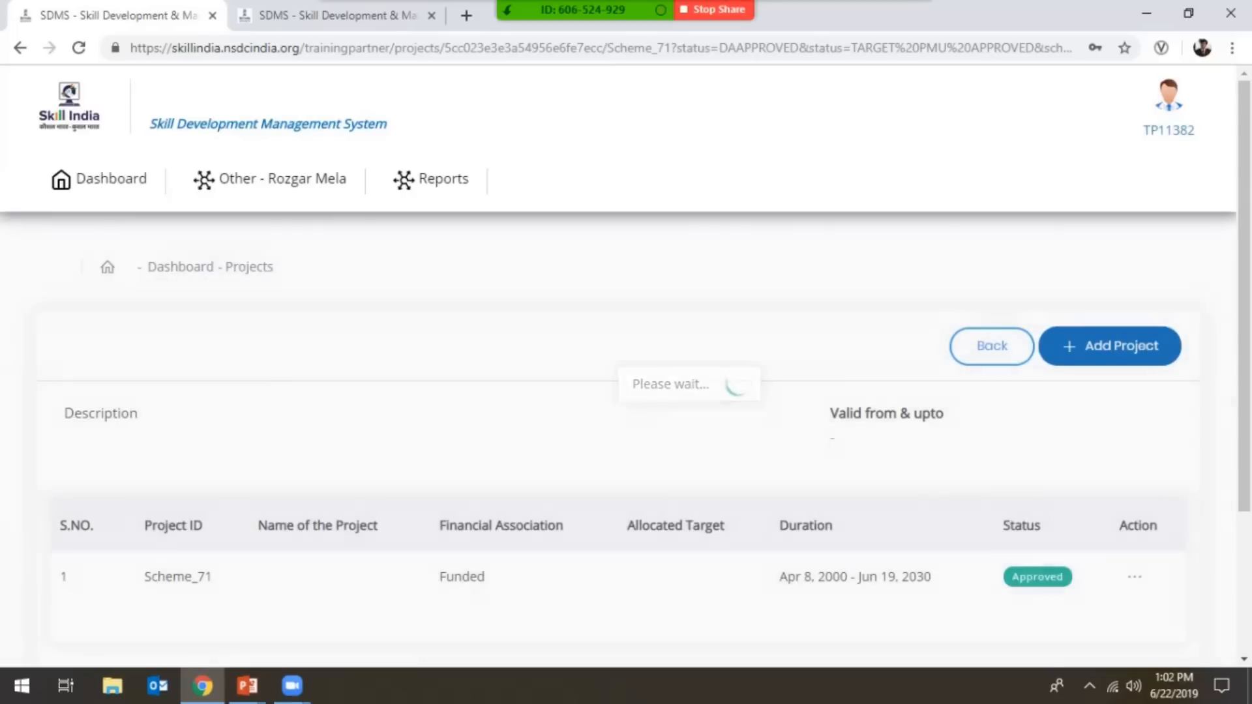
# Step: Open the details of the funded project Scheme_71
pyautogui.scroll(-1, 626, 391)
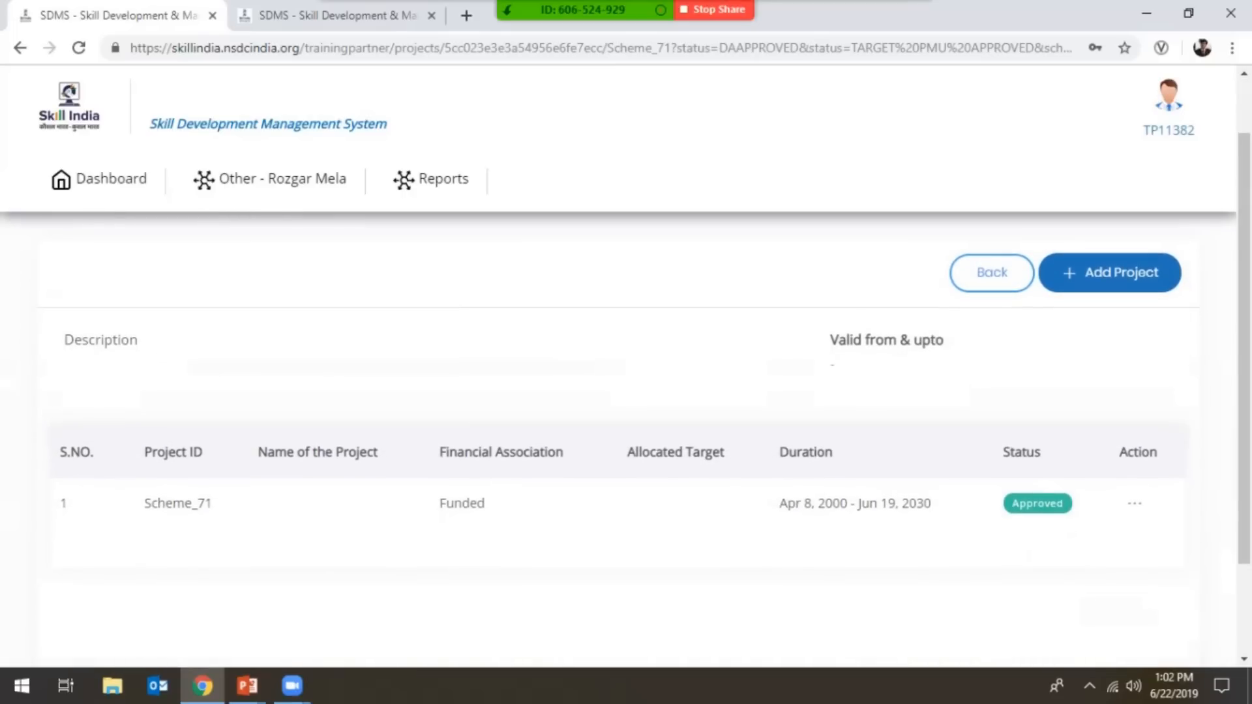
pyautogui.click(1135, 502)
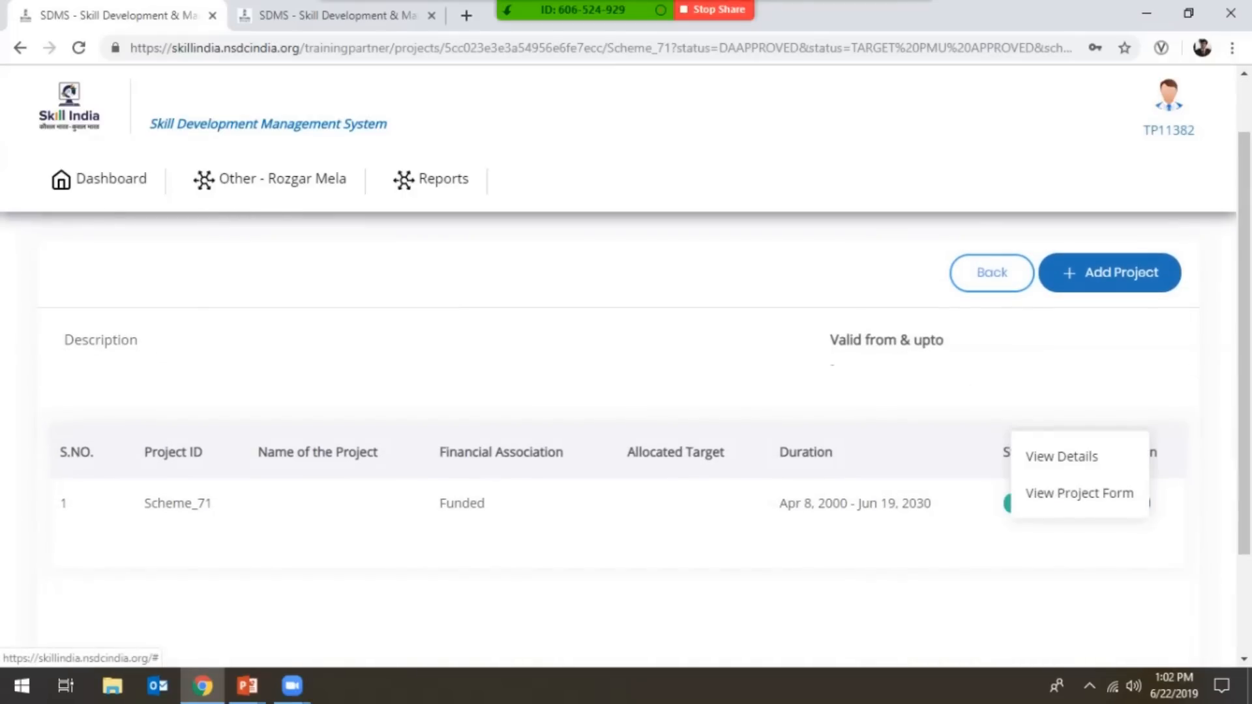
pyautogui.click(1061, 456)
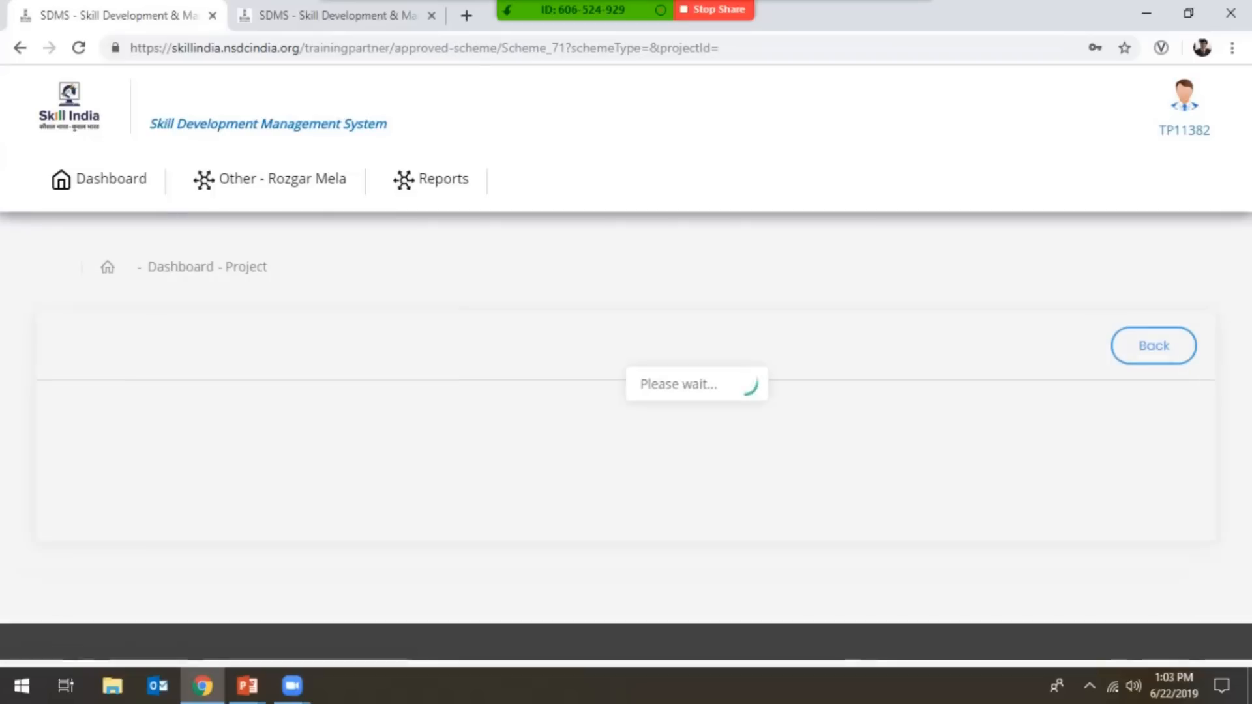
# Step: Open the list of training centres aligned to the PDDUSKVP program
pyautogui.scroll(-4, 626, 372)
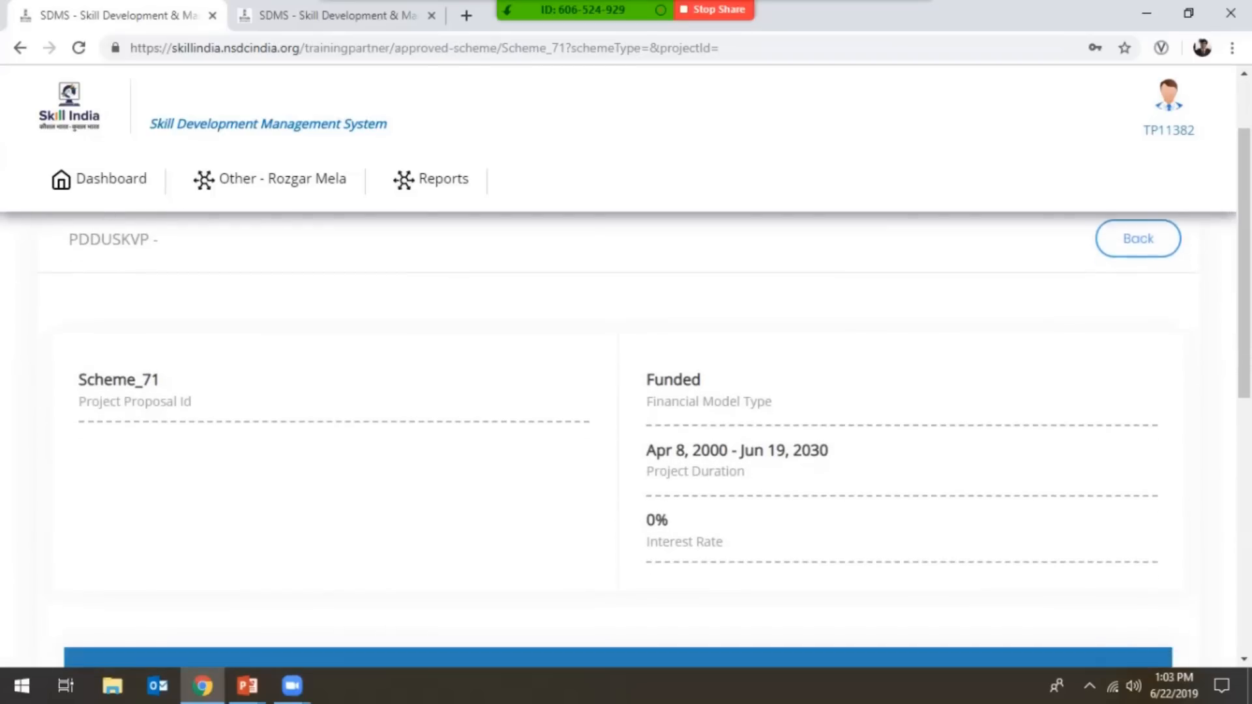
pyautogui.scroll(-4, 834, 456)
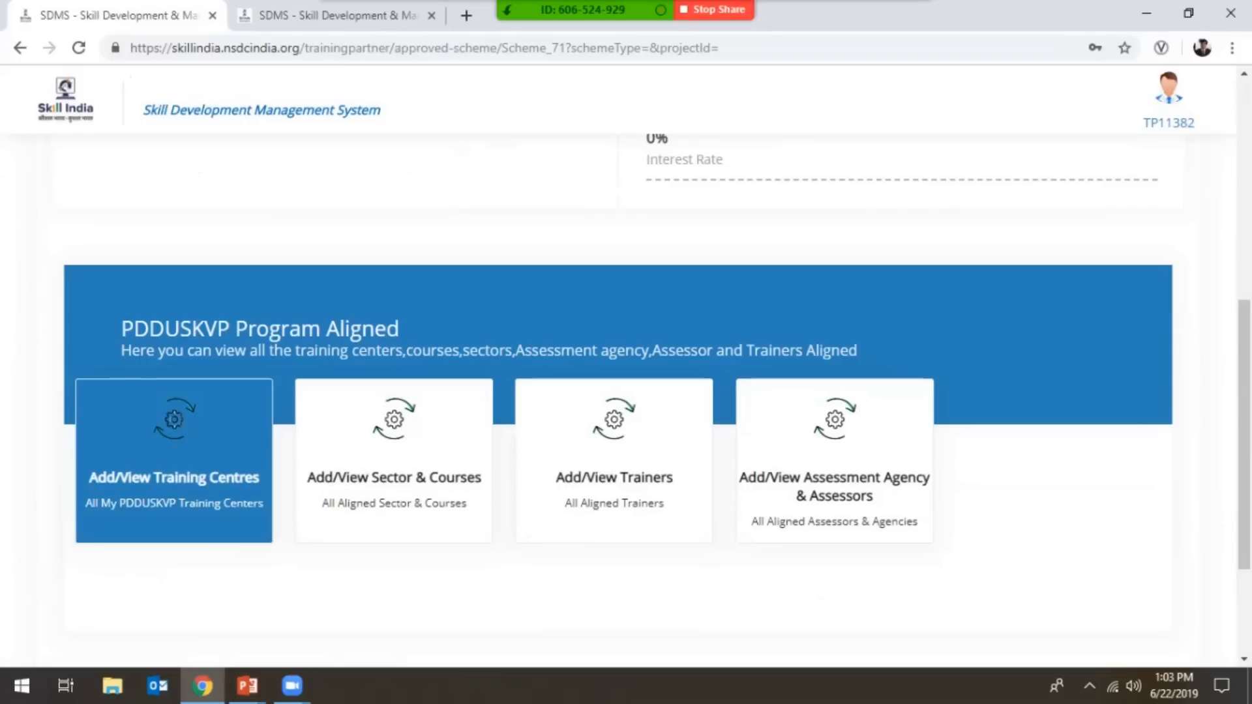
pyautogui.click(173, 461)
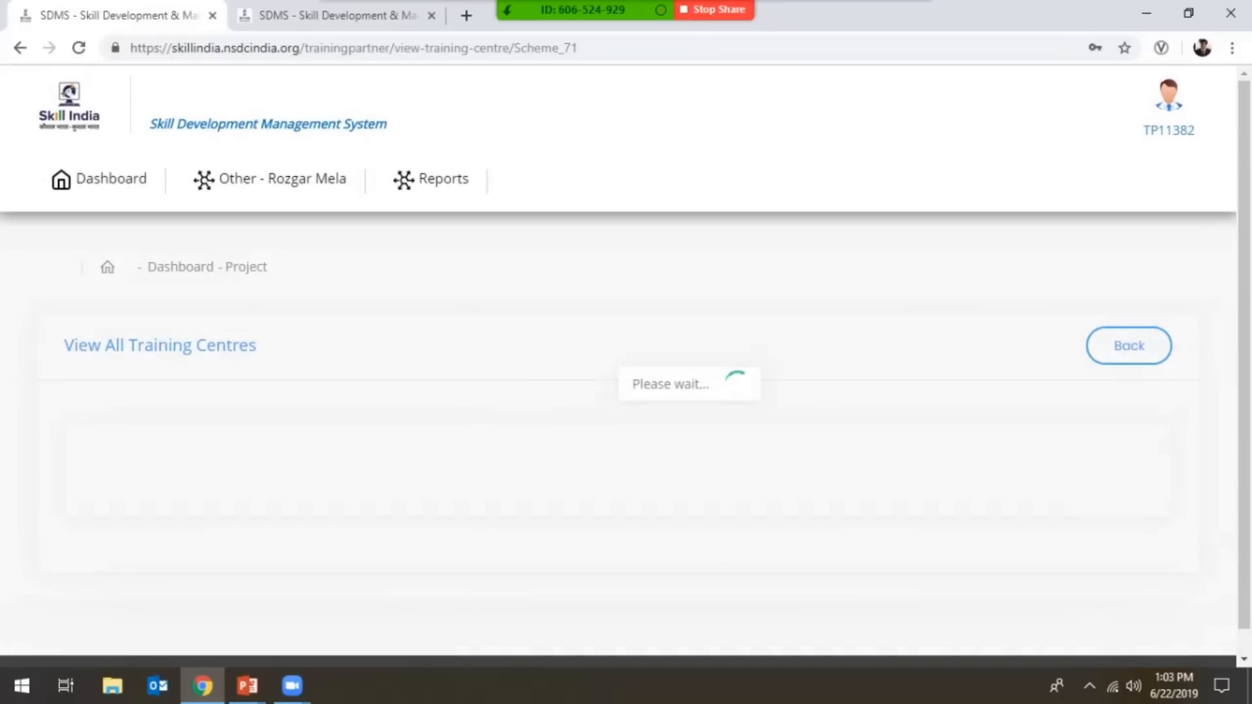
# Step: Look through the training centre list and view the details of Regional Telecom Training Centre, BSNL, Pune
pyautogui.scroll(-5, 626, 405)
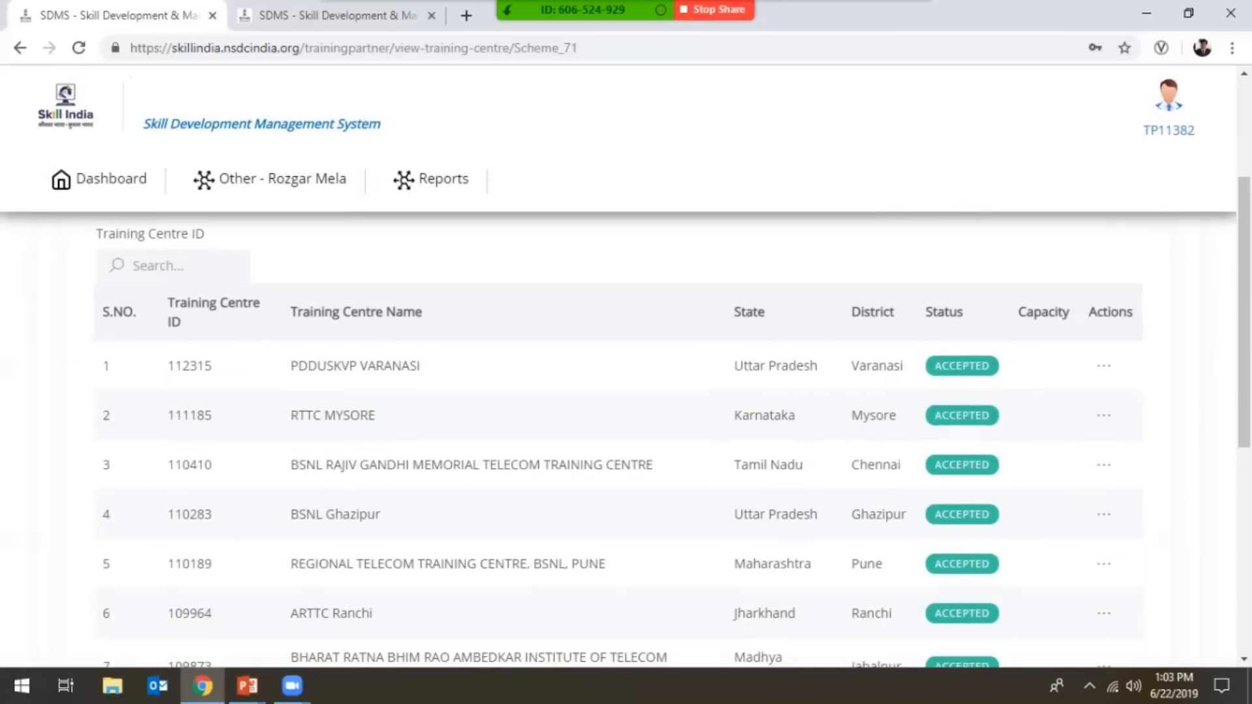
pyautogui.scroll(-3, 626, 404)
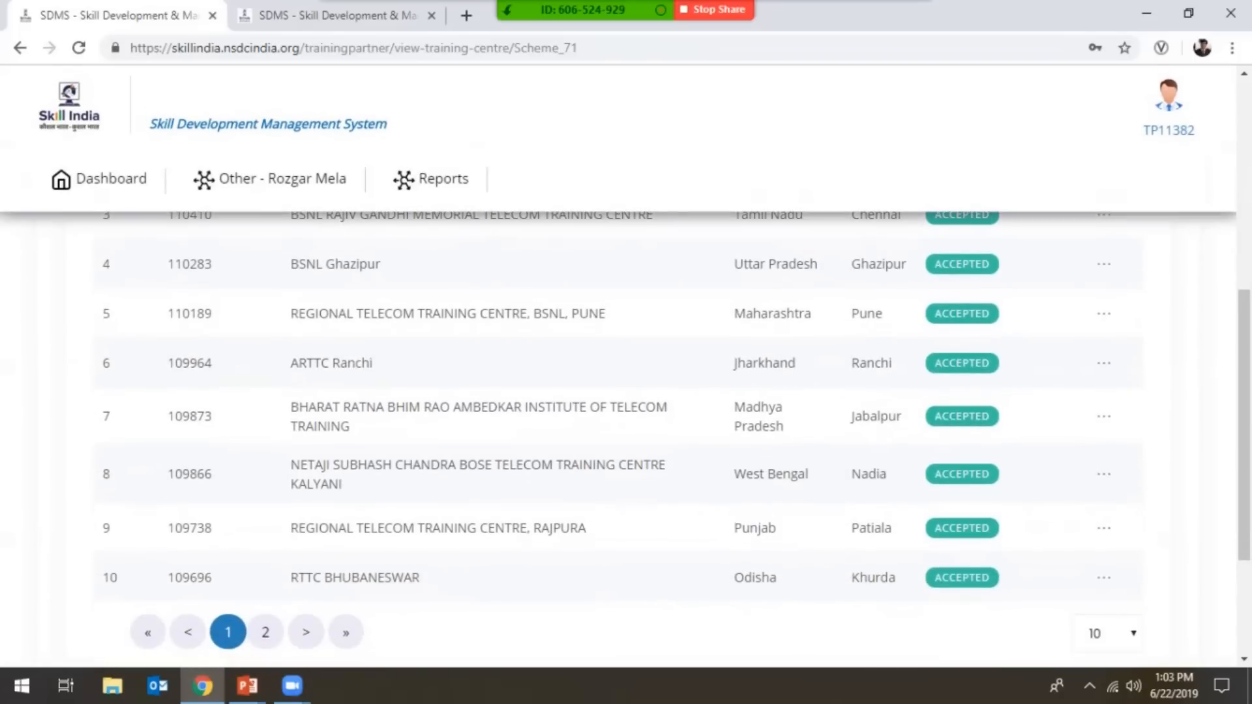
pyautogui.scroll(3, 626, 431)
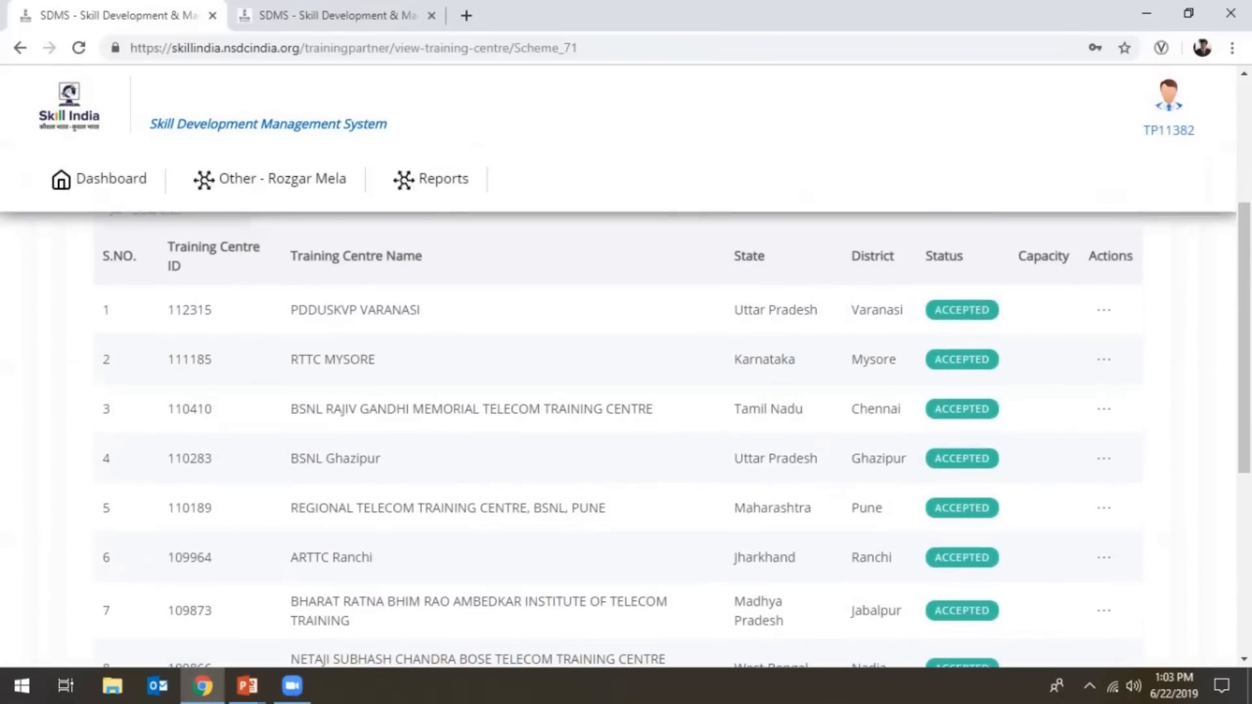
pyautogui.scroll(1, 736, 367)
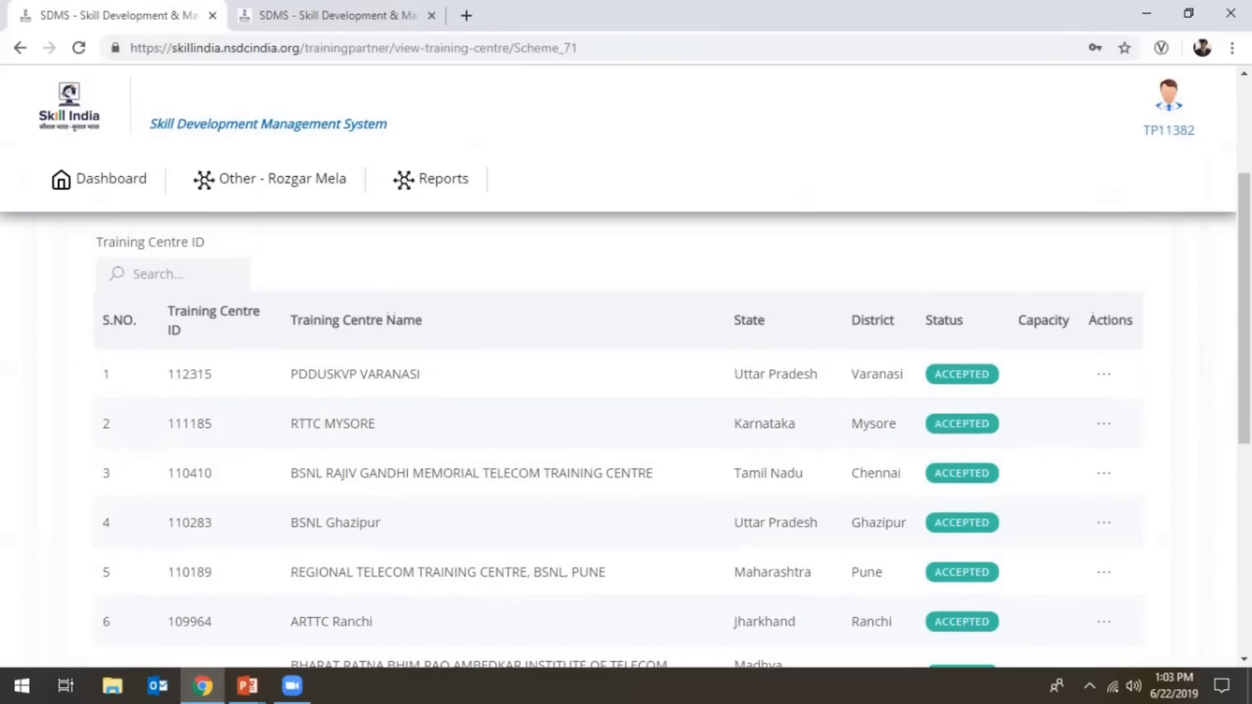
pyautogui.scroll(1, 389, 315)
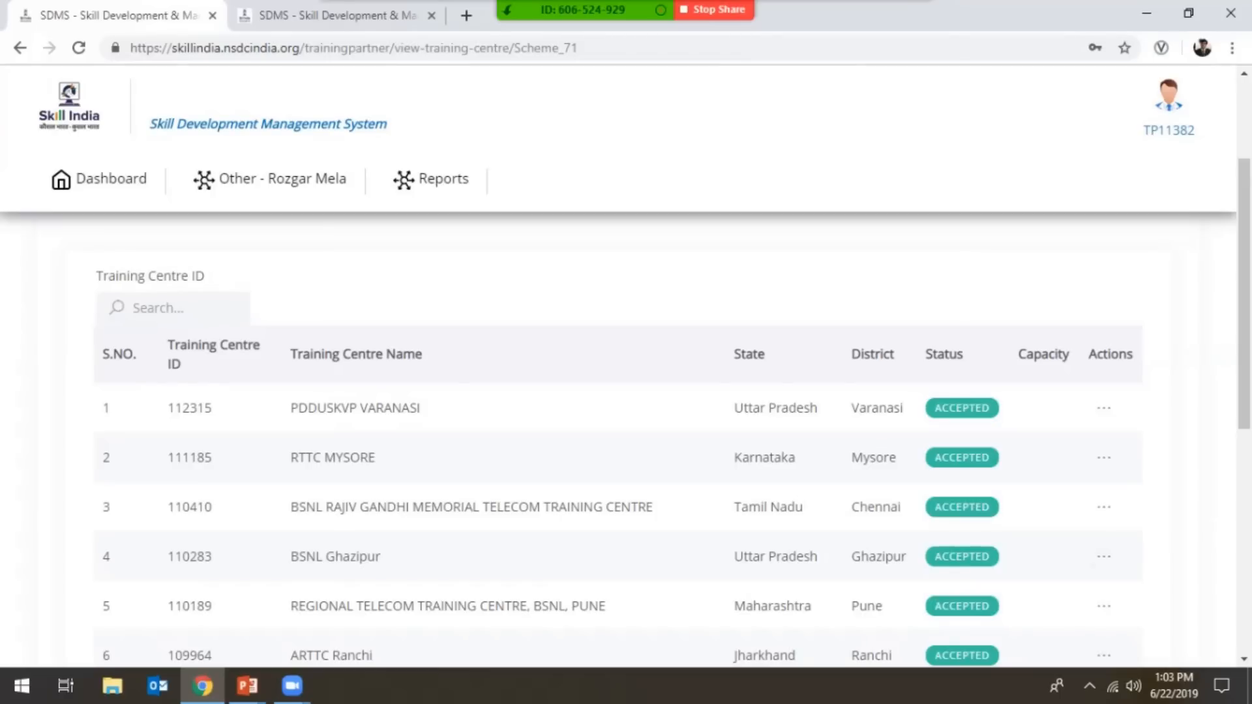
pyautogui.click(1103, 606)
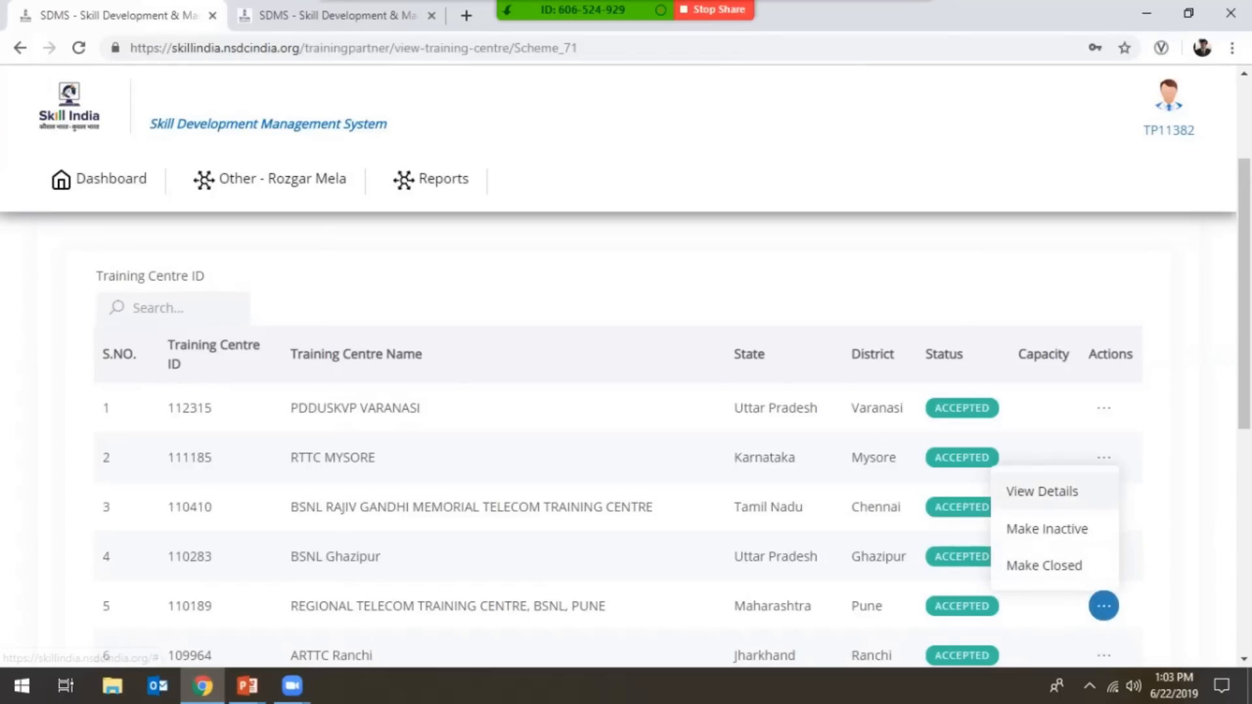
pyautogui.click(1042, 491)
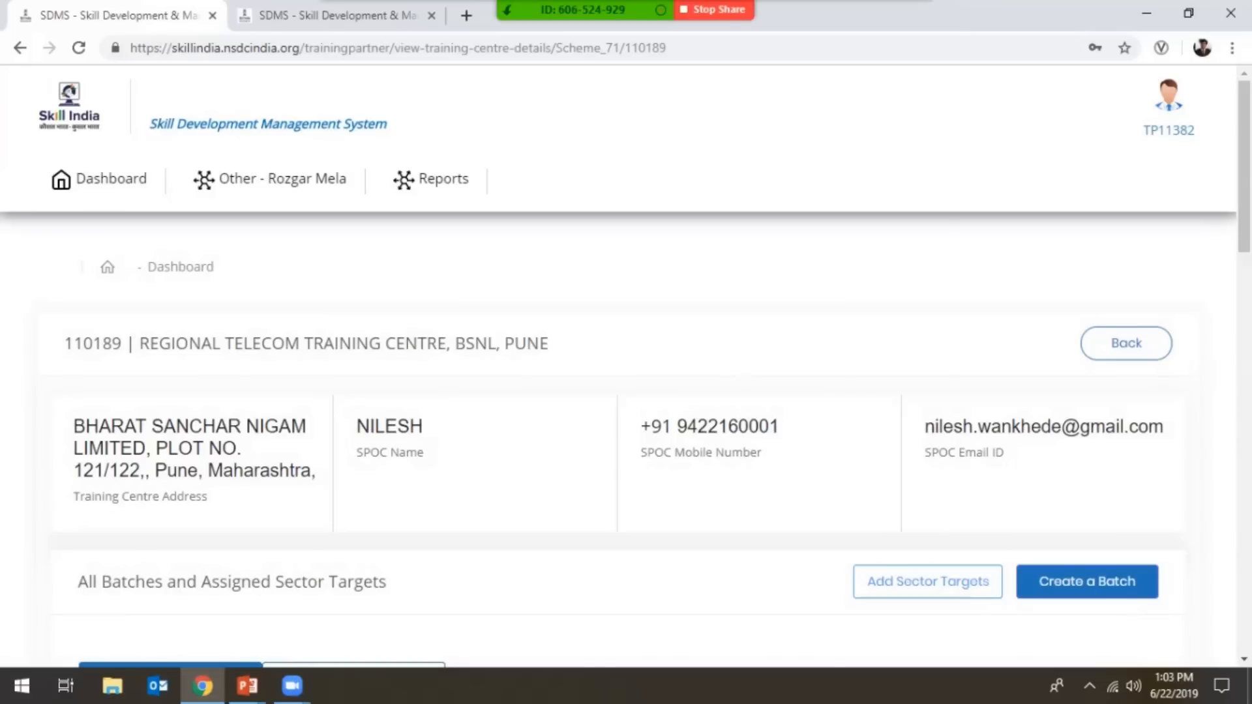
# Step: Look through the training centre's batches and open the batch details of batch 432813
pyautogui.scroll(-3, 626, 375)
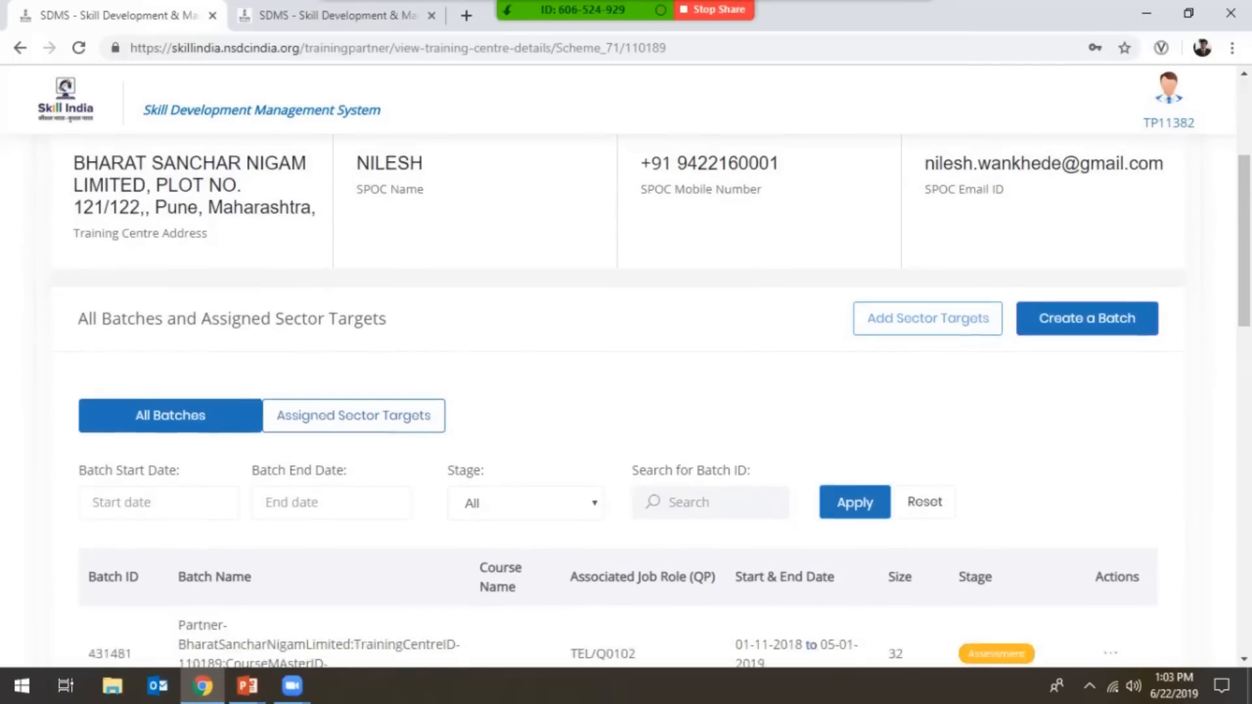
pyautogui.scroll(-4, 626, 391)
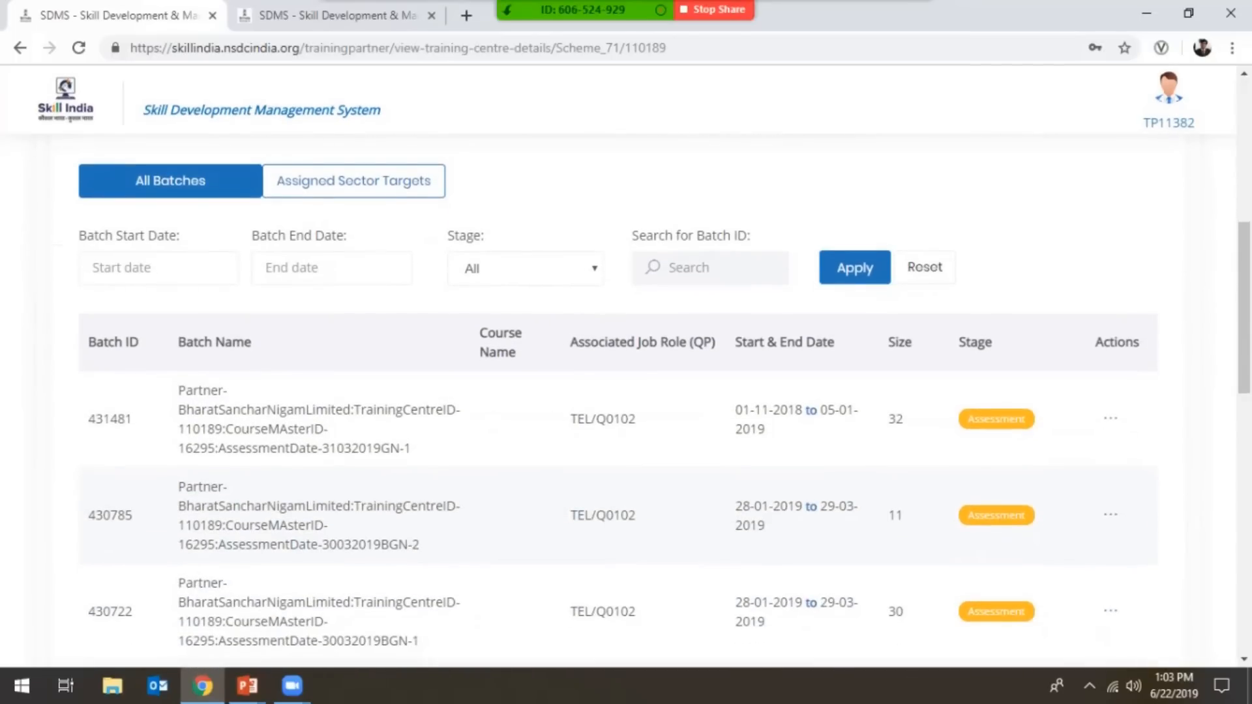
pyautogui.scroll(-5, 626, 392)
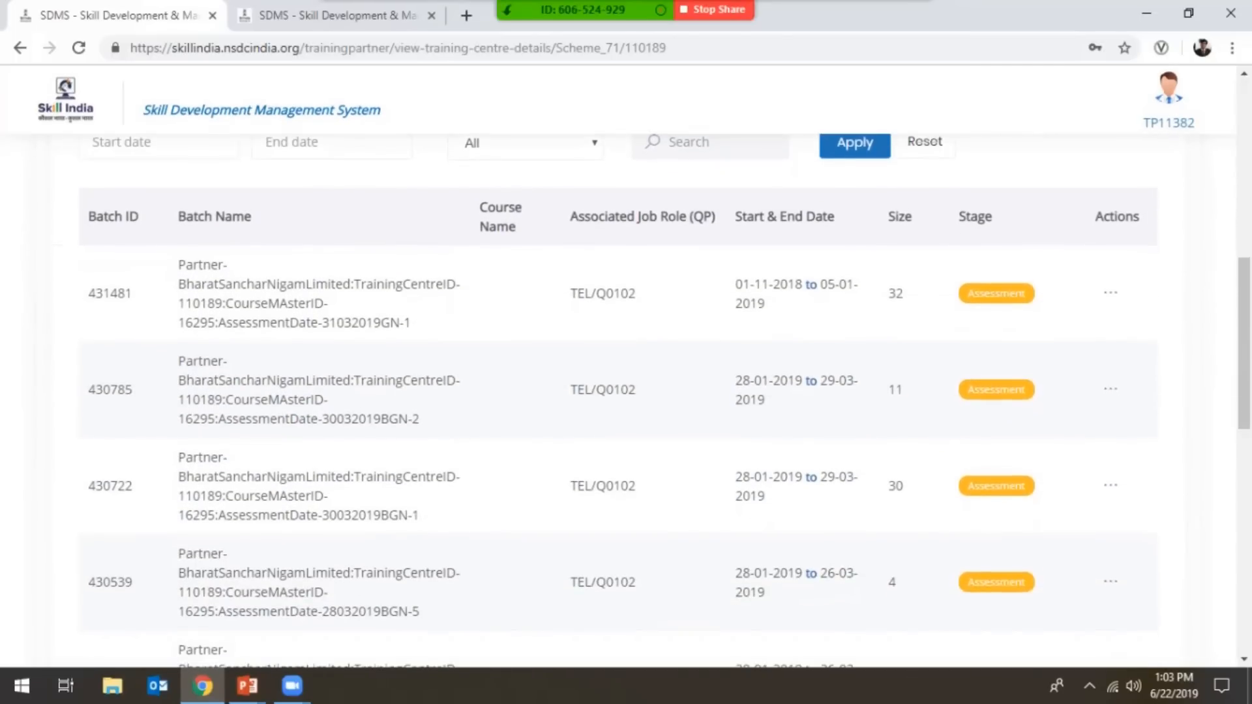
pyautogui.scroll(-6, 626, 401)
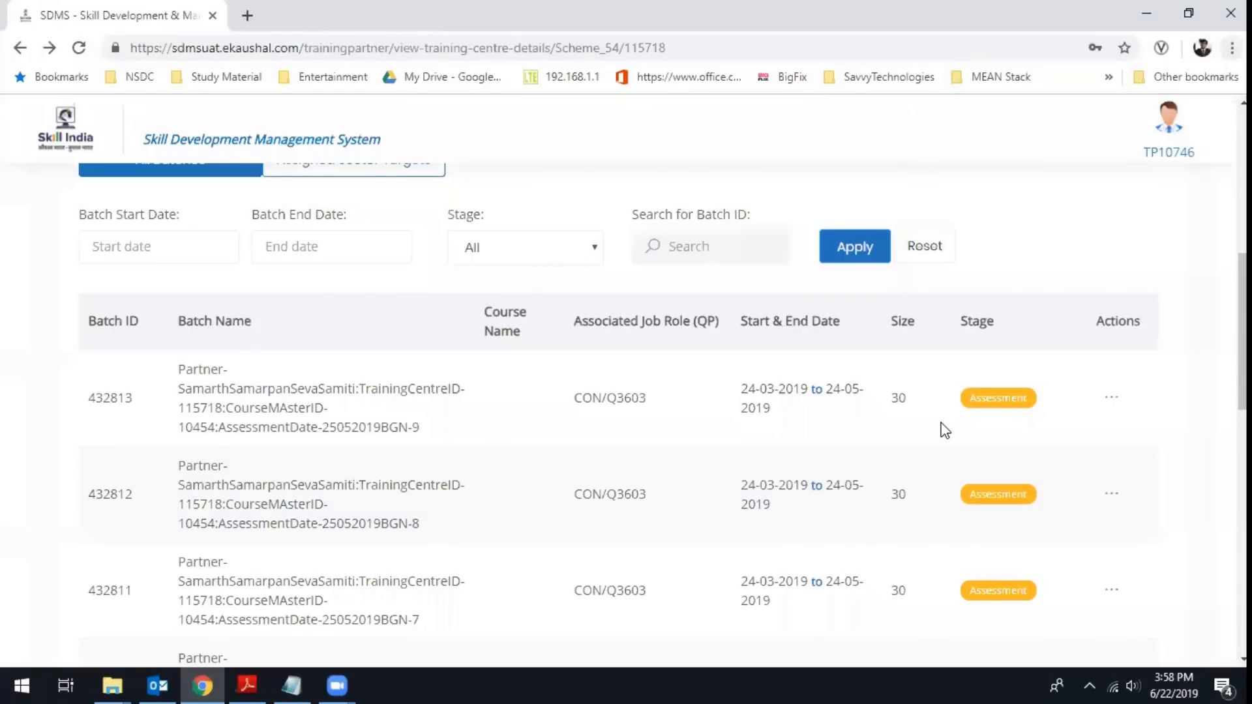
pyautogui.scroll(-2, 945, 430)
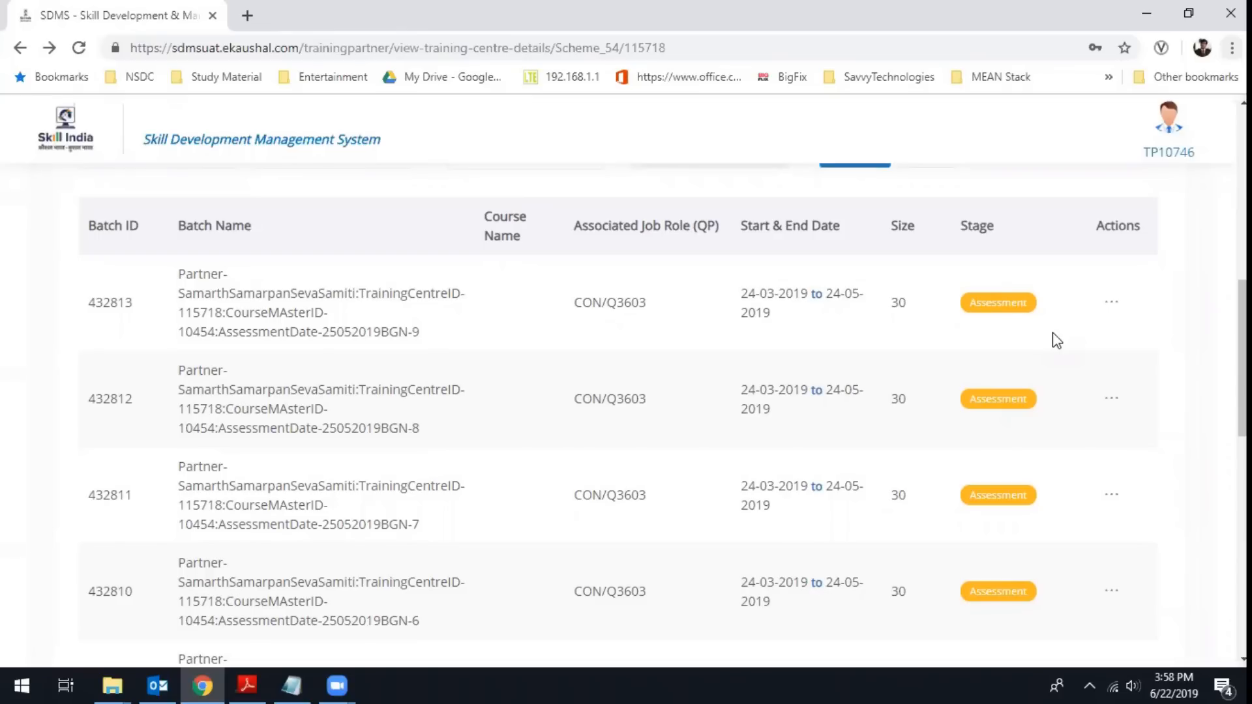
pyautogui.click(1111, 302)
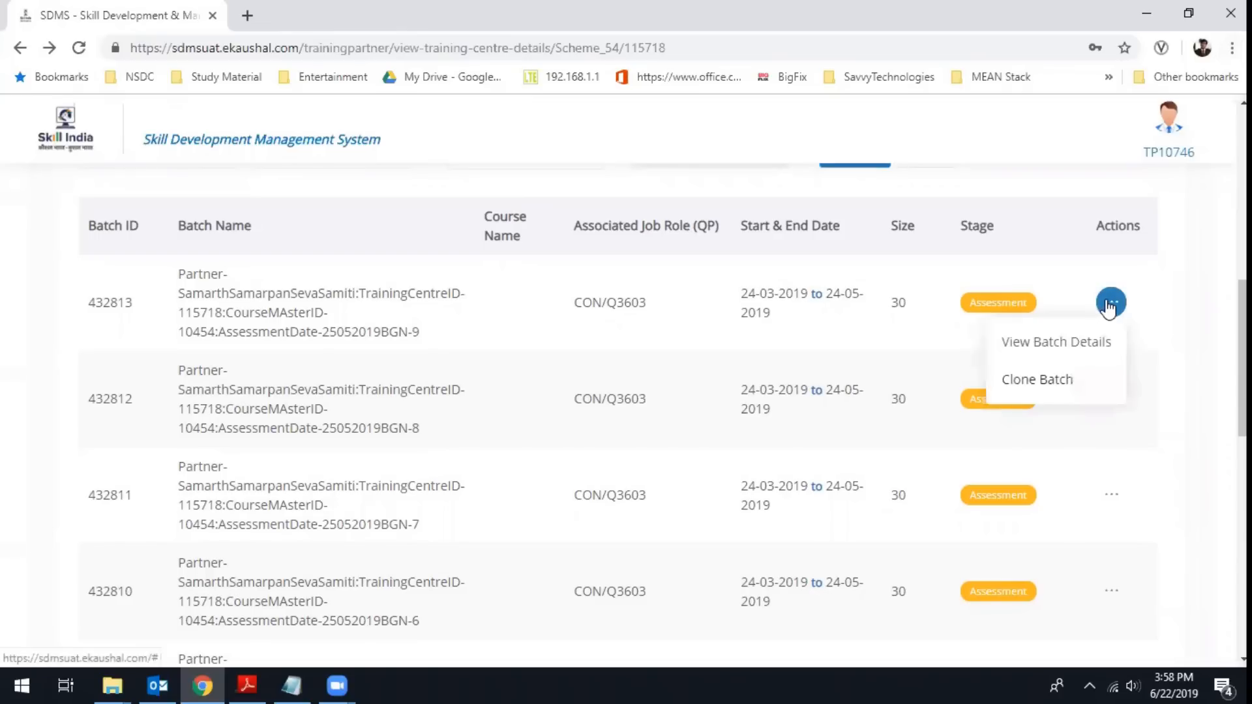
pyautogui.click(1053, 346)
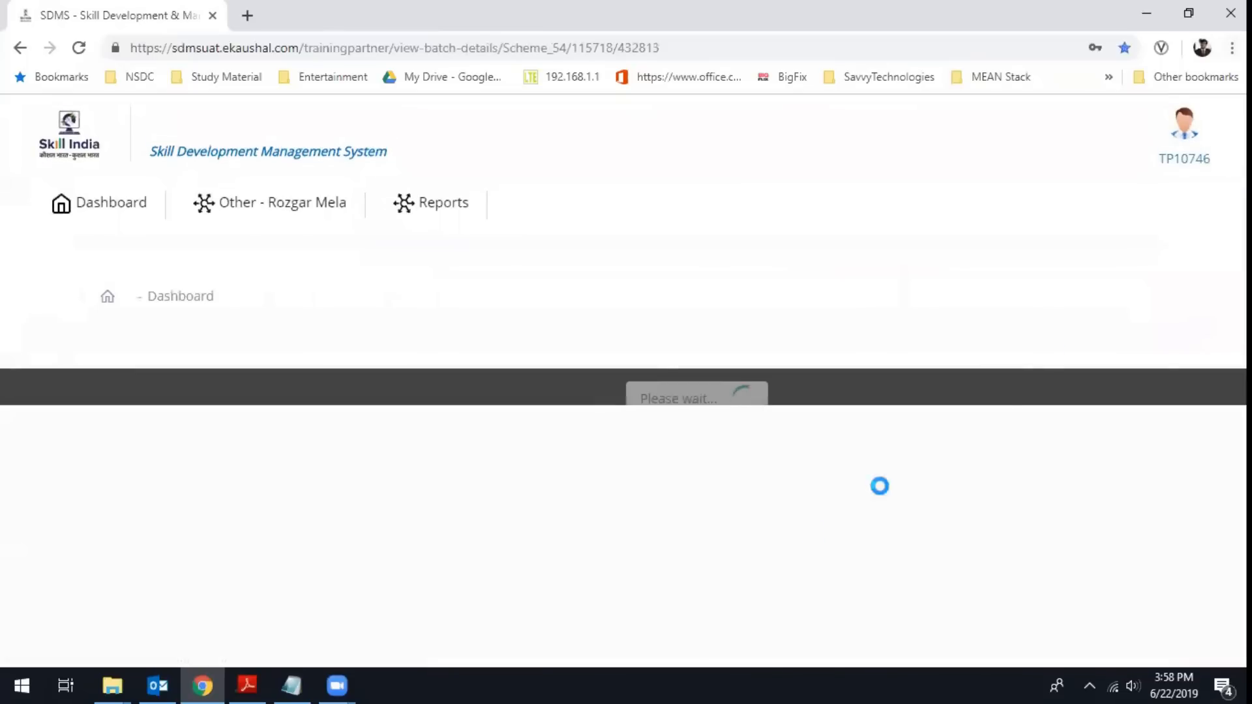
# Step: Examine the batch's candidate list through to its last entries
pyautogui.scroll(-8, 802, 534)
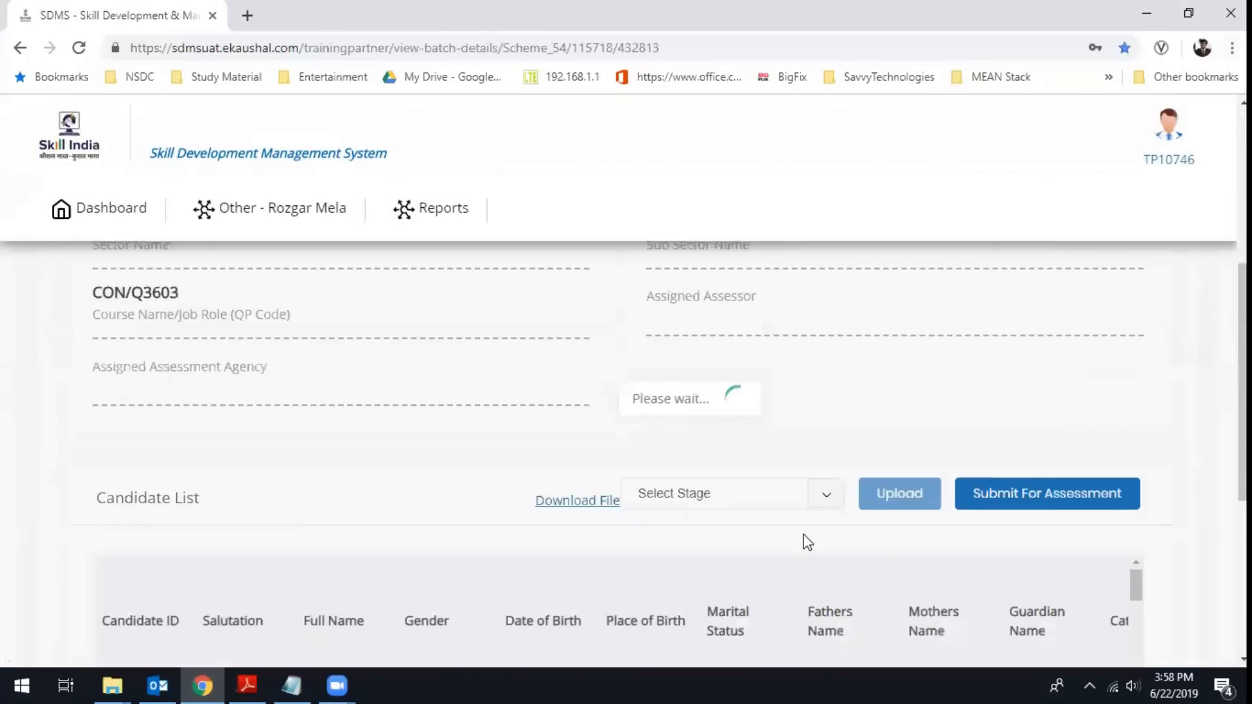
pyautogui.scroll(-8, 807, 542)
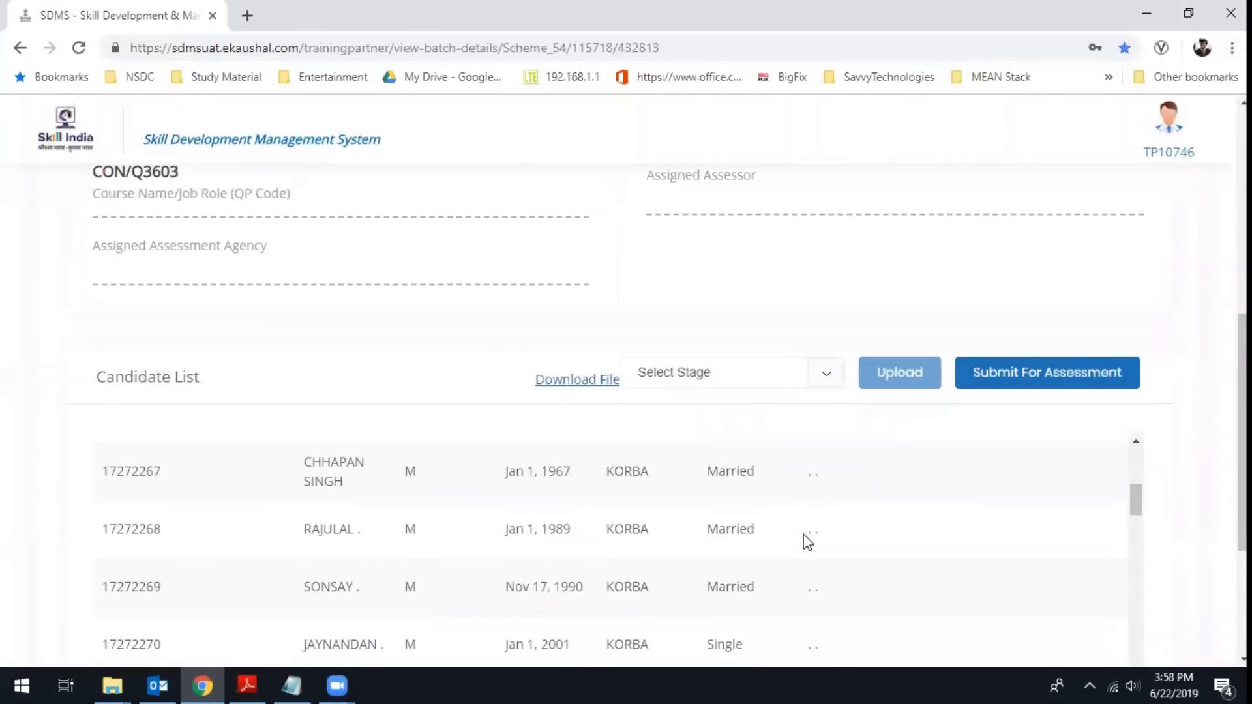
pyautogui.scroll(-15, 808, 542)
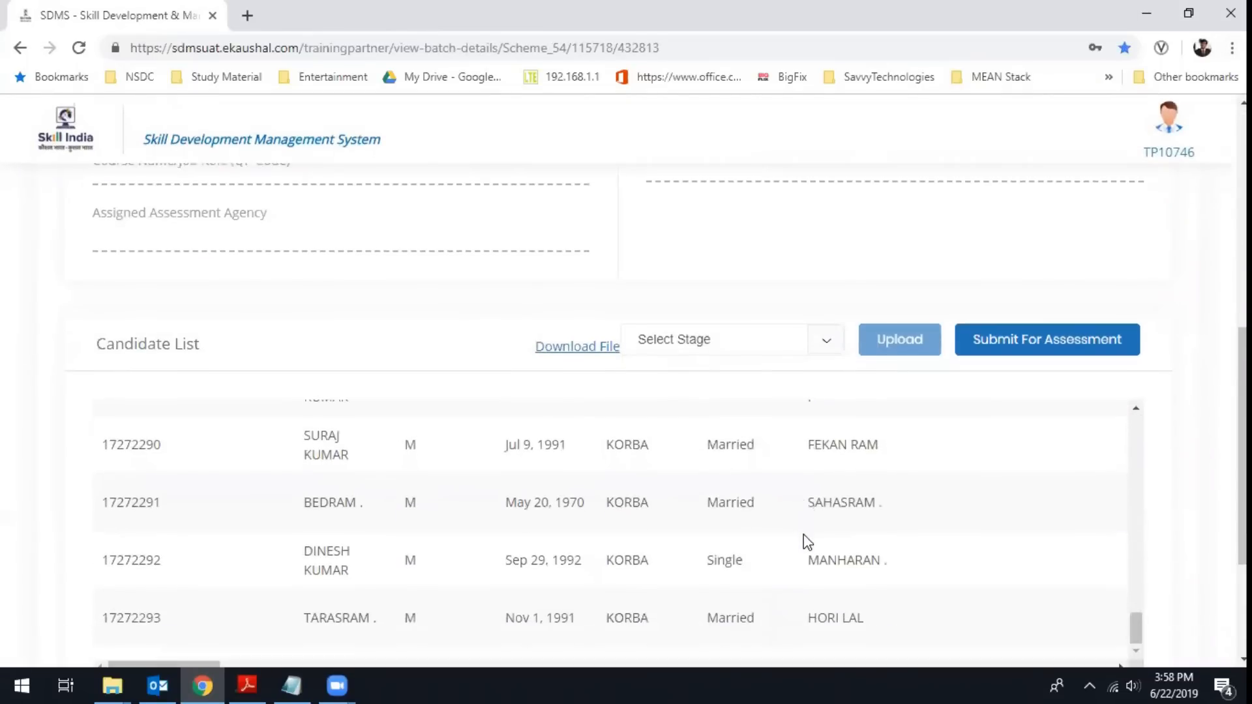
# Step: Start submitting batch 432813 for assessment and set the assessment mode to SSC
pyautogui.scroll(10, 808, 542)
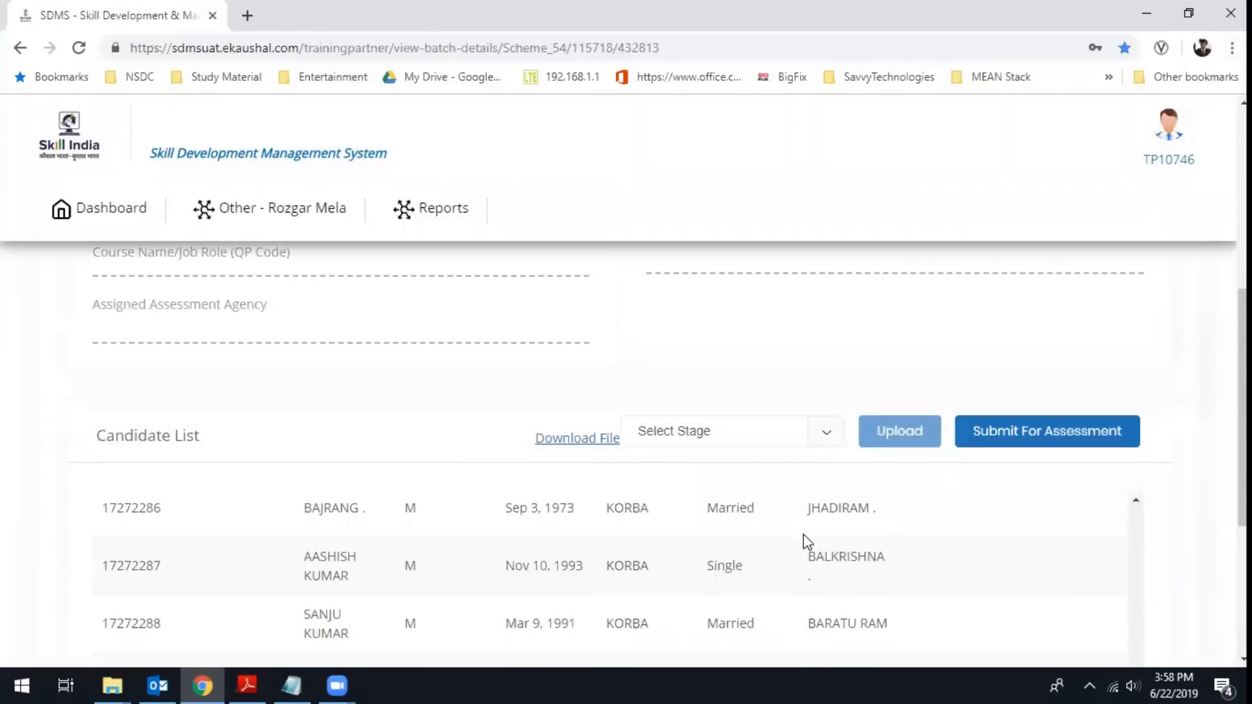
pyautogui.scroll(3, 807, 543)
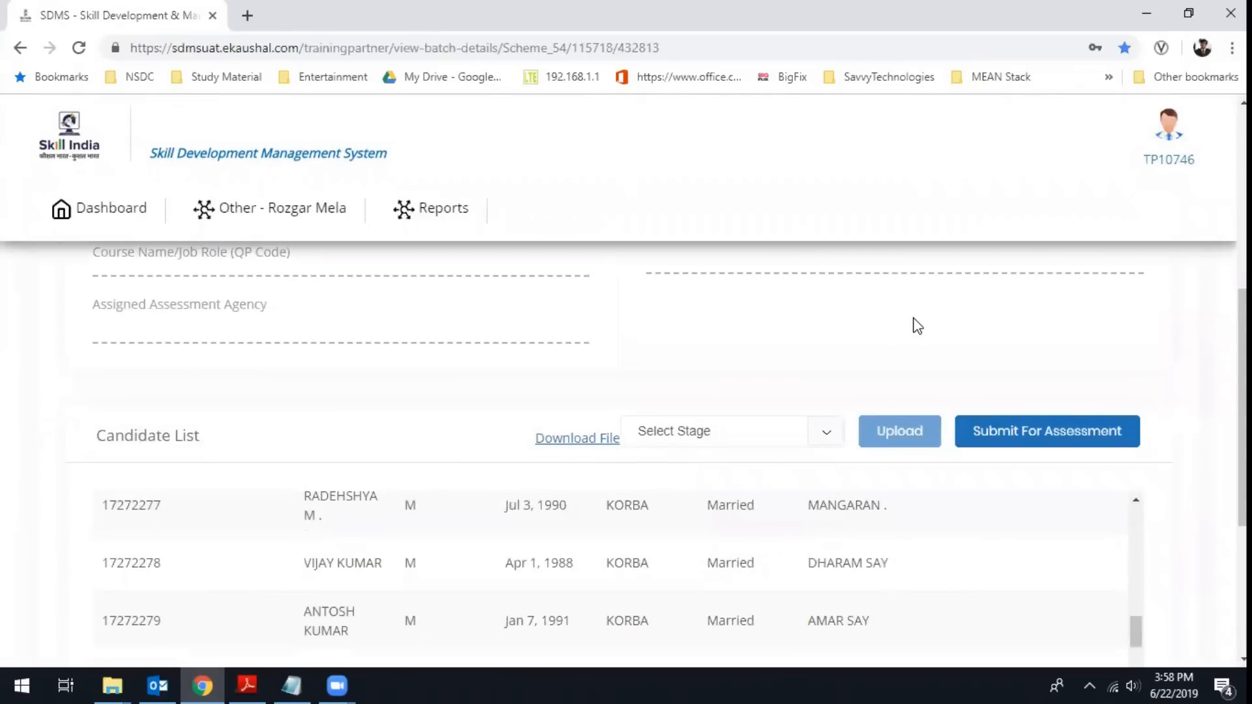
pyautogui.scroll(4, 913, 324)
pyautogui.scroll(1, 913, 325)
pyautogui.scroll(-5, 913, 324)
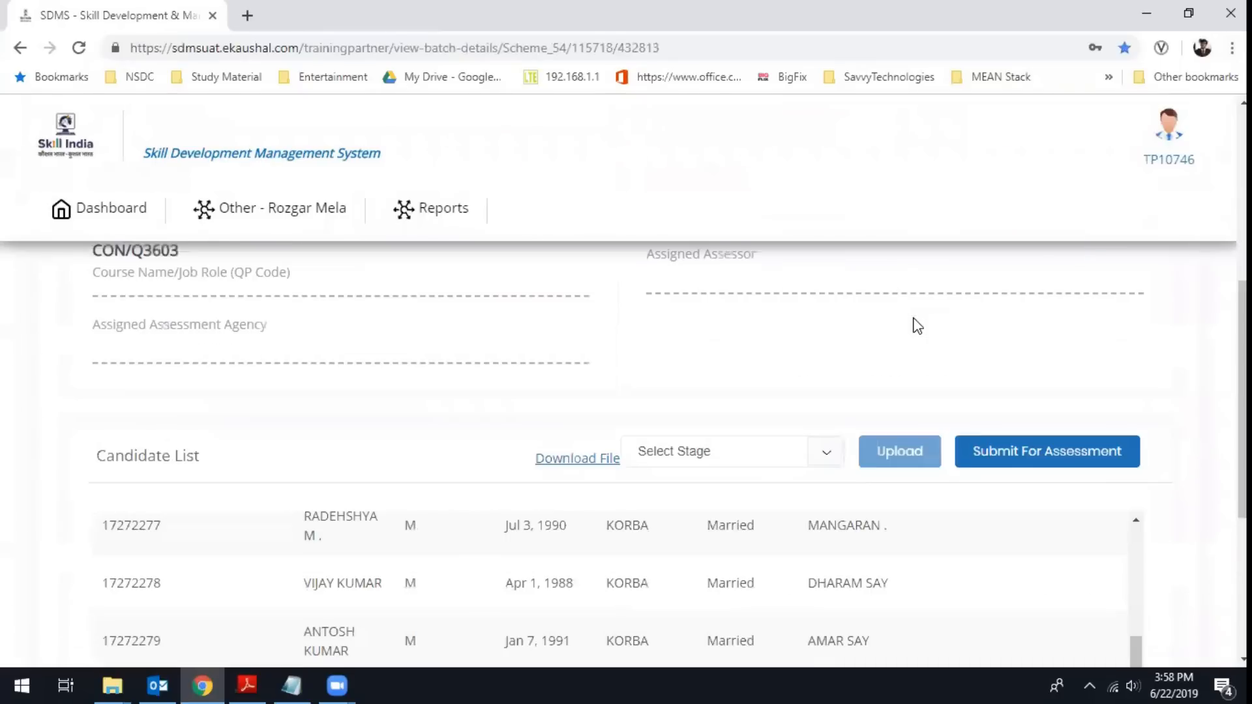
pyautogui.click(1043, 455)
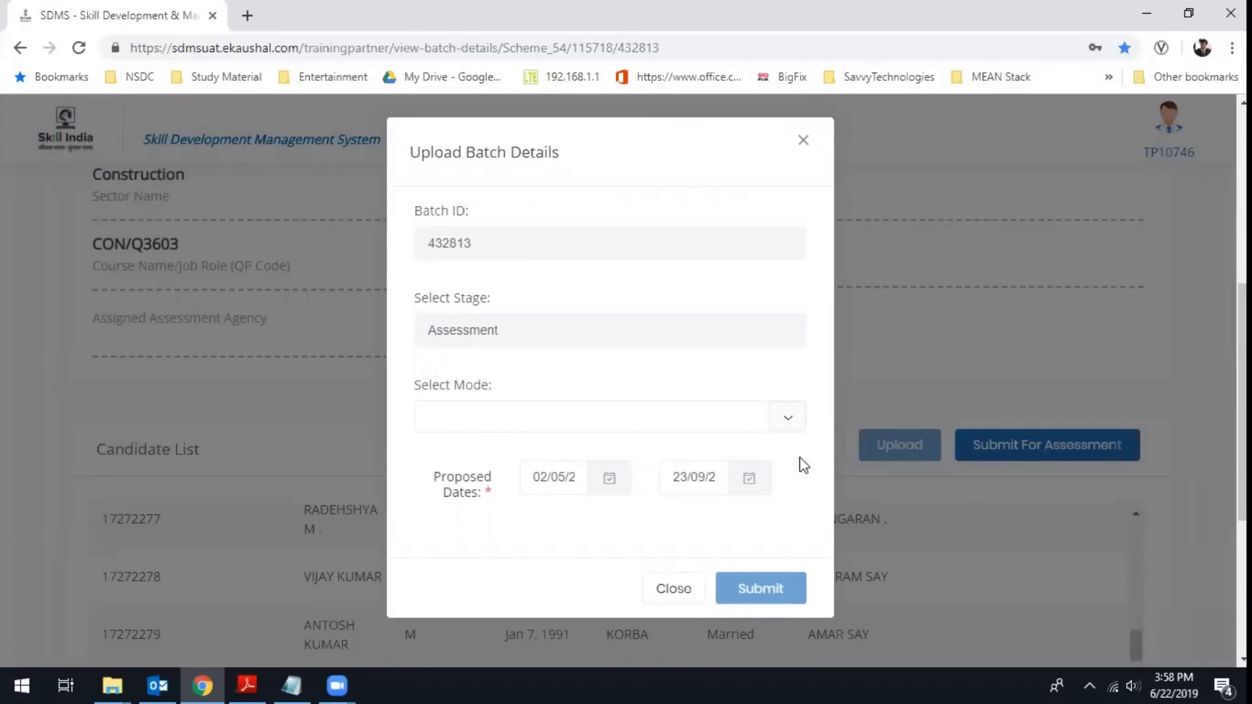
pyautogui.click(786, 425)
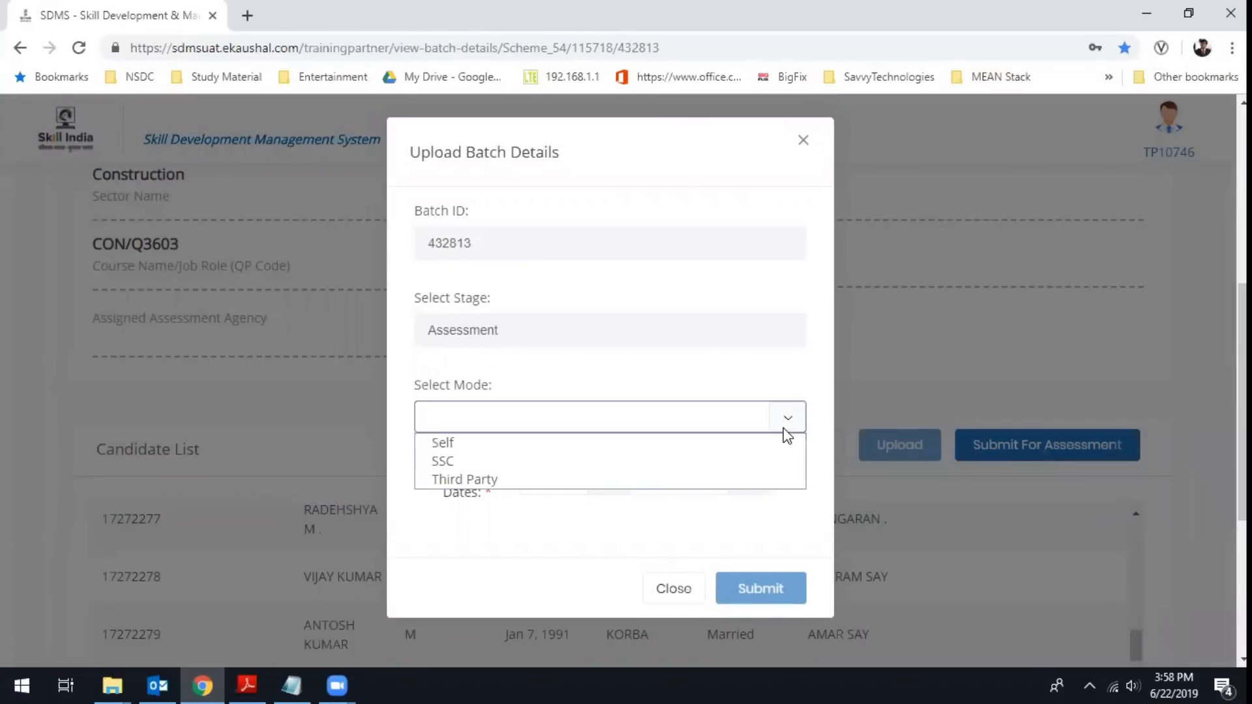
pyautogui.click(744, 466)
pyautogui.scroll(-2, 713, 582)
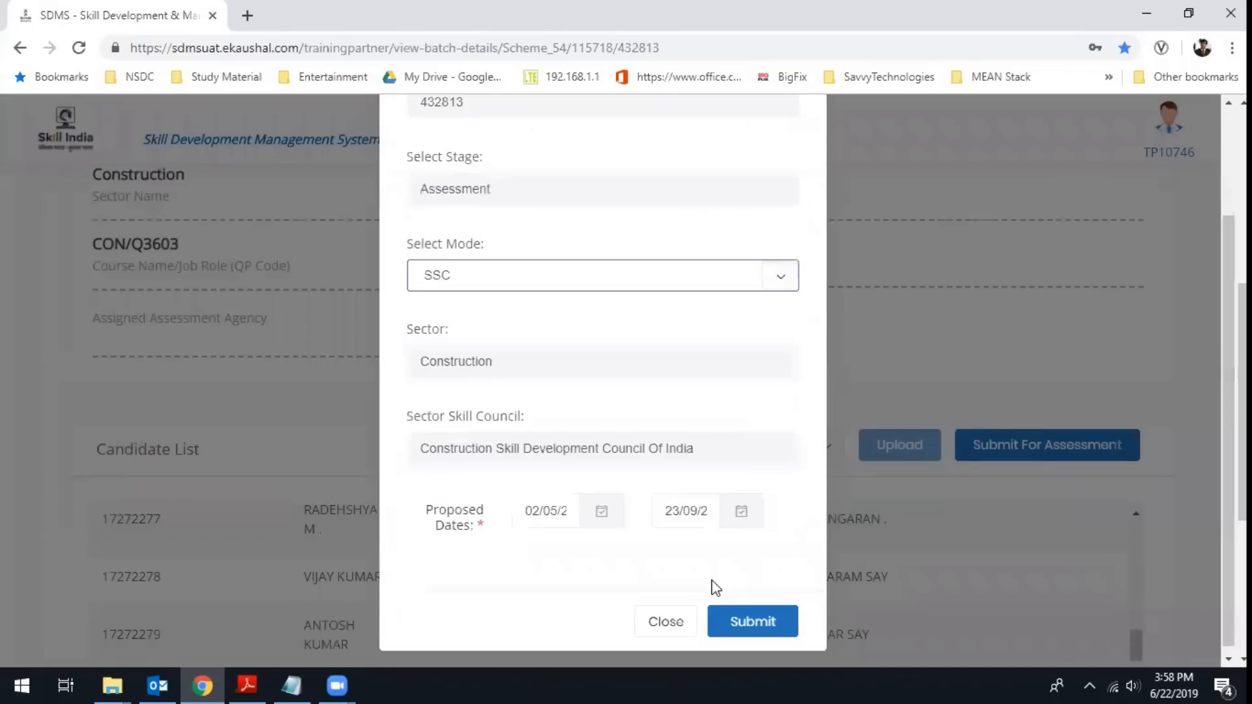
# Step: Set the proposed assessment dates from 1 July 2019 to 12 July 2019 and submit the assessment details
pyautogui.click(591, 510)
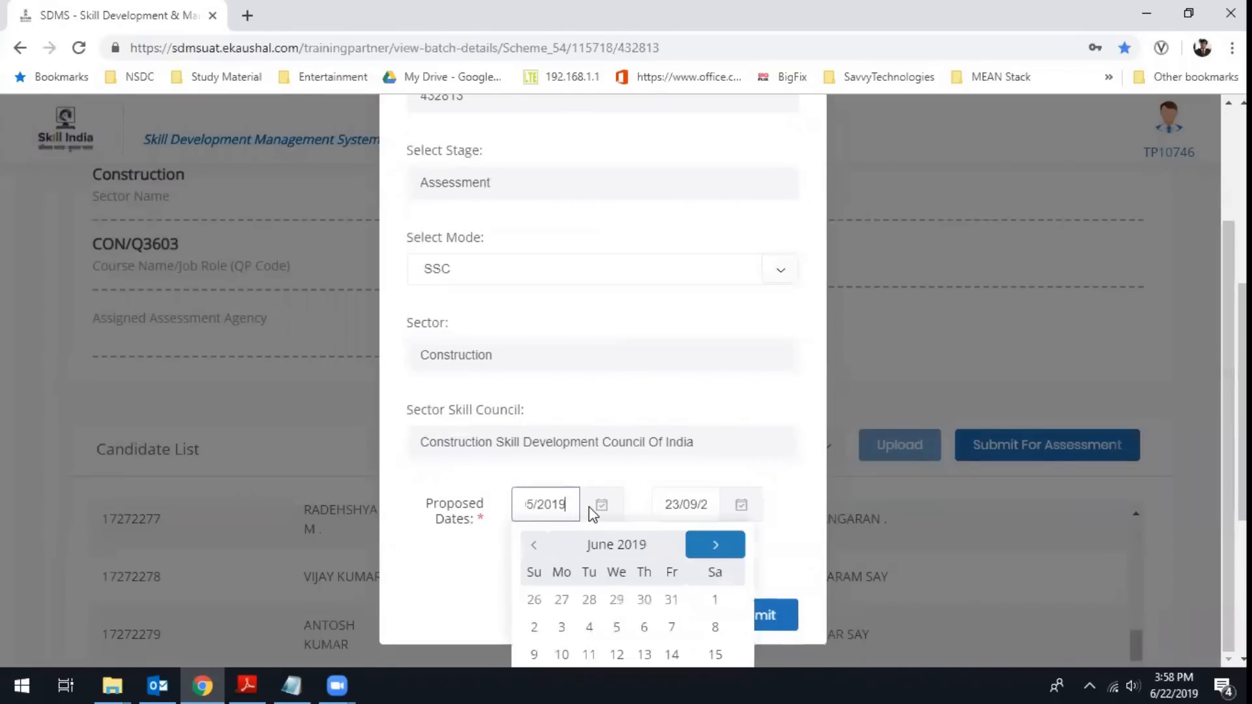
pyautogui.click(701, 556)
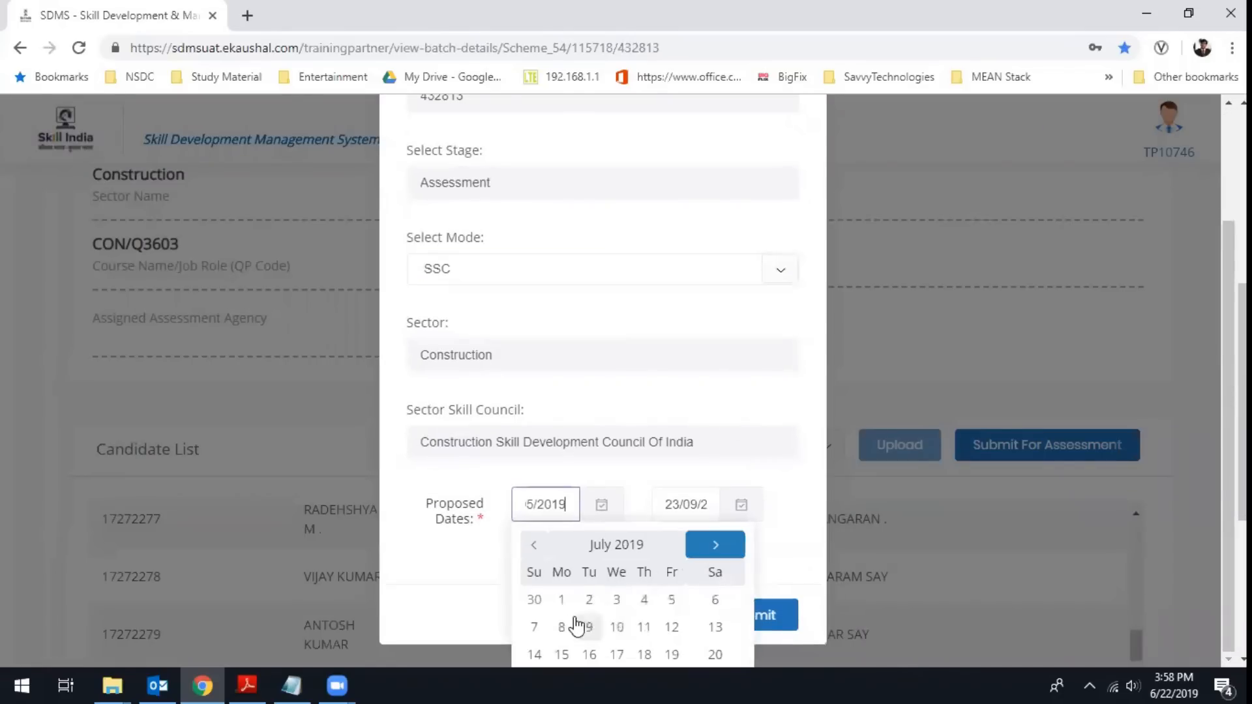
pyautogui.click(561, 599)
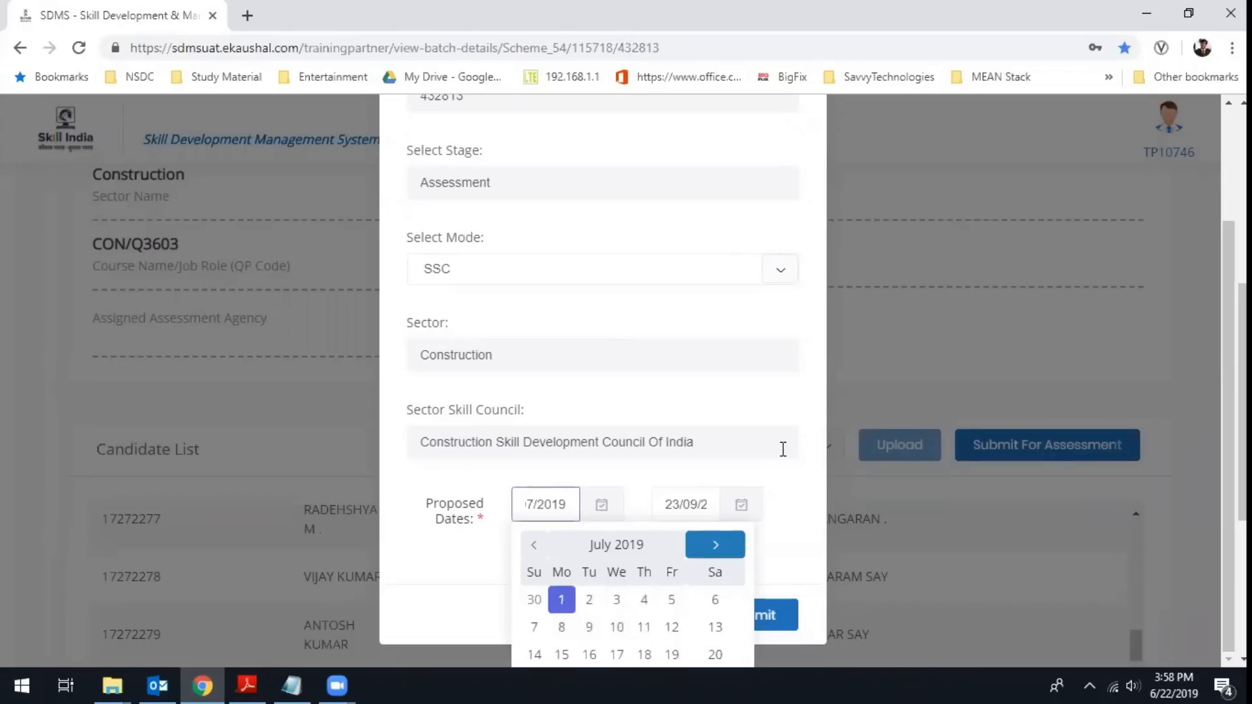
pyautogui.click(782, 449)
pyautogui.click(742, 505)
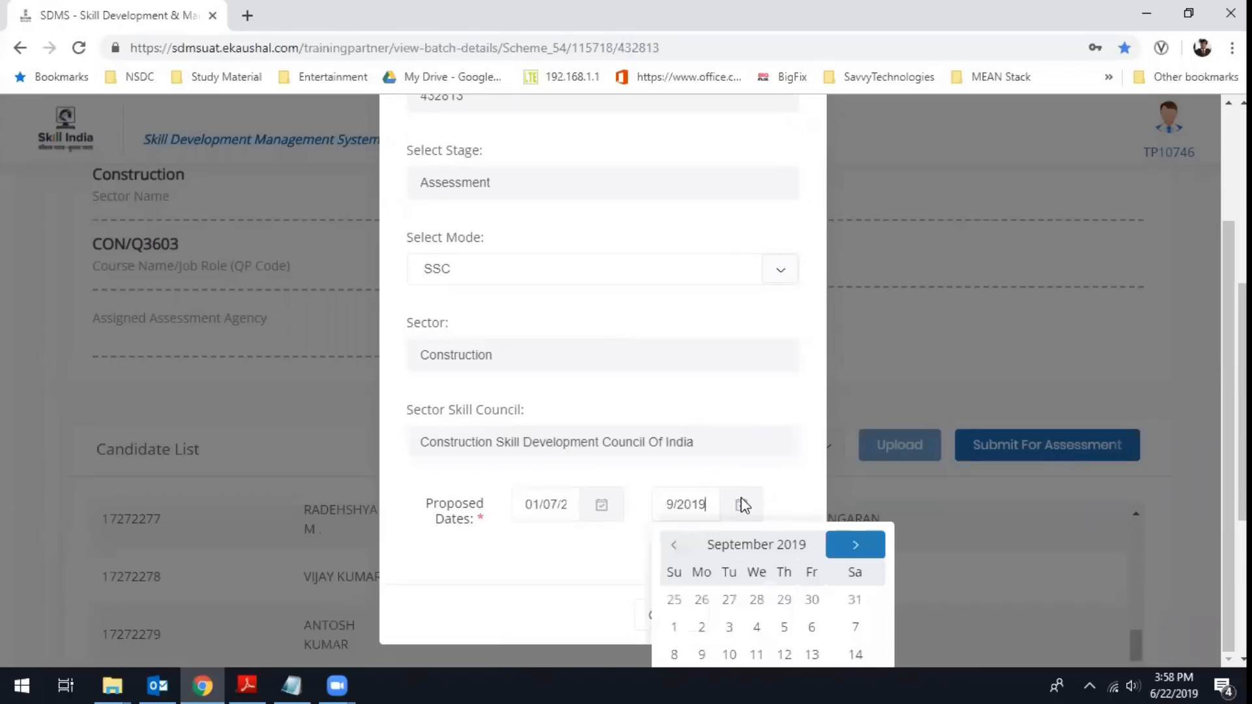
pyautogui.click(674, 547)
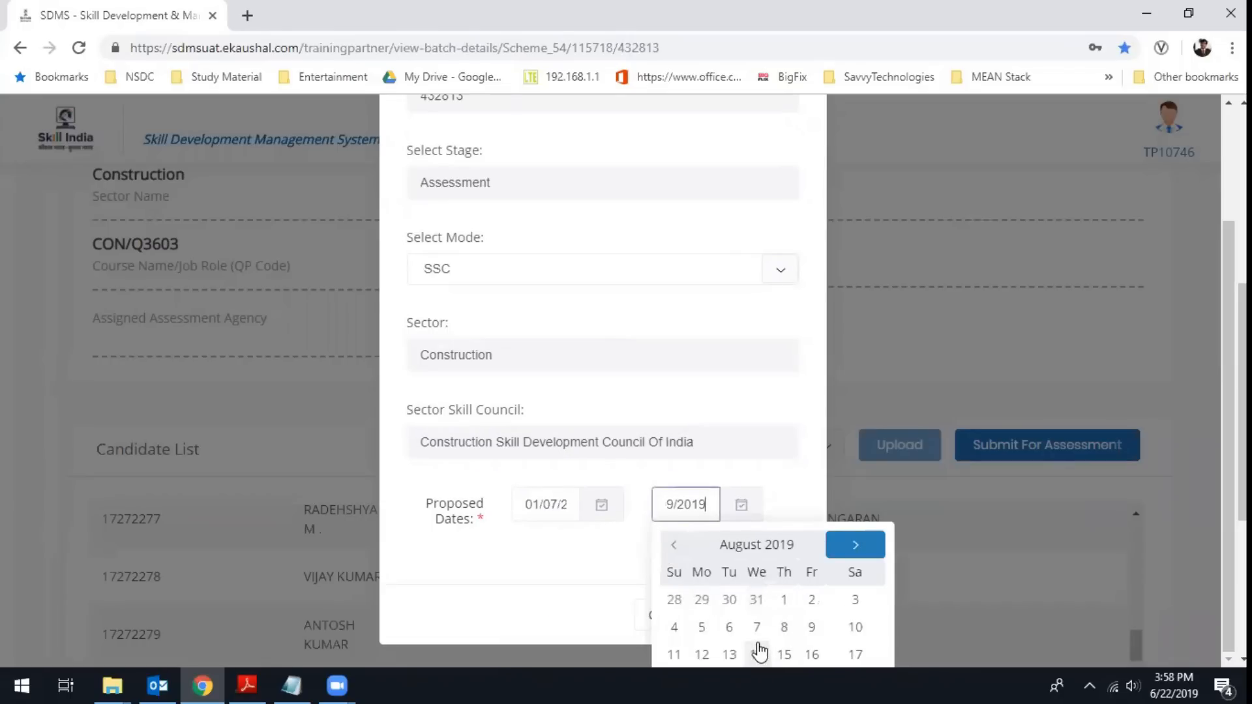
pyautogui.click(674, 546)
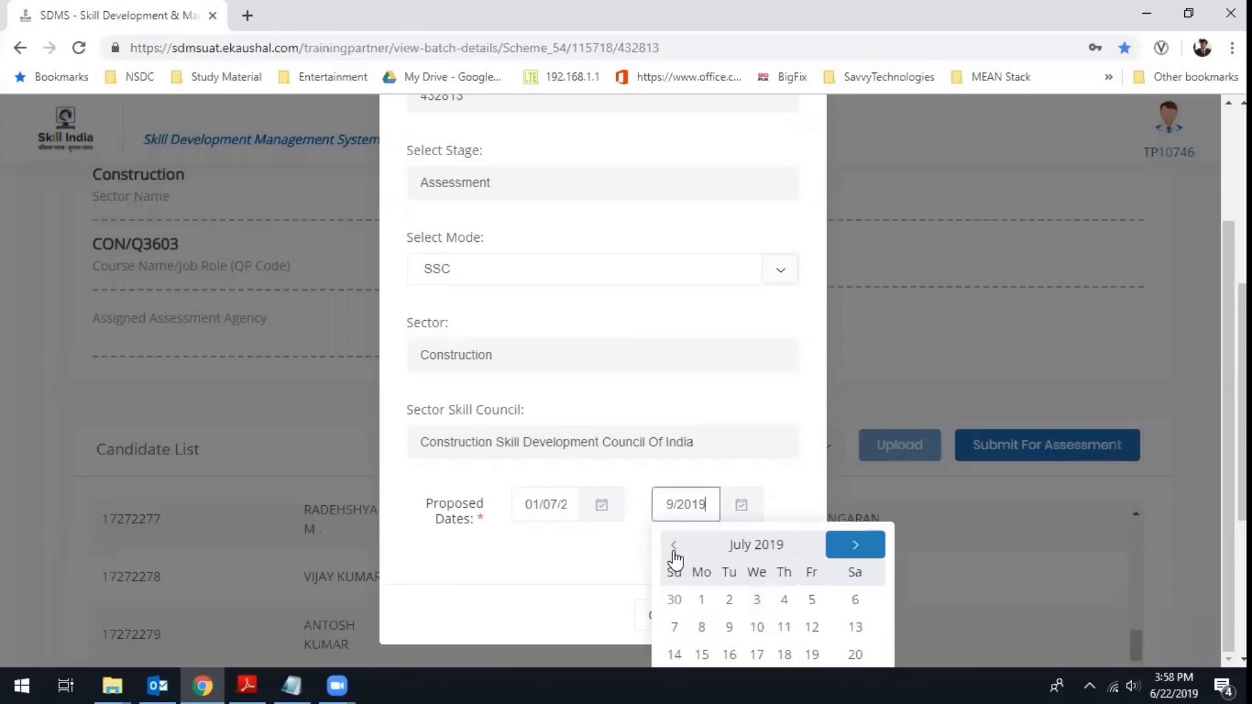
pyautogui.click(812, 627)
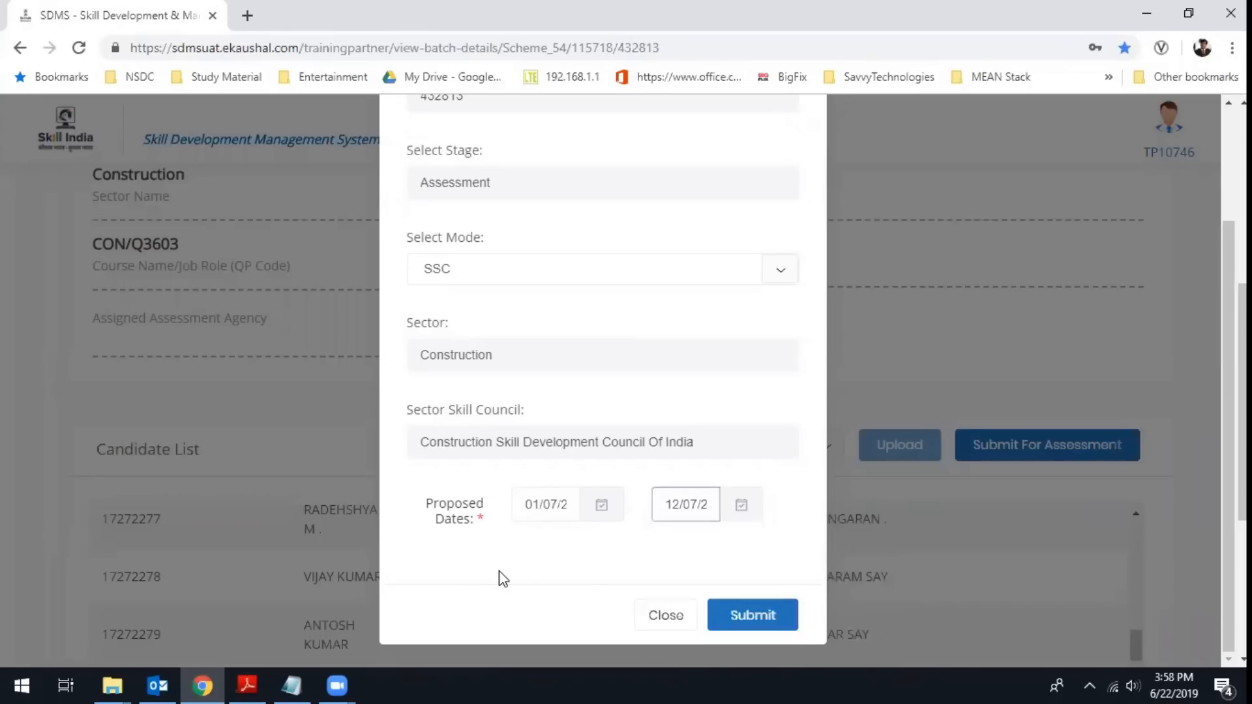
pyautogui.click(736, 620)
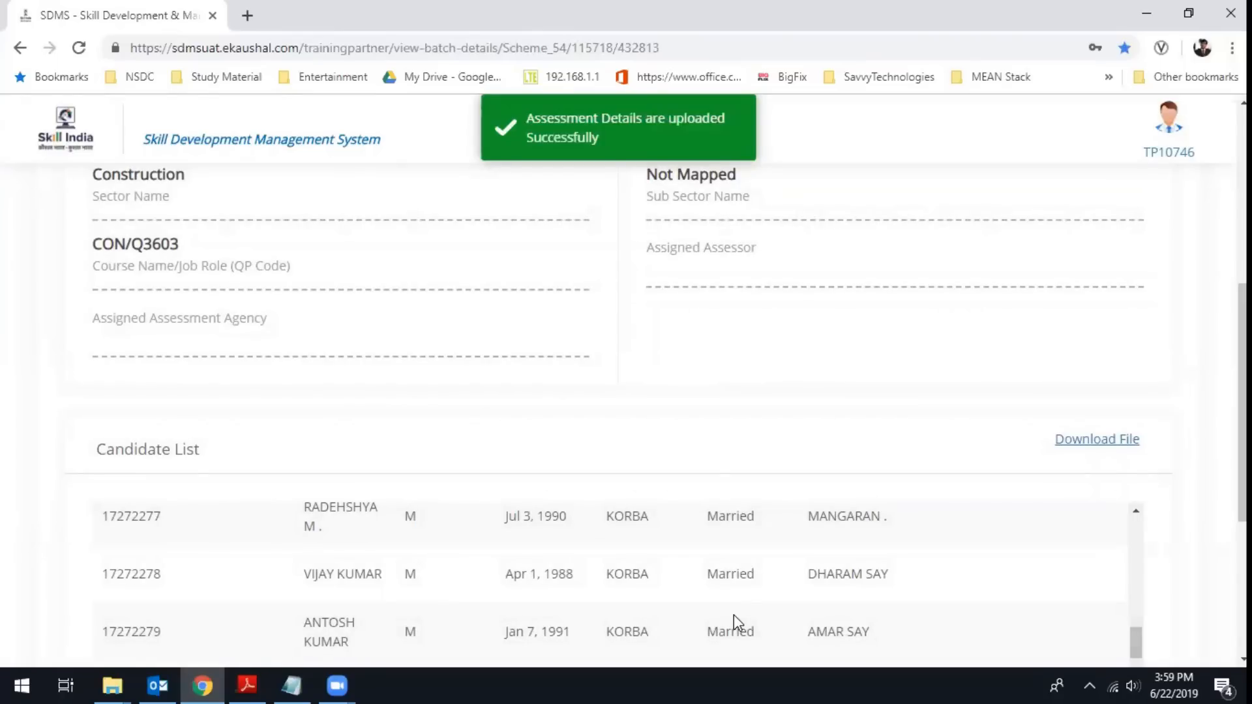
# Step: Review the submitted batch's details and candidate list, and go back to the previous page
pyautogui.scroll(10, 733, 614)
pyautogui.scroll(6, 791, 394)
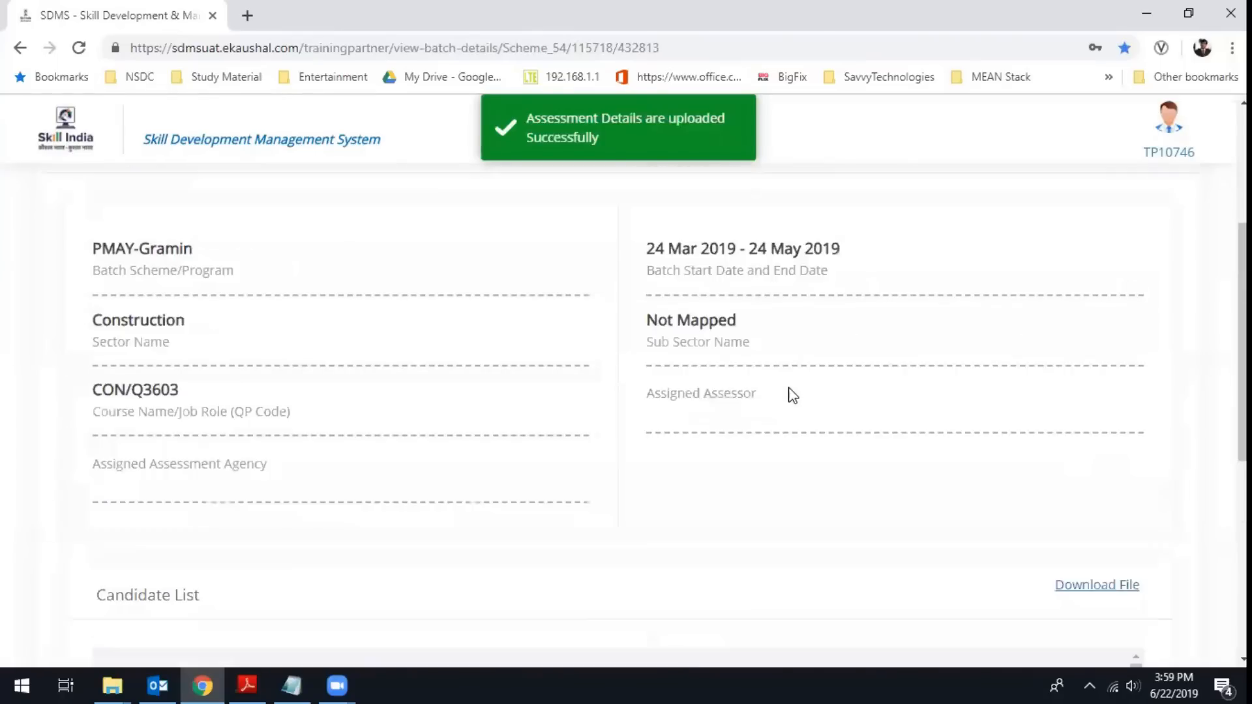
pyautogui.scroll(-8, 792, 394)
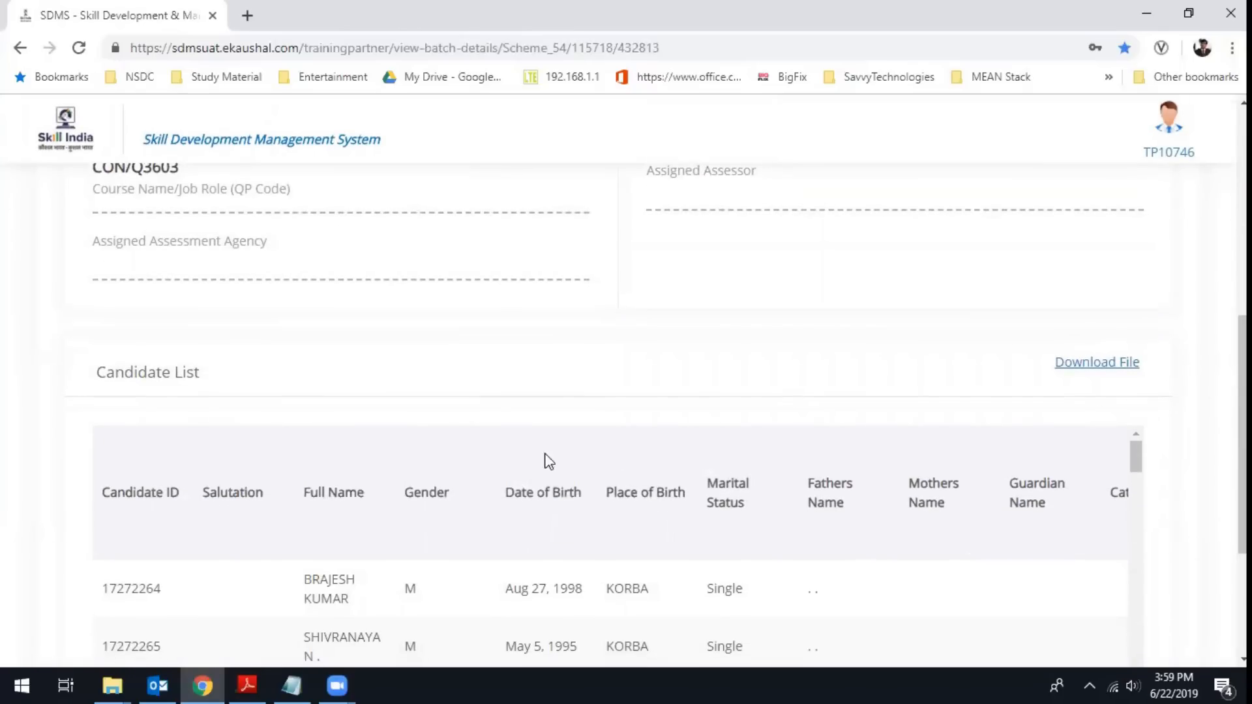
pyautogui.click(20, 48)
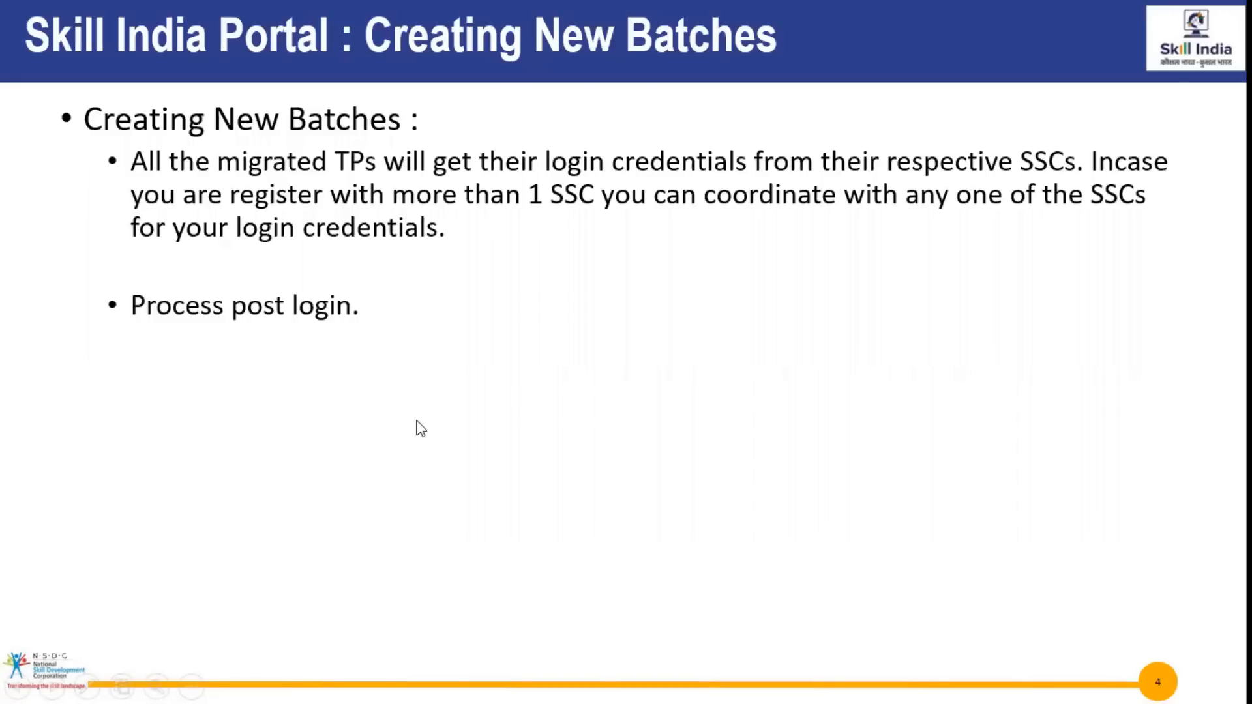
# Step: End the slide show and switch back to the Skill Development Management System page in Chrome
pyautogui.press('Escape')
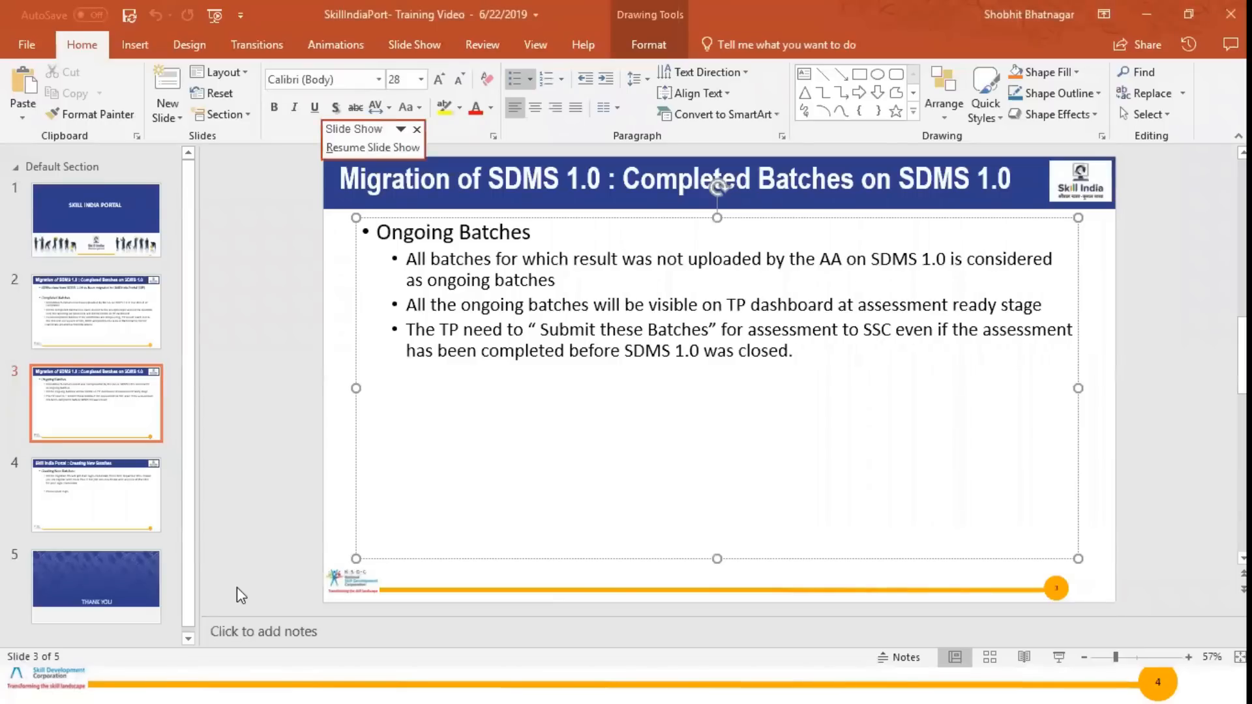
pyautogui.hotkey('alt', 'Tab')
pyautogui.hotkey('alt', 'Tab')
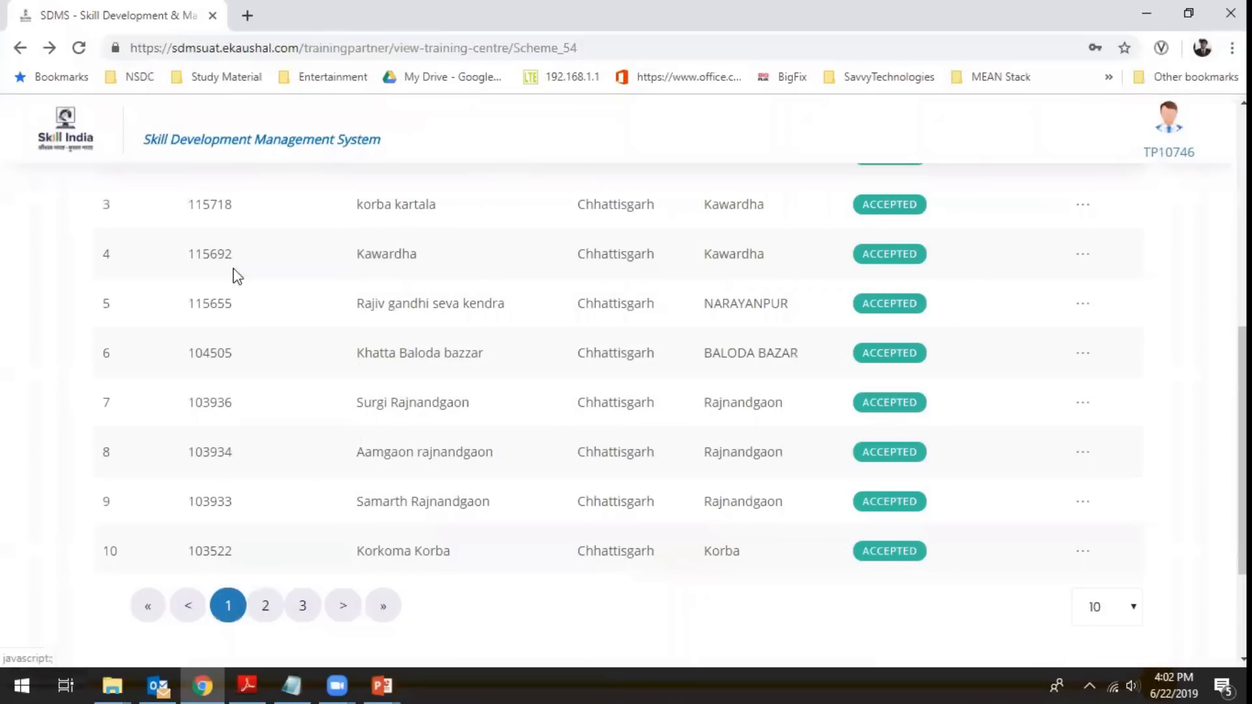
# Step: Go to the training partner dashboard and start registering candidates under Candidate Mobilization
pyautogui.scroll(8, 88, 176)
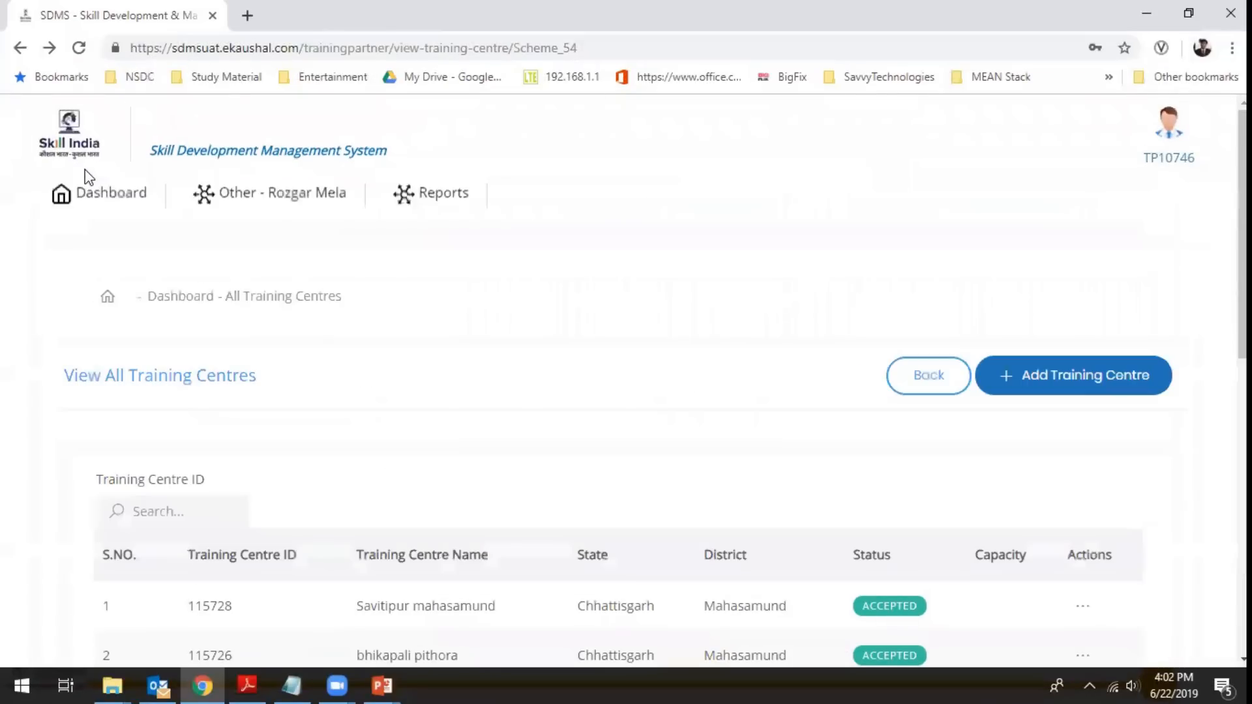
pyautogui.click(97, 223)
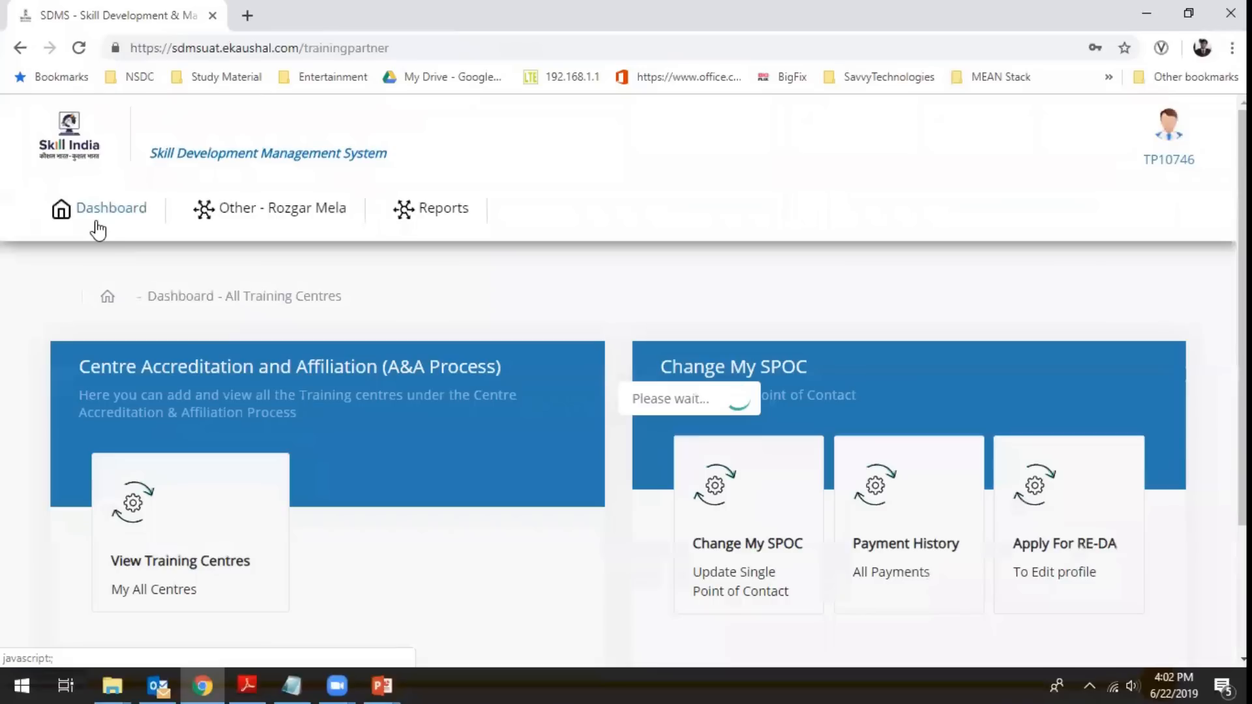
pyautogui.scroll(-2, 389, 449)
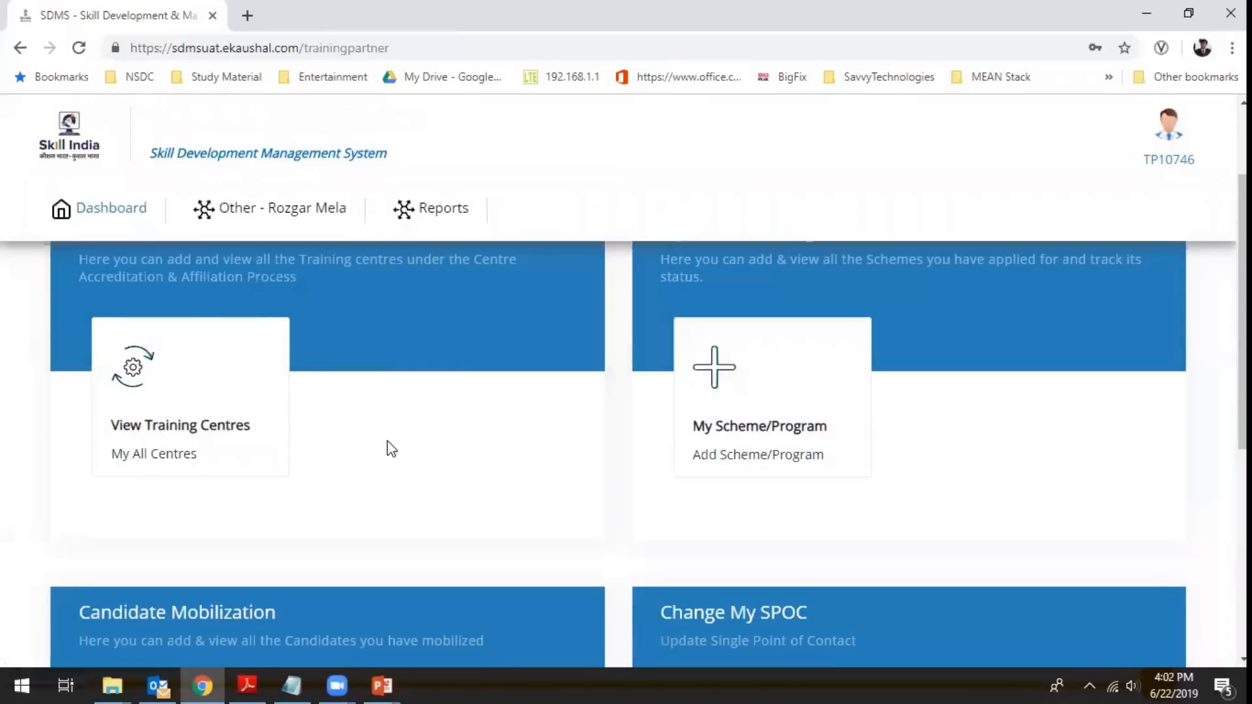
pyautogui.scroll(-3, 389, 448)
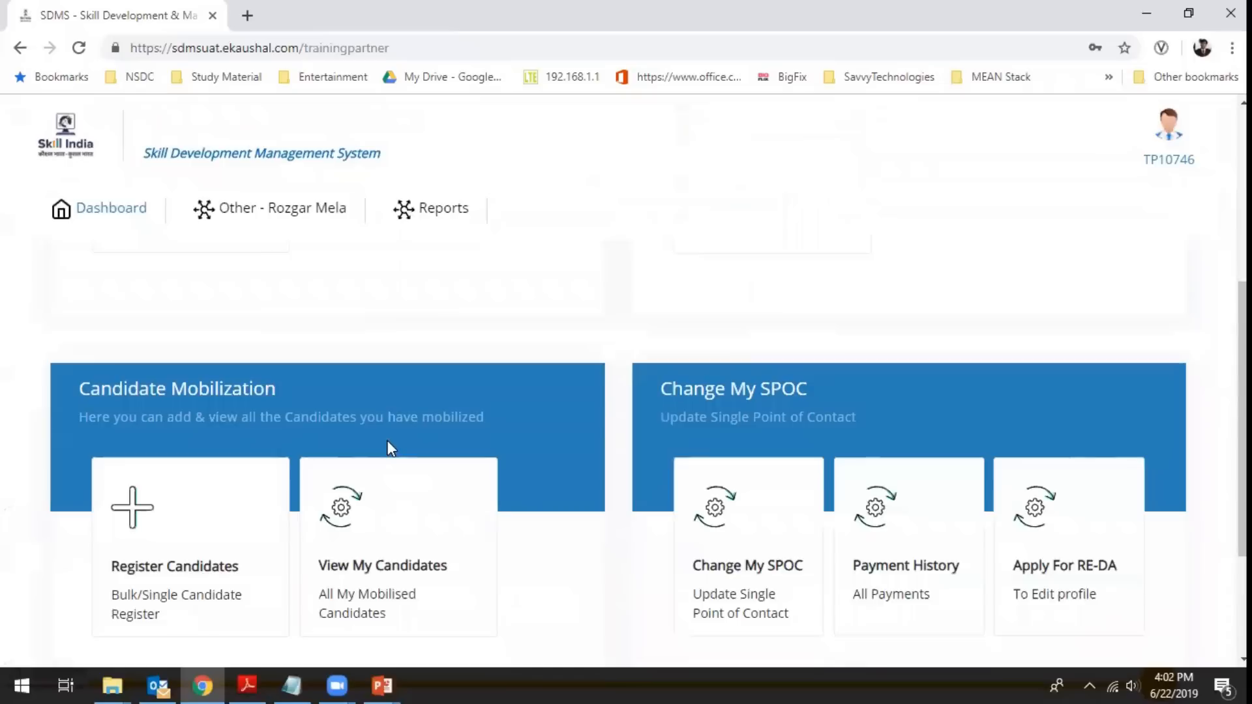
pyautogui.scroll(-3, 390, 448)
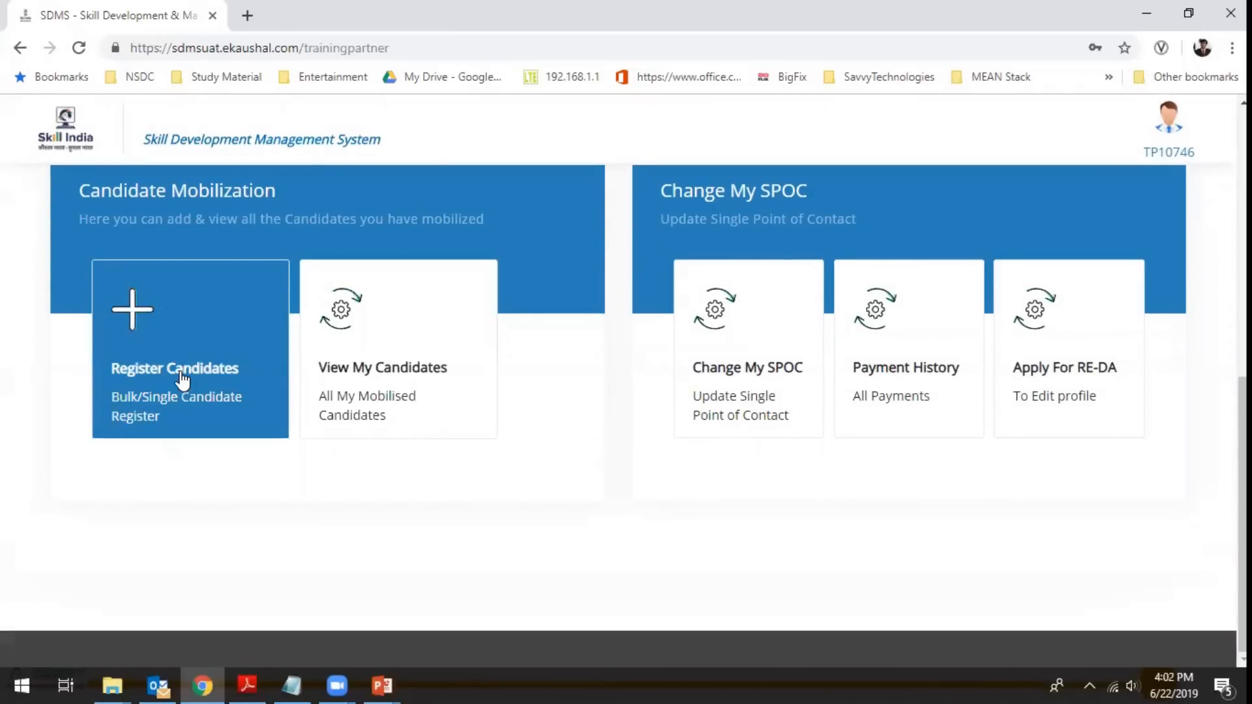
pyautogui.click(183, 380)
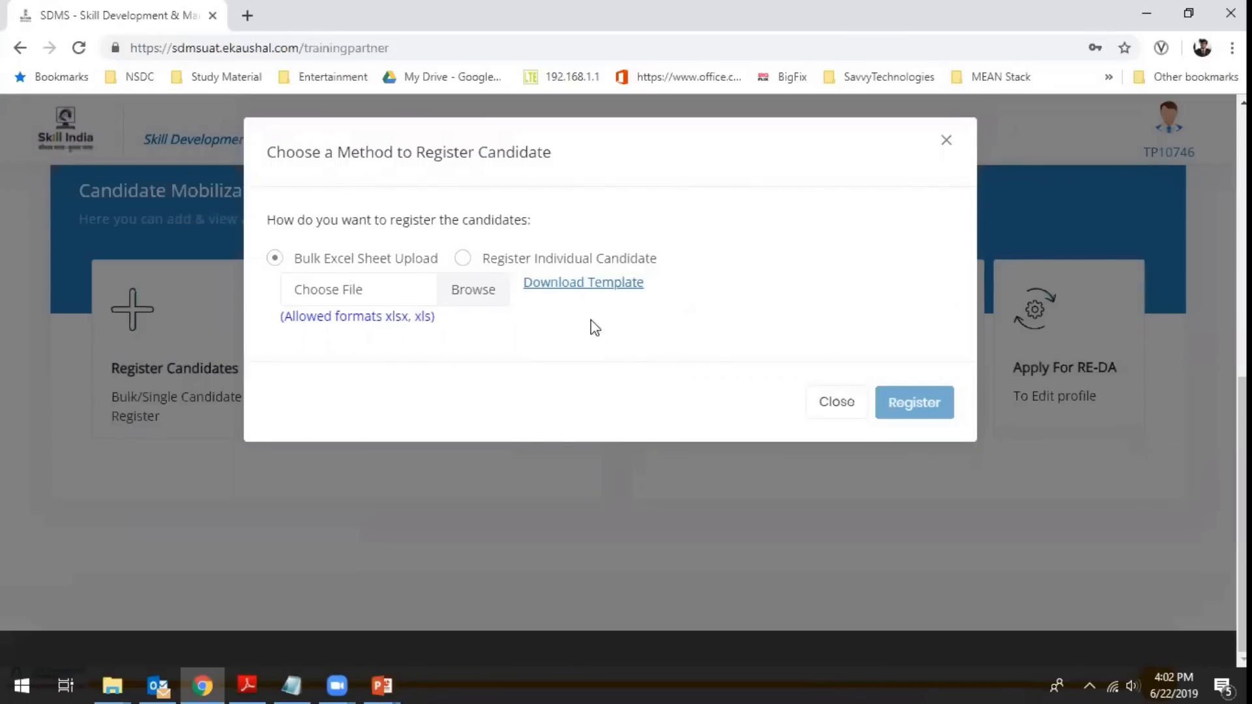
# Step: Download the bulk candidate registration template and save it as "Candidate_upload - ABC" in the User Mannuals folder
pyautogui.click(578, 287)
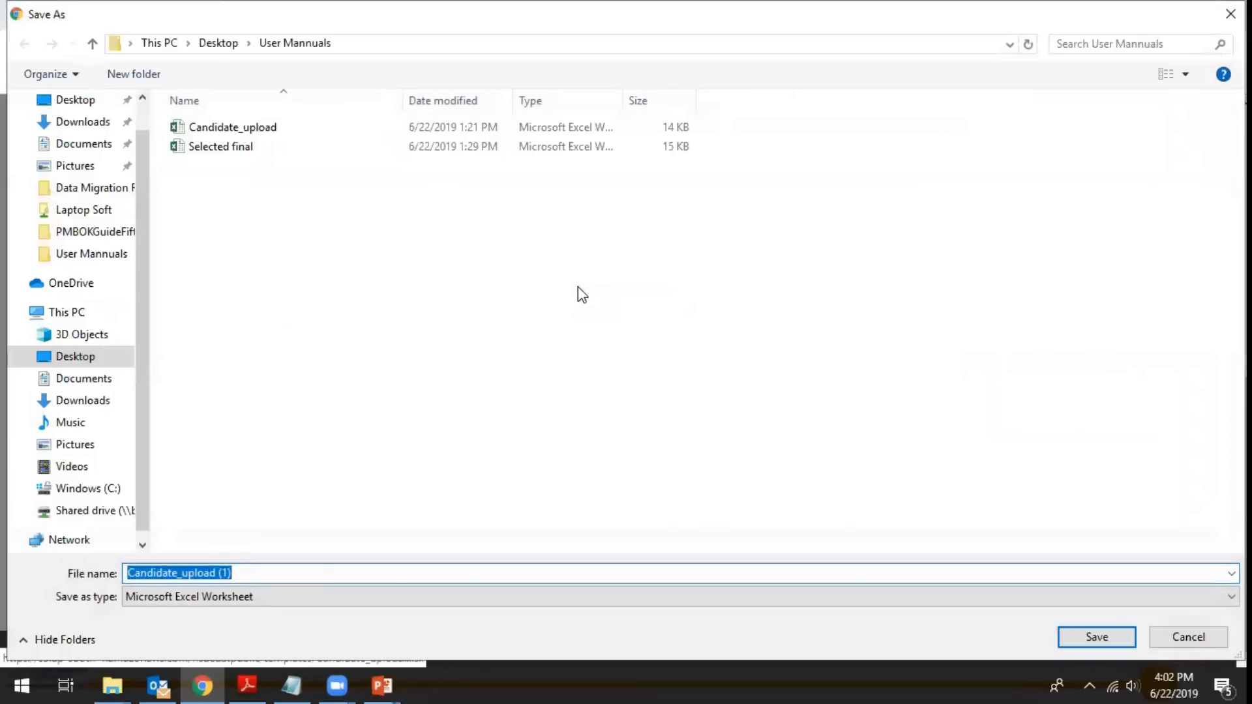
pyautogui.press('End')
pyautogui.press('BackSpace')
pyautogui.press('BackSpace')
pyautogui.press('BackSpace')
pyautogui.press('BackSpace')
pyautogui.write('- ABC')
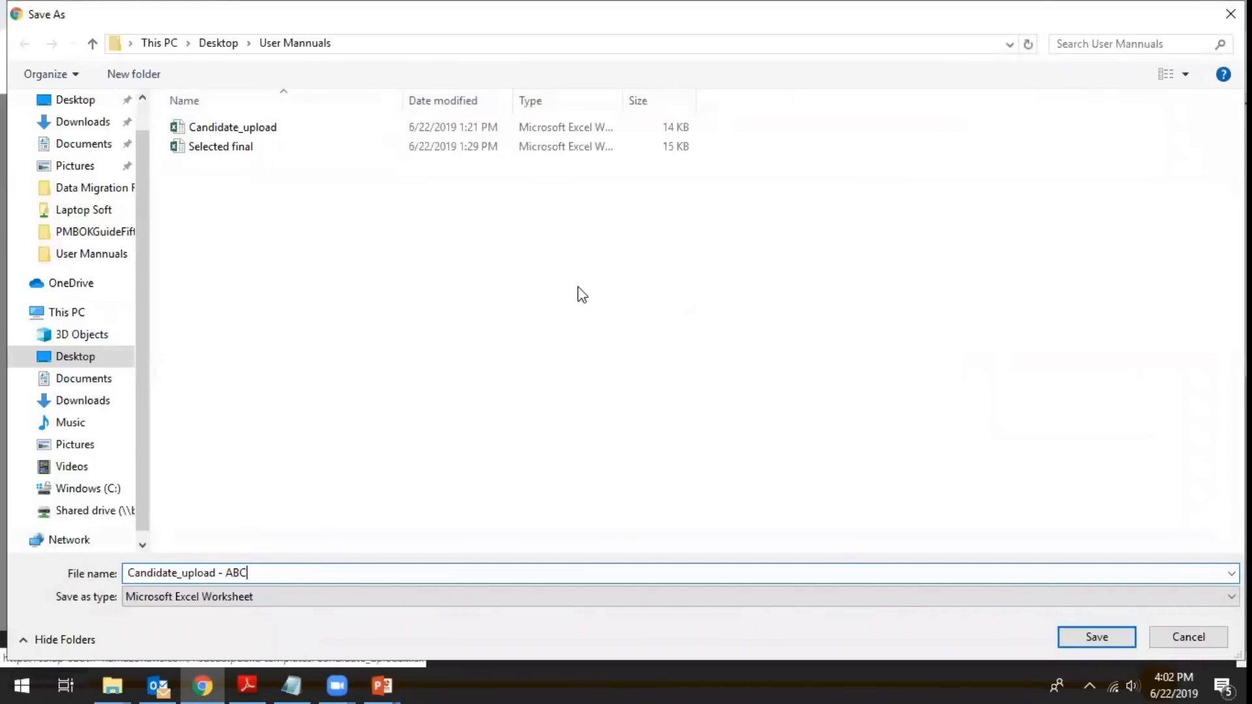
pyautogui.press('Return')
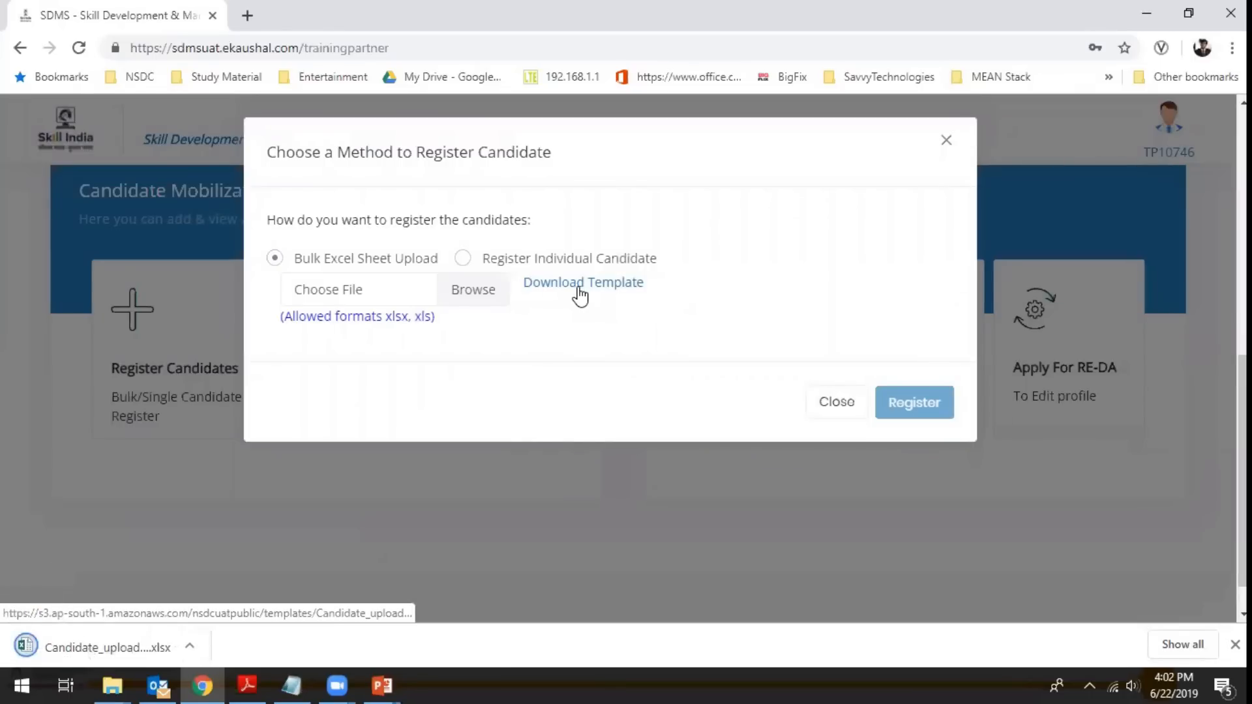
# Step: Open the downloaded template in Excel with editing enabled and go to the Salutation format cell in its first column
pyautogui.click(79, 657)
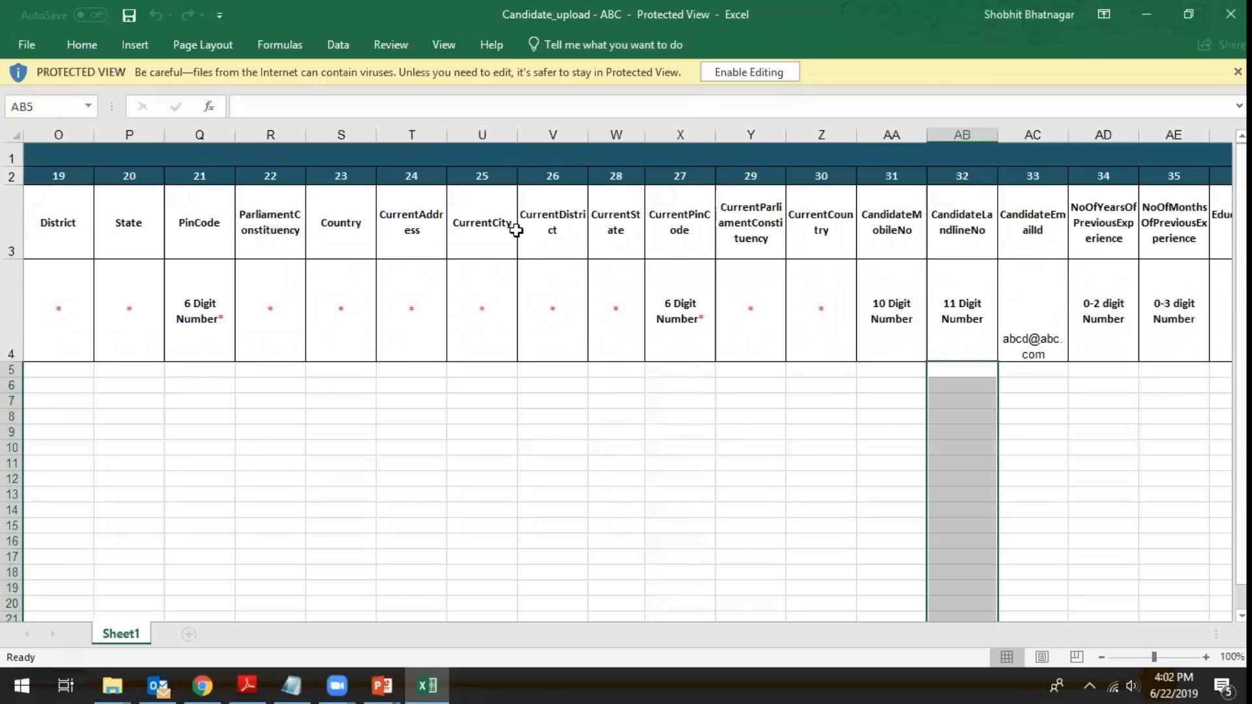
pyautogui.click(775, 72)
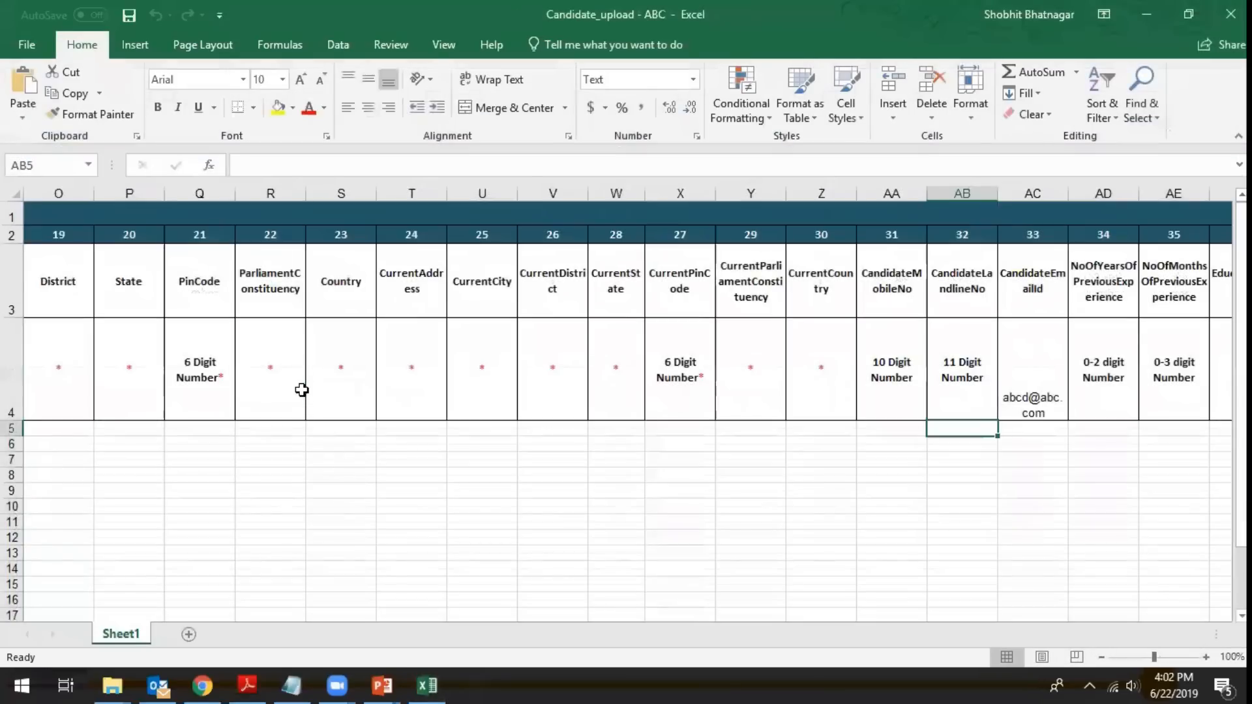
pyautogui.click(302, 390)
pyautogui.press('Left')
pyautogui.press('Left')
pyautogui.press('Left')
pyautogui.press('Left')
pyautogui.press('Left')
pyautogui.press('Left')
pyautogui.press('Left')
pyautogui.press('Left')
pyautogui.press('Left')
pyautogui.press('Left')
pyautogui.press('Left')
pyautogui.press('Left')
pyautogui.press('Left')
pyautogui.press('Left')
pyautogui.press('Left')
pyautogui.press('Left')
pyautogui.press('Left')
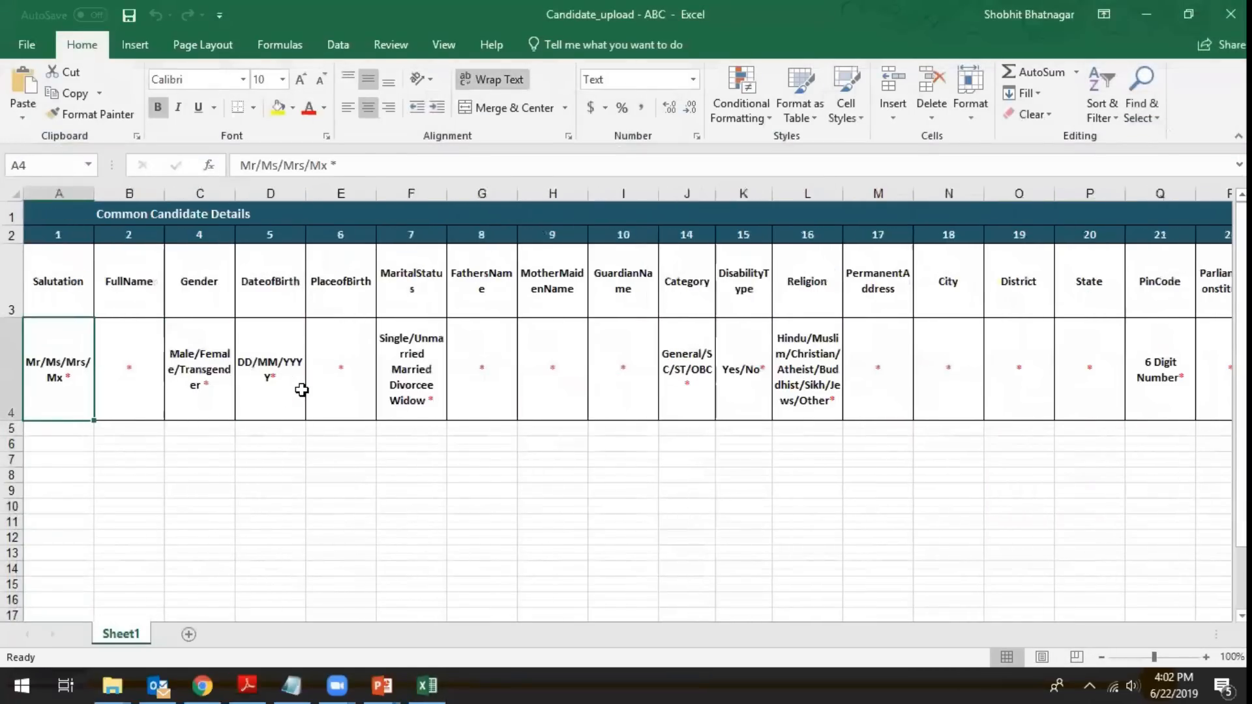
# Step: Examine the Common Candidate Details heading in row 1 of the template
pyautogui.press('Up')
pyautogui.press('Up')
pyautogui.press('Up')
pyautogui.press('Right')
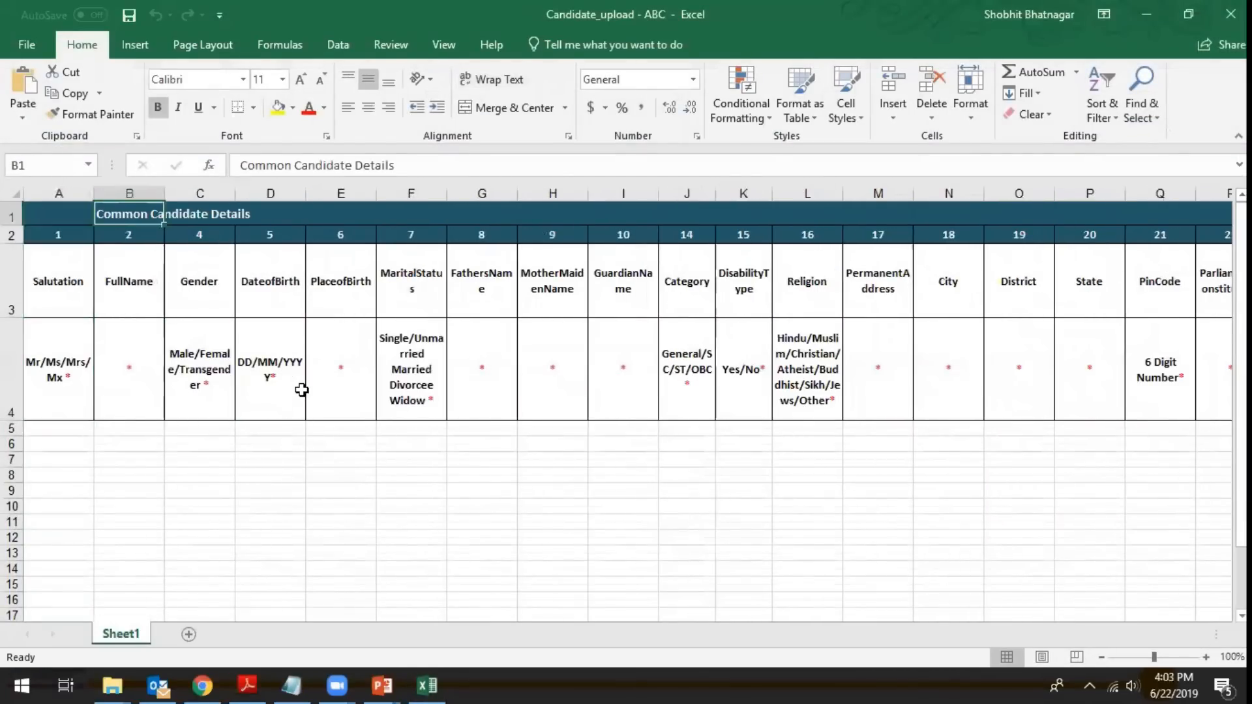
pyautogui.press('Right')
pyautogui.press('Right')
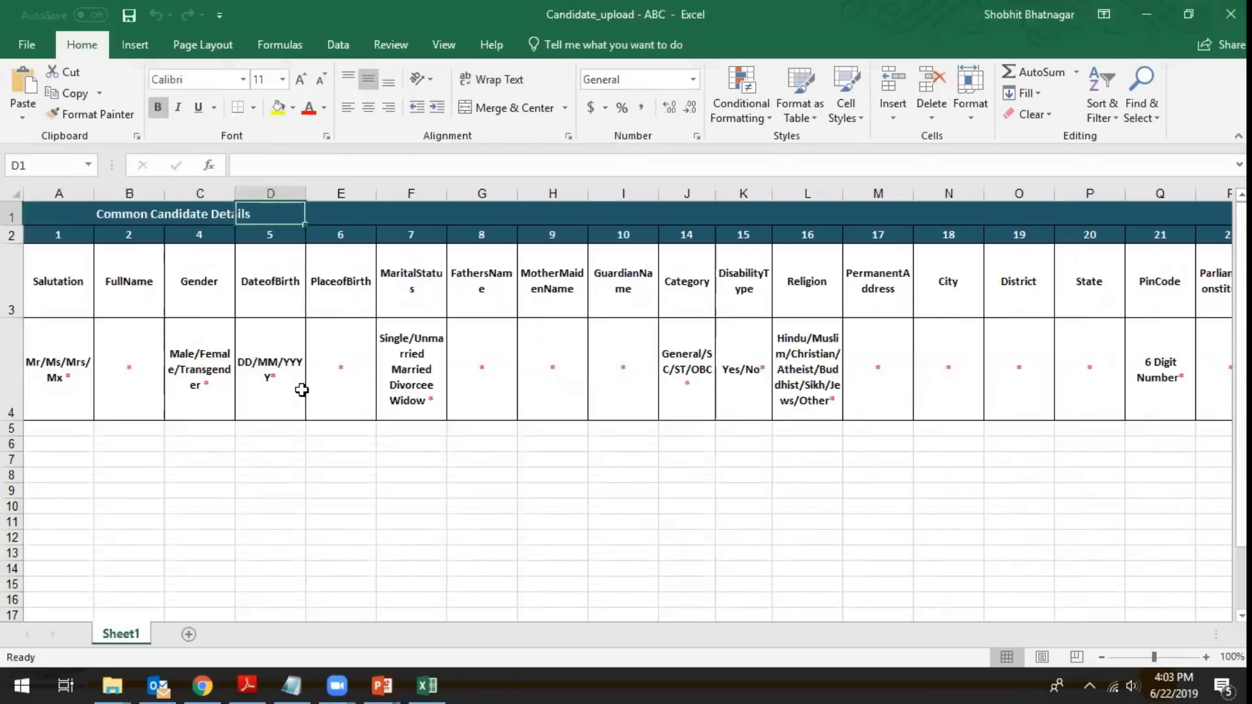
pyautogui.press('Left')
pyautogui.press('Left')
pyautogui.press('Left')
# Step: Review the Common Candidate Details block by selecting rows 2 to 4 from the Salutation column through the DetailsOfMobilization column
pyautogui.press('Down')
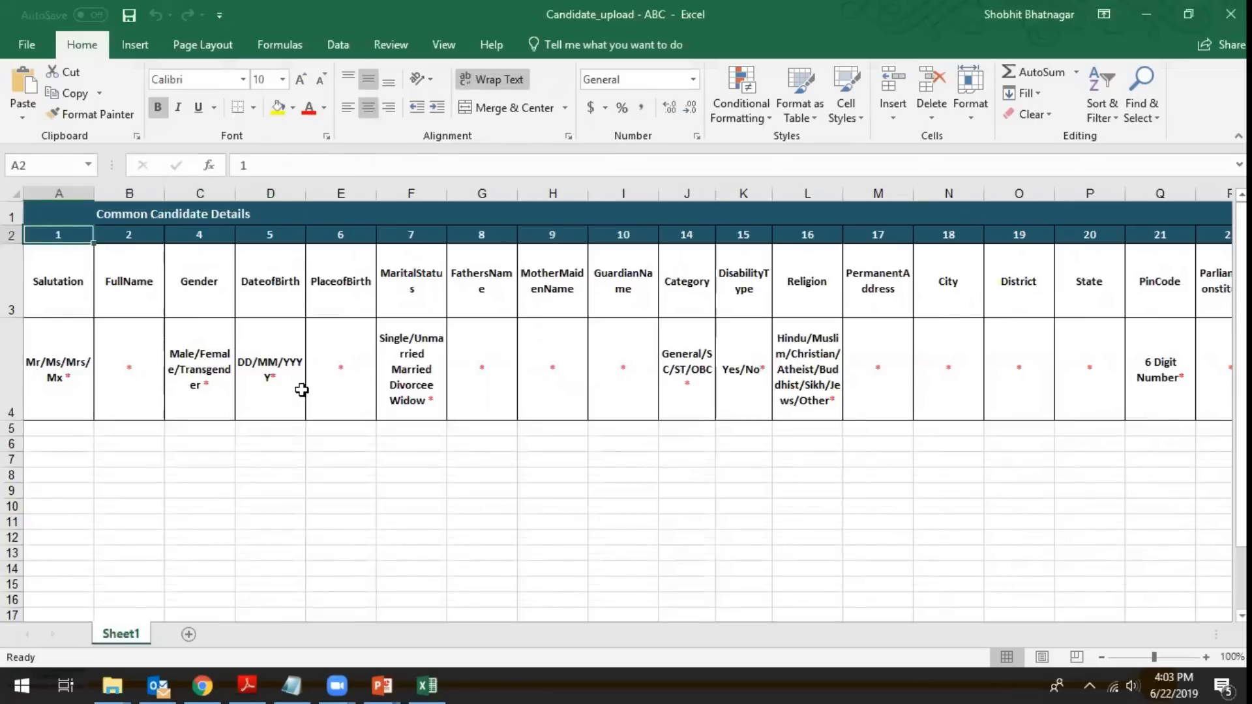
pyautogui.hotkey('shift', 'Down')
pyautogui.hotkey('shift', 'Down')
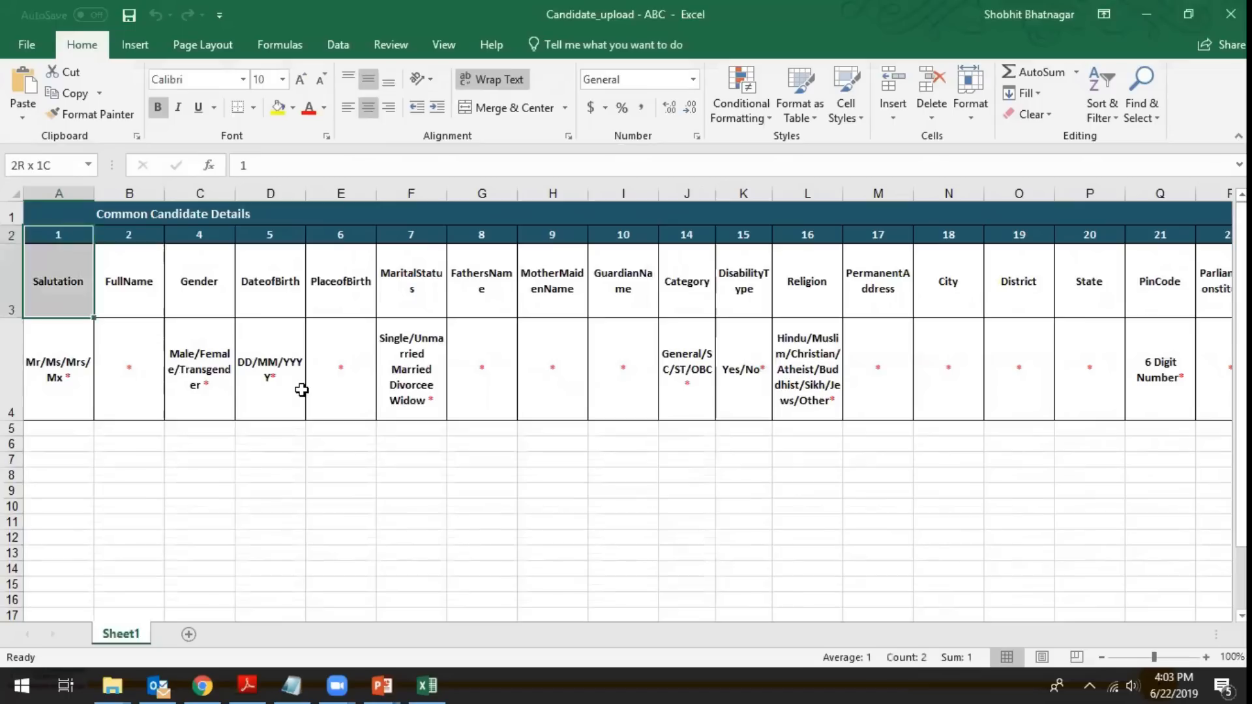
pyautogui.hotkey('shift', 'Right')
pyautogui.hotkey('shift', 'Right')
pyautogui.hotkey('shift', 'Right')
pyautogui.hotkey('shift', 'Right')
pyautogui.hotkey('shift', 'Right')
pyautogui.hotkey('shift', 'Right')
pyautogui.hotkey('shift', 'Right')
pyautogui.hotkey('shift', 'Right')
pyautogui.hotkey('shift', 'Right')
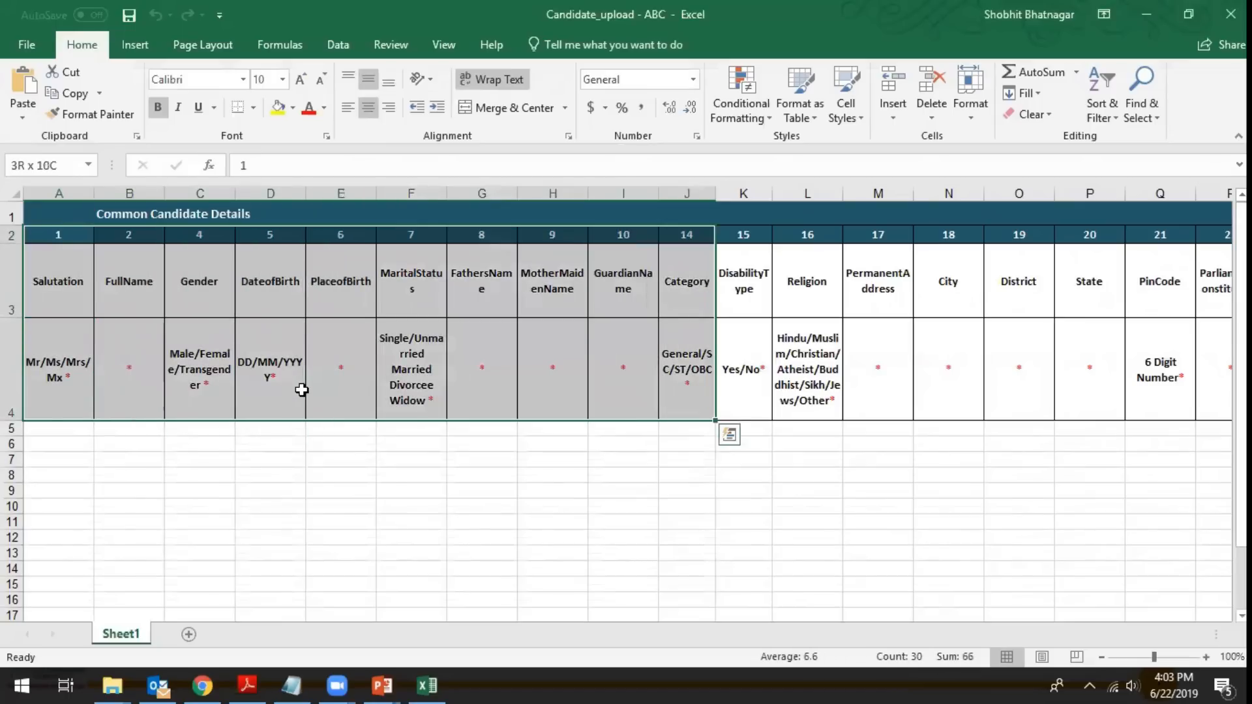
pyautogui.hotkey('shift', 'Right')
pyautogui.hotkey('shift', 'Right')
pyautogui.hotkey('shift', 'Right')
pyautogui.hotkey('shift', 'Right')
pyautogui.hotkey('shift', 'Right')
pyautogui.hotkey('shift', 'Right')
pyautogui.hotkey('shift', 'Right')
pyautogui.hotkey('shift', 'Right')
pyautogui.hotkey('shift', 'Right')
pyautogui.hotkey('shift', 'Right')
pyautogui.hotkey('shift', 'Right')
pyautogui.hotkey('shift', 'Right')
pyautogui.hotkey('shift', 'Right')
pyautogui.hotkey('shift', 'Right')
pyautogui.hotkey('shift', 'Right')
pyautogui.hotkey('shift', 'Right')
pyautogui.hotkey('shift', 'Right')
pyautogui.hotkey('shift', 'Right')
pyautogui.hotkey('shift', 'Right')
pyautogui.hotkey('shift', 'Right')
pyautogui.hotkey('shift', 'Right')
pyautogui.hotkey('shift', 'Right')
pyautogui.hotkey('shift', 'Right')
pyautogui.hotkey('shift', 'Right')
pyautogui.hotkey('shift', 'Right')
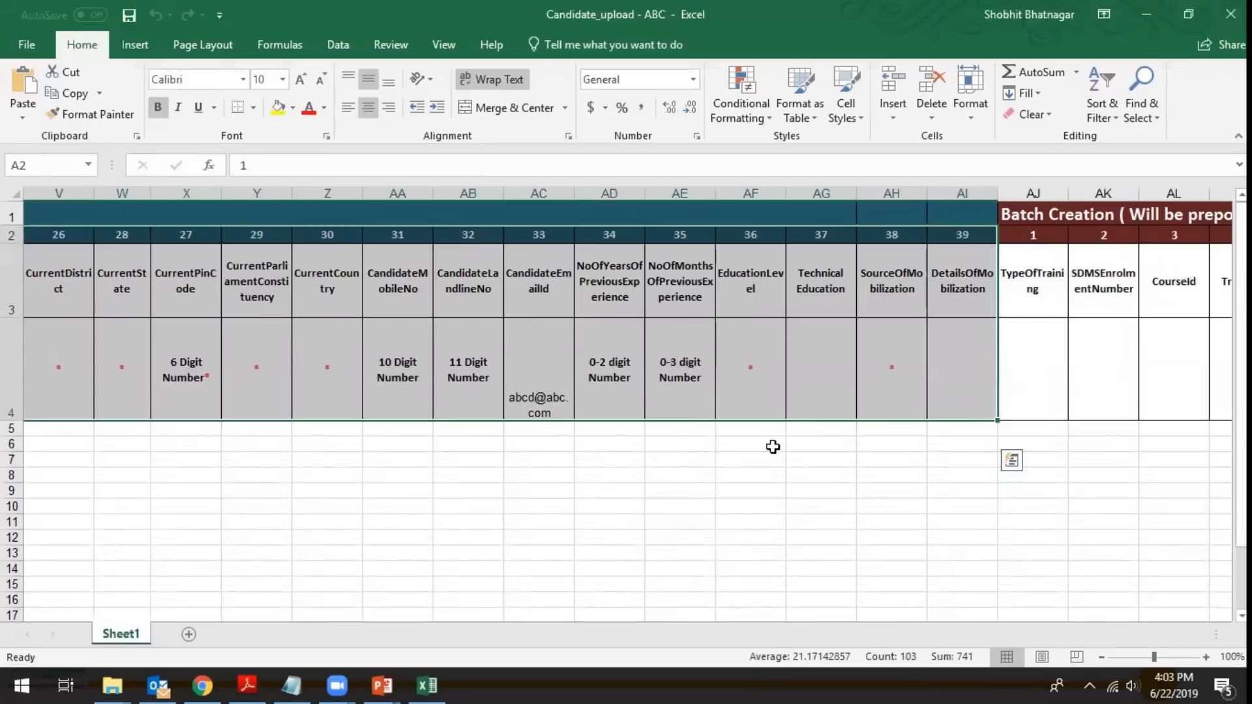
pyautogui.click(775, 475)
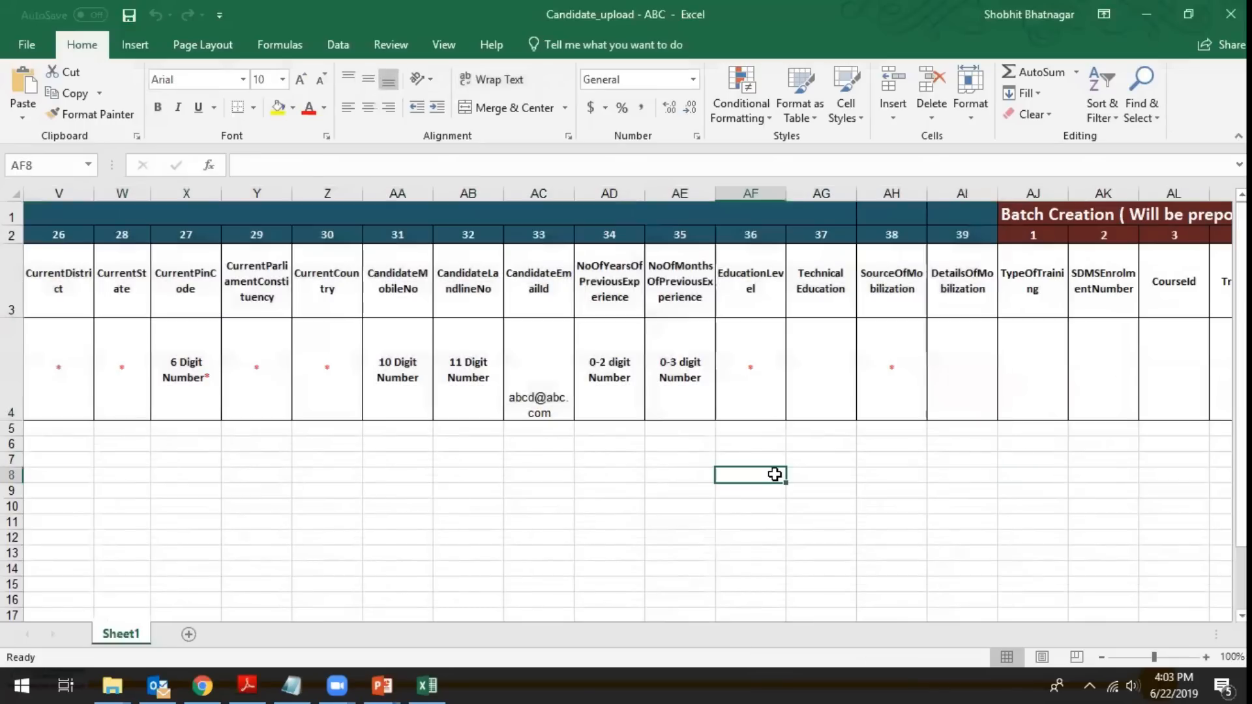
# Step: Check the required formats and mandatory marks in row 4, from the mobilization columns back to Salutation
pyautogui.click(764, 347)
pyautogui.press('Right')
pyautogui.press('Right')
pyautogui.press('Right')
pyautogui.press('Left')
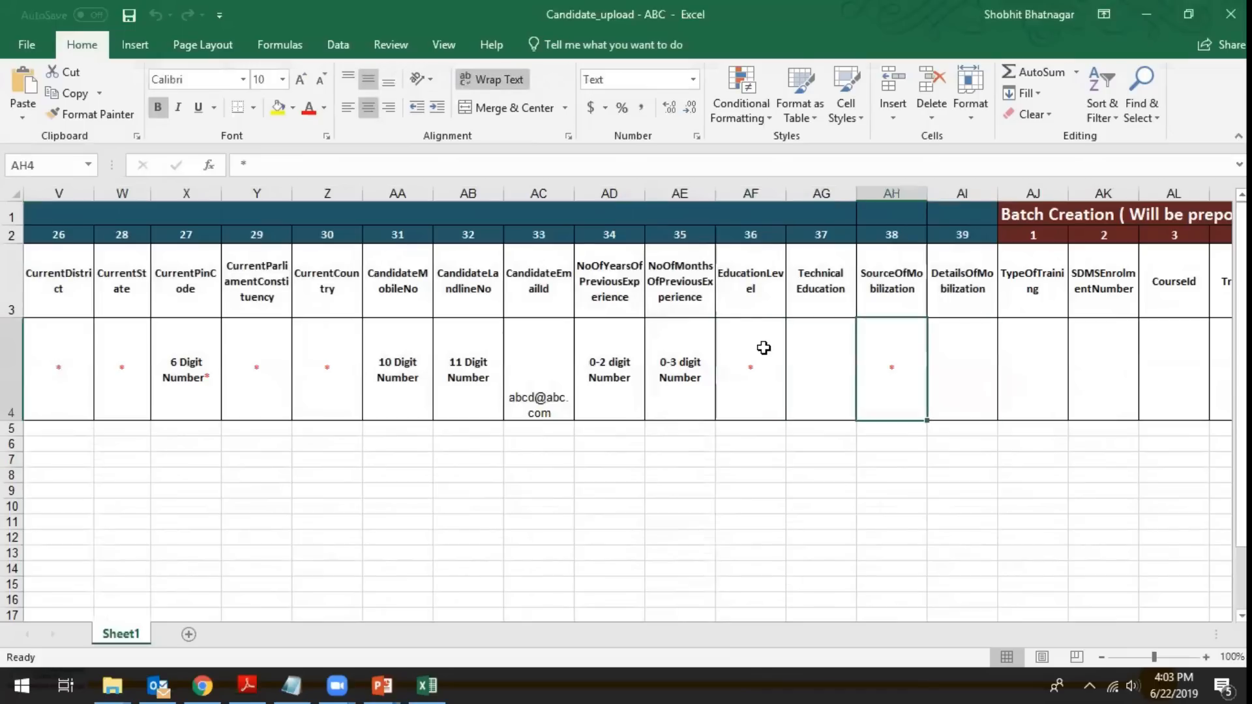
pyautogui.press('Left')
pyautogui.press('Left')
pyautogui.press('Left')
pyautogui.press('Left')
pyautogui.press('Left')
pyautogui.press('Left')
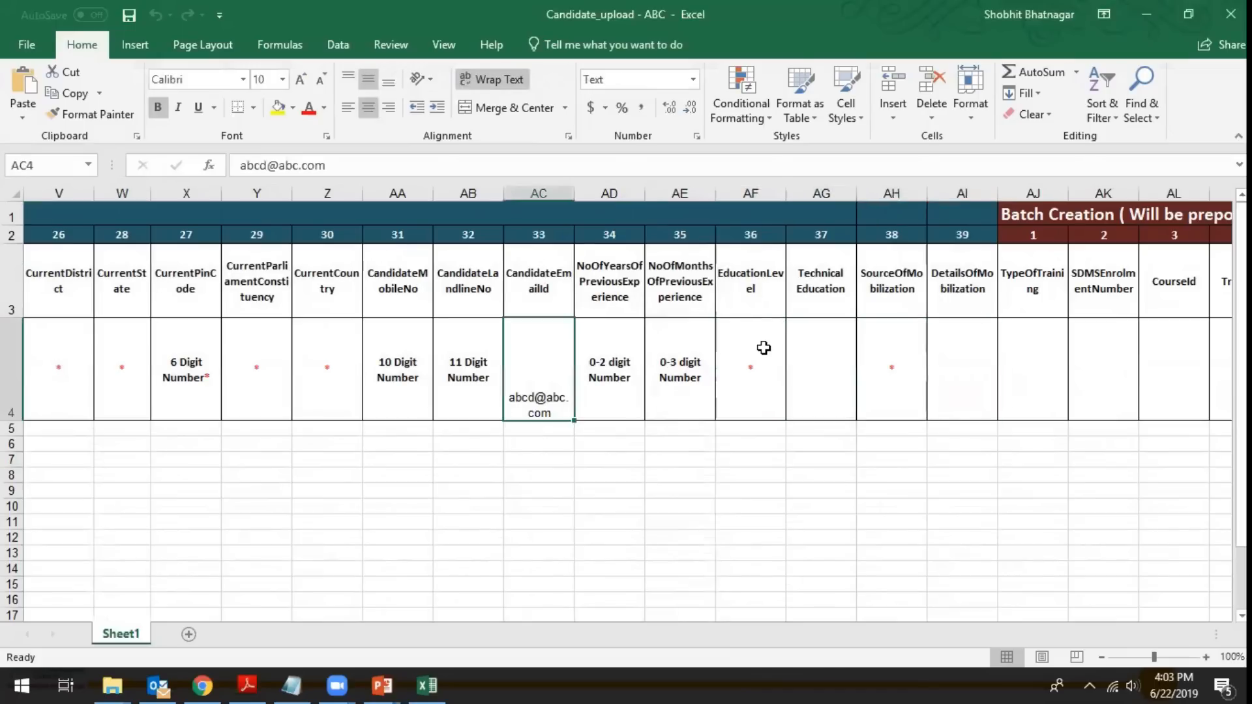
pyautogui.press('Left')
pyautogui.press('Left')
pyautogui.press('Left')
pyautogui.press('Left')
pyautogui.press('Left')
pyautogui.press('Left')
pyautogui.press('Left')
pyautogui.press('Left')
pyautogui.press('Left')
pyautogui.press('Left')
pyautogui.press('Left')
pyautogui.press('Left')
pyautogui.press('Left')
pyautogui.press('Left')
pyautogui.press('Left')
pyautogui.press('Left')
pyautogui.press('Left')
pyautogui.press('Left')
pyautogui.press('Left')
pyautogui.press('Left')
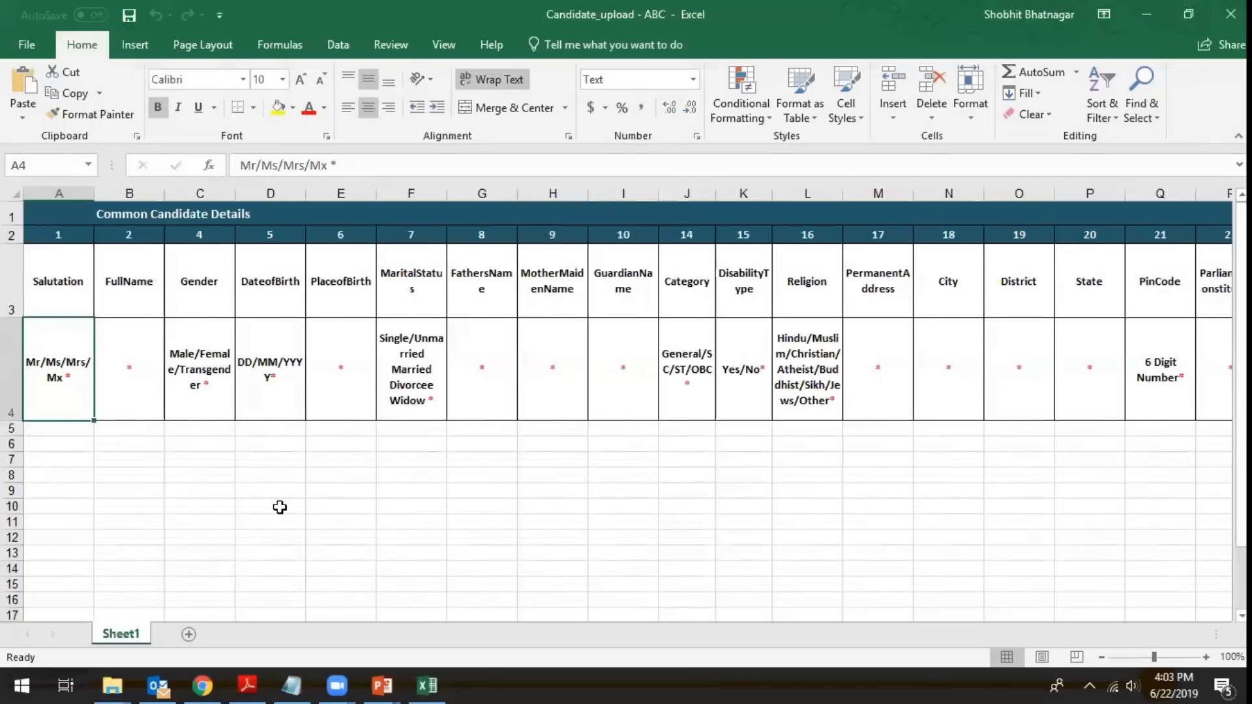
pyautogui.click(10, 370)
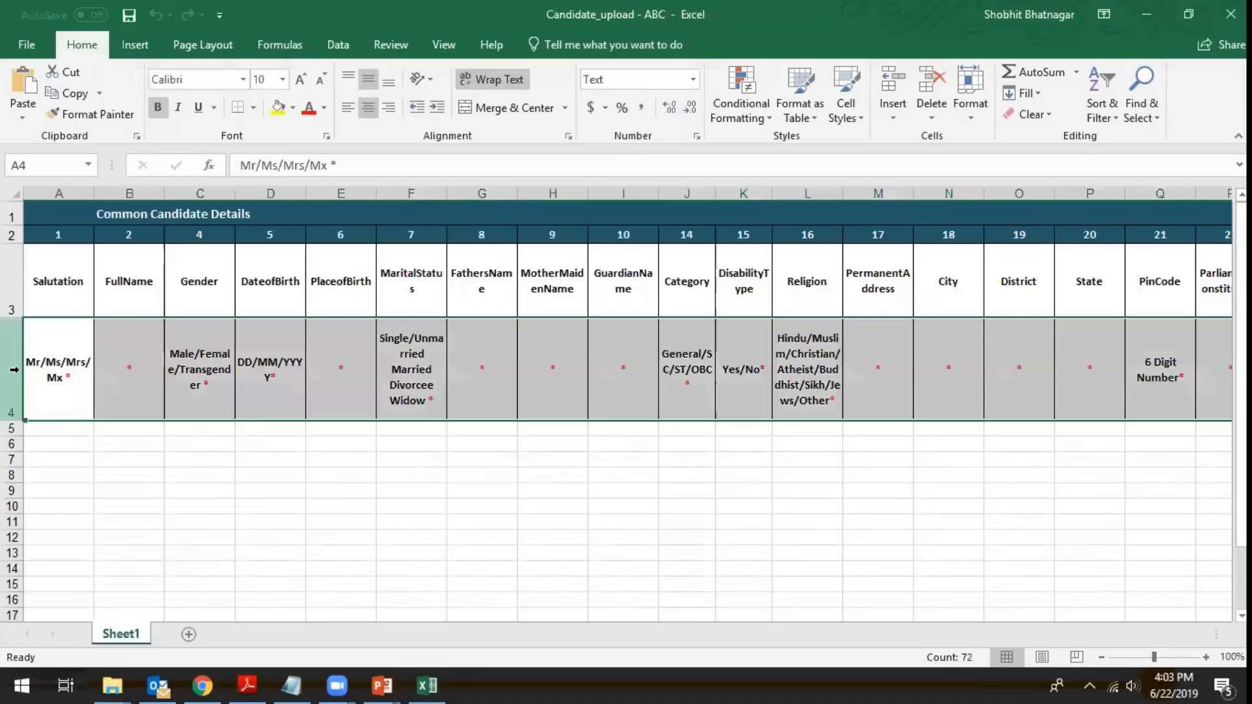
pyautogui.click(128, 463)
pyautogui.click(50, 358)
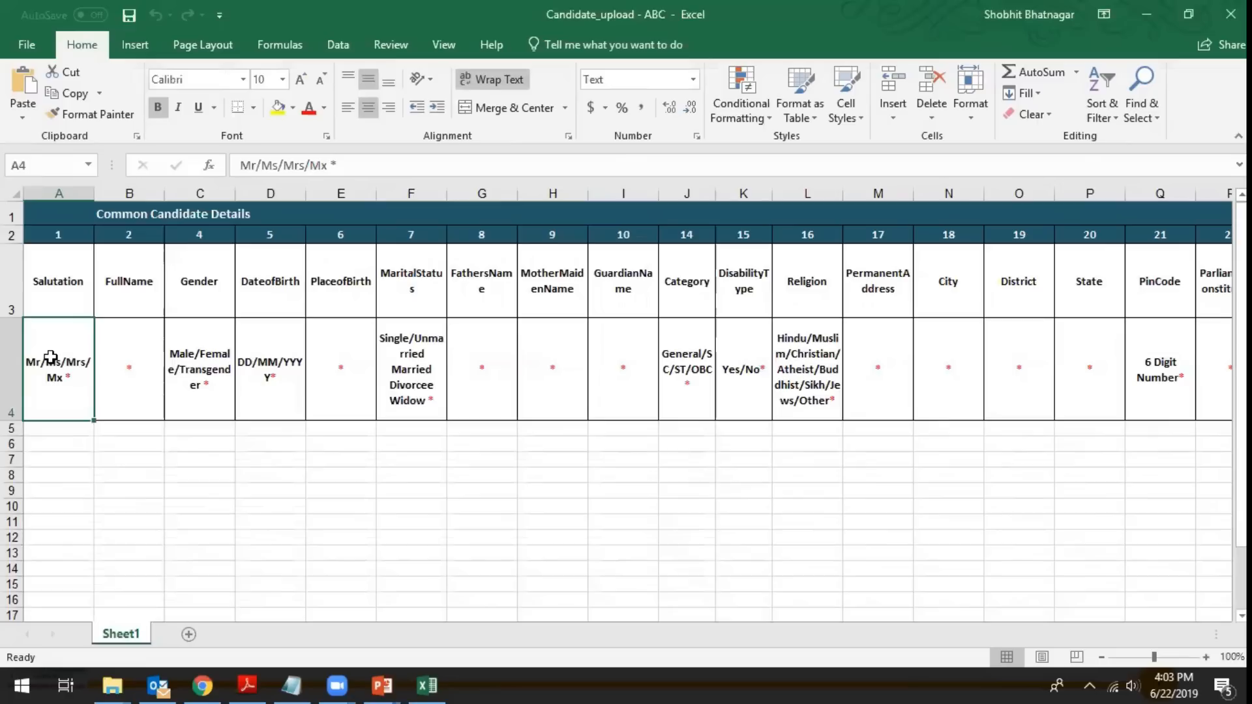
# Step: Enter the salutations Mr, Ms and Mrs for three candidates in cells A5 to A7
pyautogui.click(63, 430)
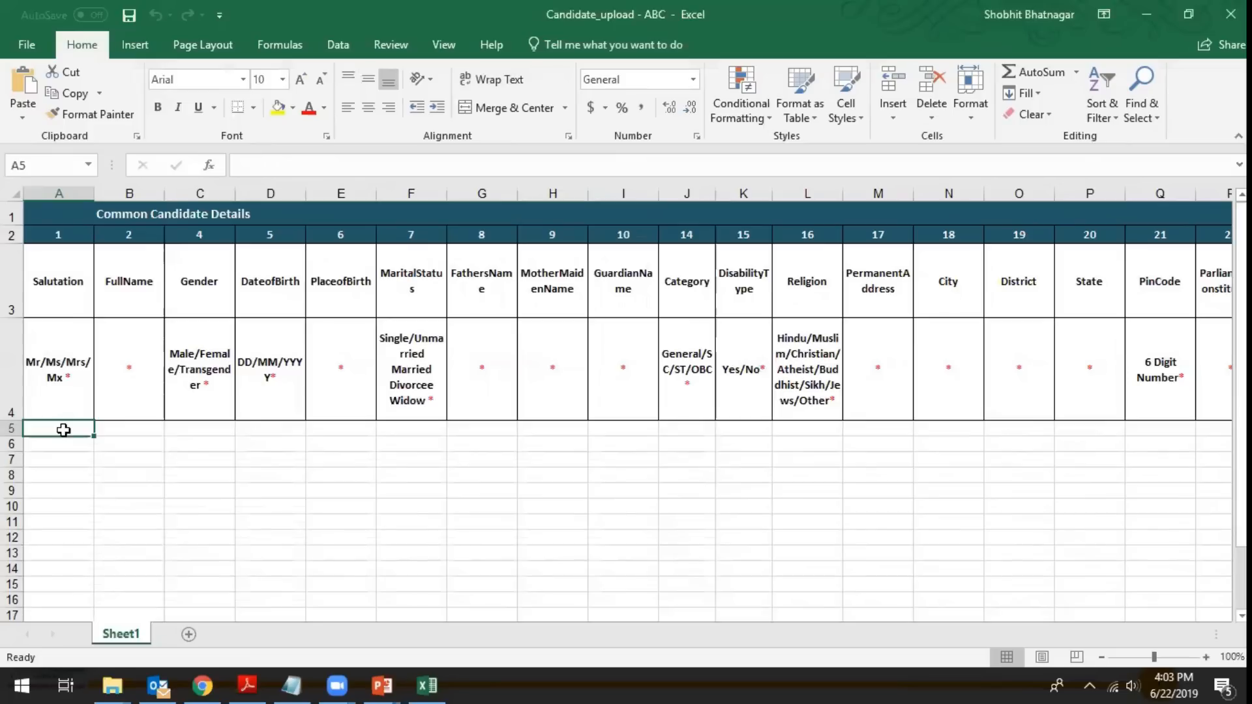
pyautogui.write('Mr/Ms/Mrs/Mx *')
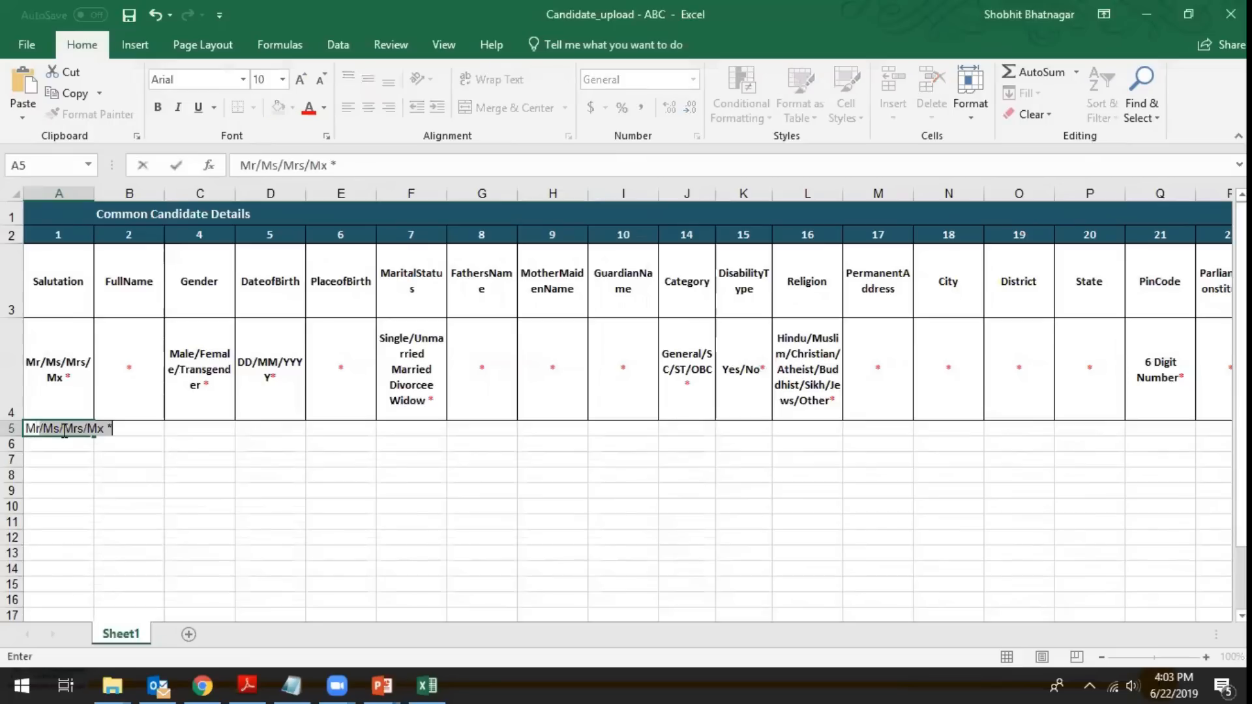
pyautogui.press('BackSpace')
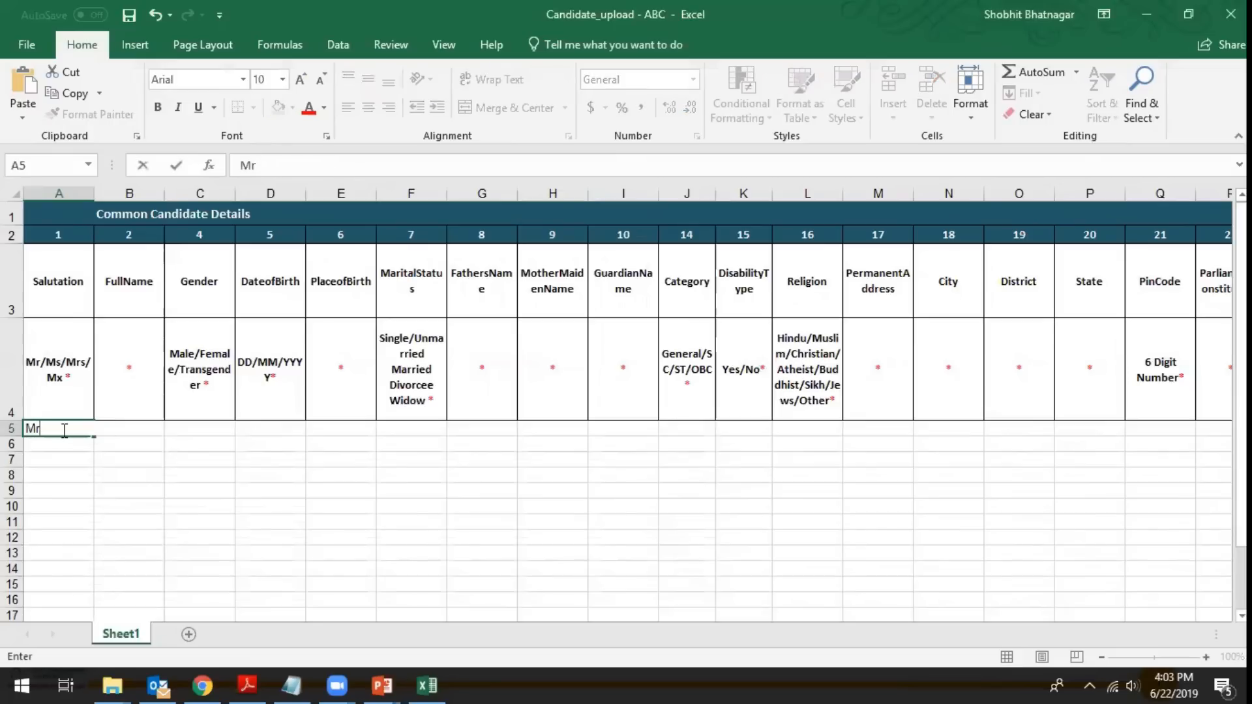
pyautogui.press('Tab')
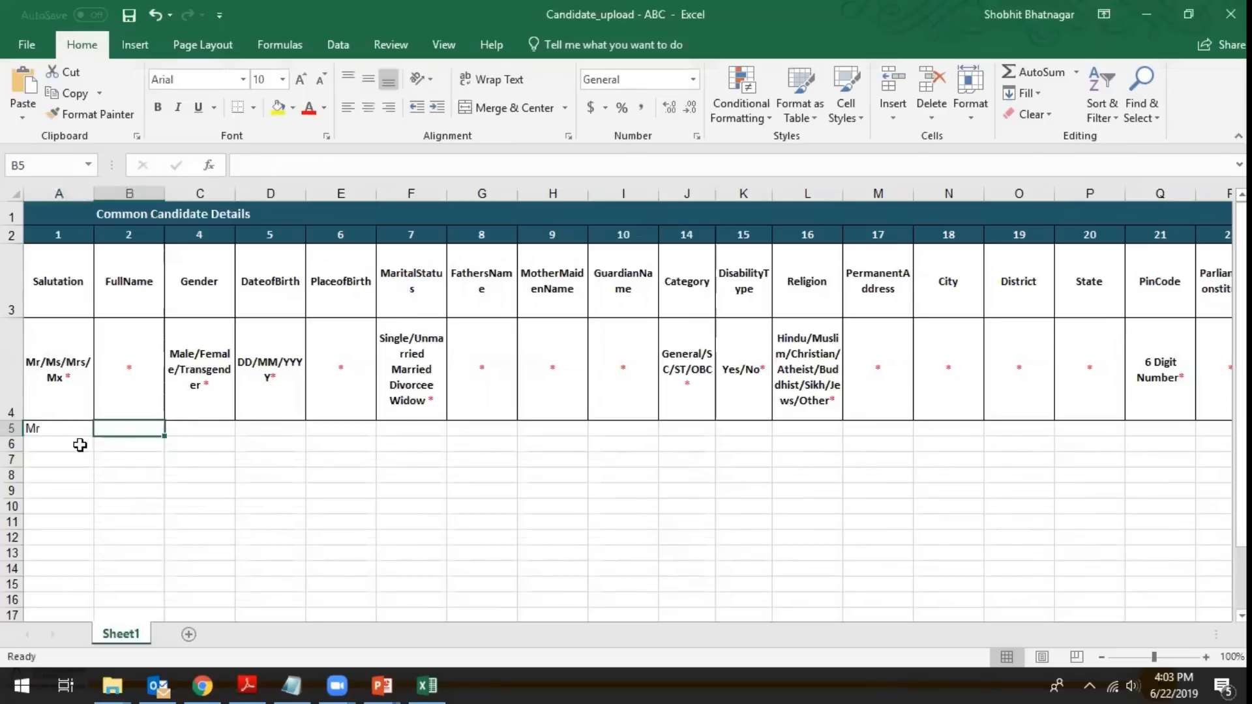
pyautogui.click(65, 445)
pyautogui.write('Ms')
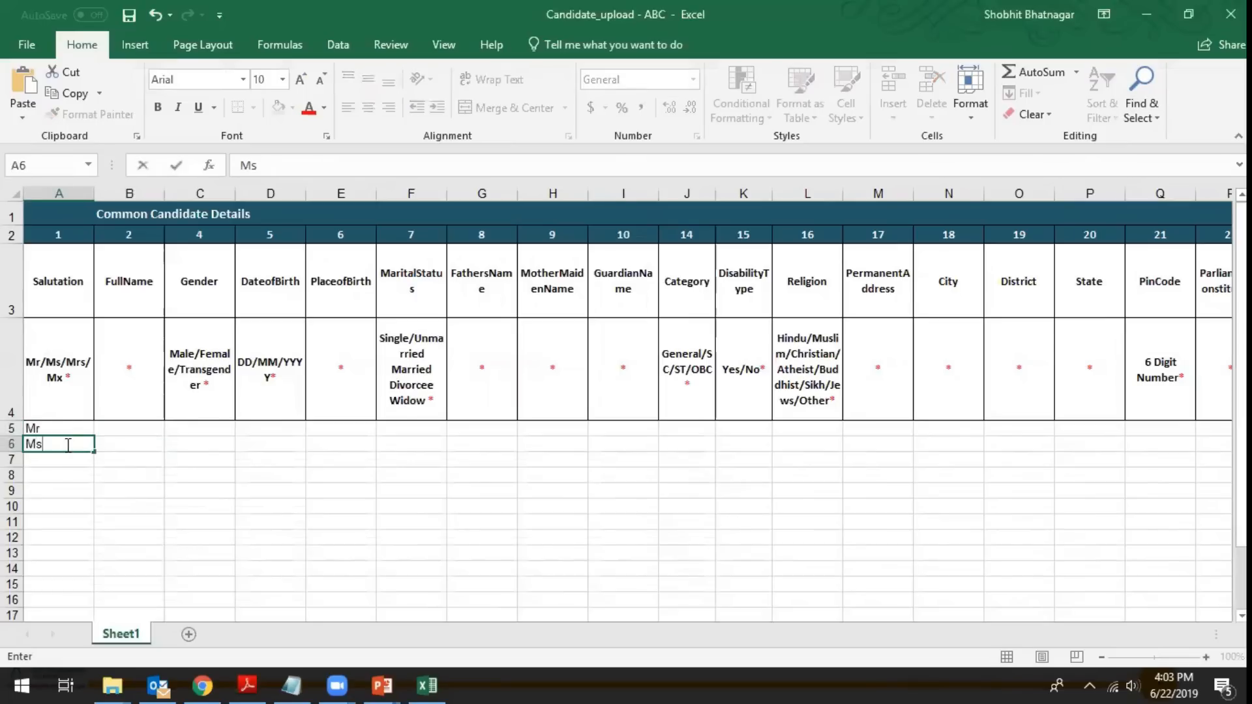
pyautogui.press('Return')
pyautogui.write('Mrs')
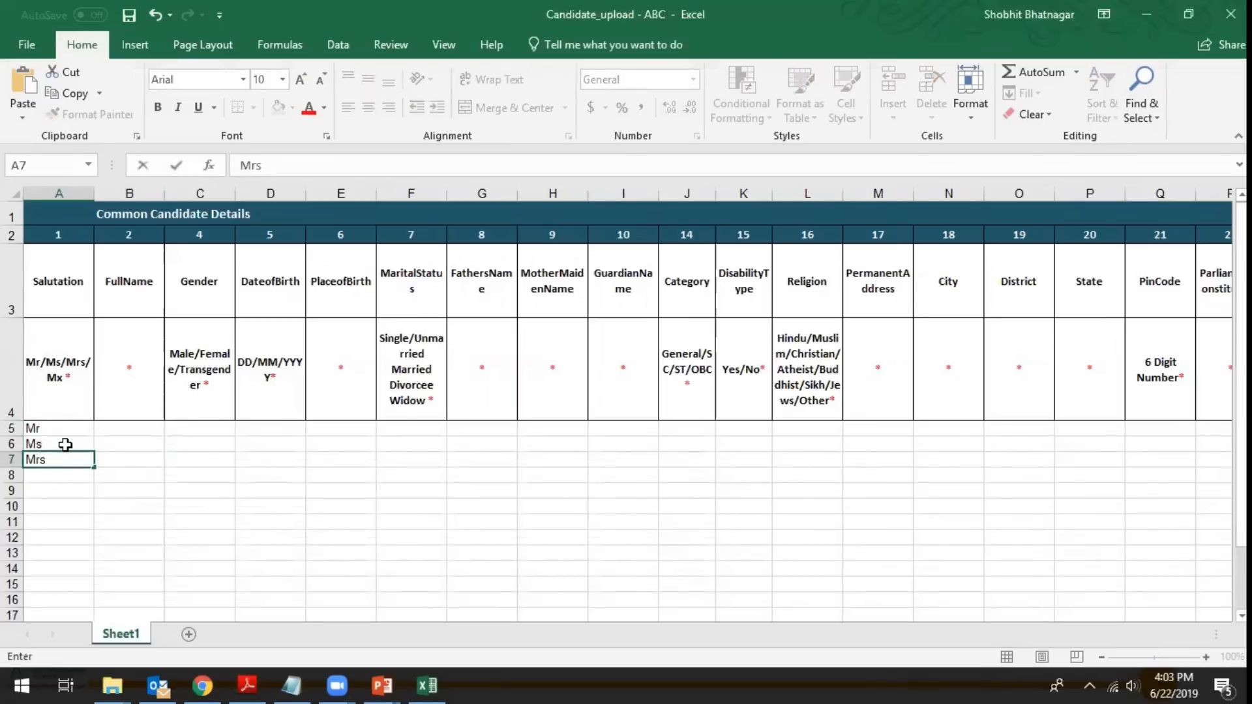
pyautogui.press('Return')
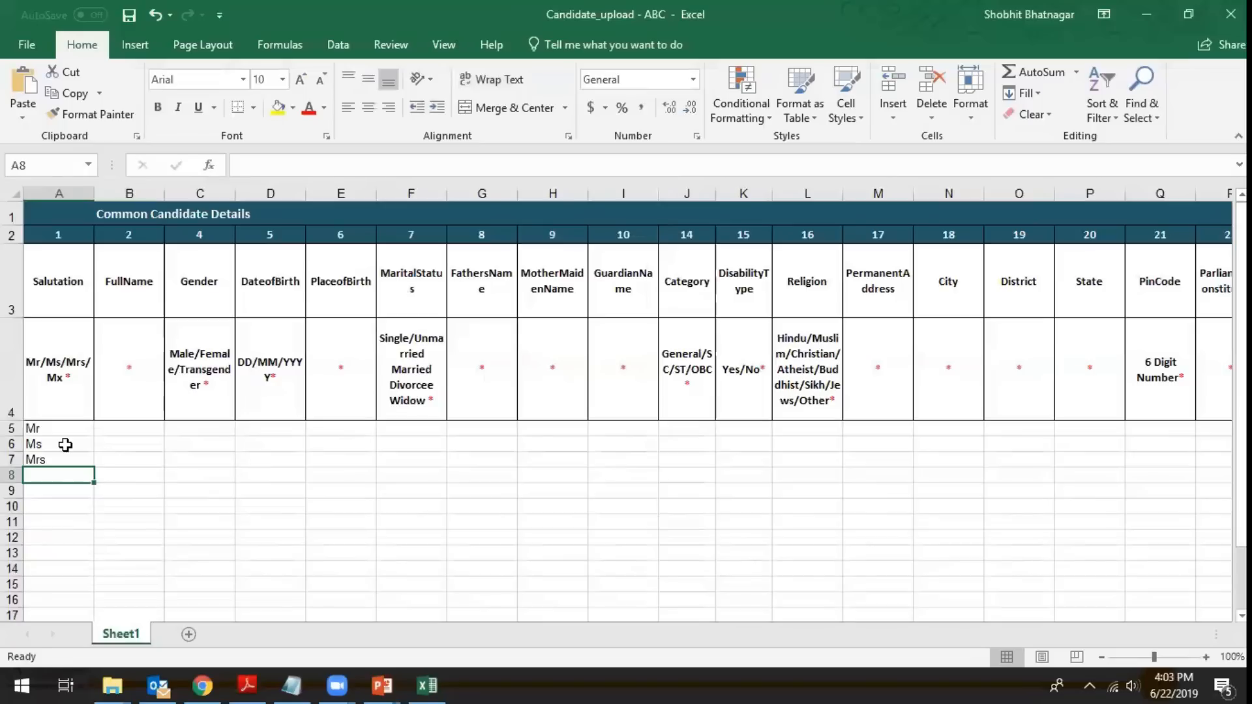
# Step: Try Mx and Smt as the fourth salutation in cell A8, and clear the cell
pyautogui.write('Mx')
pyautogui.press('Return')
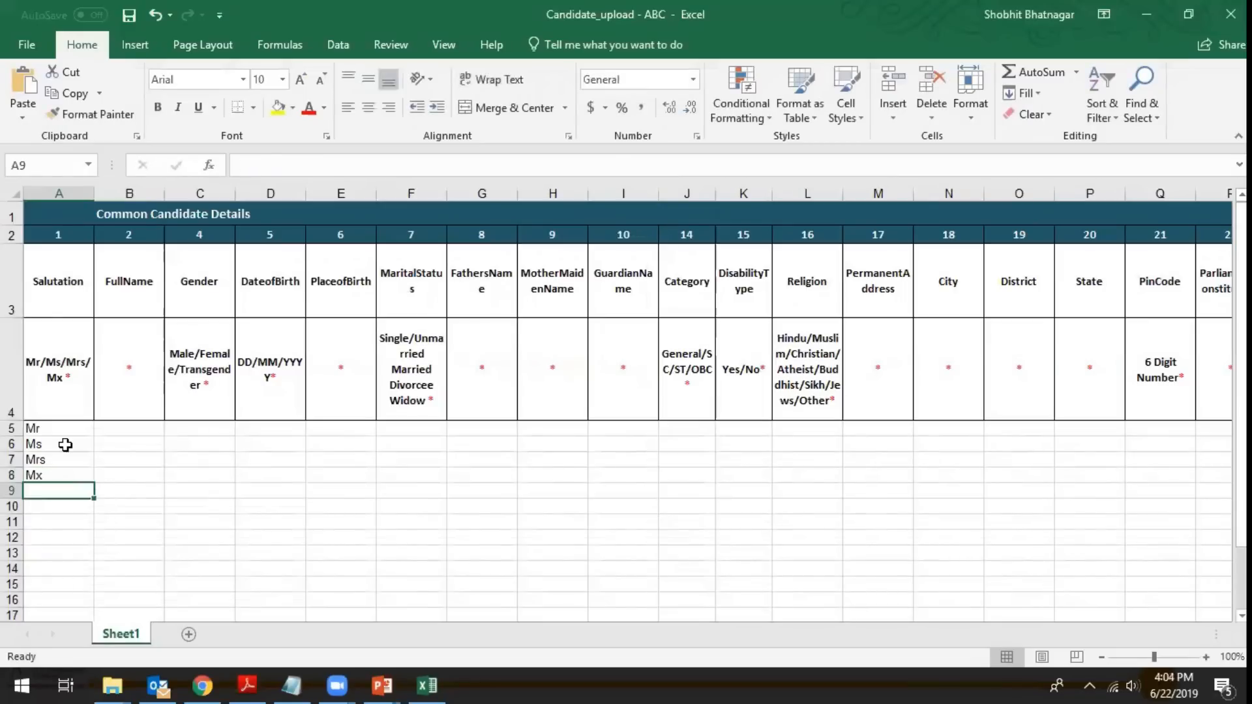
pyautogui.press('Up')
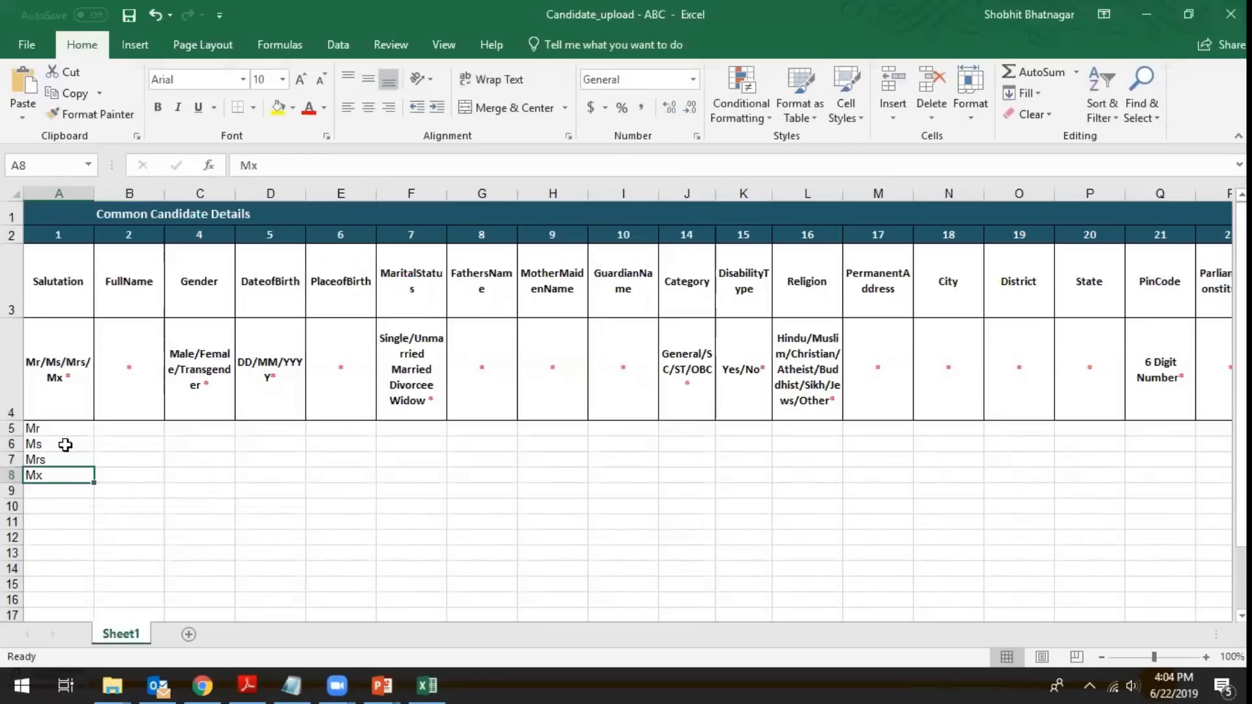
pyautogui.write('Smt')
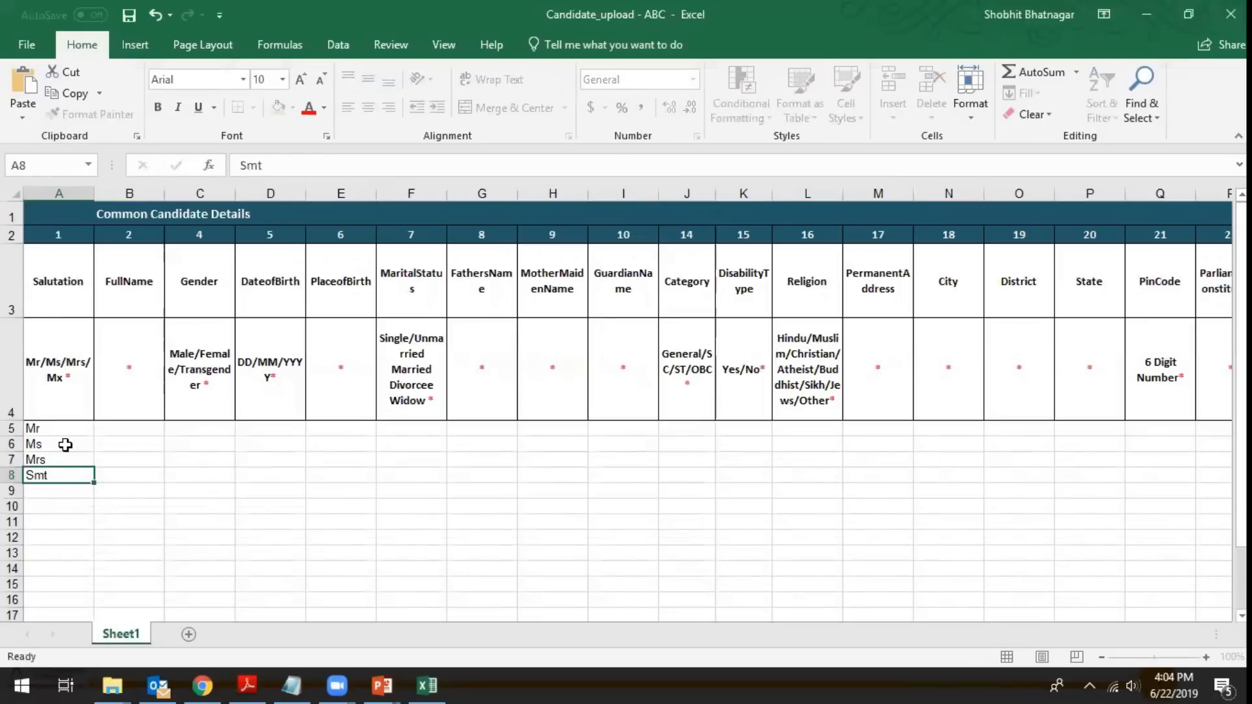
pyautogui.press('Return')
pyautogui.click(57, 475)
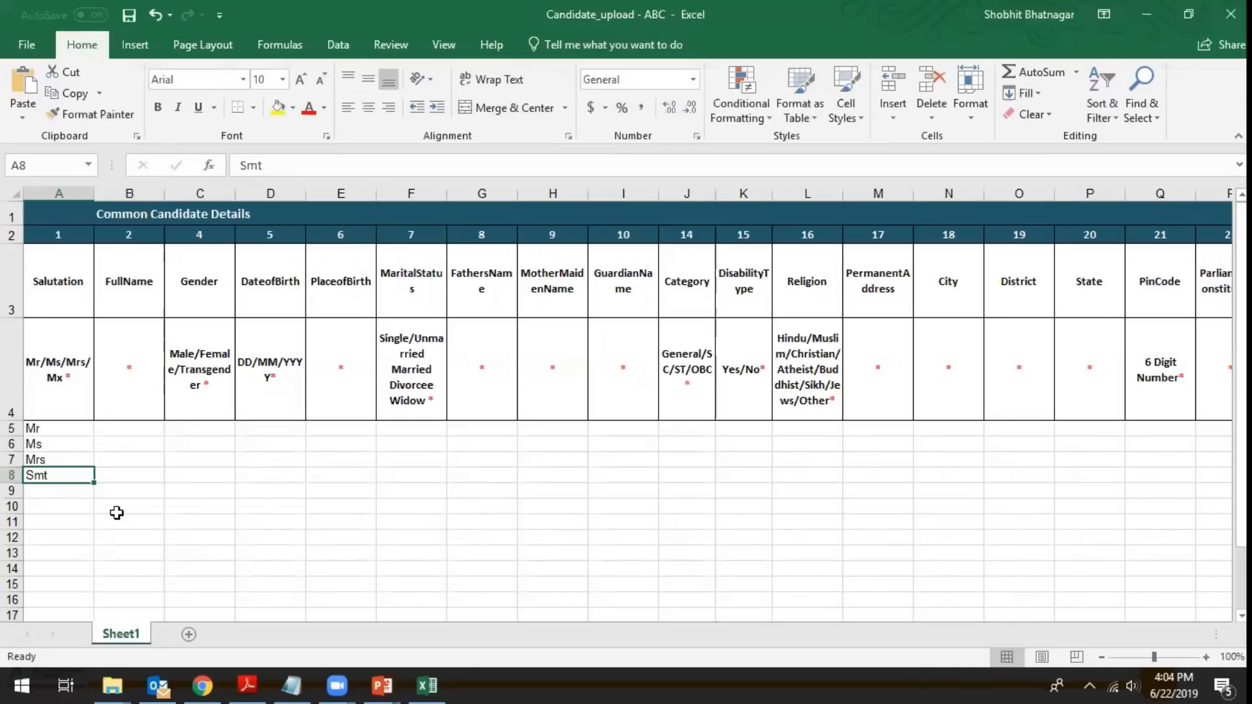
pyautogui.press('Delete')
# Step: Enter the first candidate's name in the FullName column of row 5 and set the gender to Male
pyautogui.click(121, 428)
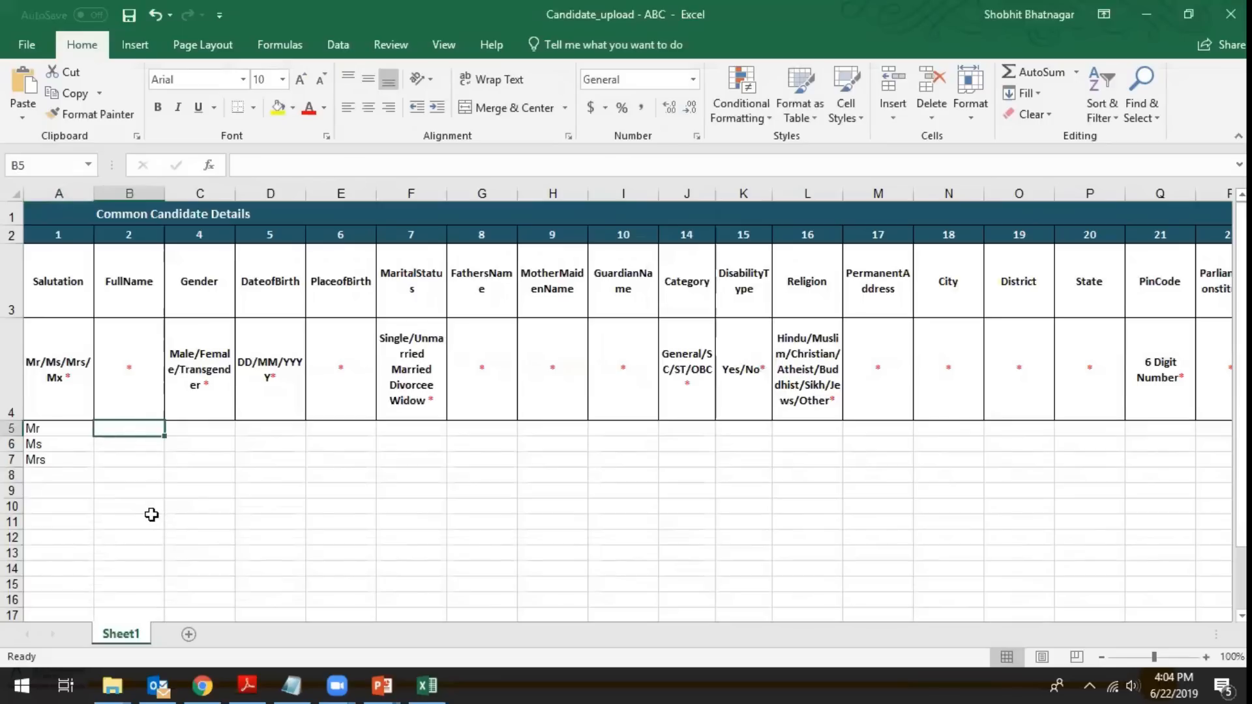
pyautogui.write('Shobhit')
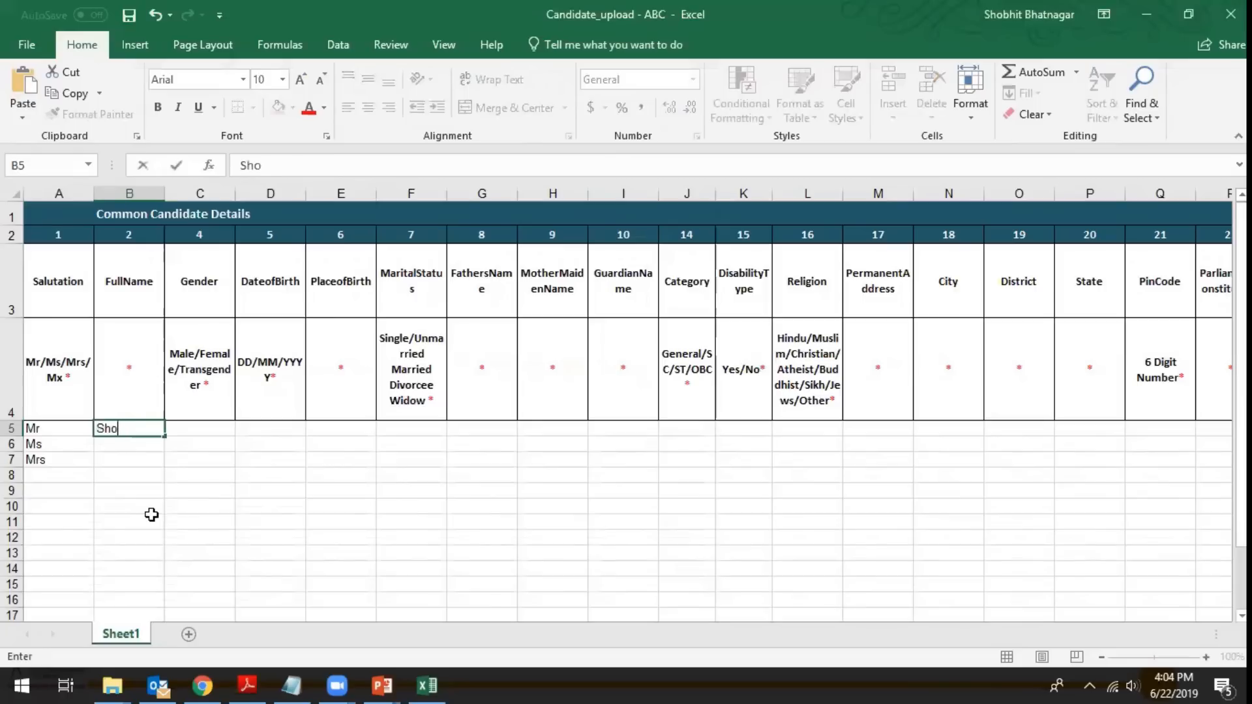
pyautogui.press('Tab')
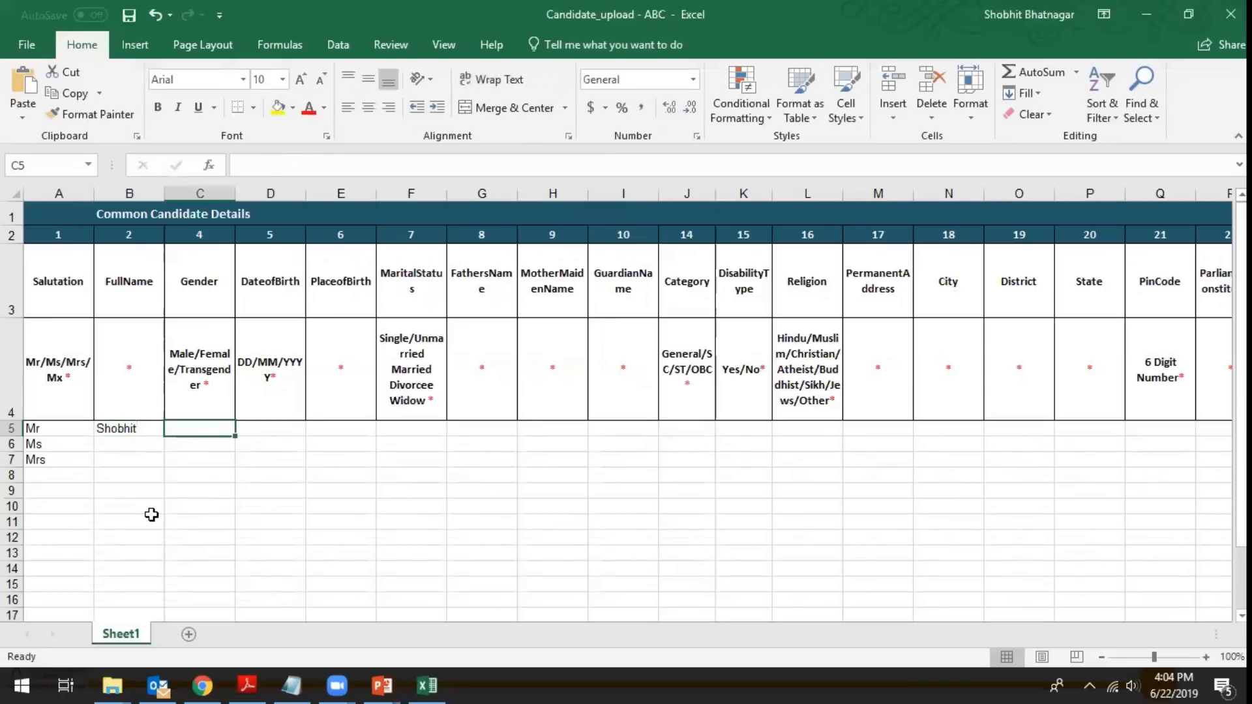
pyautogui.write('M')
pyautogui.press('BackSpace')
pyautogui.press('BackSpace')
pyautogui.write('Male')
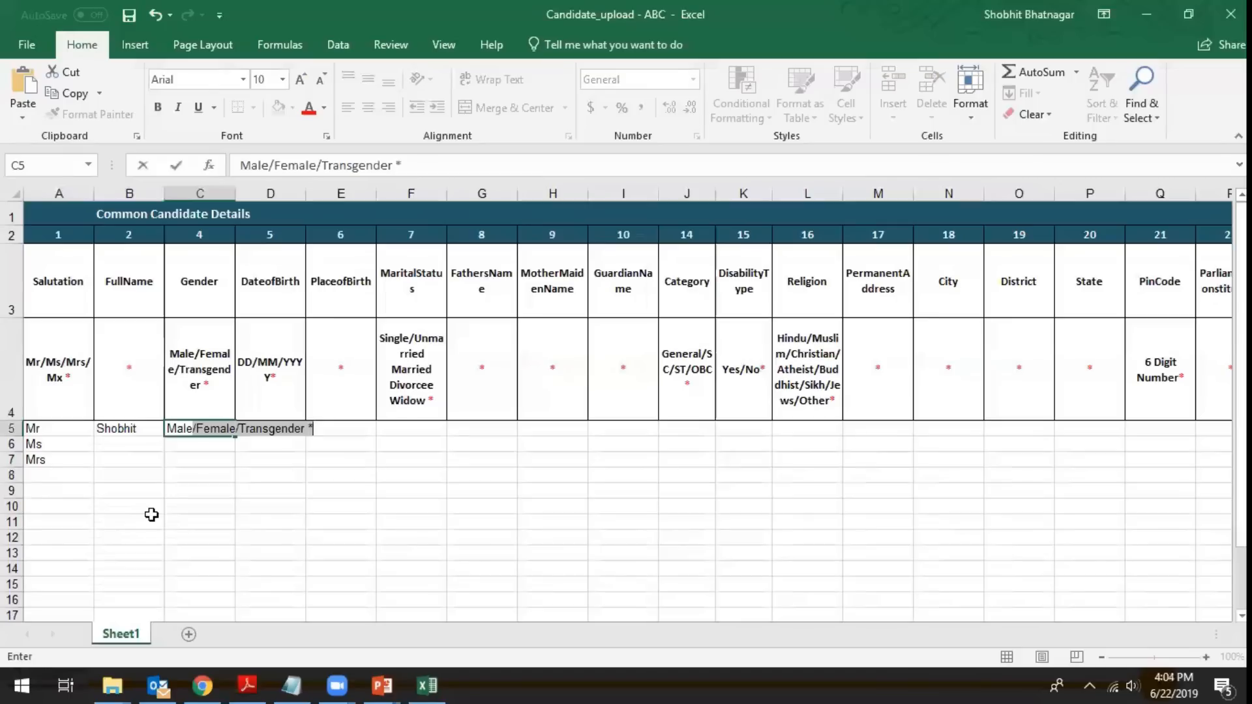
pyautogui.press('Delete')
pyautogui.press('Return')
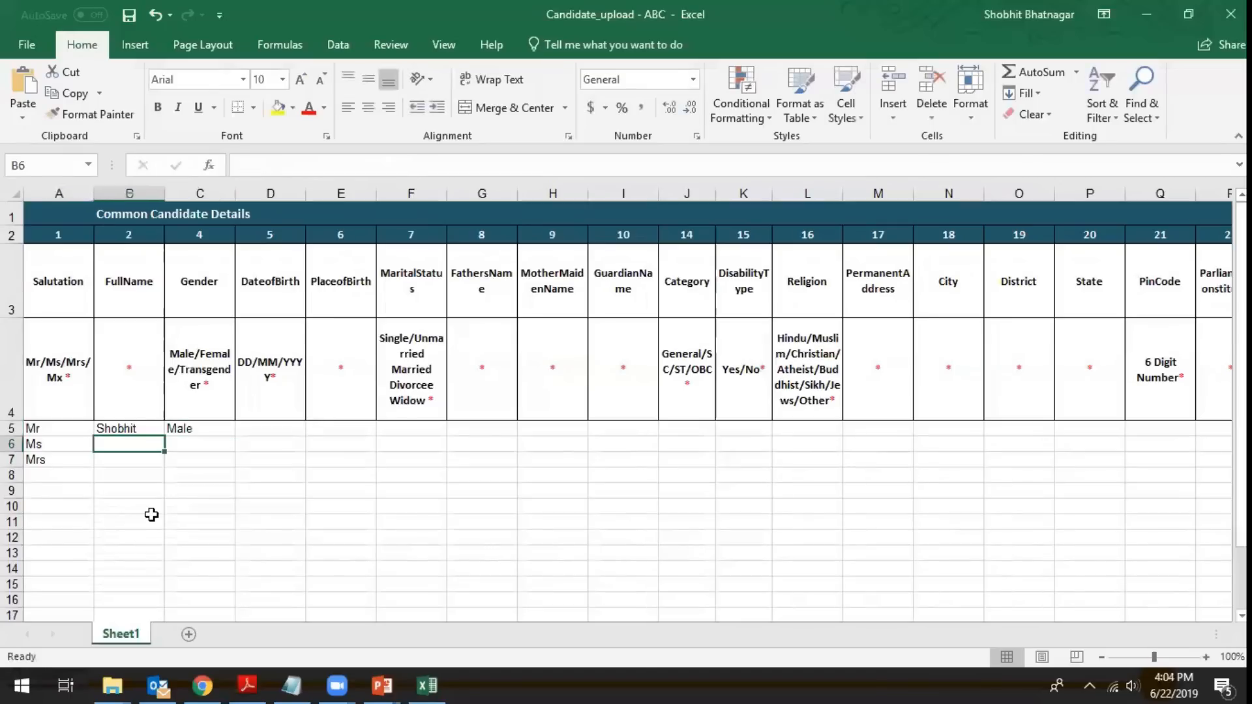
# Step: Enter the second candidate's name in row 6 and set the gender to Female
pyautogui.write('Garima')
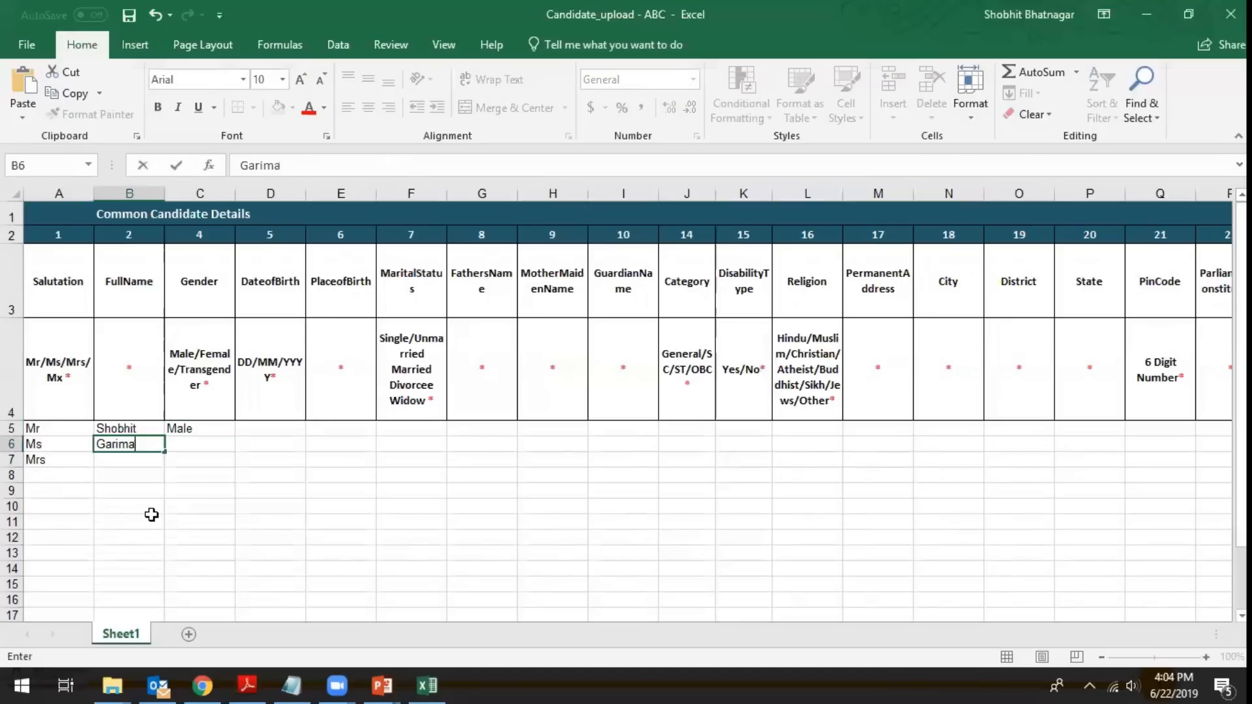
pyautogui.press('Tab')
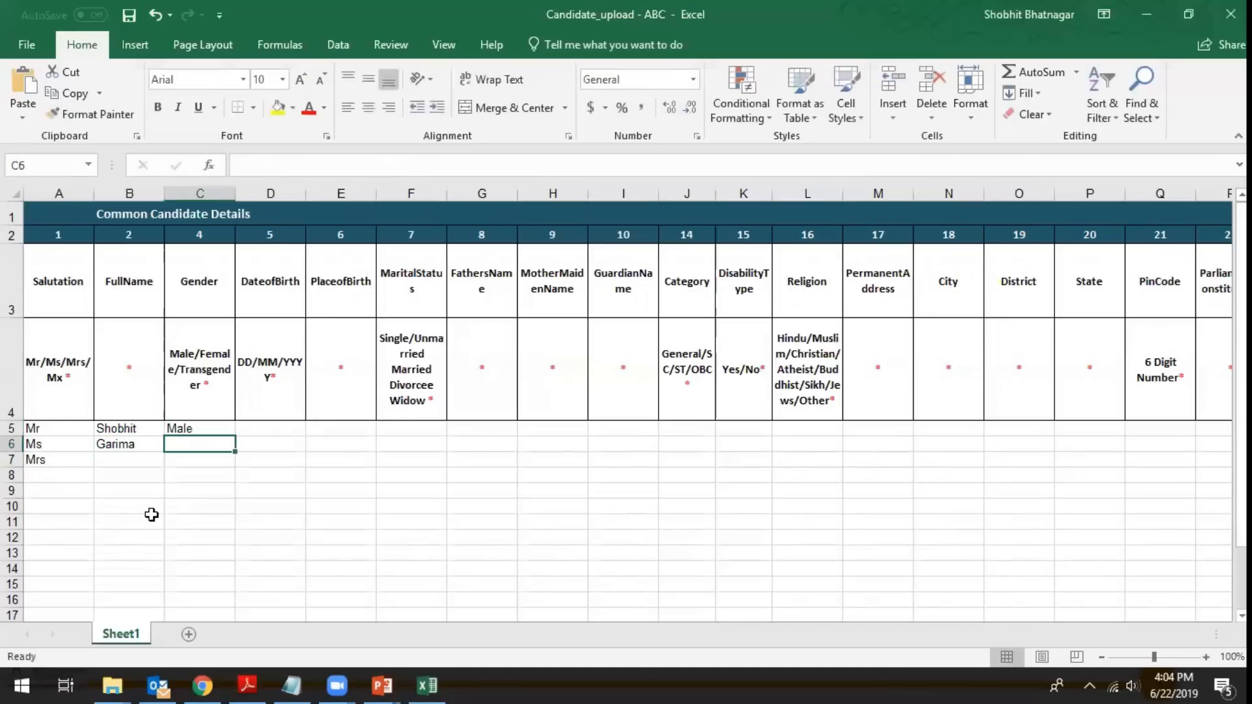
pyautogui.write('Female')
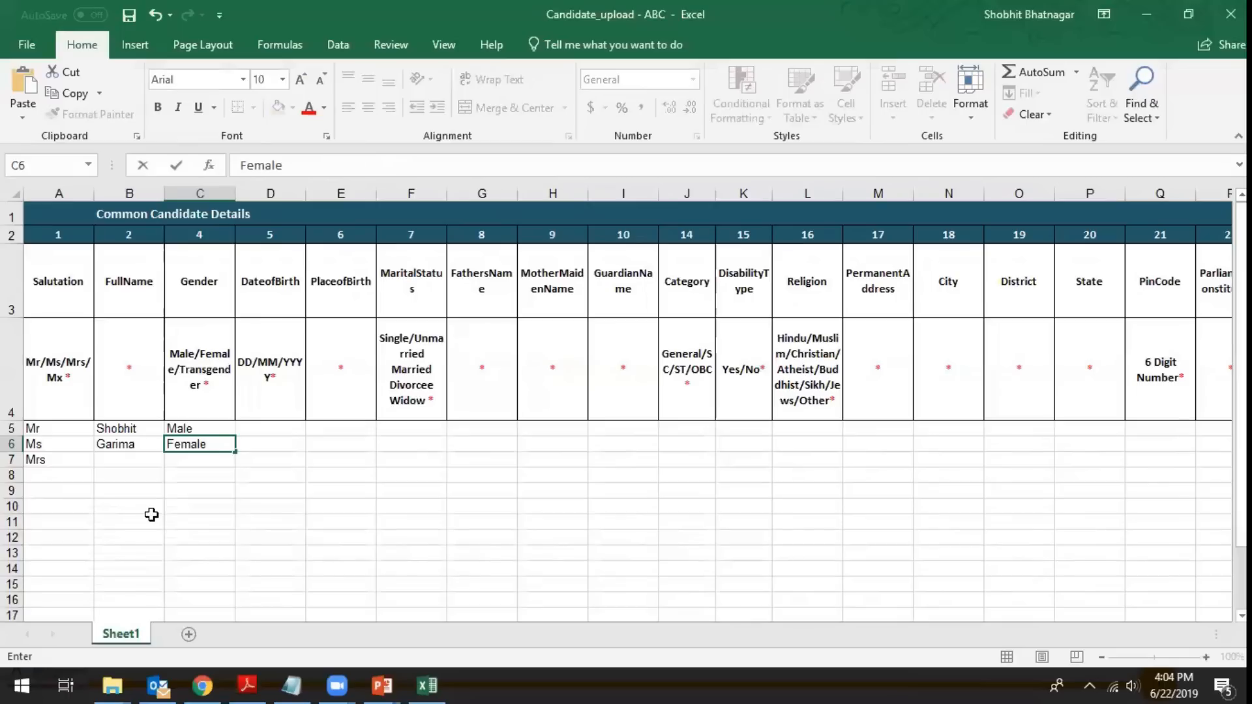
pyautogui.press('Return')
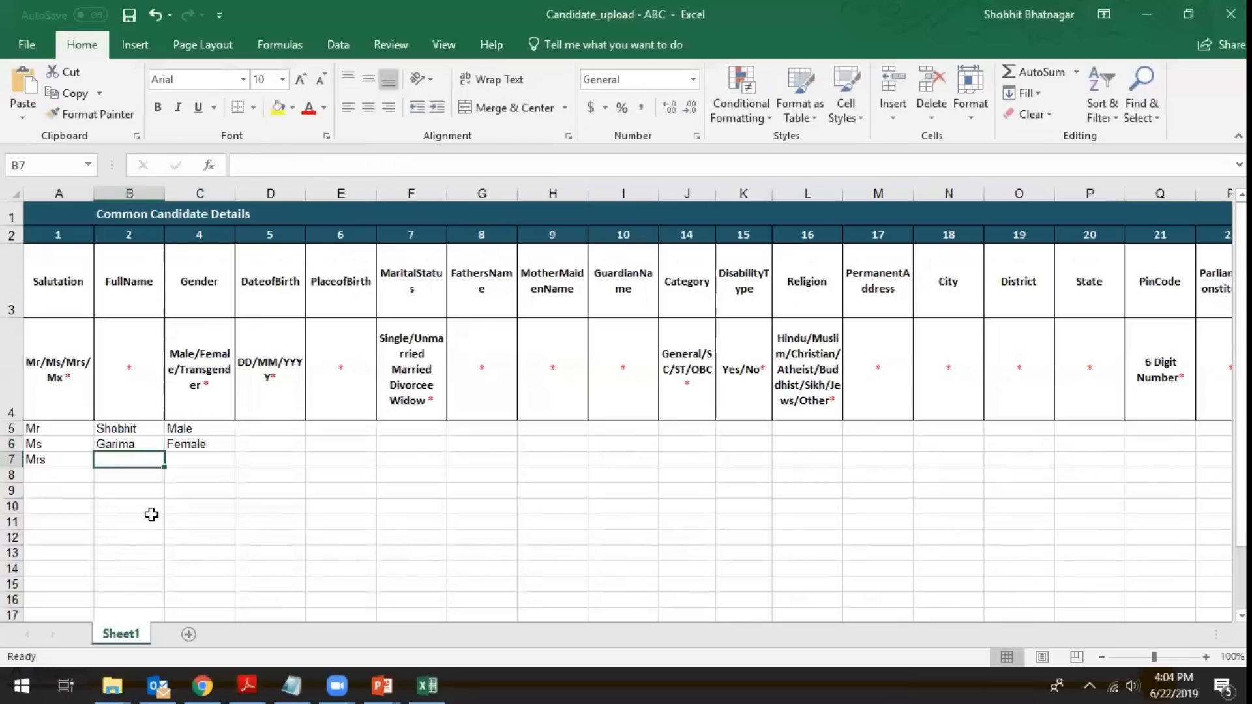
# Step: Enter the third candidate's name and the gender Male in row 7, and go to the first candidate's DateofBirth cell
pyautogui.write('Shanti')
pyautogui.press('BackSpace')
pyautogui.write('un')
pyautogui.press('Tab')
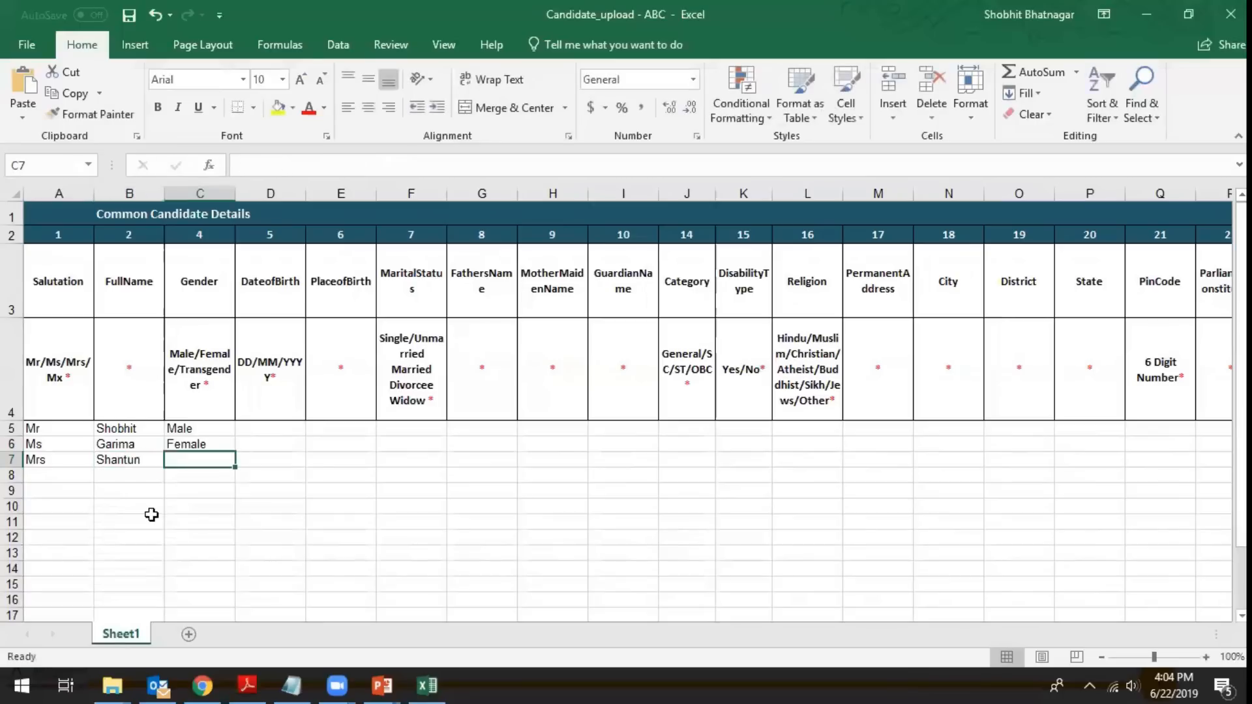
pyautogui.write('Male')
pyautogui.press('Tab')
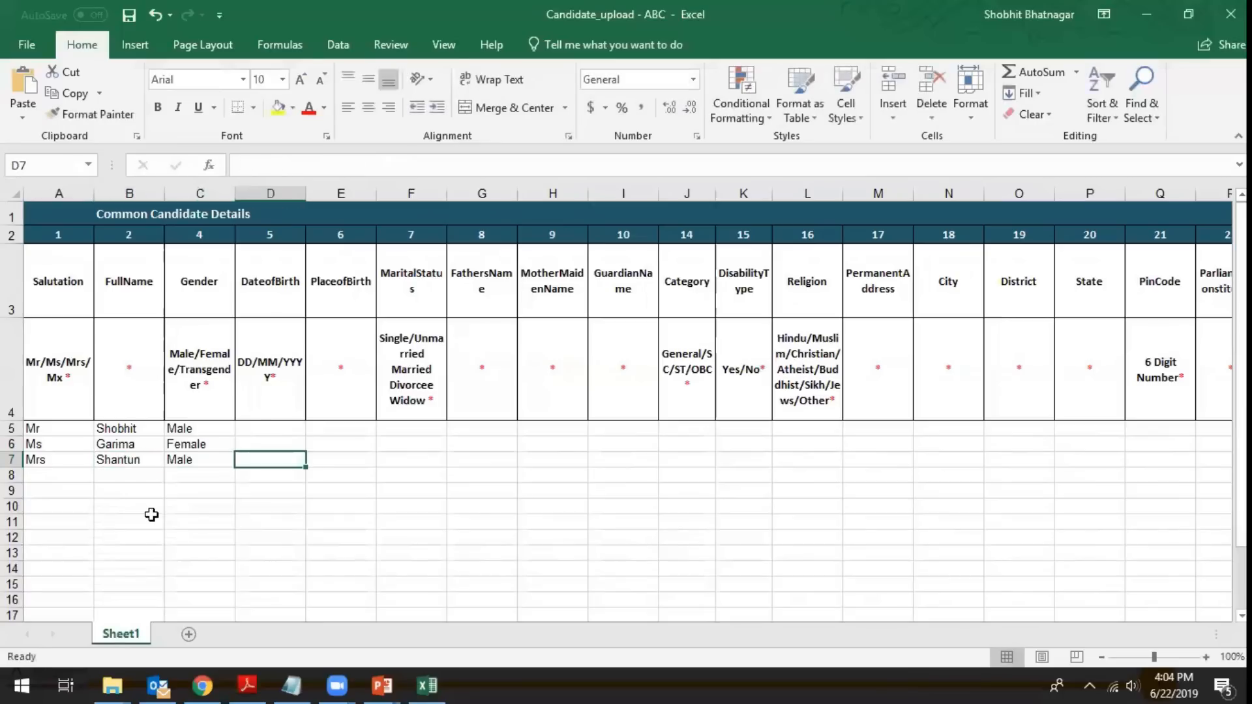
pyautogui.press('Up')
pyautogui.press('Up')
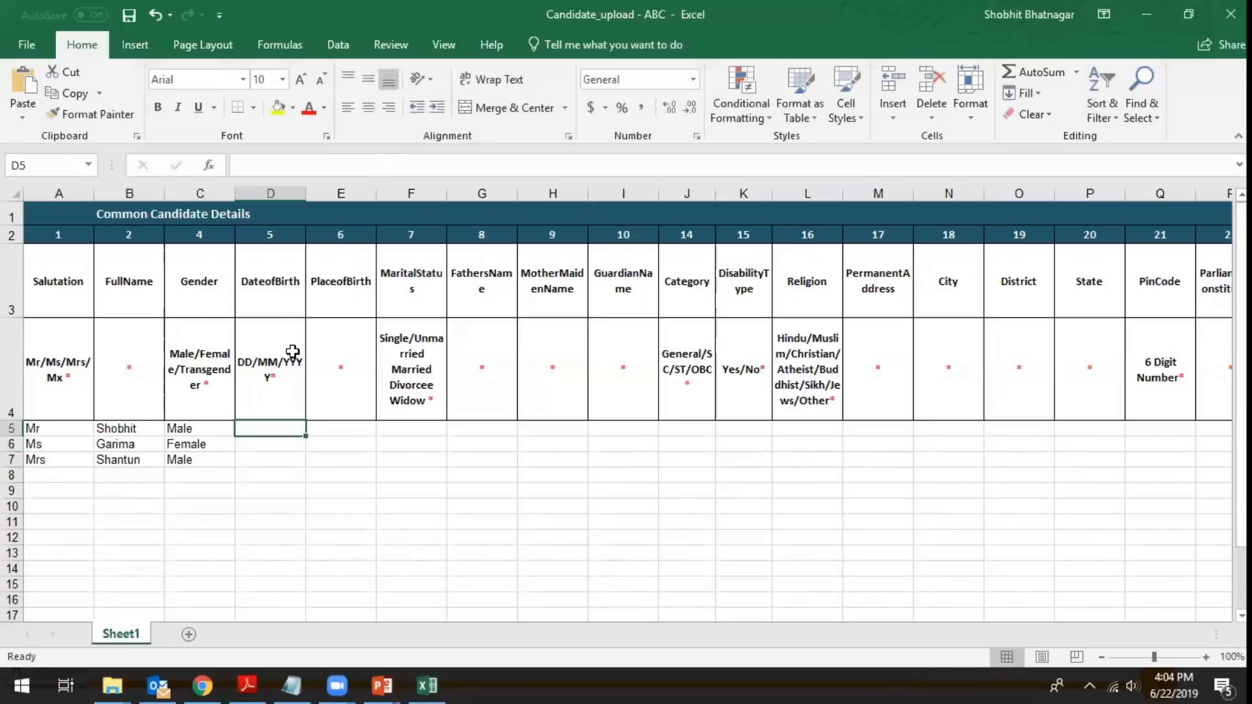
# Step: Enter the first candidate's date of birth in row 5 in the DD/MM/YYYY format with slashes
pyautogui.click(292, 352)
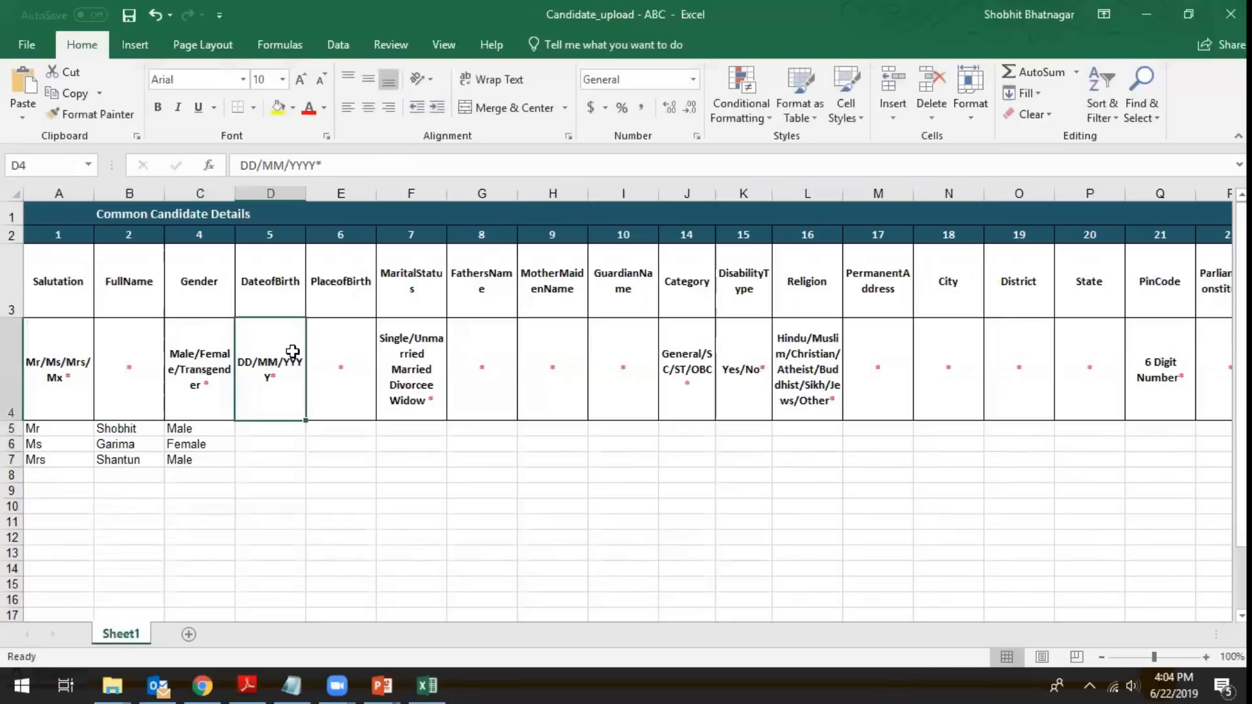
pyautogui.click(245, 427)
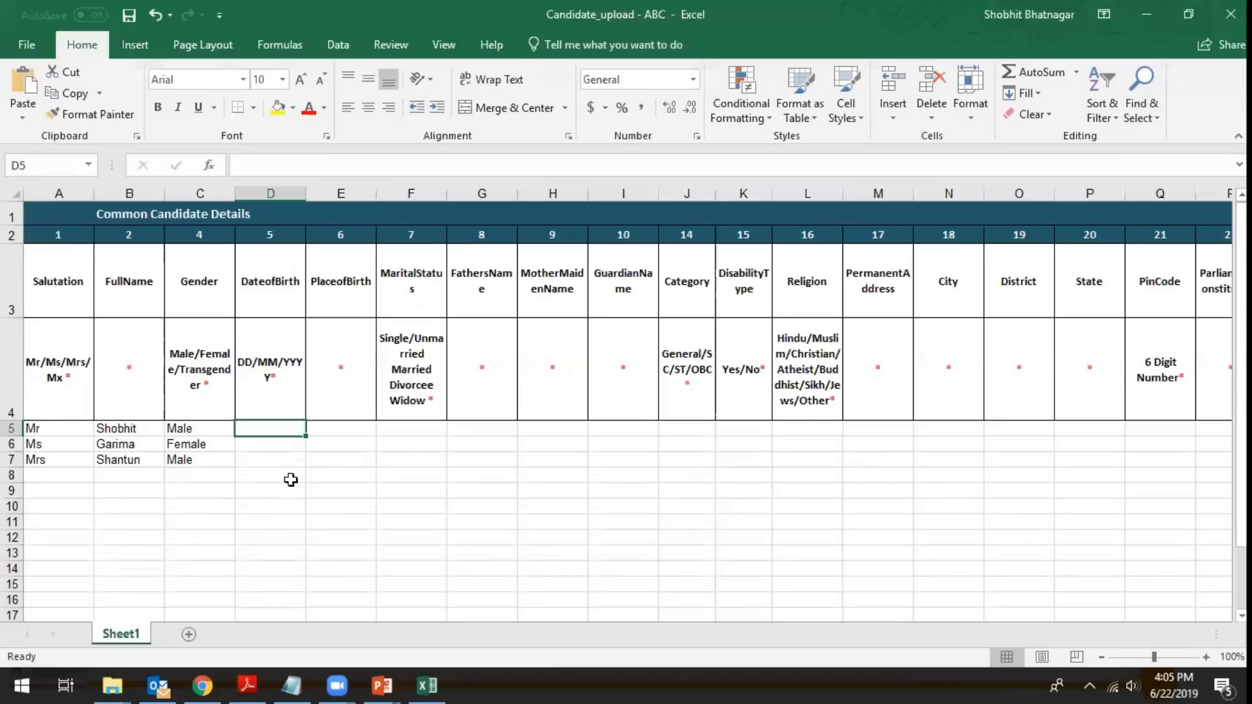
pyautogui.write('26')
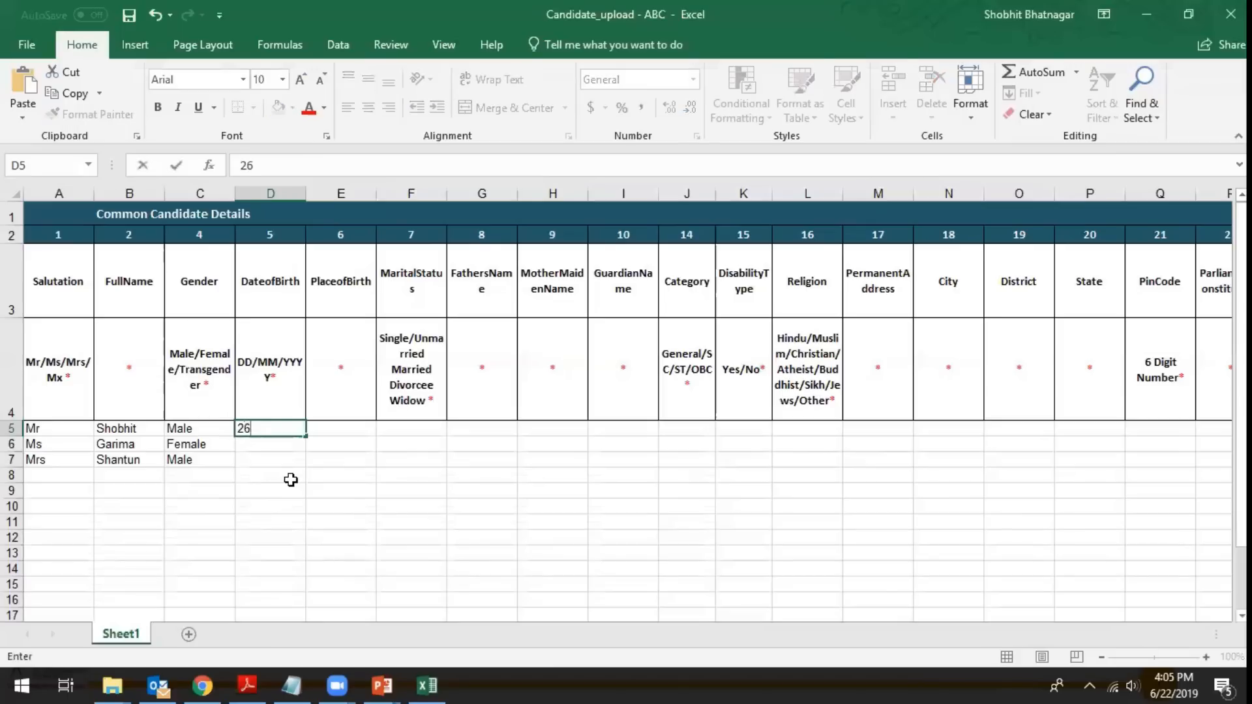
pyautogui.write('/10/1988')
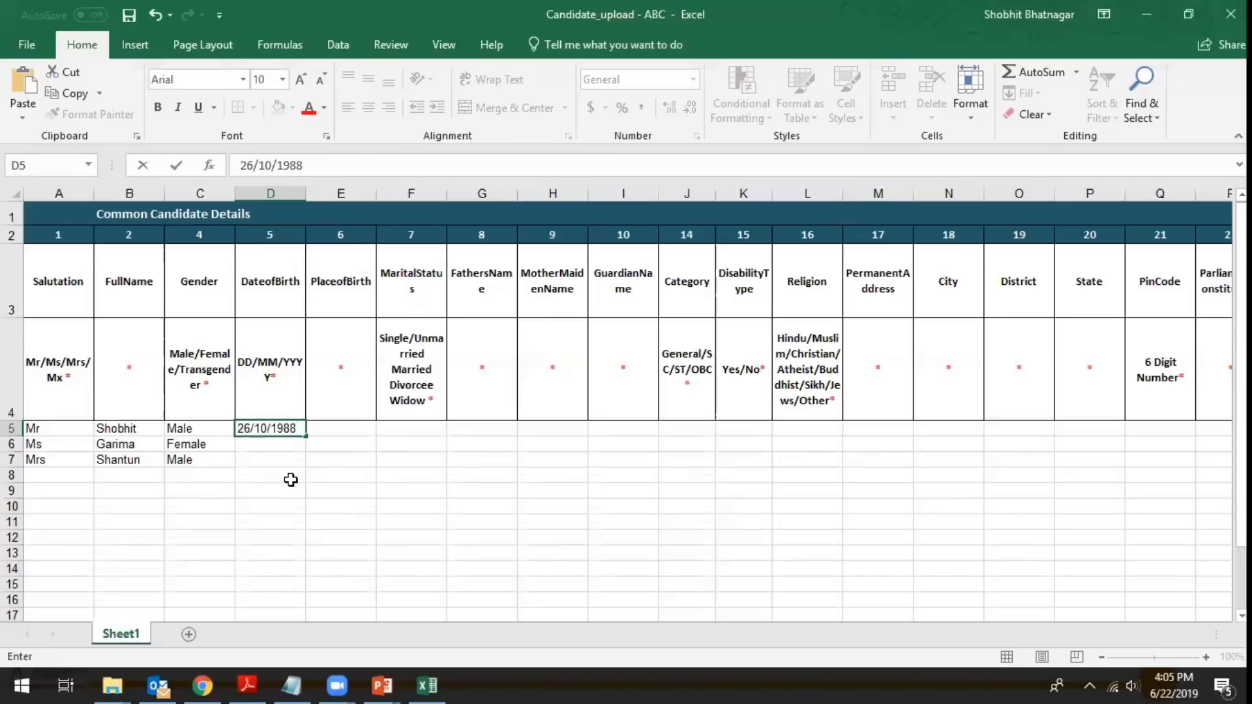
pyautogui.press('Return')
# Step: Try a date of birth separated by hyphens in row 6, compare it with row 5, and clear the cell
pyautogui.write('26-10')
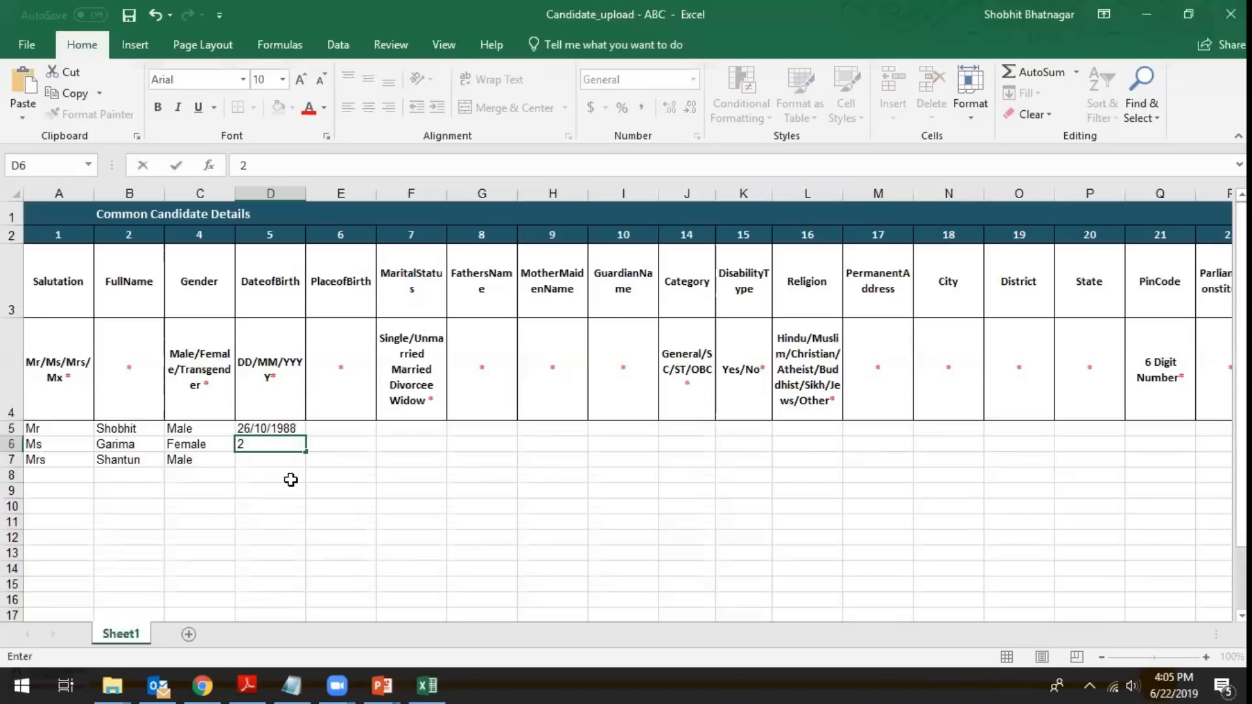
pyautogui.write('-1988')
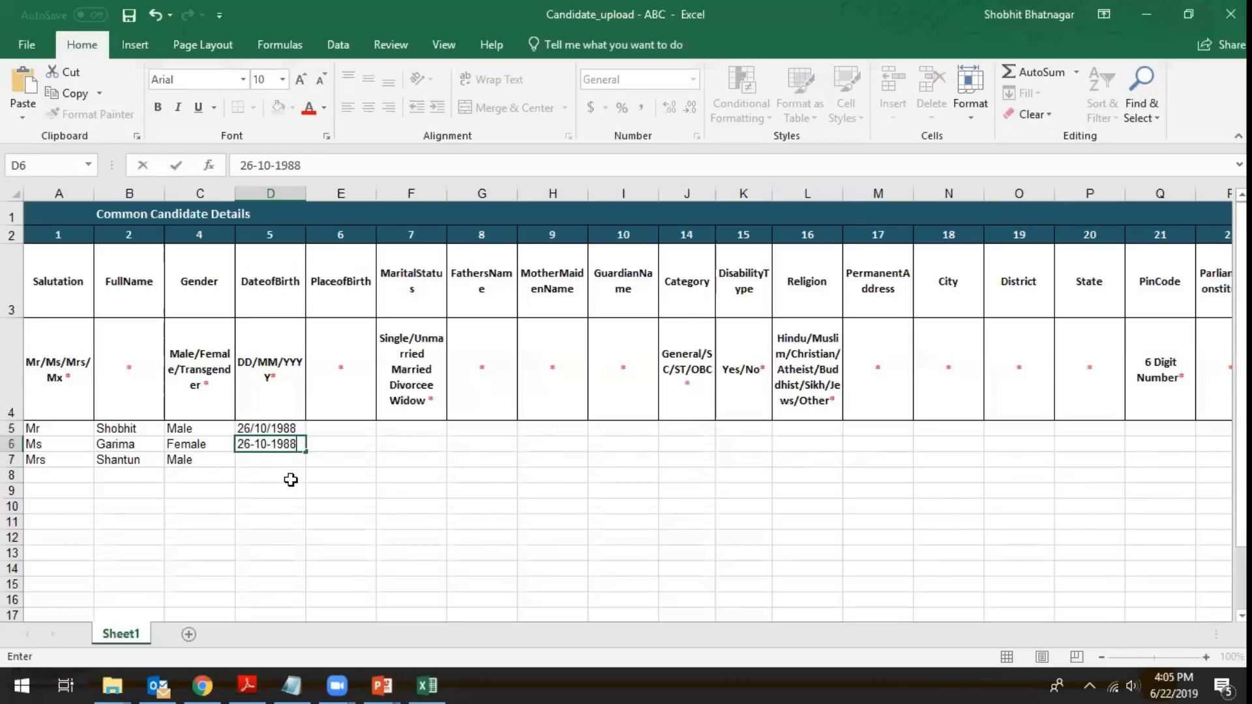
pyautogui.press('Return')
pyautogui.click(281, 430)
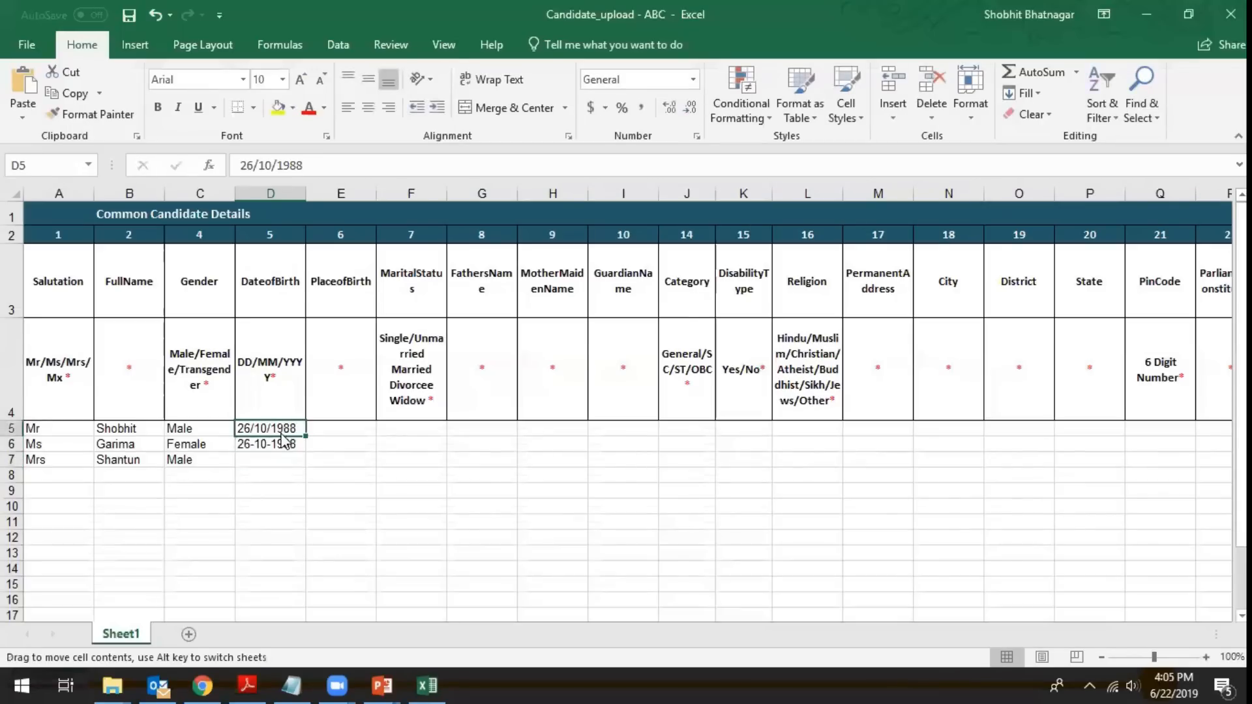
pyautogui.click(286, 443)
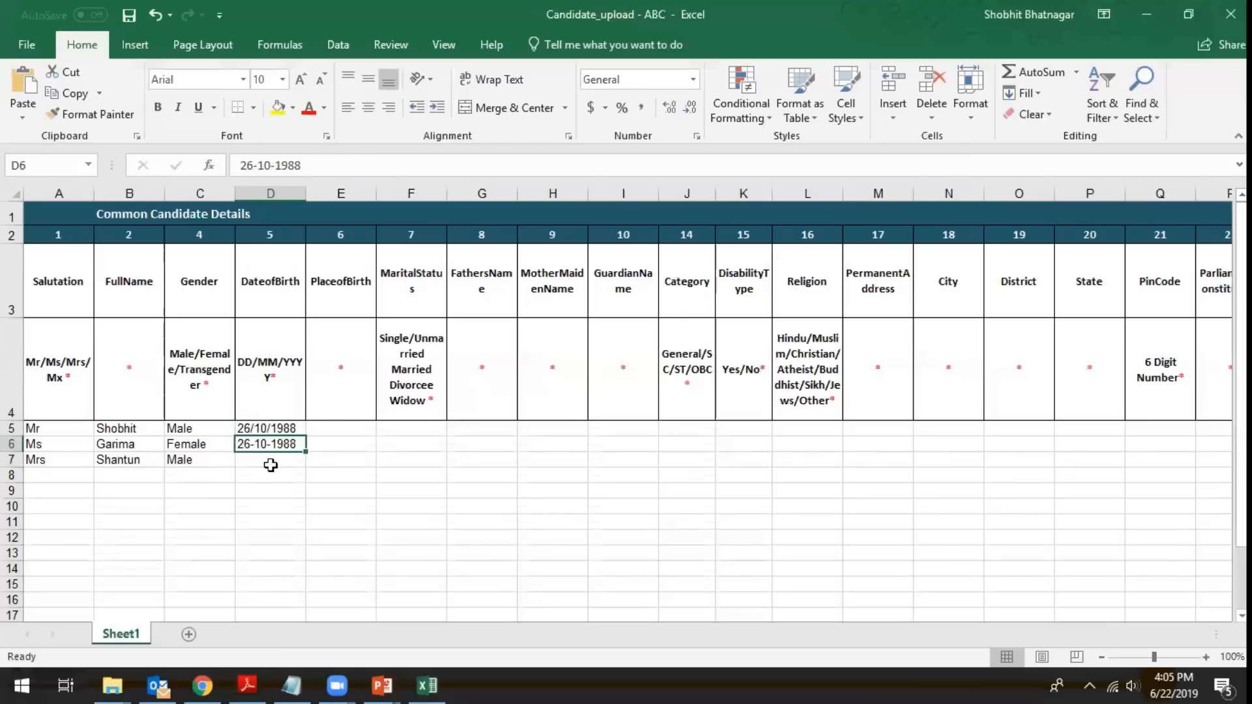
pyautogui.press('Delete')
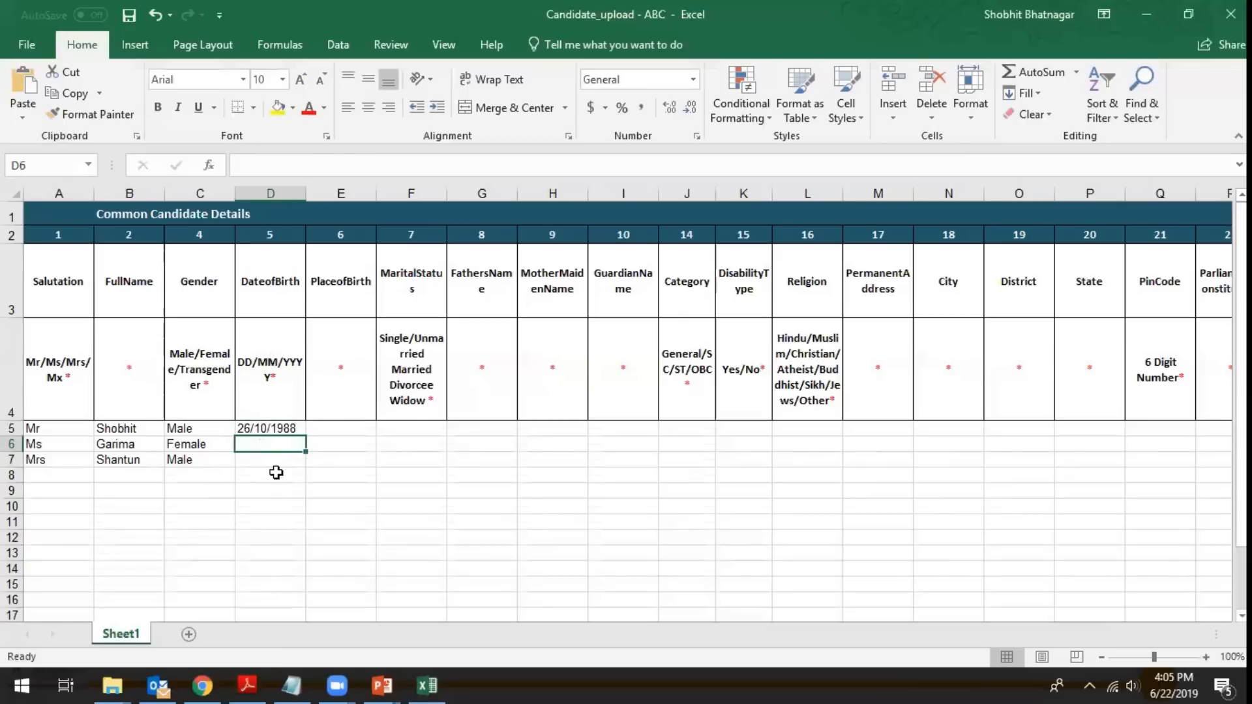
# Step: Enter the second and third candidates' dates of birth in rows 6 and 7, using slashes as separators
pyautogui.write('11/1')
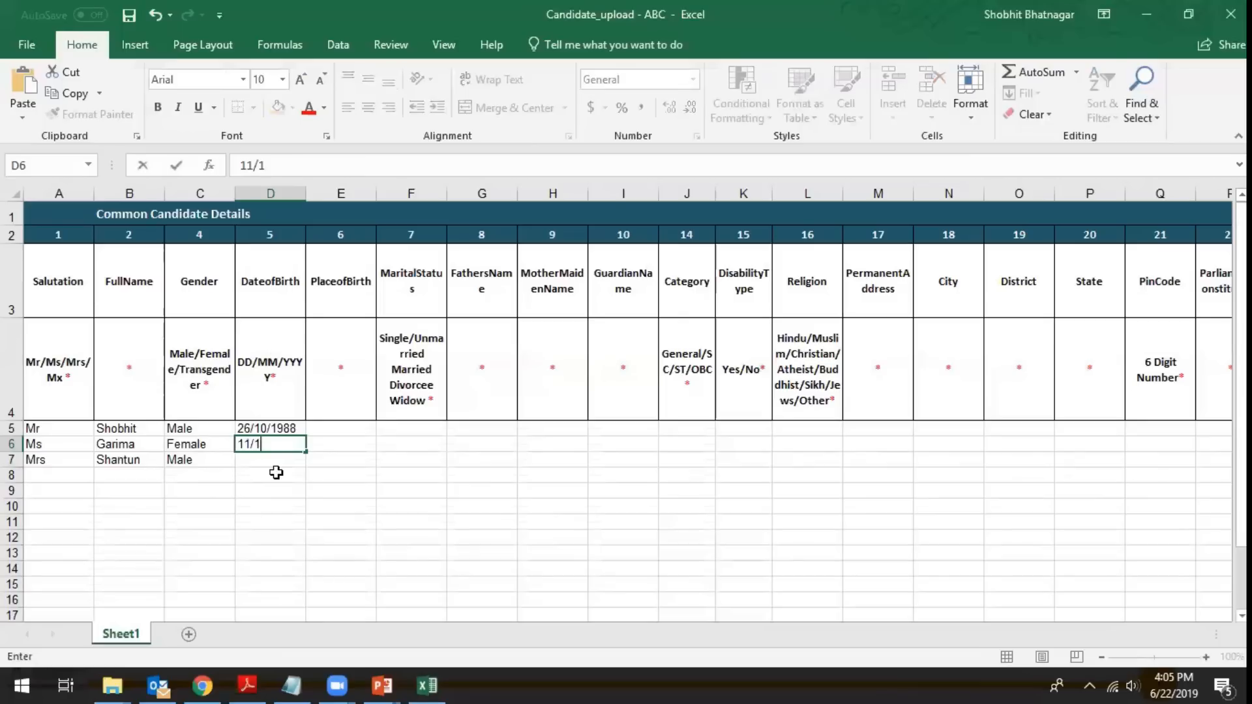
pyautogui.write('1/1983')
pyautogui.press('Return')
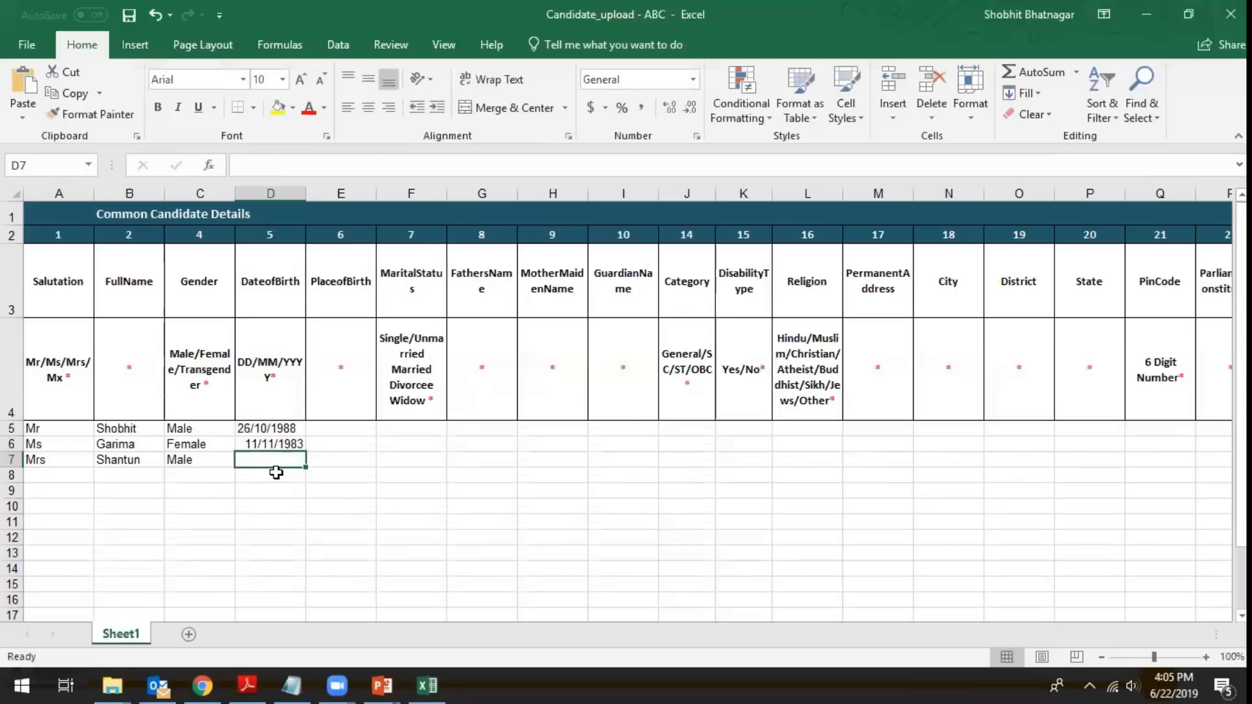
pyautogui.write('02/11/')
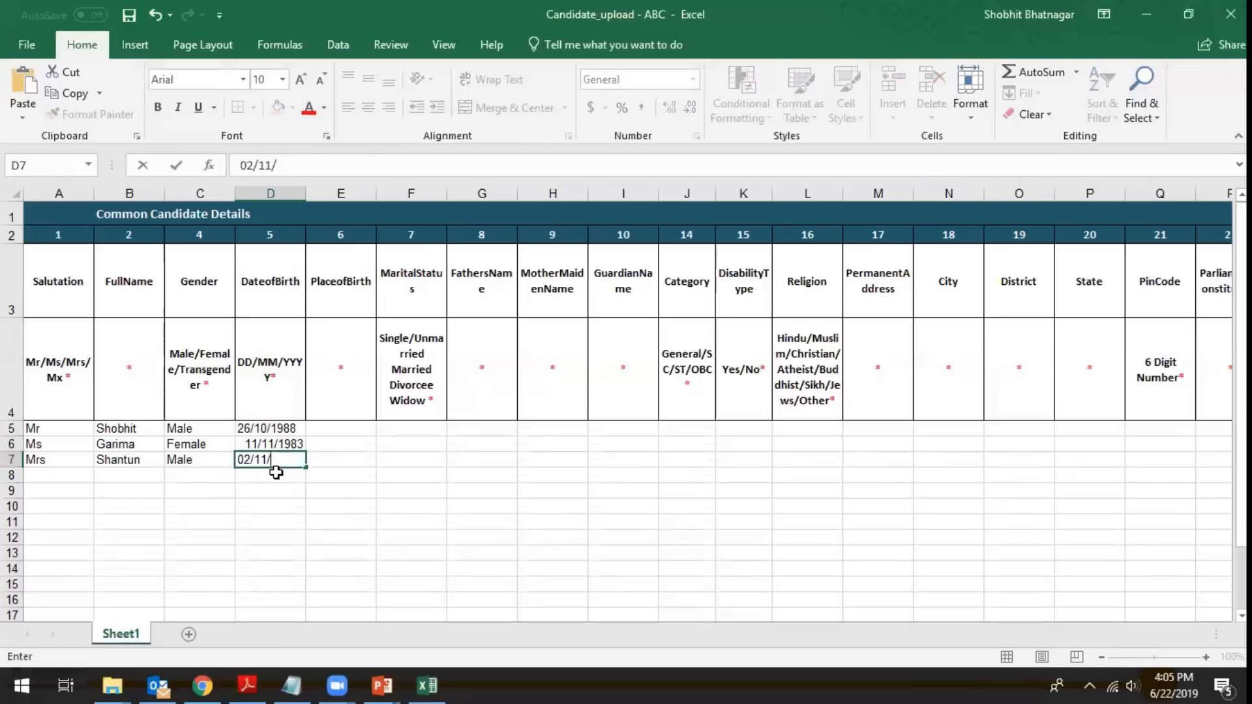
pyautogui.write('1989')
pyautogui.press('Tab')
# Step: Enter Lucknow as the first candidate's PlaceofBirth and New Delhi as the second candidate's
pyautogui.press('Up')
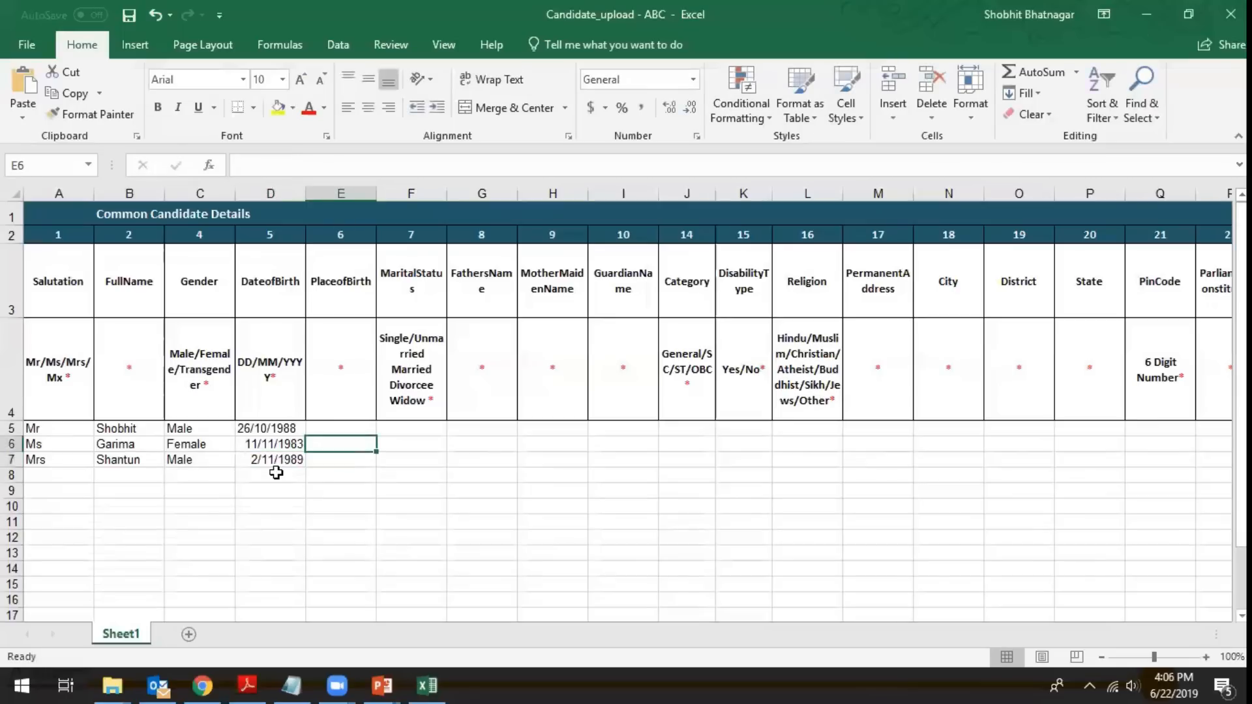
pyautogui.press('Up')
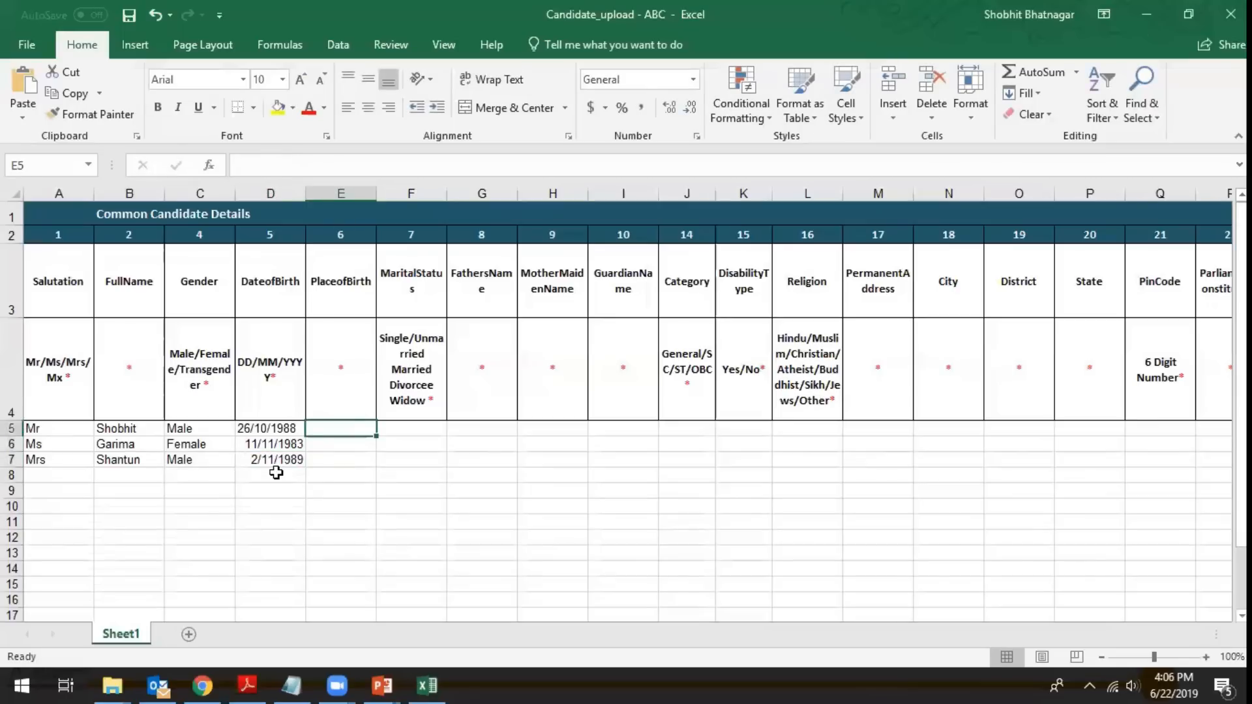
pyautogui.write('Lucknow')
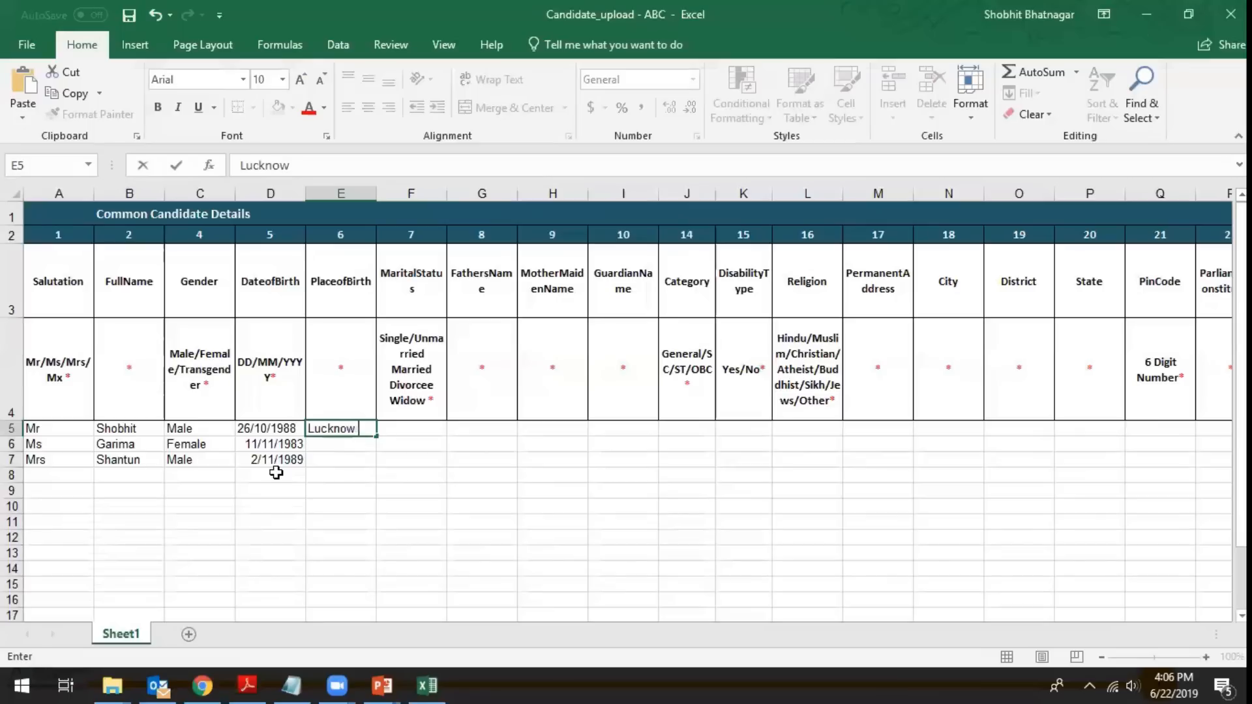
pyautogui.press('Return')
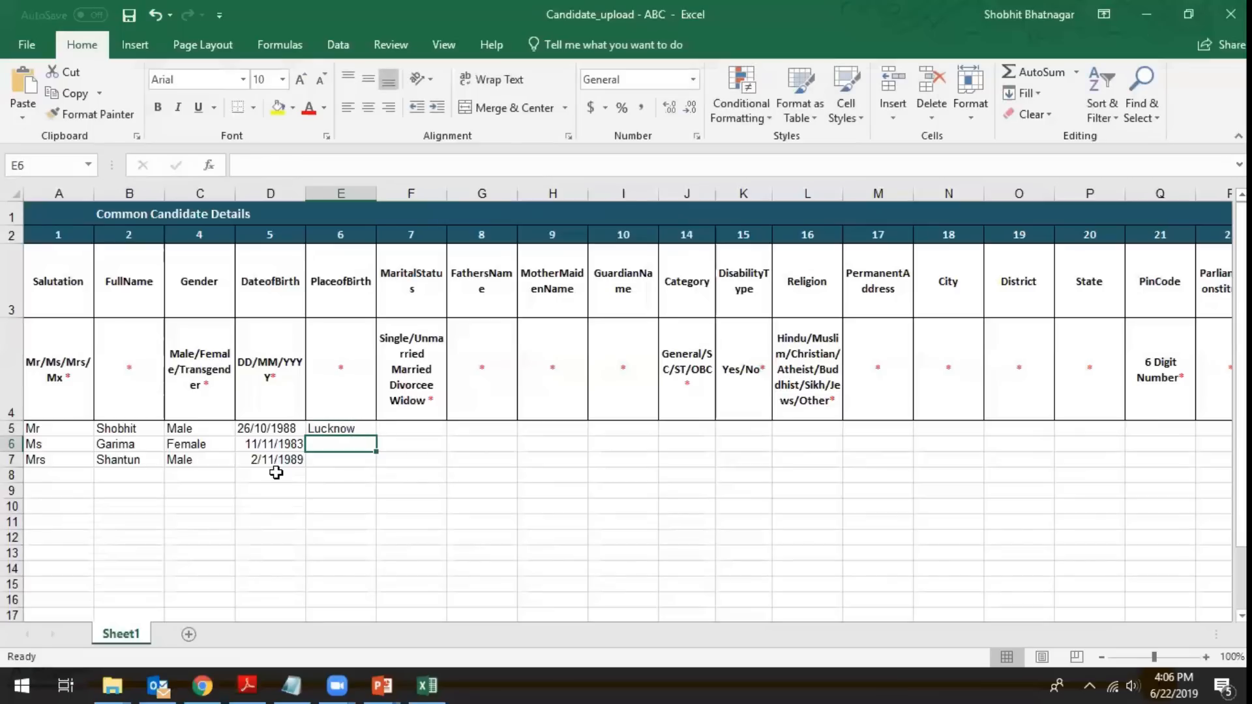
pyautogui.hotkey('alt', 'p')
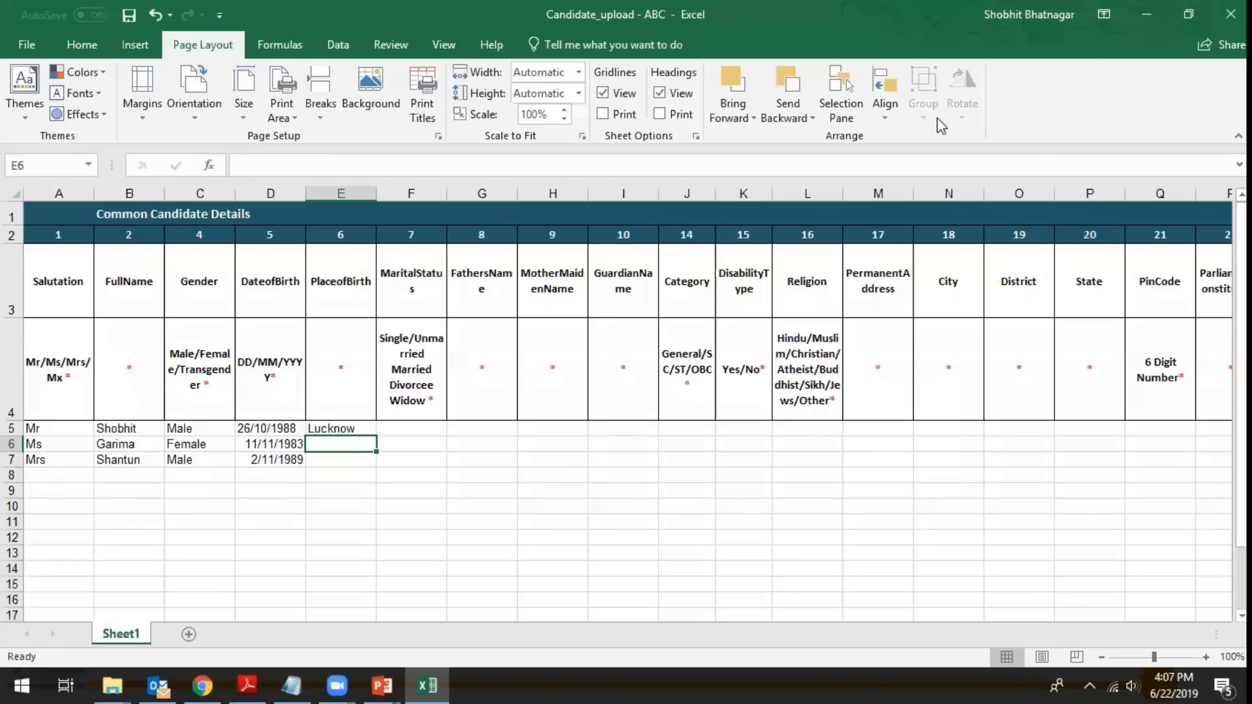
pyautogui.write('Ne')
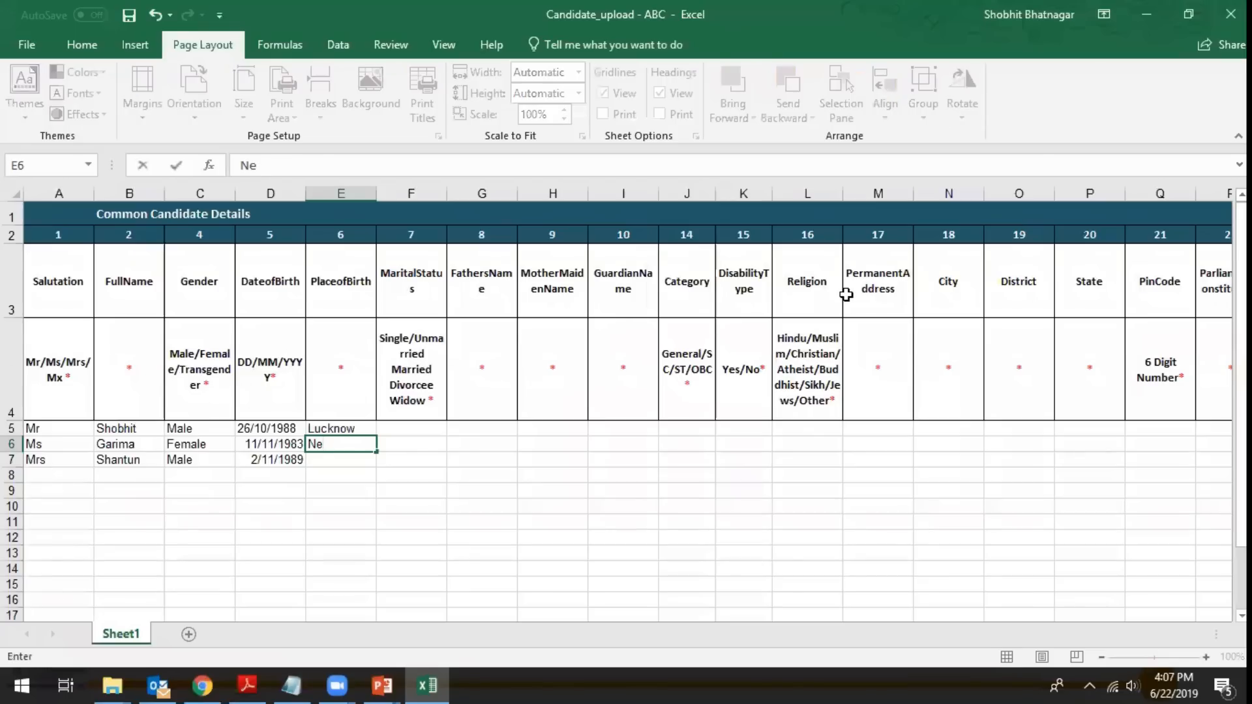
pyautogui.write('w Delhi')
pyautogui.press('Return')
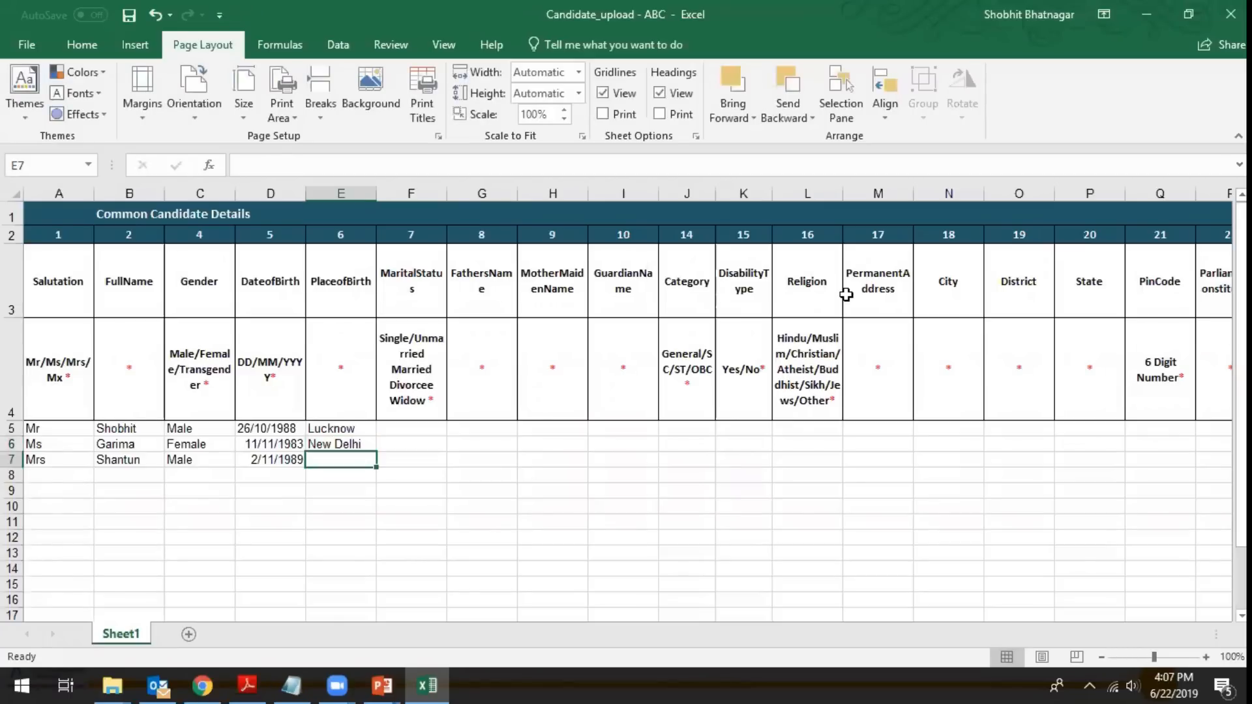
# Step: Enter New Delhi as the third candidate's PlaceofBirth in row 7, and go to the first candidate's MaritalStatus cell
pyautogui.write('N')
pyautogui.press('BackSpace')
pyautogui.write('New')
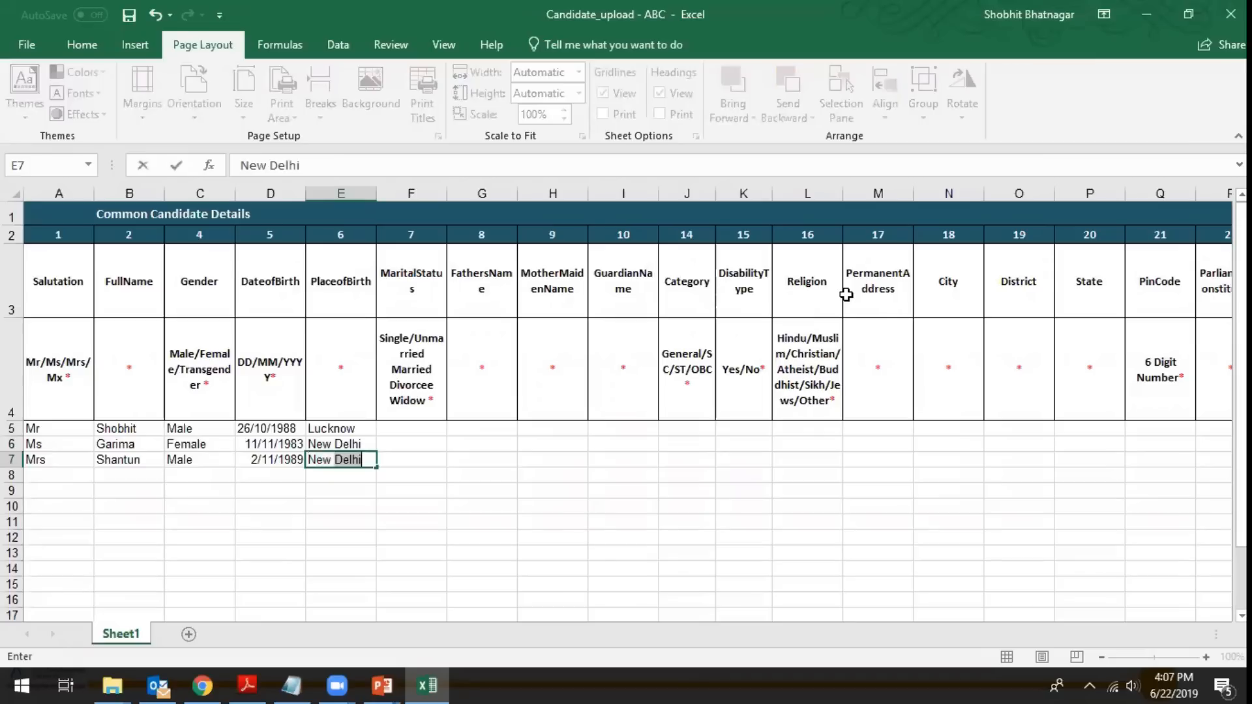
pyautogui.press('Tab')
pyautogui.press('Up')
pyautogui.press('Up')
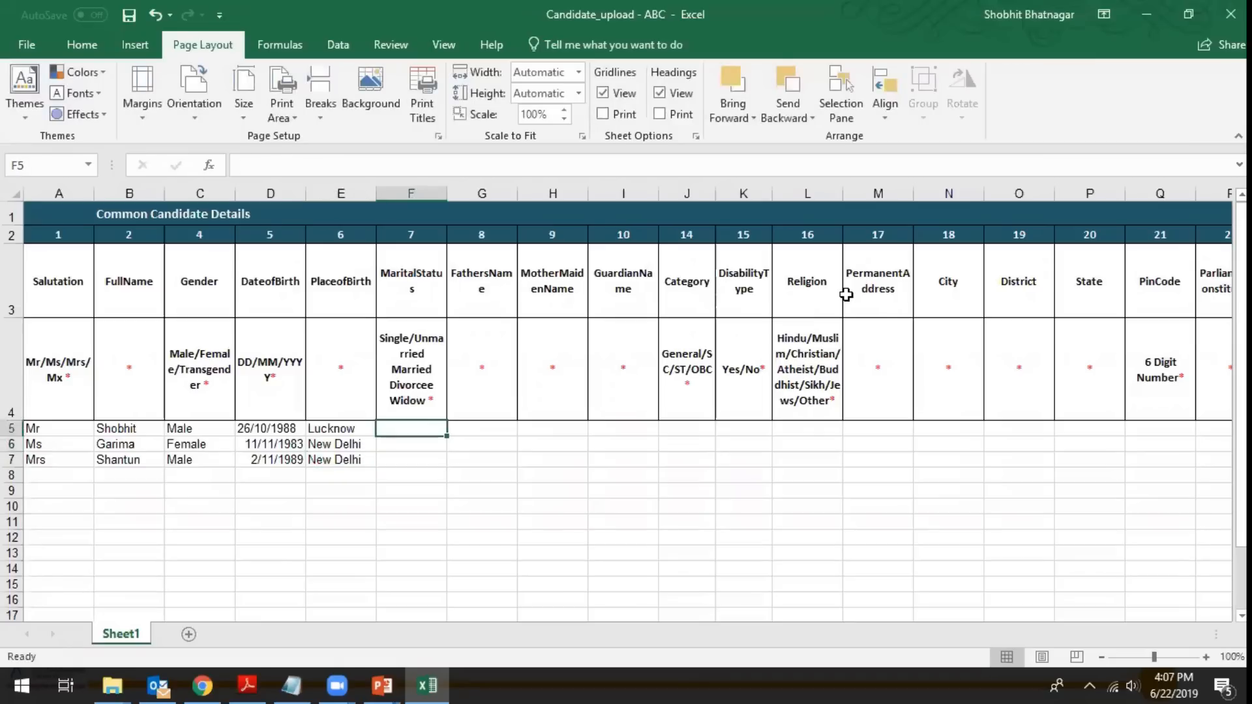
# Step: Try the lowercase value single as the first candidate's MaritalStatus in row 5
pyautogui.click(413, 337)
pyautogui.write('single/Unmarried Married Divorcee Widow *')
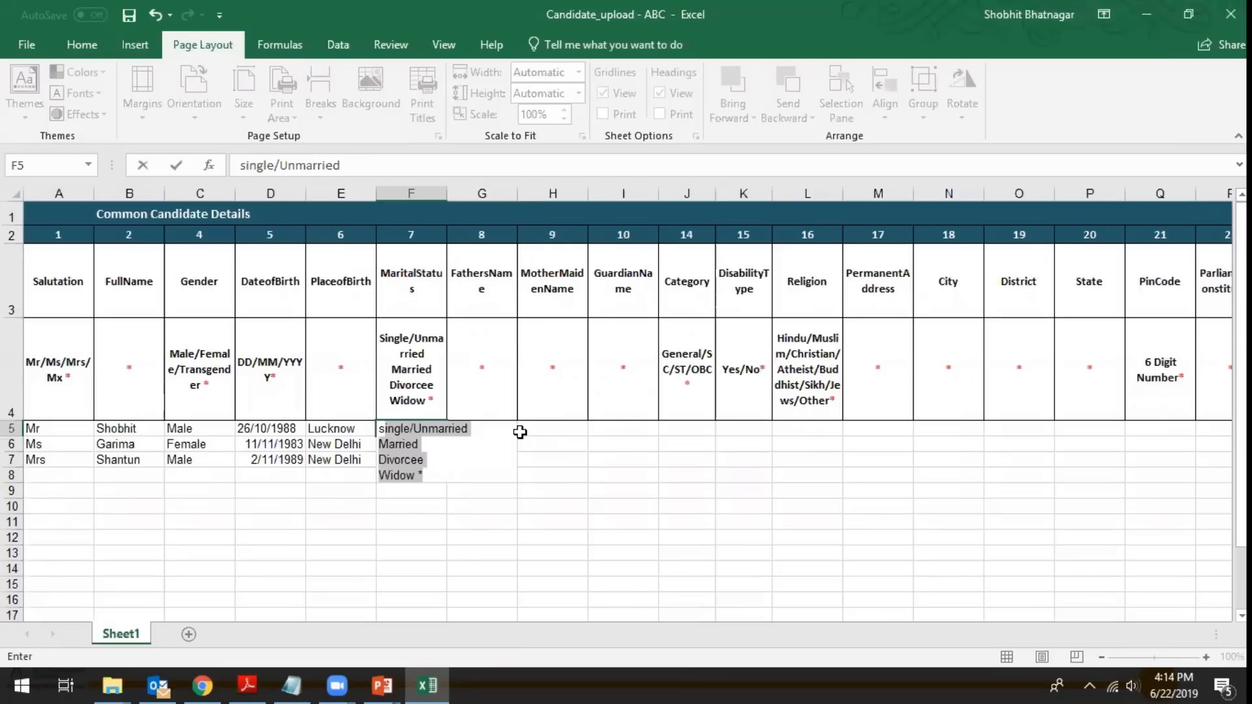
pyautogui.press('Up')
pyautogui.press('Up')
pyautogui.press('Up')
pyautogui.press('Delete')
pyautogui.press('Return')
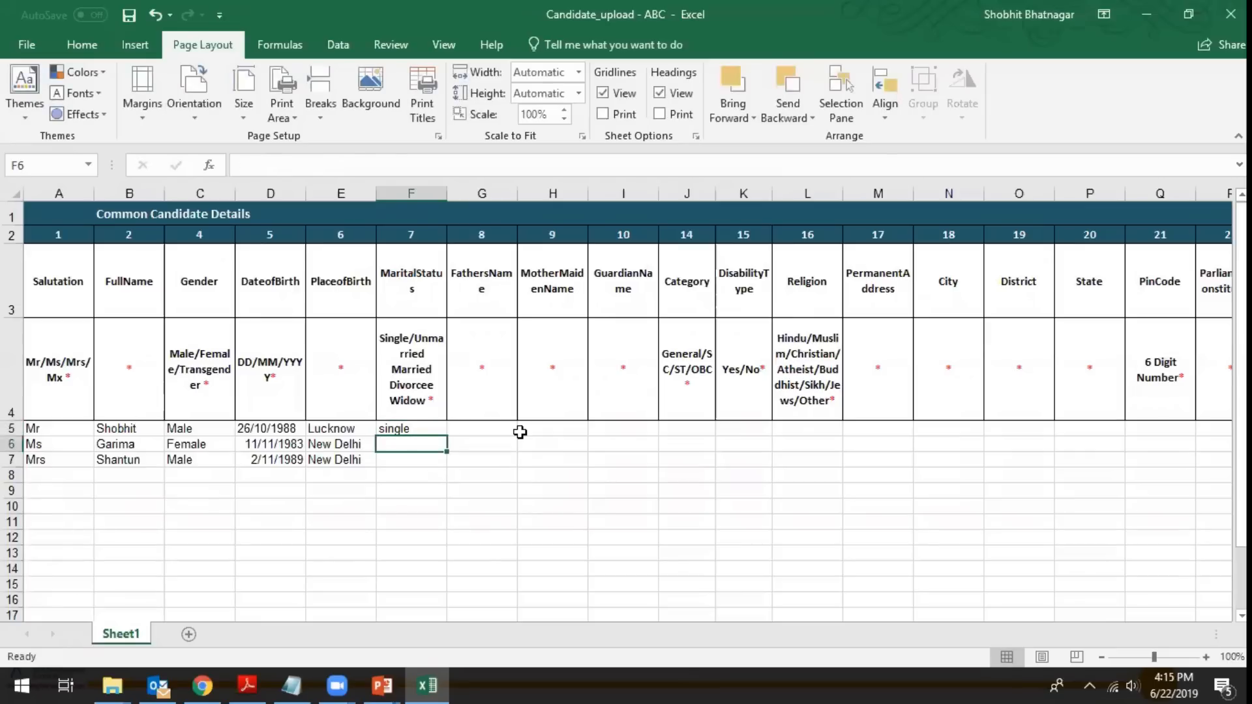
# Step: Set the first candidate's MaritalStatus to Single/Unmarried, removing the other autocompleted options from the cell
pyautogui.press('Up')
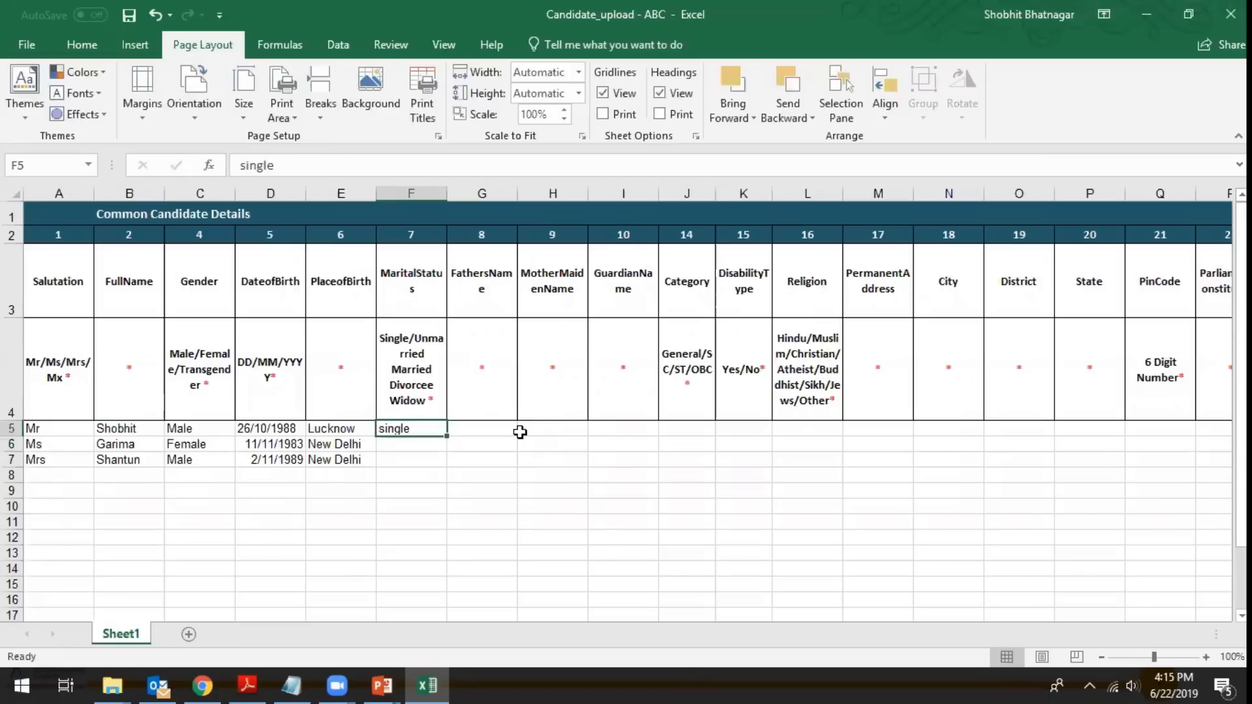
pyautogui.write('Single/Unmarried Married Divorcee Widow *')
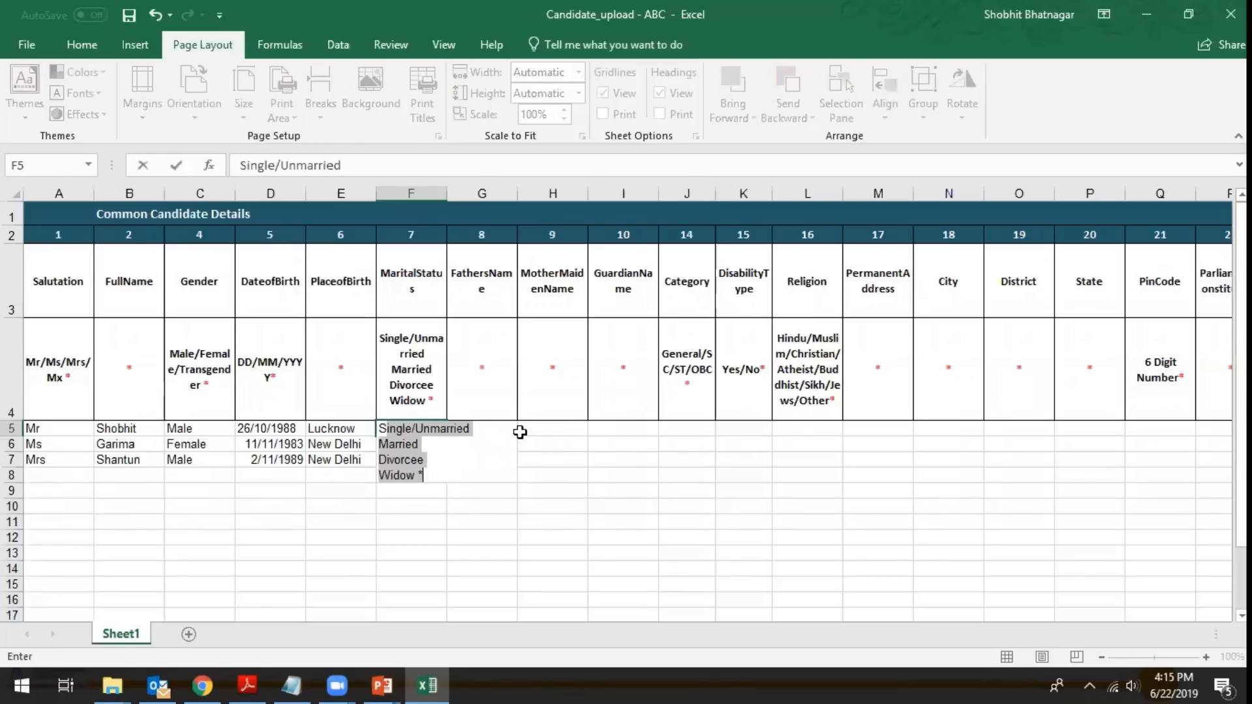
pyautogui.press('Up')
pyautogui.press('Up')
pyautogui.press('Down')
pyautogui.press('Down')
pyautogui.press('F2')
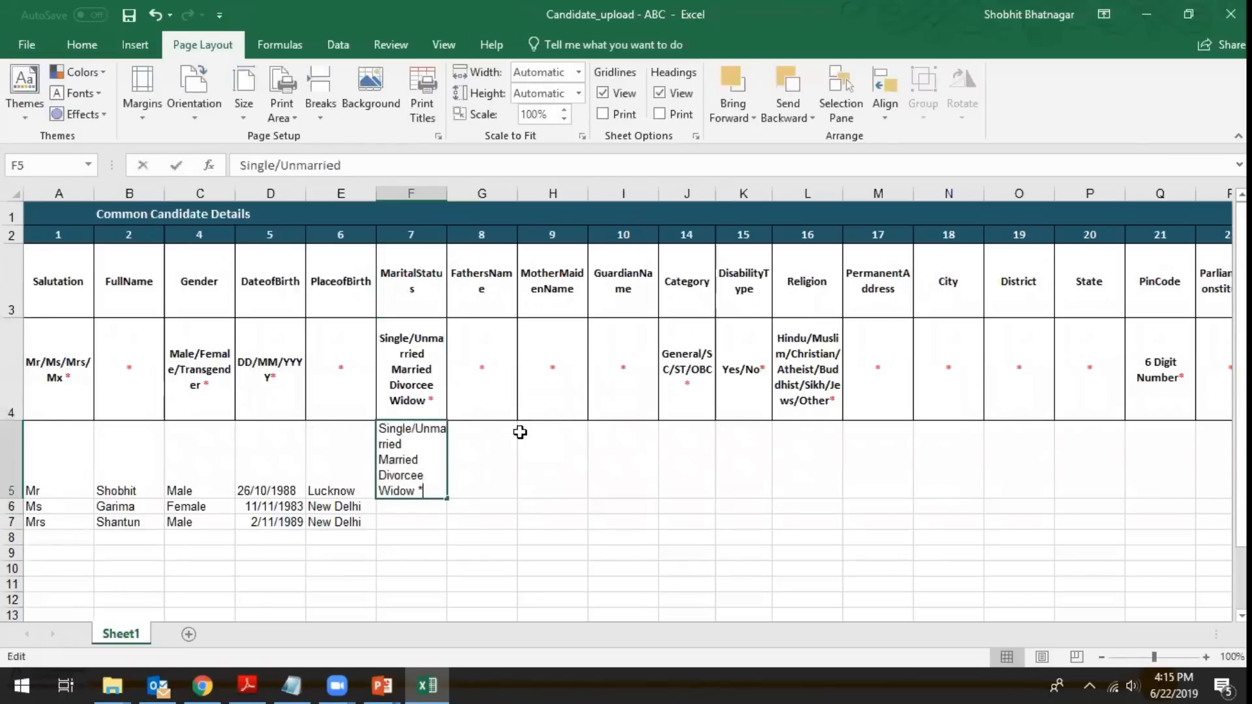
pyautogui.press('BackSpace')
pyautogui.press('BackSpace')
pyautogui.press('BackSpace')
pyautogui.press('BackSpace')
pyautogui.press('BackSpace')
pyautogui.press('BackSpace')
pyautogui.press('BackSpace')
pyautogui.press('BackSpace')
pyautogui.press('BackSpace')
pyautogui.press('BackSpace')
pyautogui.press('BackSpace')
pyautogui.press('BackSpace')
pyautogui.press('BackSpace')
pyautogui.press('BackSpace')
pyautogui.press('BackSpace')
pyautogui.press('BackSpace')
pyautogui.press('BackSpace')
pyautogui.press('BackSpace')
pyautogui.press('BackSpace')
pyautogui.press('BackSpace')
pyautogui.press('BackSpace')
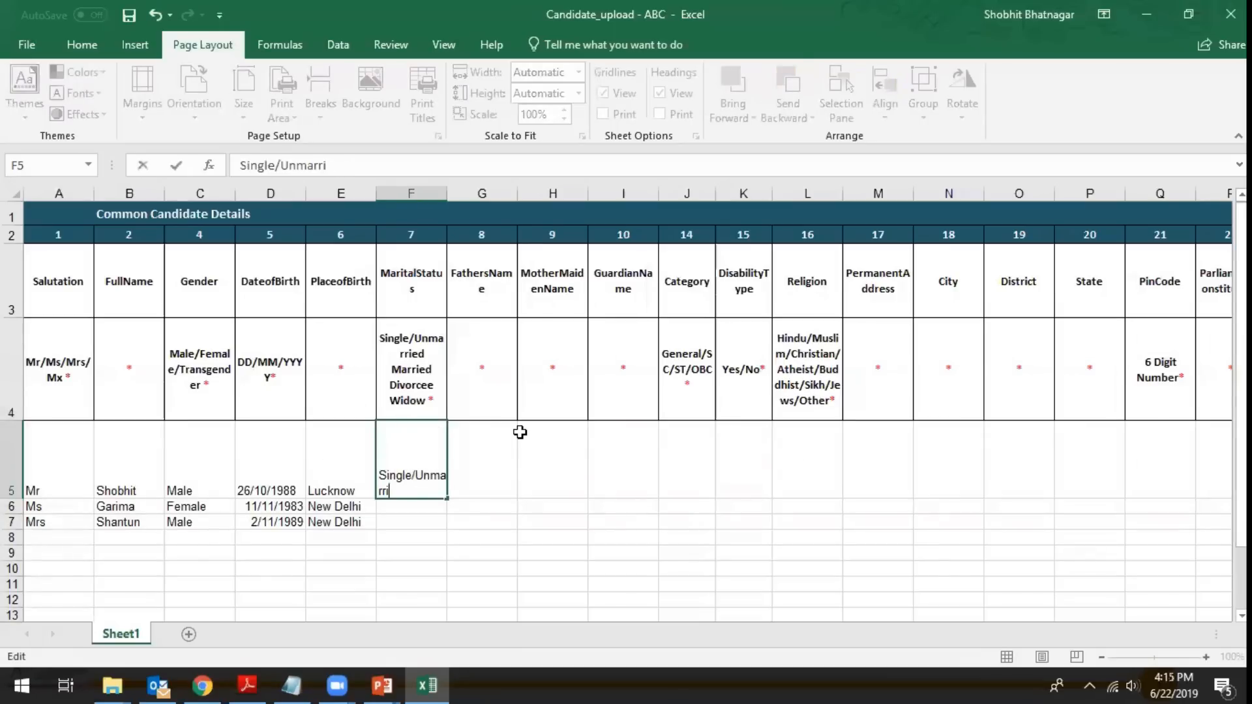
pyautogui.write('ed')
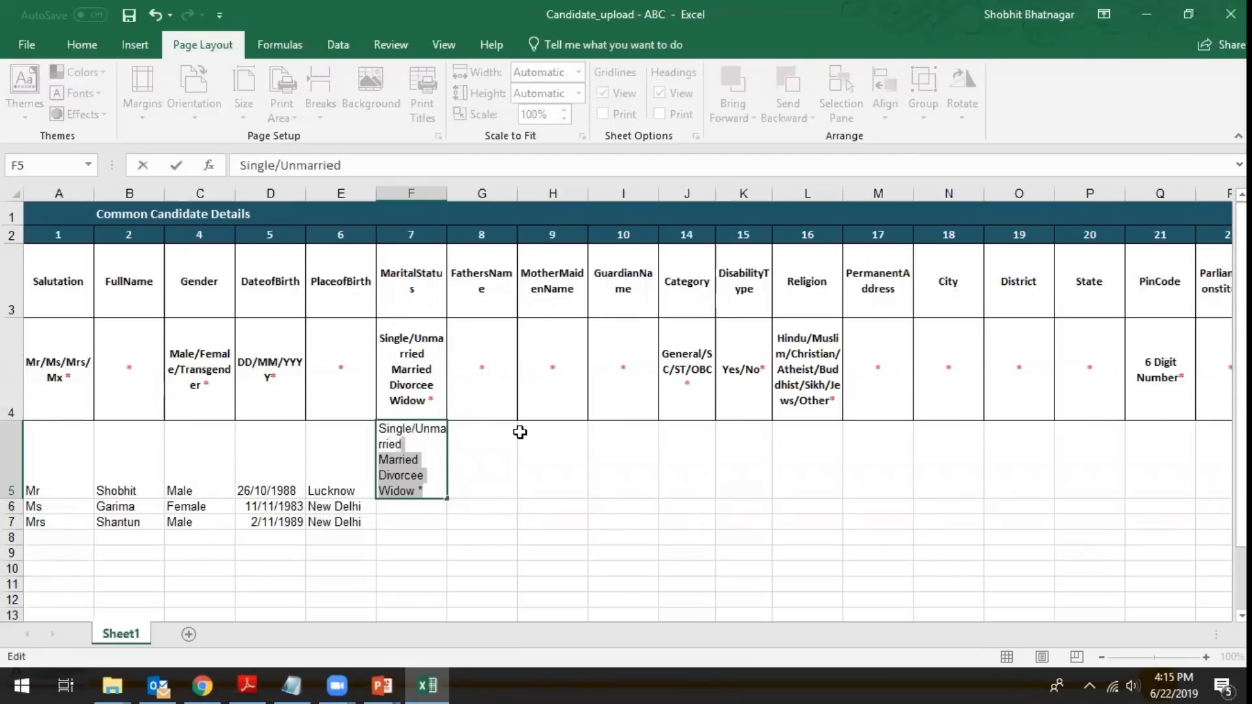
pyautogui.press('Delete')
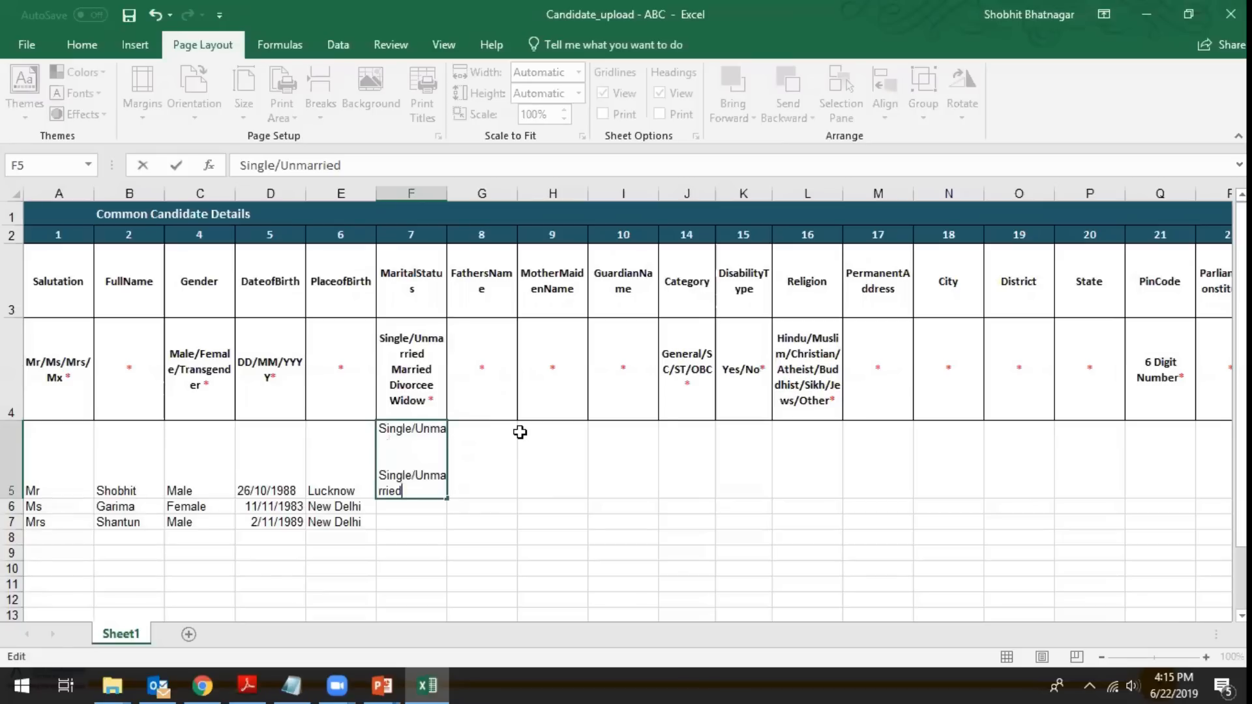
pyautogui.press('Return')
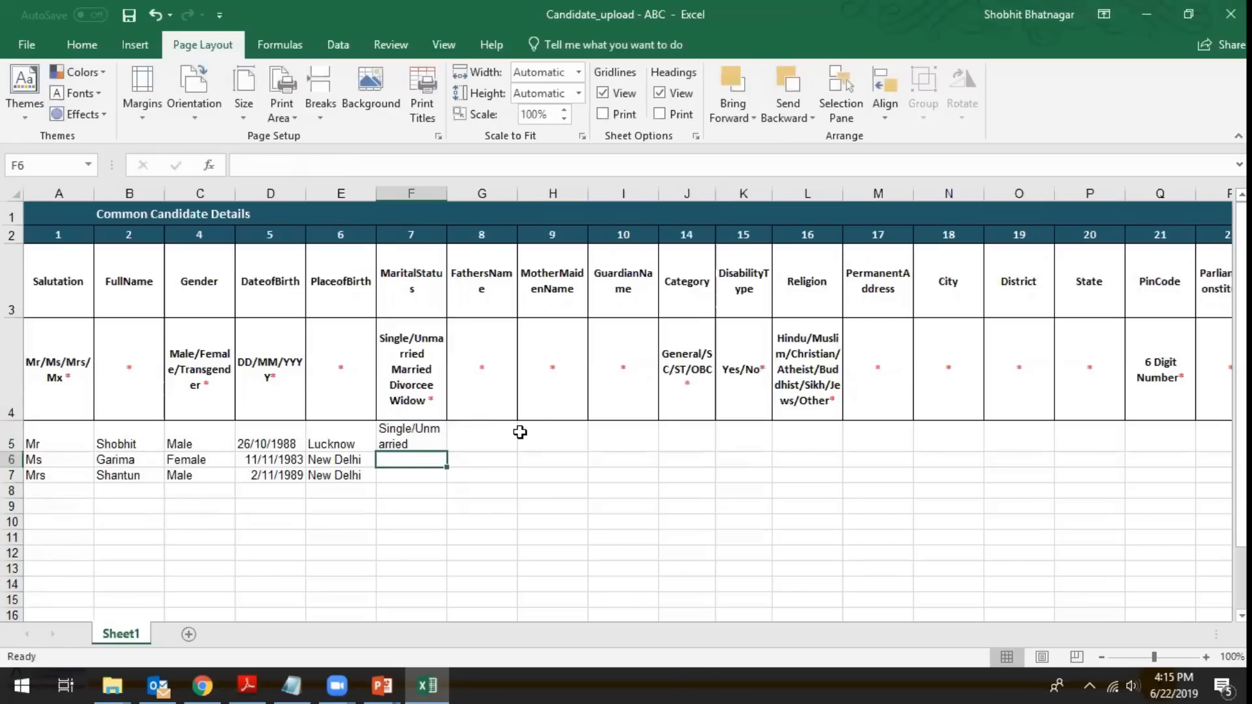
# Step: Set the MaritalStatus to Married in row 6 and Divorcee in row 7, and go to the first FathersName cell
pyautogui.write('s')
pyautogui.press('BackSpace')
pyautogui.write('Married')
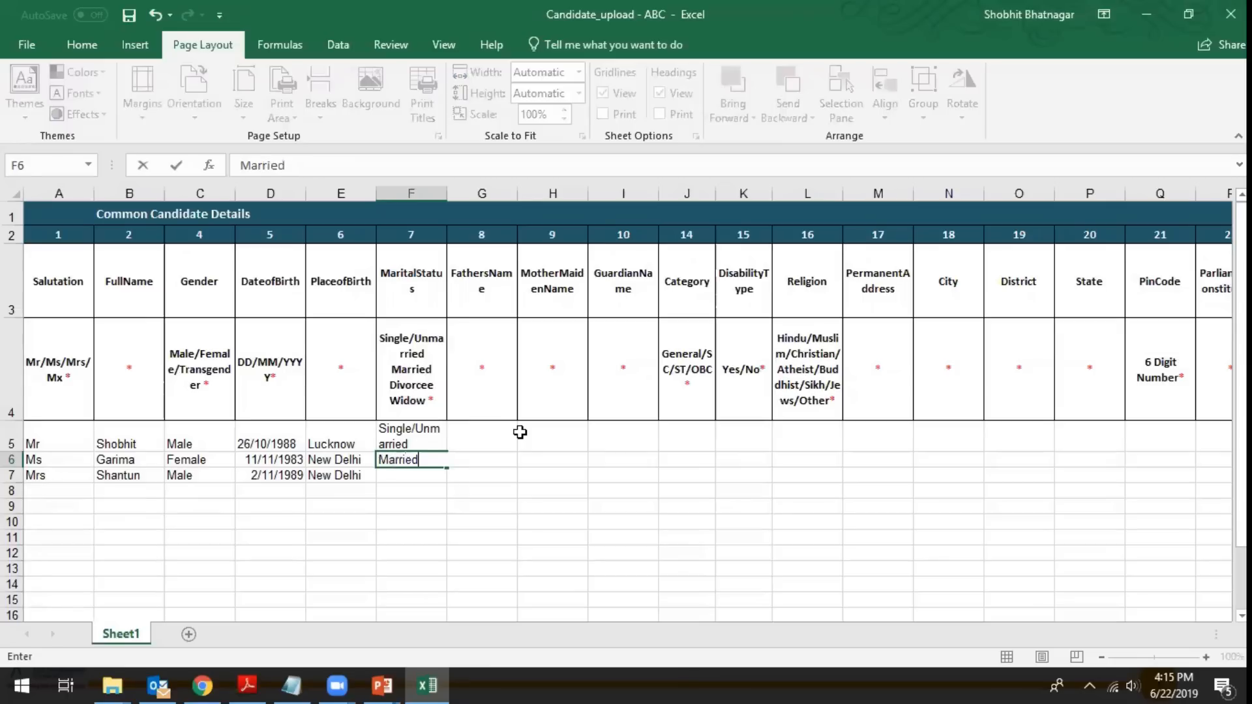
pyautogui.press('Return')
pyautogui.write('D')
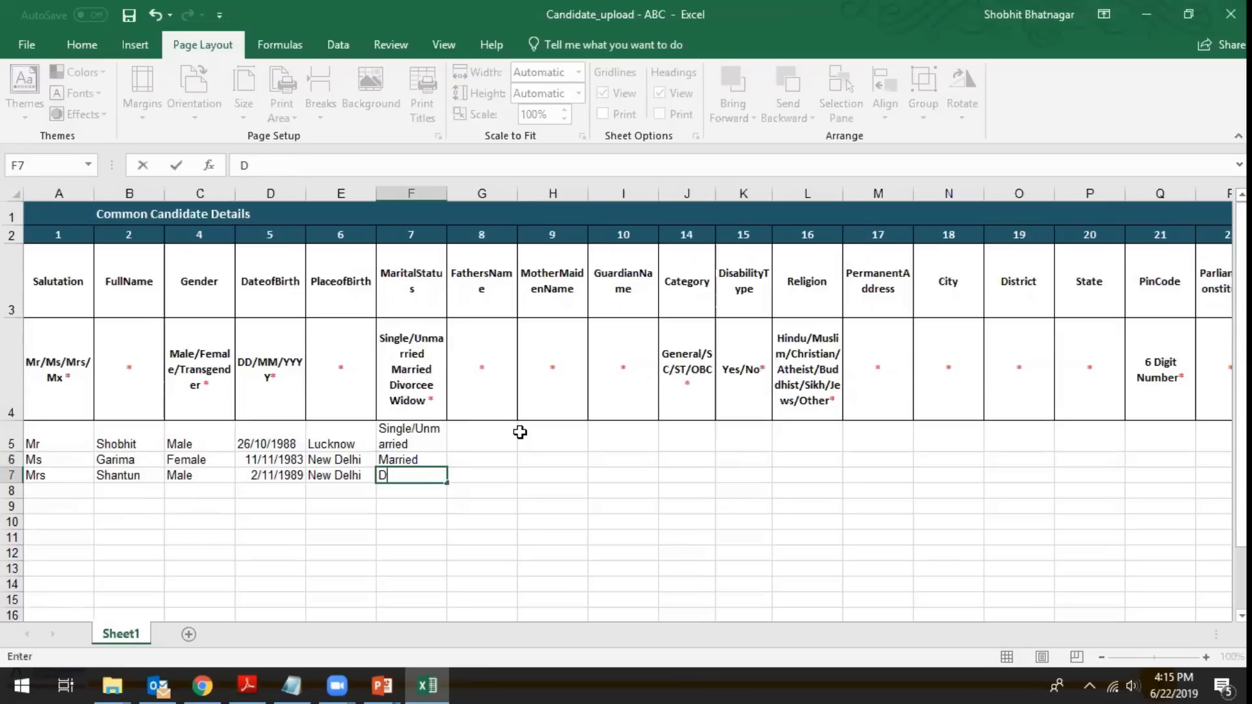
pyautogui.write('ivorcee')
pyautogui.press('Tab')
pyautogui.press('Up')
pyautogui.press('Up')
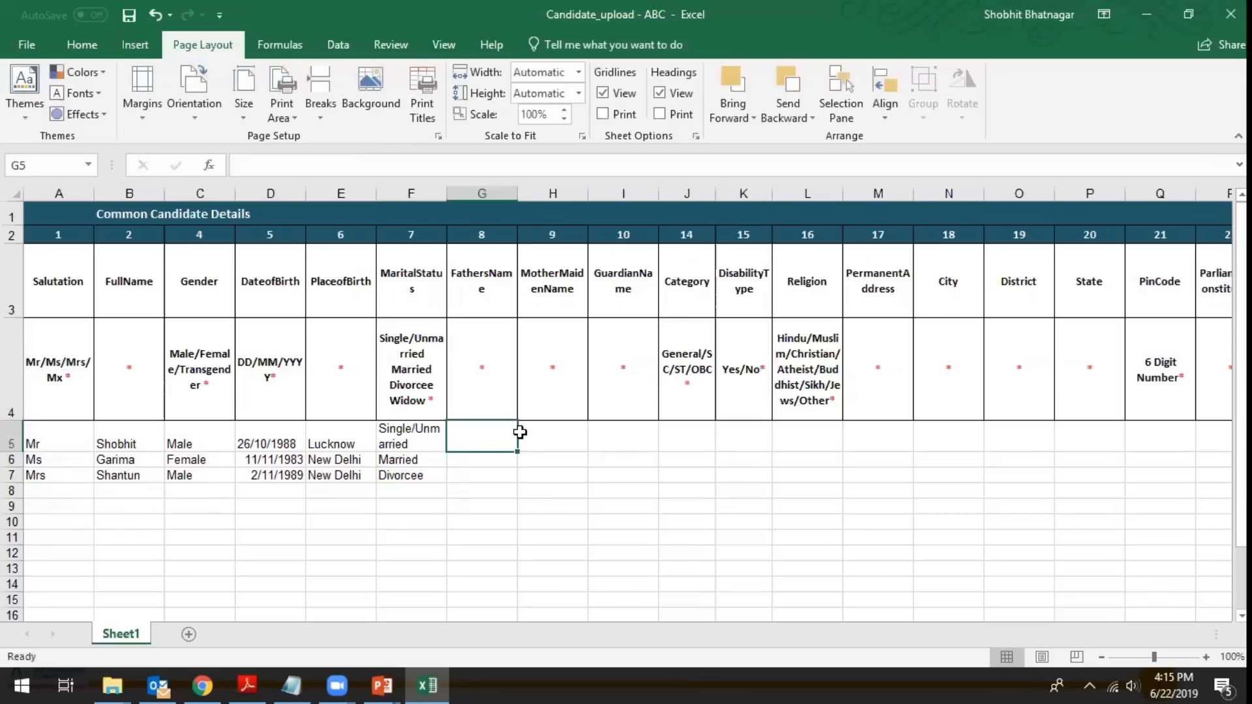
# Step: Enter the fathers' names of the first and second candidates in the FathersName column, rows 5 and 6
pyautogui.write('ABC')
pyautogui.press('BackSpace')
pyautogui.press('BackSpace')
pyautogui.press('BackSpace')
pyautogui.write('Arun')
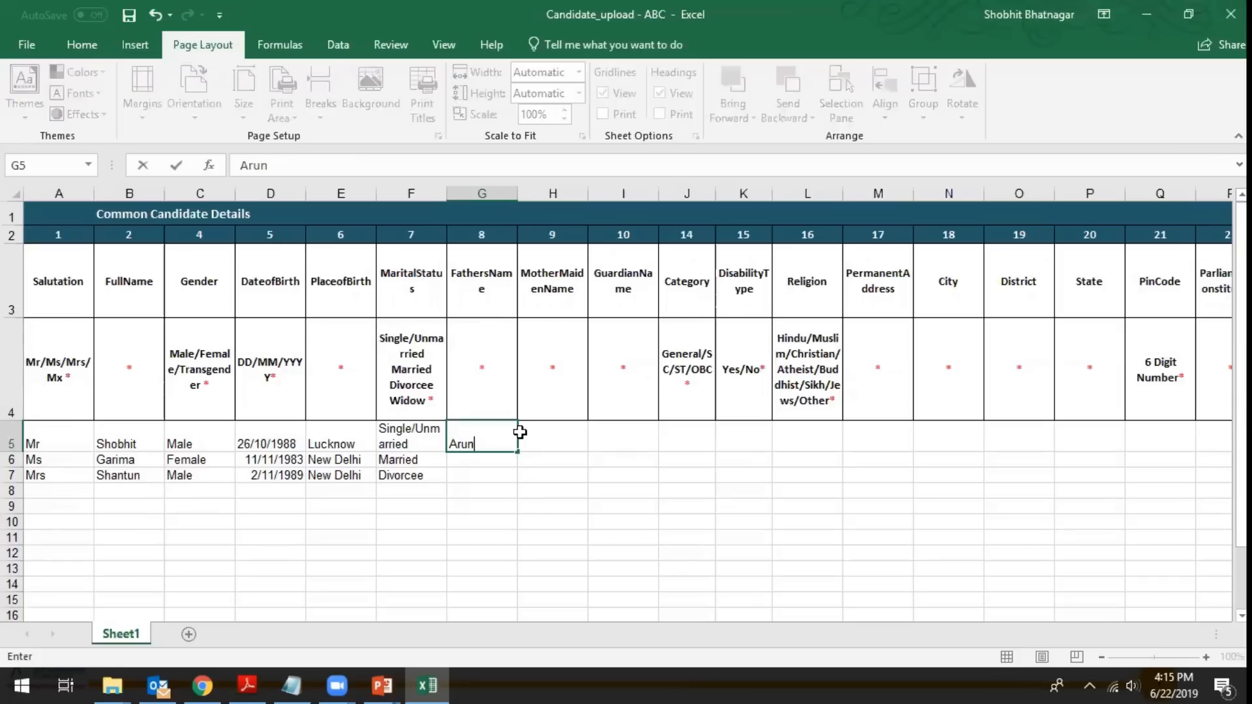
pyautogui.press('Return')
pyautogui.write('Pankaj')
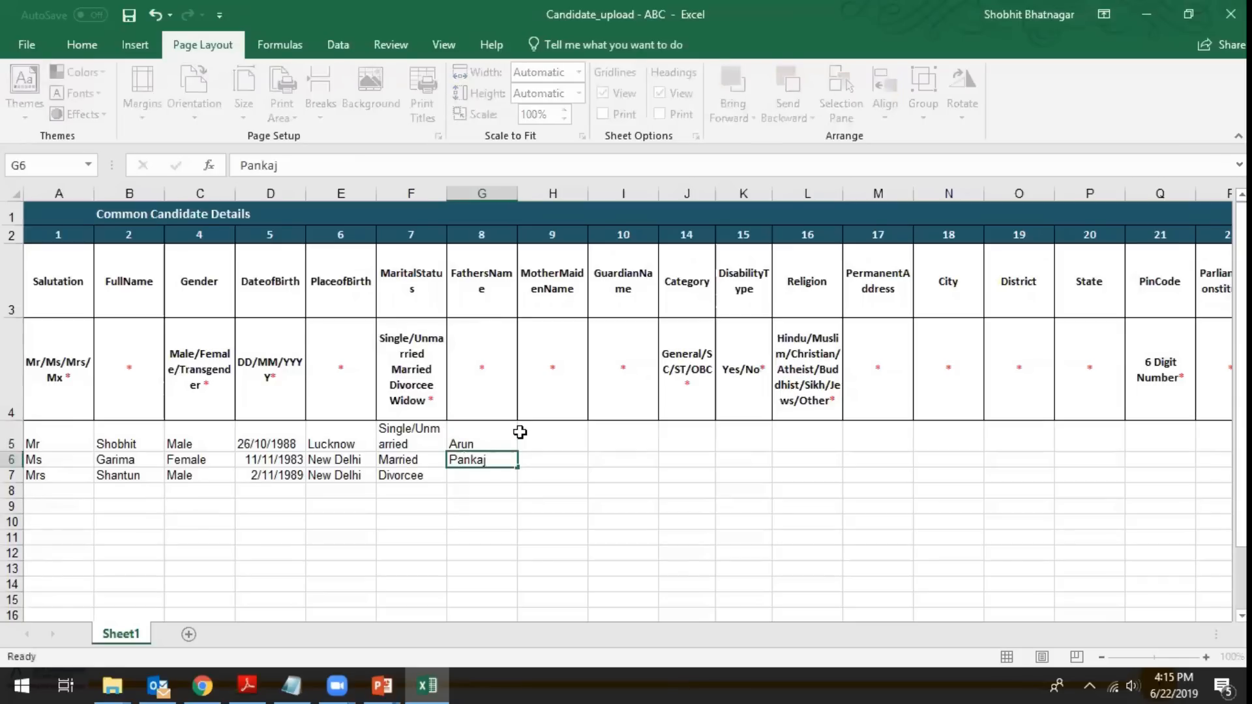
# Step: Enter the father's name of the third candidate in the FathersName column, row 7
pyautogui.press('Return')
pyautogui.write('Prakash')
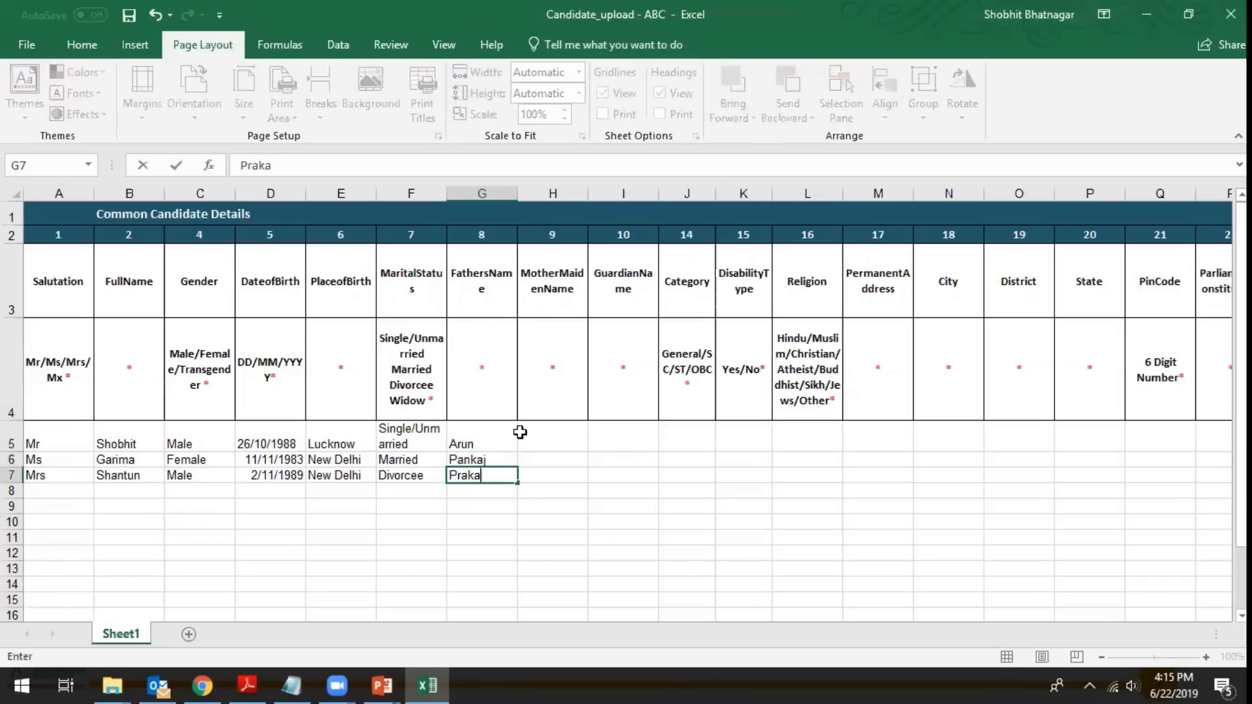
pyautogui.press('Tab')
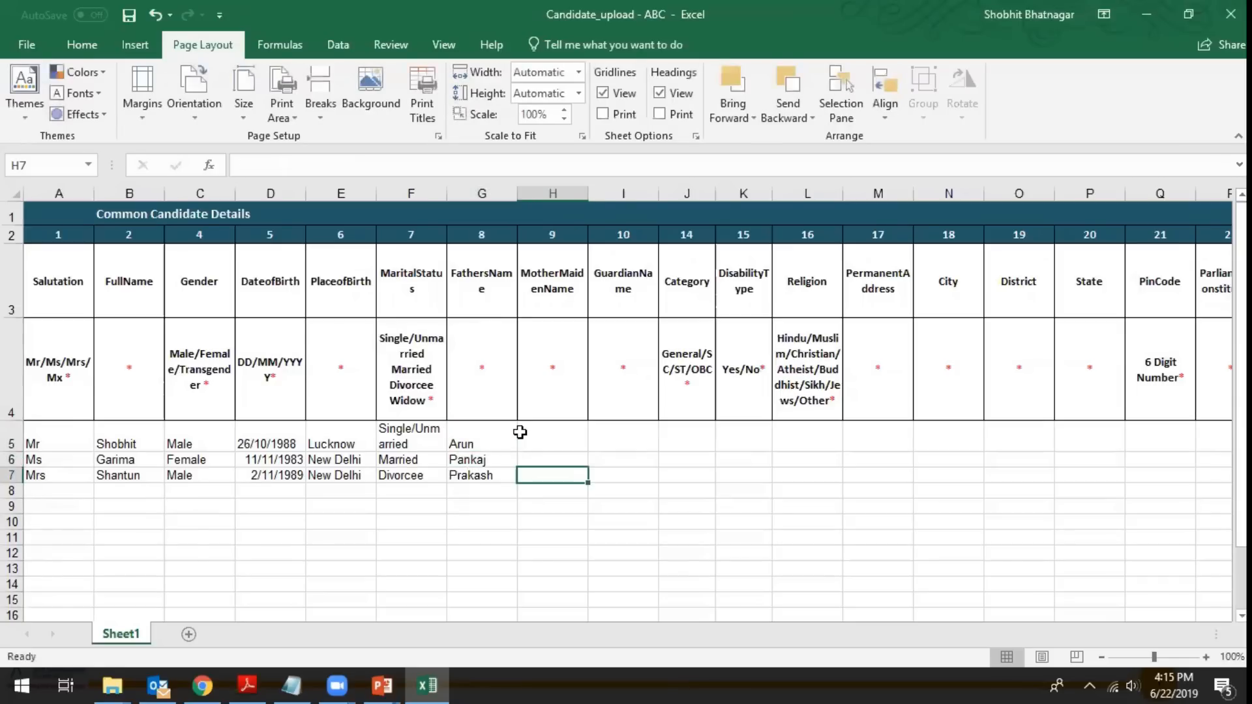
# Step: Fill the Category column with General in row 5, SC in row 6 and ST in row 7, leaving MotherMaidenName and GuardianName blank
pyautogui.click(520, 432)
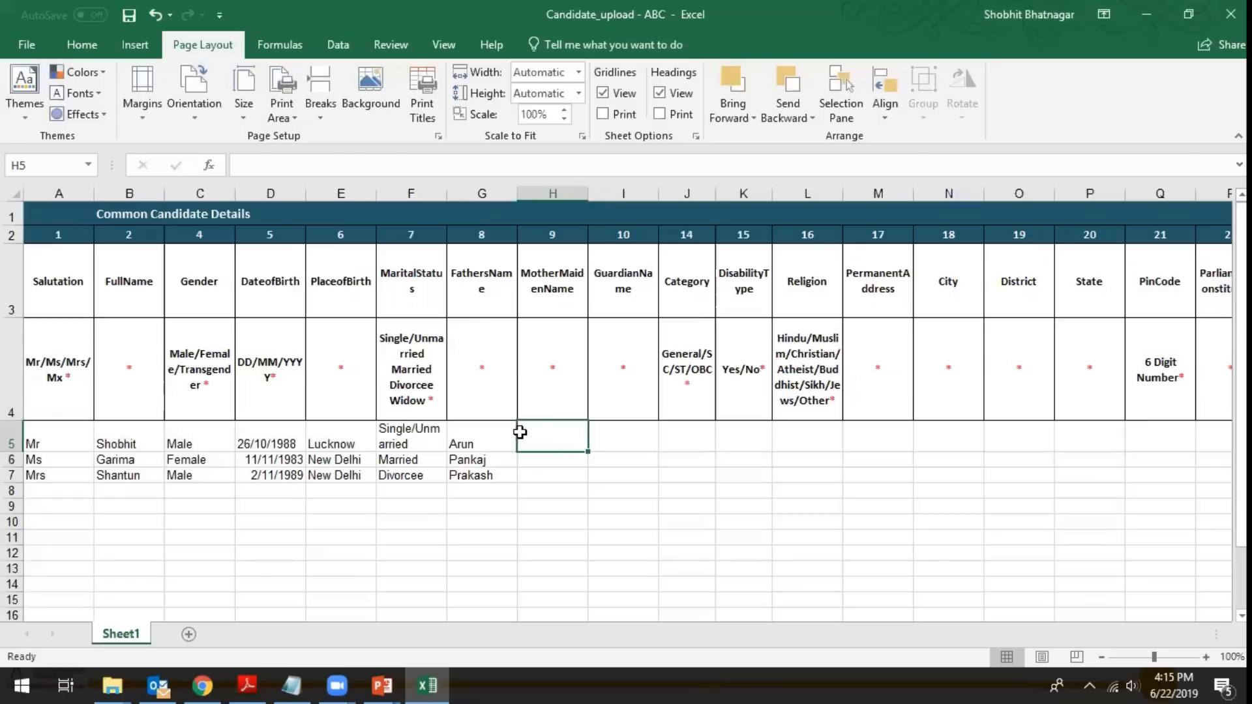
pyautogui.press('Tab')
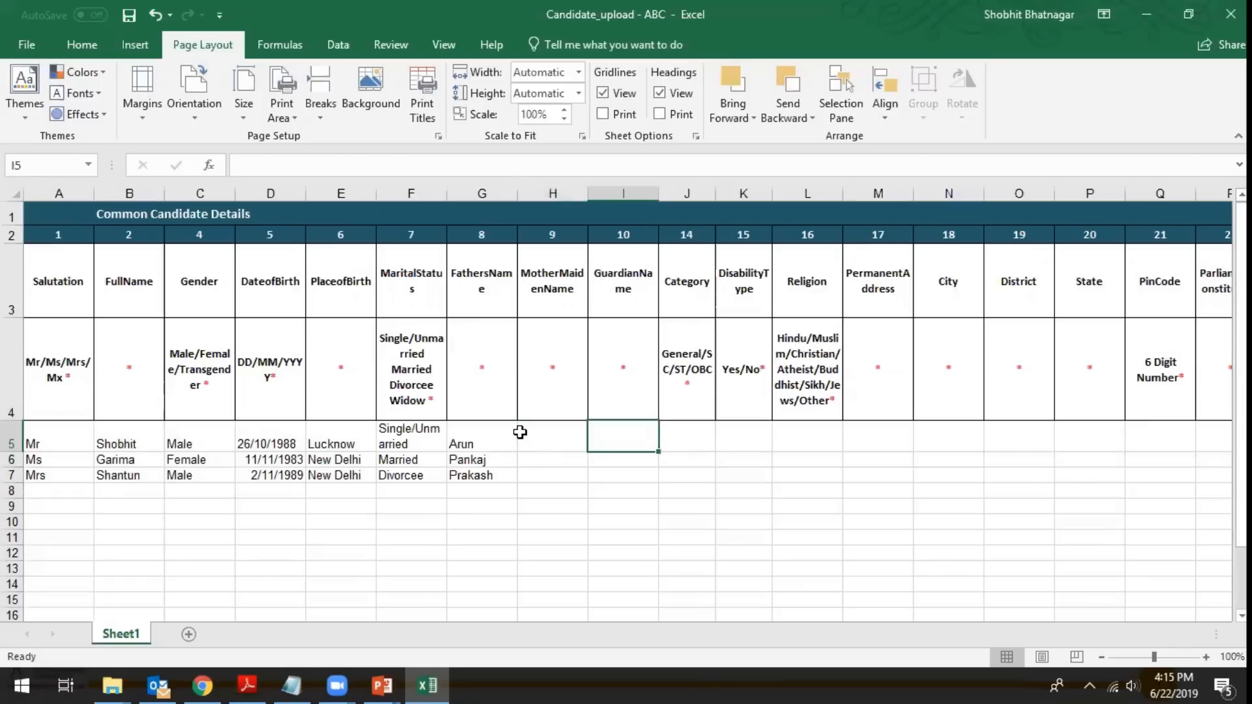
pyautogui.press('Right')
pyautogui.press('Right')
pyautogui.press('Right')
pyautogui.press('Left')
pyautogui.press('Left')
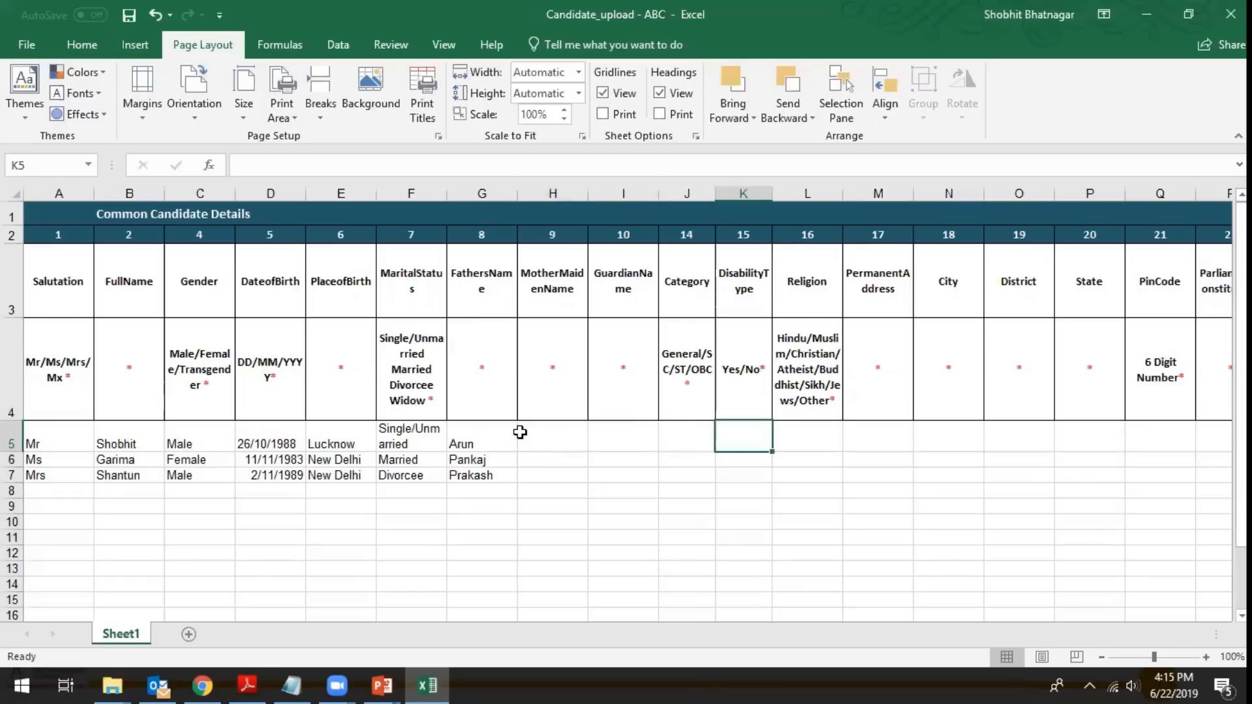
pyautogui.write('Ge')
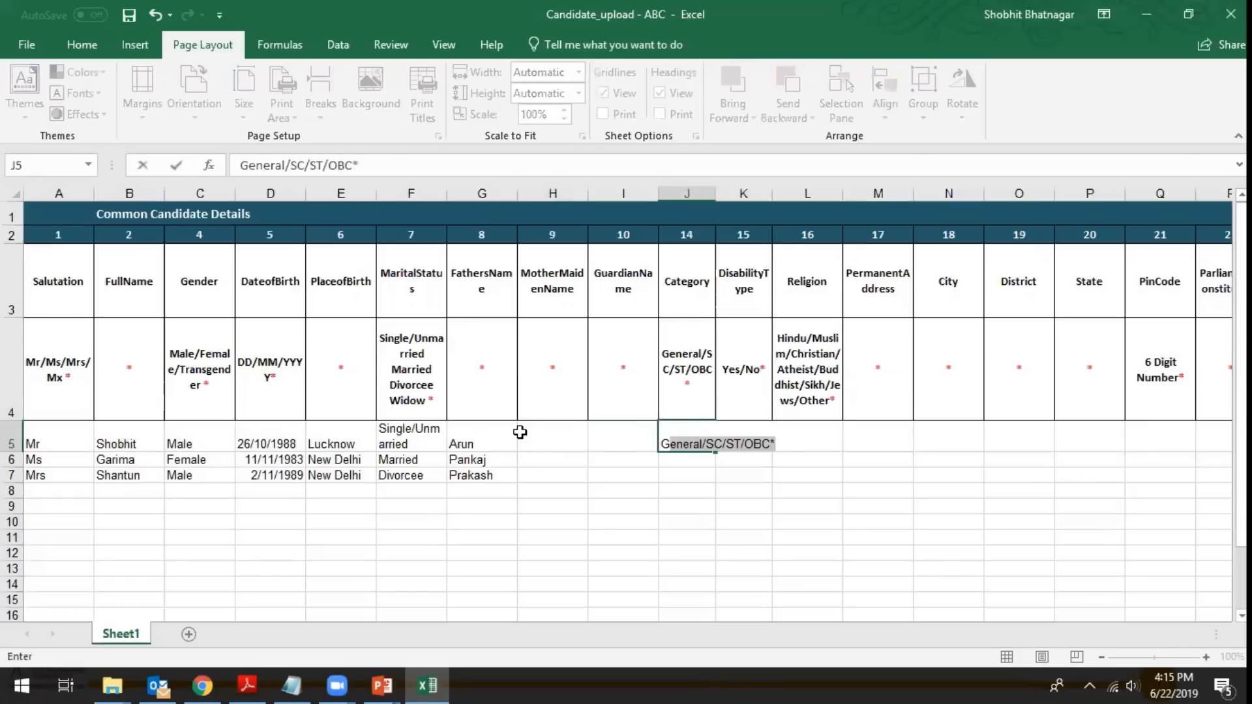
pyautogui.write('neral')
pyautogui.press('Delete')
pyautogui.press('Return')
pyautogui.write('SC')
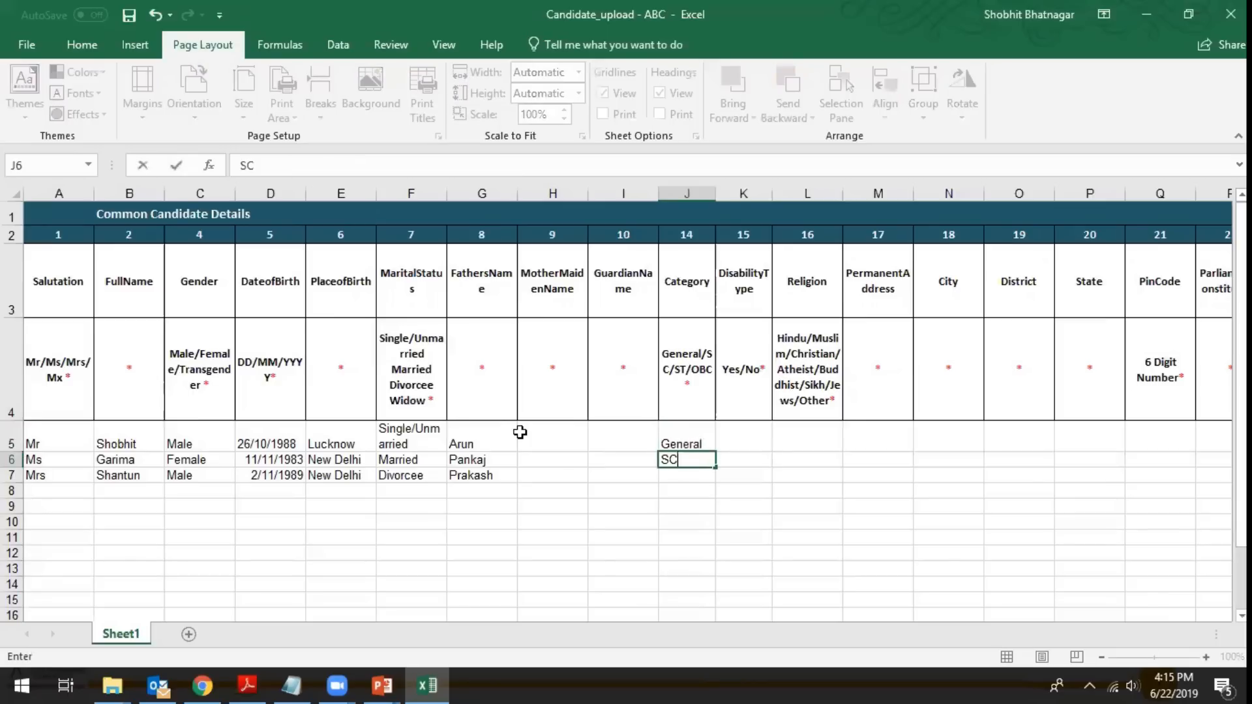
pyautogui.press('Return')
pyautogui.write('ST')
pyautogui.press('Up')
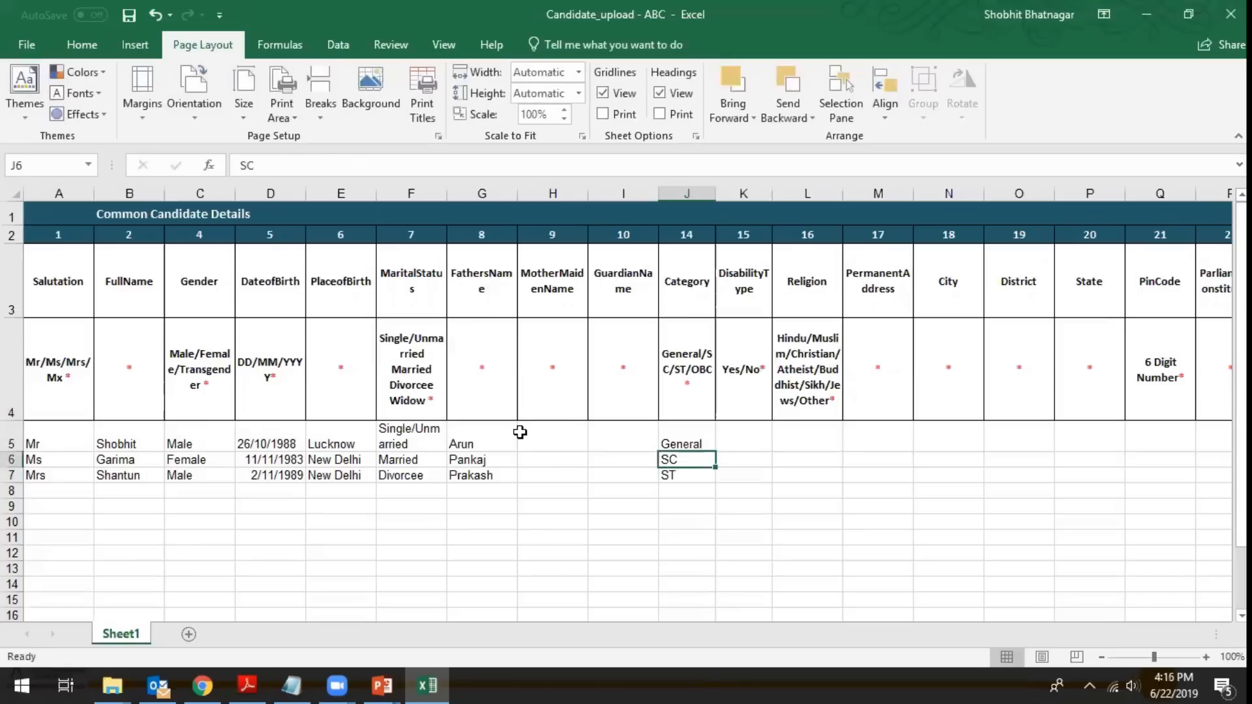
pyautogui.press('Down')
pyautogui.press('Down')
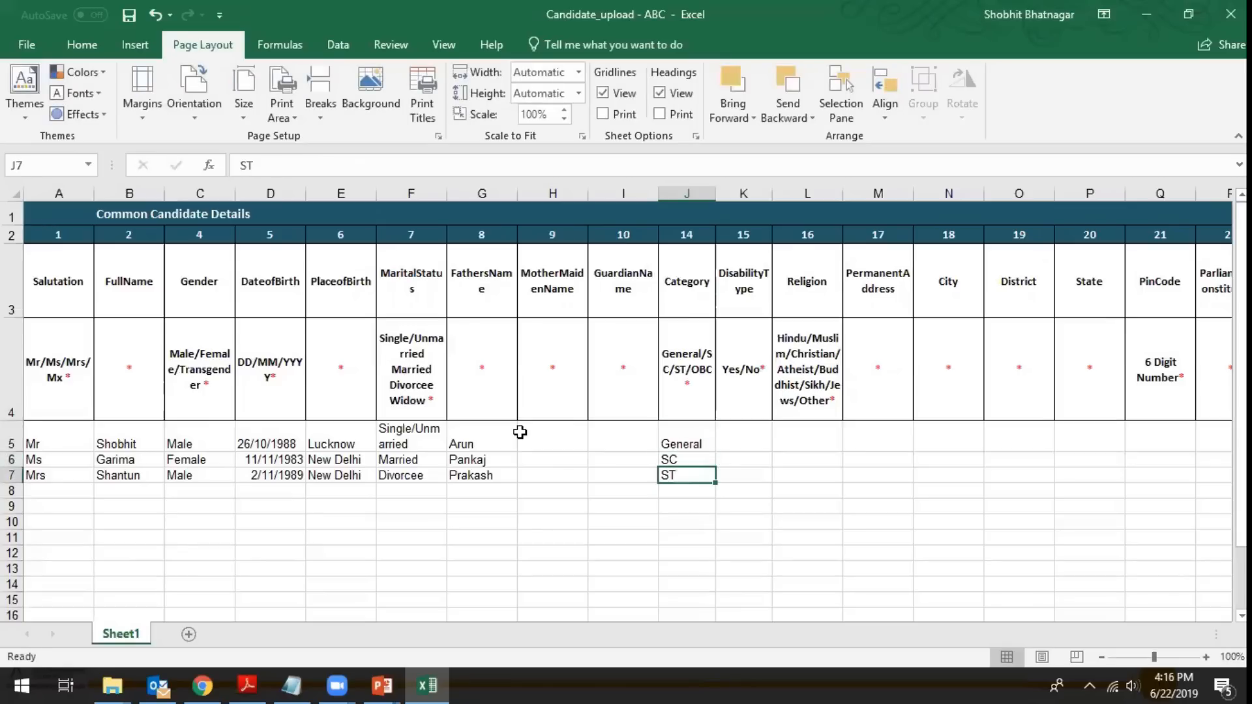
pyautogui.write('OBC')
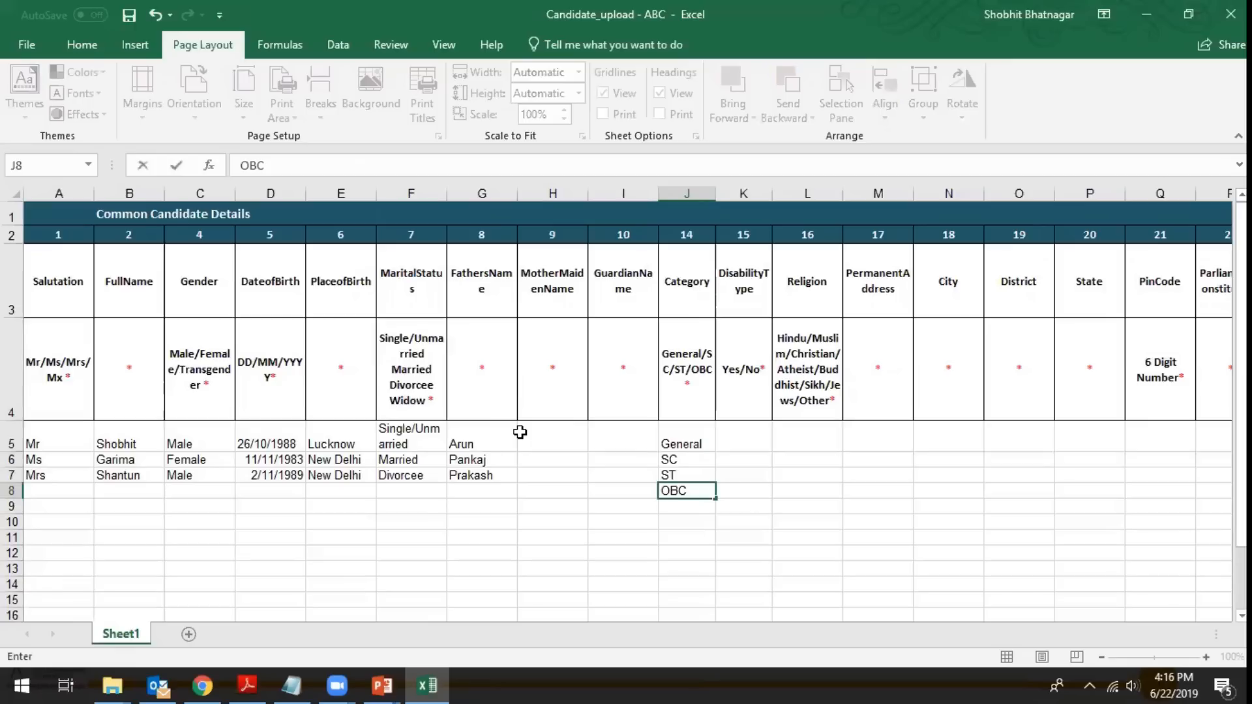
pyautogui.press('BackSpace')
pyautogui.press('BackSpace')
pyautogui.press('BackSpace')
pyautogui.press('Escape')
pyautogui.press('Up')
pyautogui.press('Up')
pyautogui.press('Up')
pyautogui.press('Right')
pyautogui.press('Right')
pyautogui.press('Right')
pyautogui.press('Right')
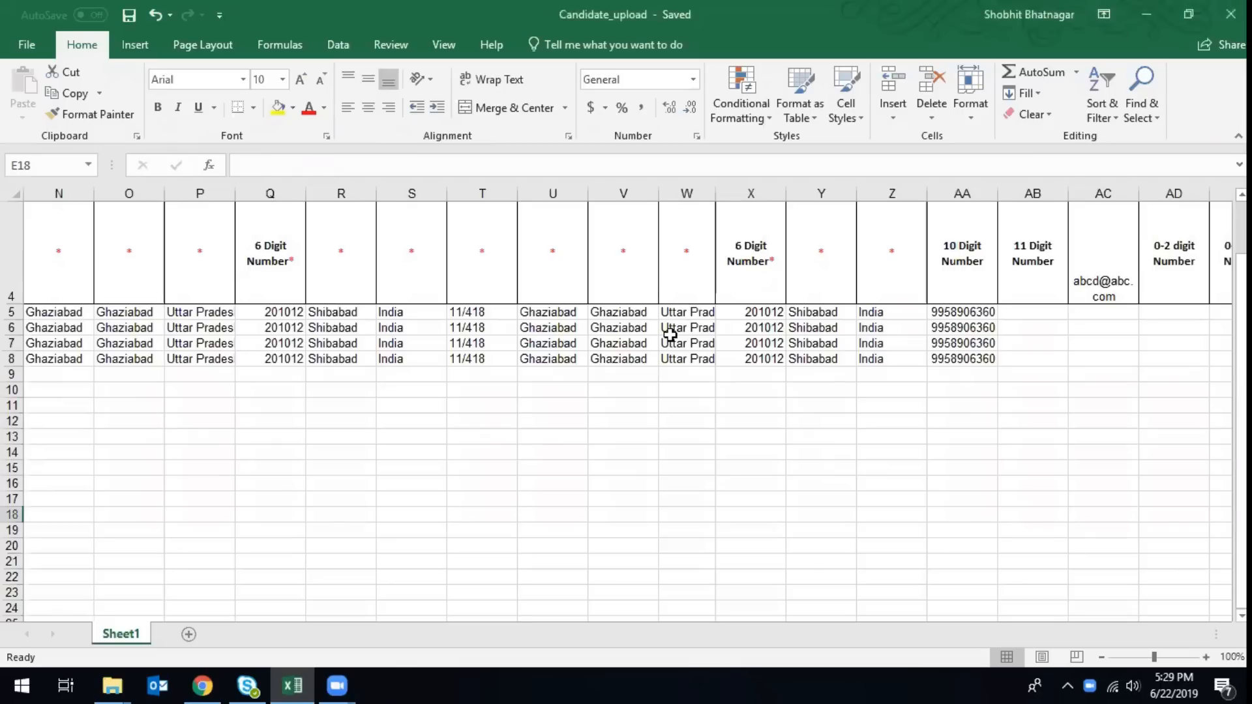
# Step: Look over the address columns of the completed Candidate_upload workbook and close it
pyautogui.hscroll(-3, 671, 335)
pyautogui.hscroll(-1, 670, 335)
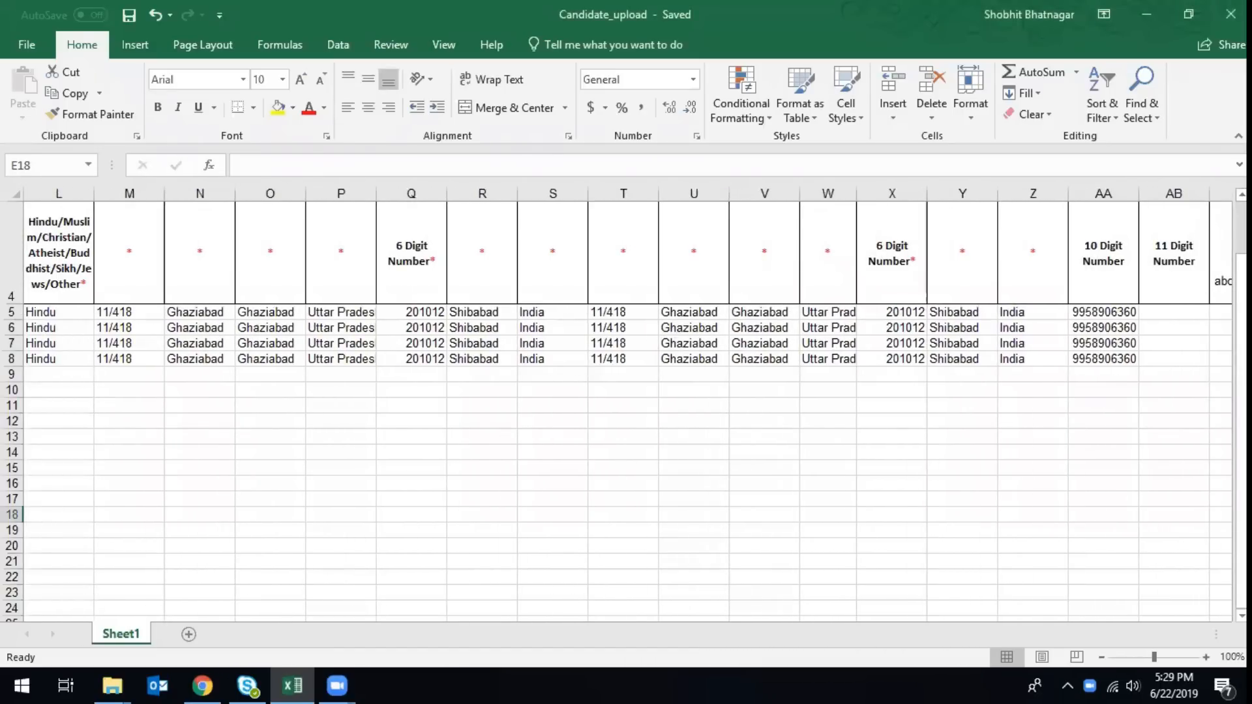
pyautogui.click(1231, 15)
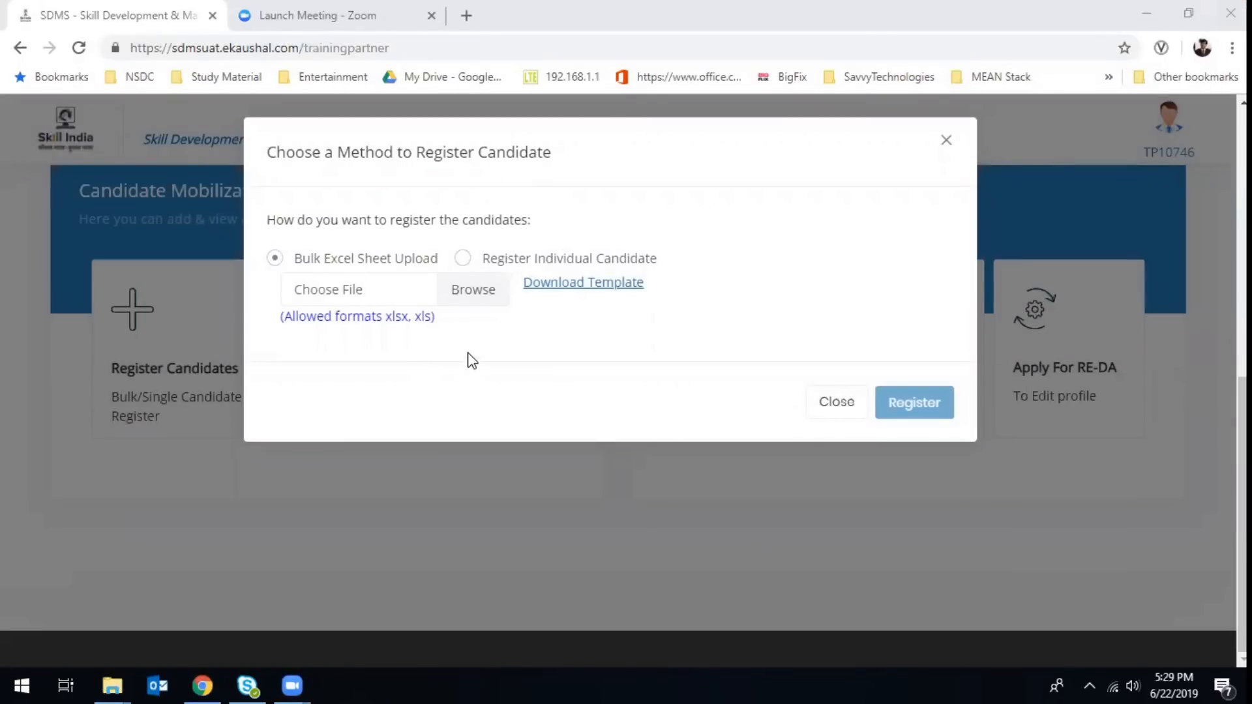
# Step: Choose the Candidate_upload file from User Mannuals for the bulk Excel sheet upload and register its candidates
pyautogui.click(474, 288)
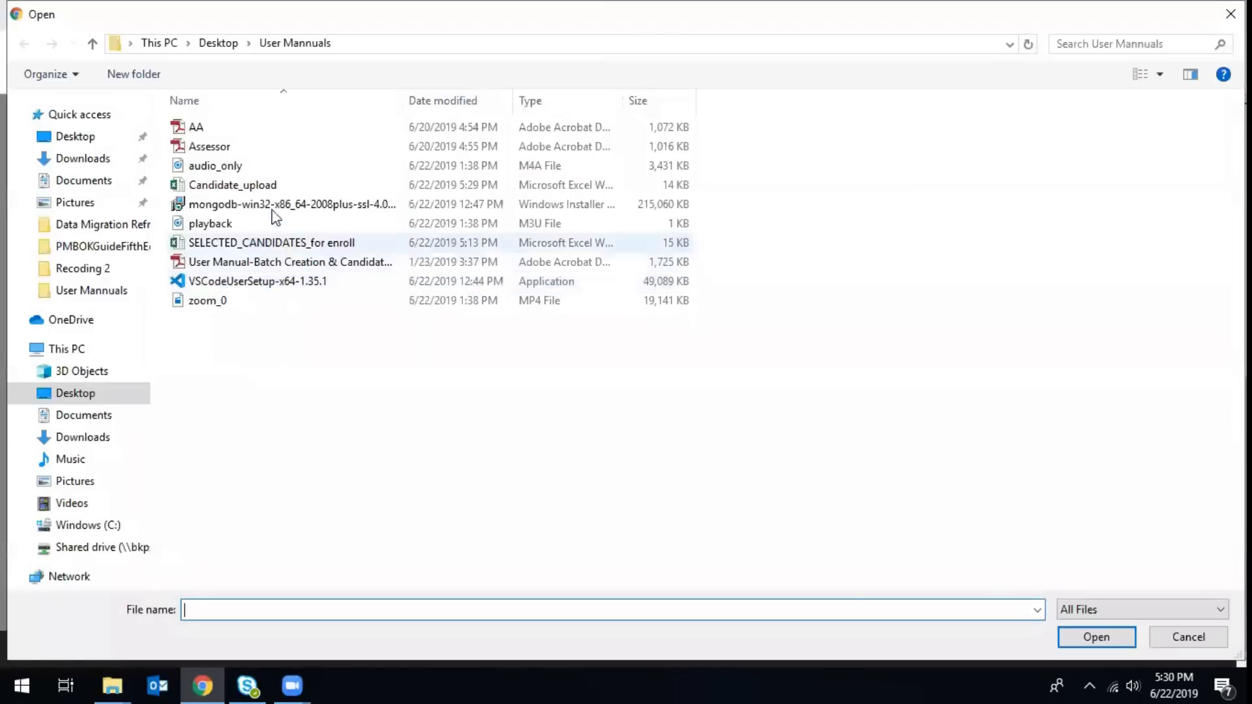
pyautogui.doubleClick(268, 185)
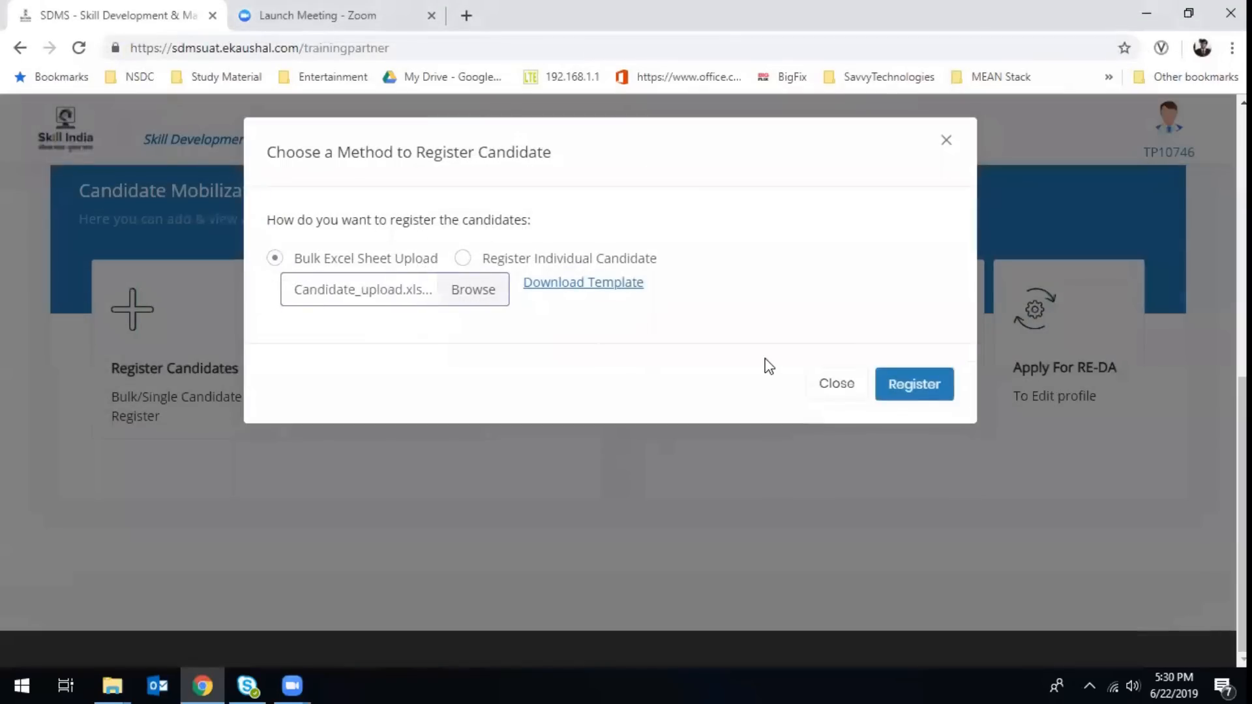
pyautogui.click(915, 387)
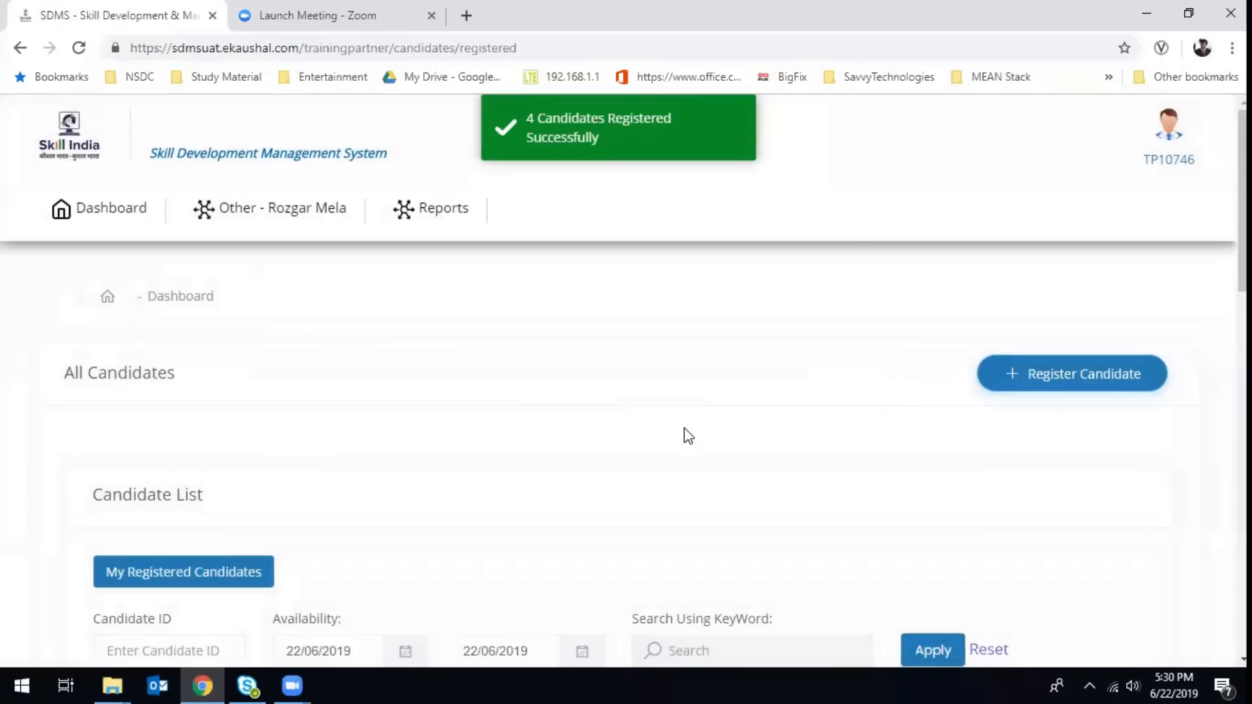
# Step: Select every candidate in the registered candidate list and clear that selection again
pyautogui.scroll(-8, 683, 424)
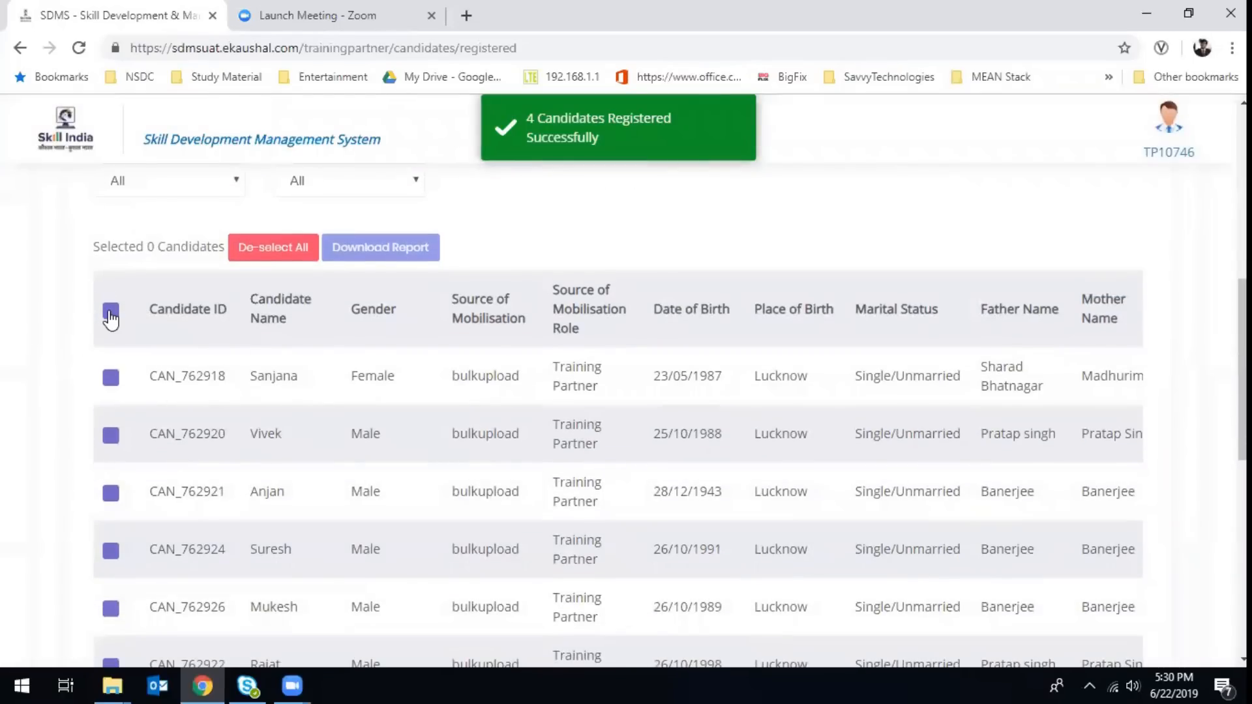
pyautogui.click(110, 311)
pyautogui.hscroll(3, 237, 467)
pyautogui.hscroll(-3, 277, 468)
pyautogui.click(111, 310)
# Step: Select the first five registered candidates one by one in the list
pyautogui.click(111, 378)
pyautogui.click(111, 436)
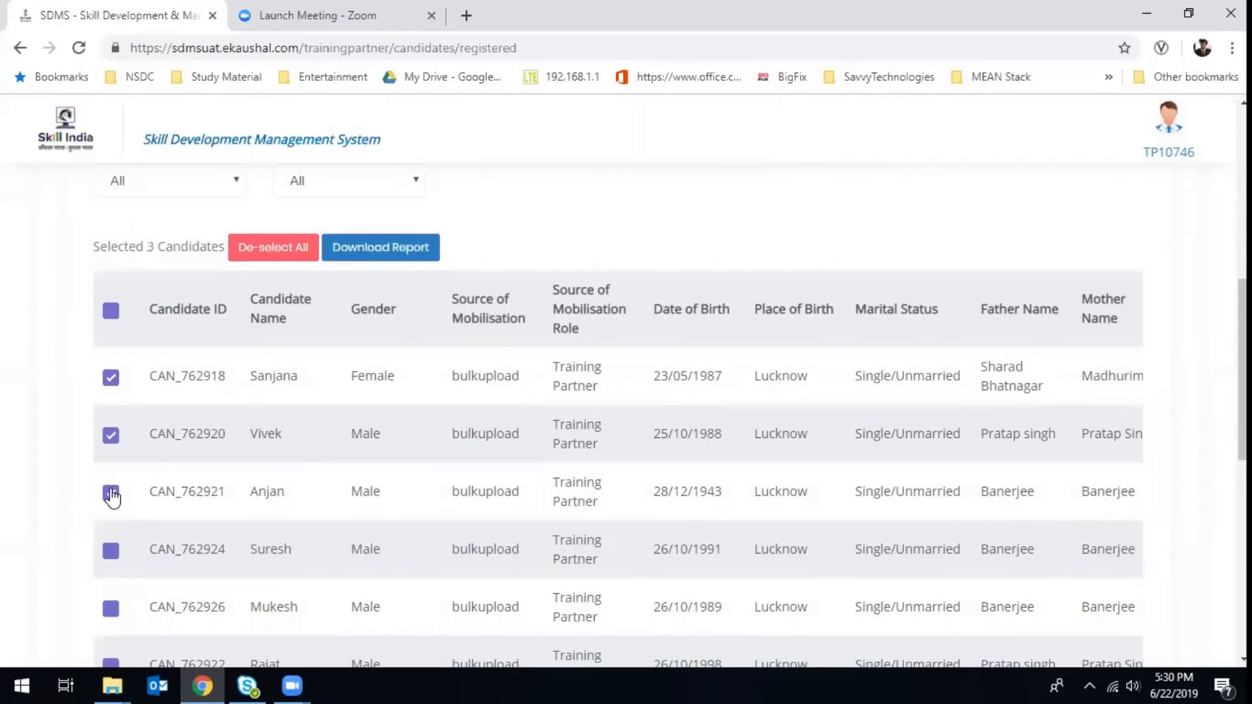
pyautogui.scroll(-2, 112, 495)
pyautogui.scroll(-1, 112, 497)
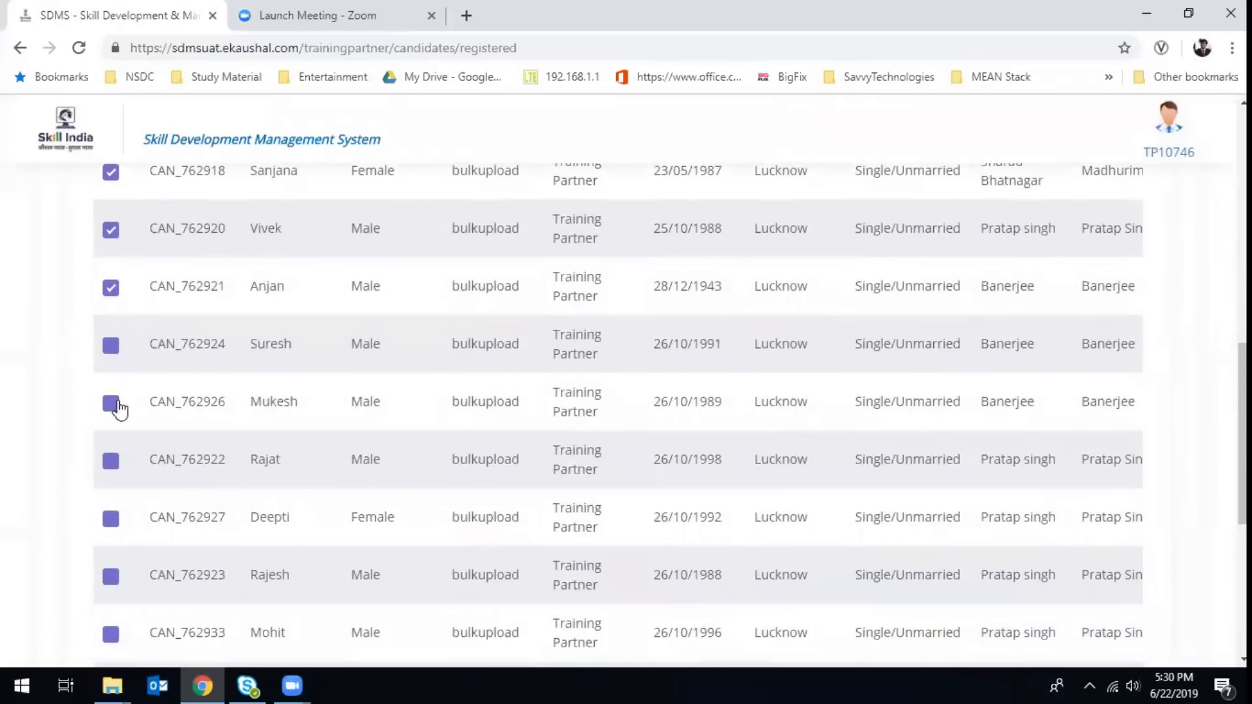
pyautogui.click(110, 344)
pyautogui.click(111, 402)
# Step: Select all candidates in the registered candidate list at once and download their report
pyautogui.scroll(4, 113, 405)
pyautogui.click(112, 407)
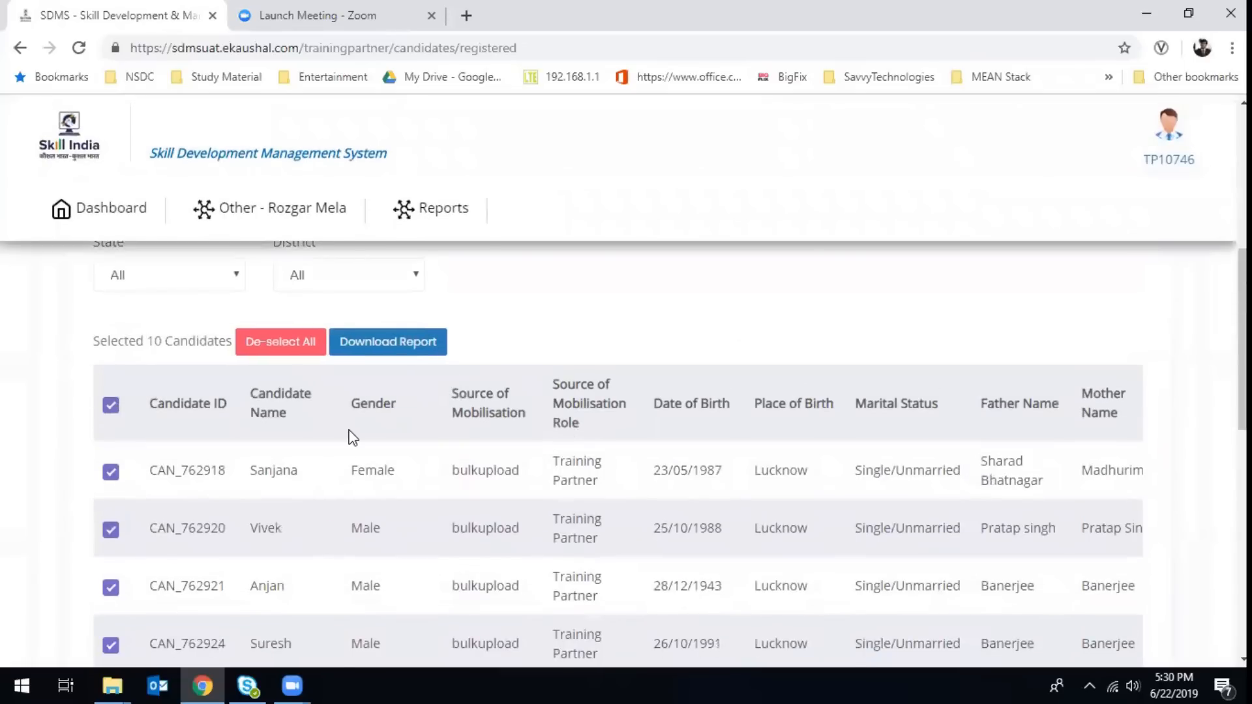
pyautogui.click(399, 346)
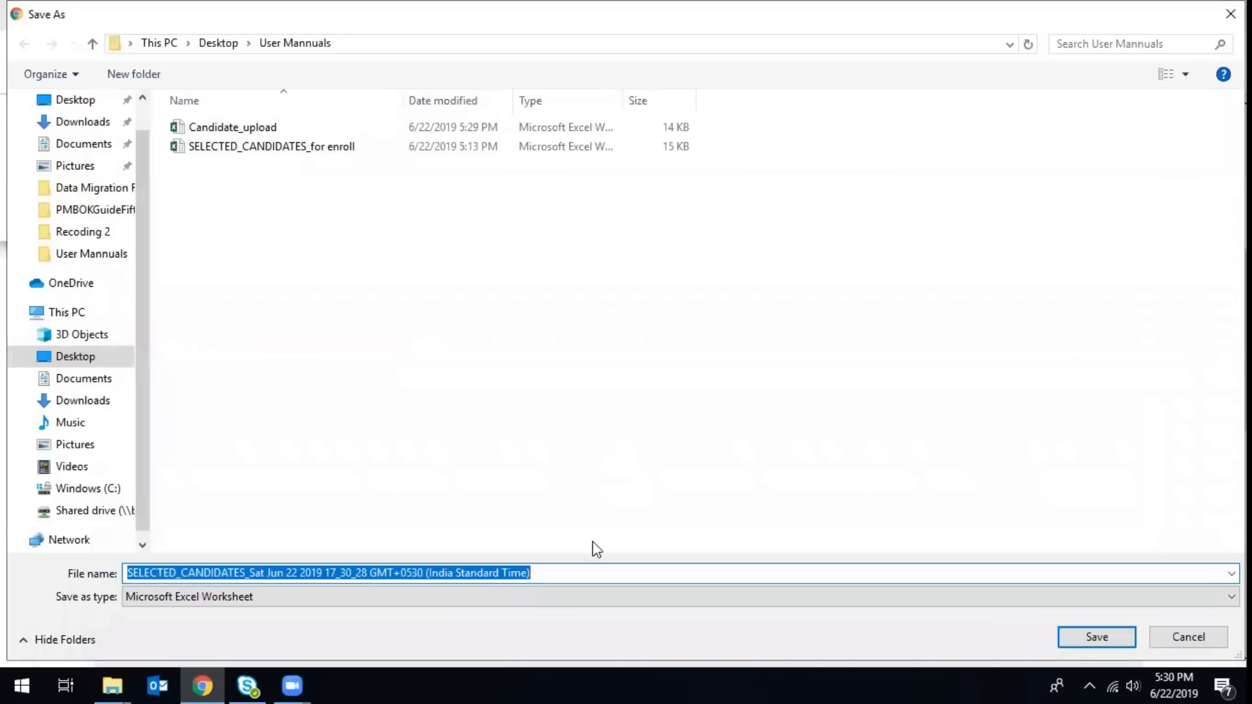
# Step: Save the report in User Mannuals as SELECTED_CANDIDATES_for enroll2, basing the name on the existing SELECTED_CANDIDATES_for enroll file
pyautogui.press('End')
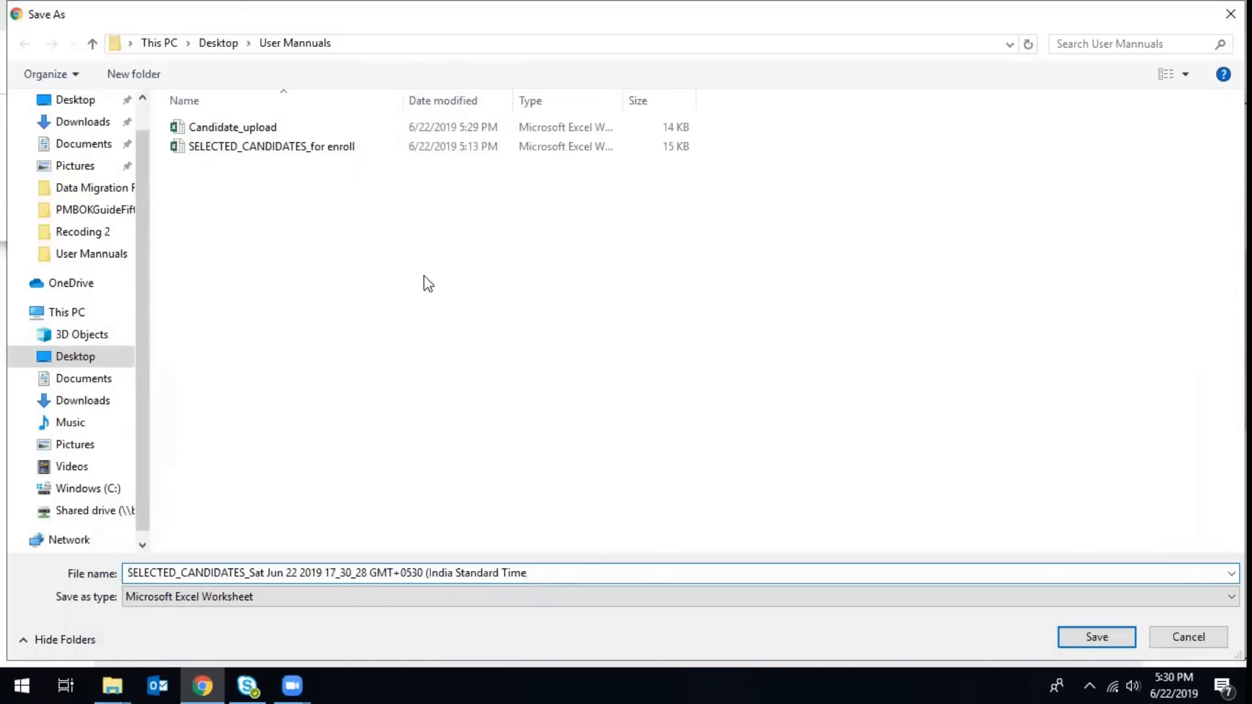
pyautogui.click(358, 149)
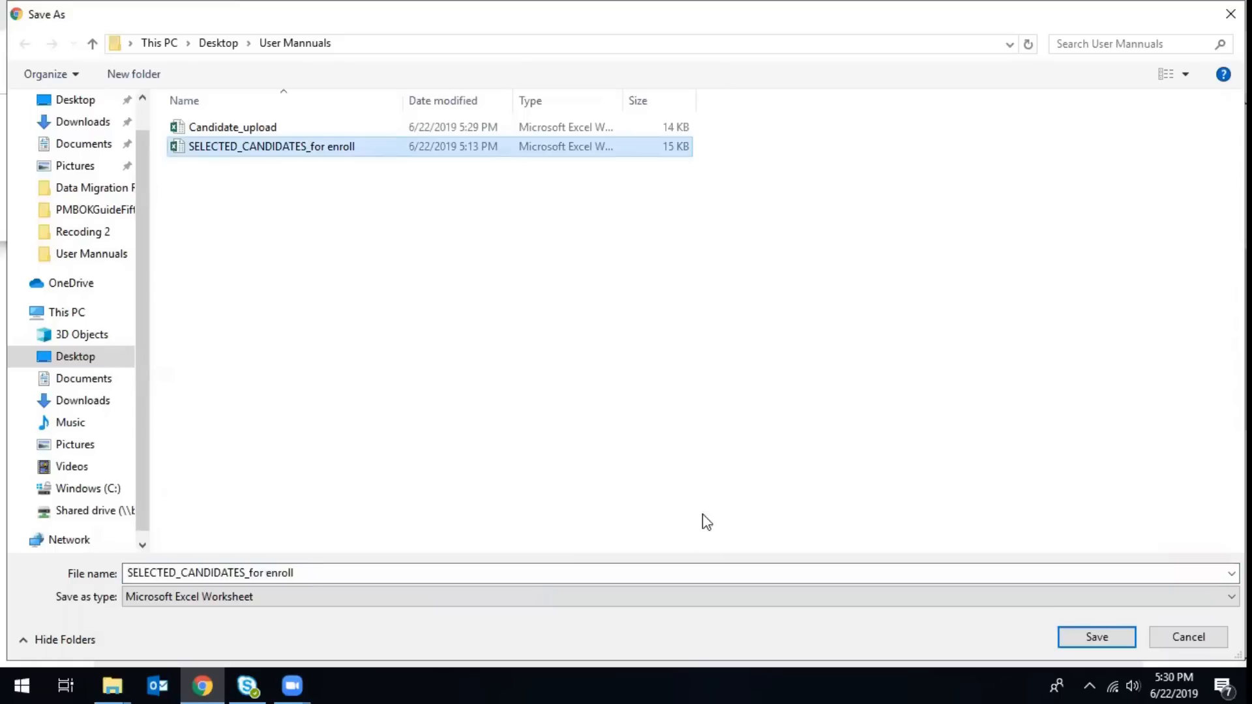
pyautogui.click(715, 574)
pyautogui.click(715, 574)
pyautogui.write('2')
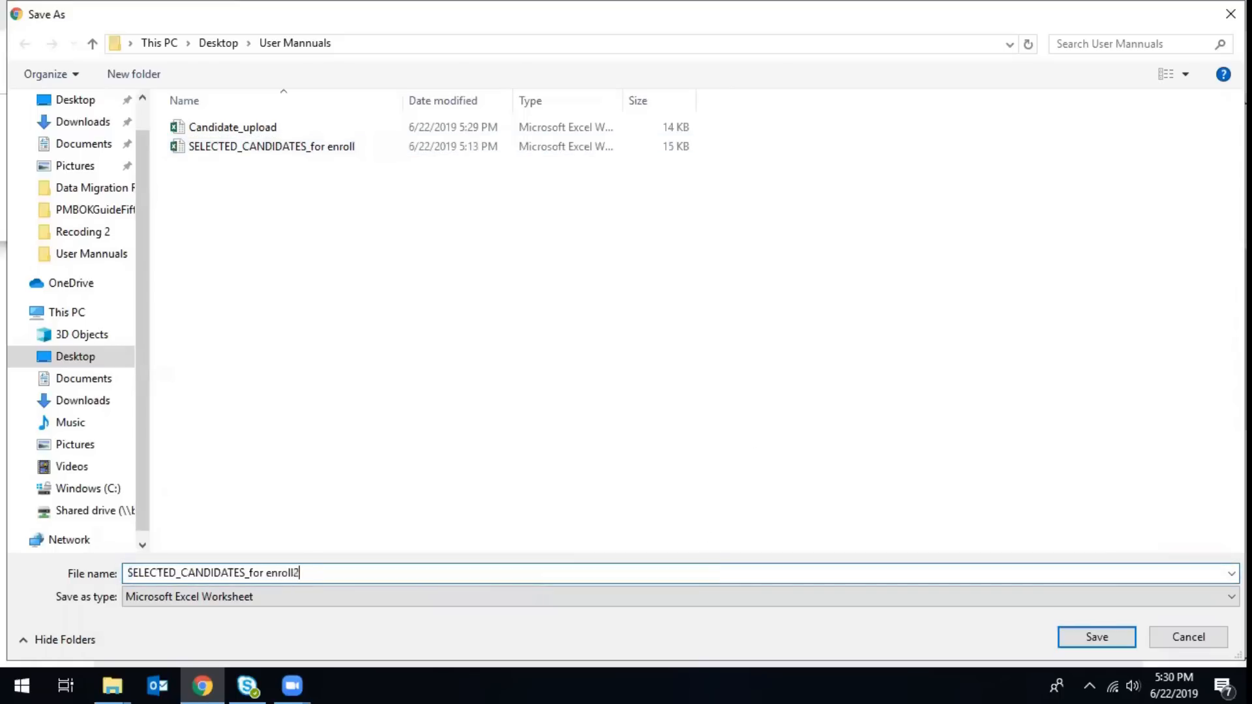
pyautogui.press('Return')
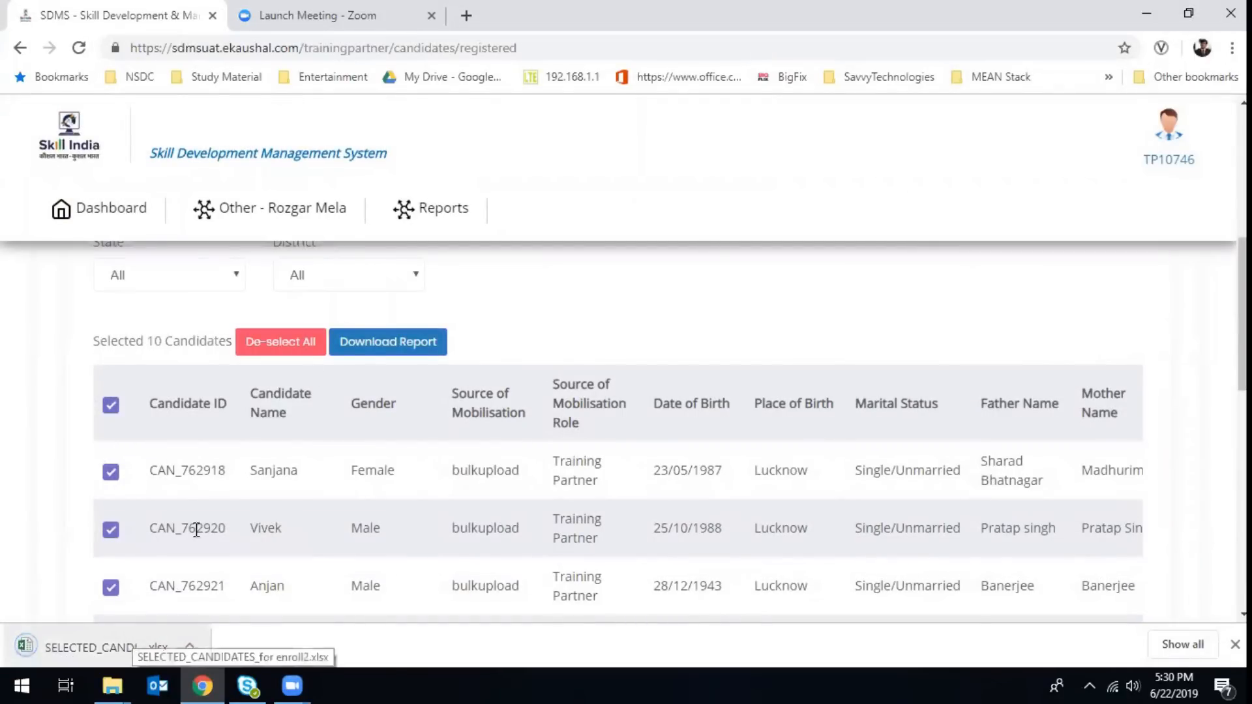
# Step: Open the downloaded SELECTED_CANDIDATES_for enroll2 workbook in Excel, accepting the content recovery, and enable editing
pyautogui.click(139, 645)
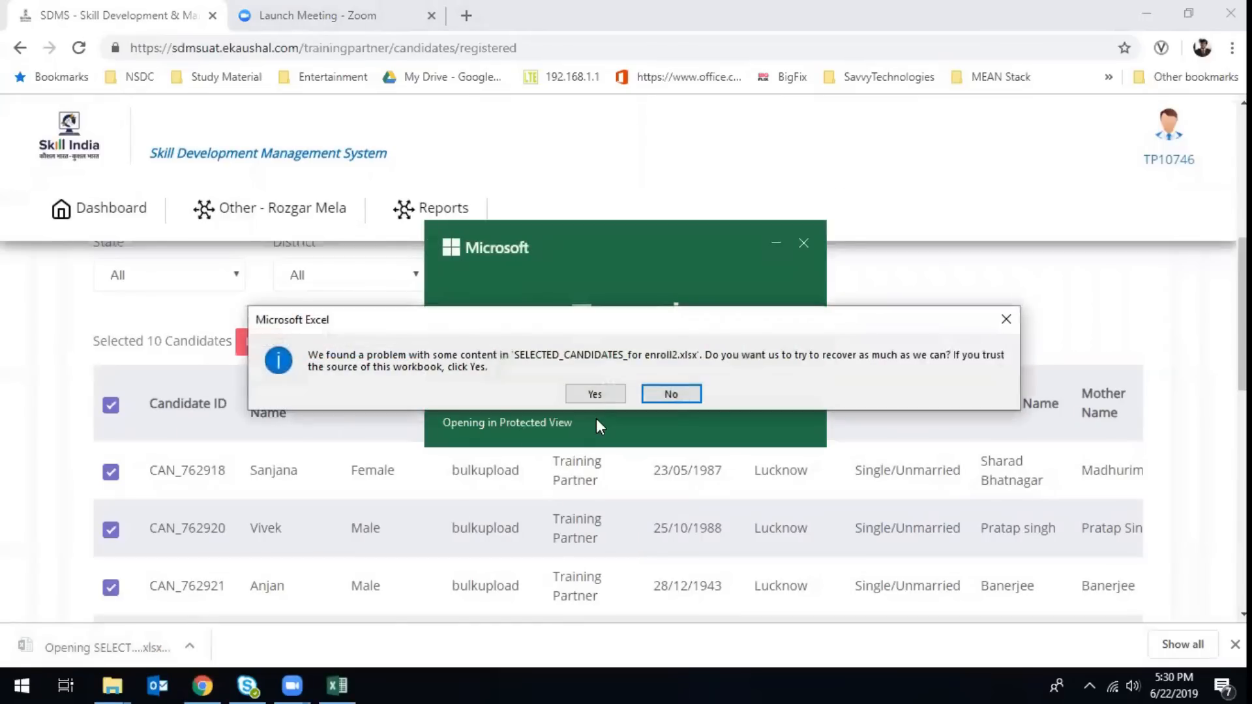
pyautogui.click(595, 393)
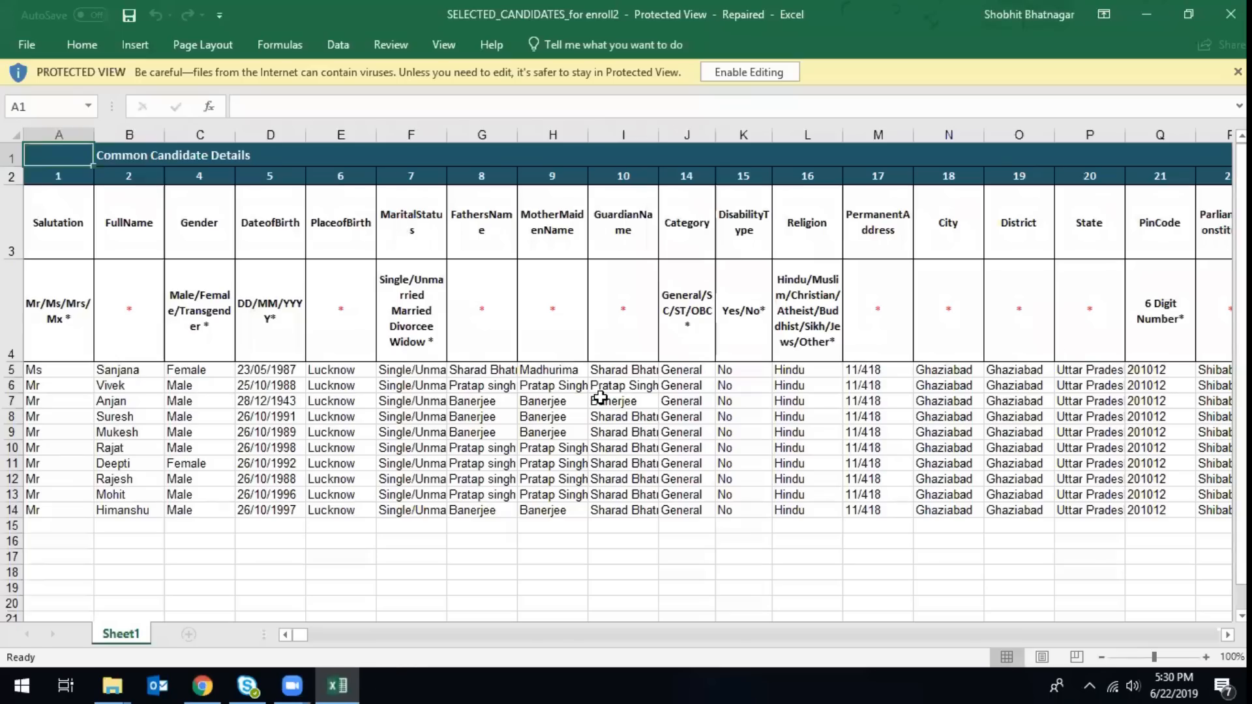
pyautogui.click(745, 73)
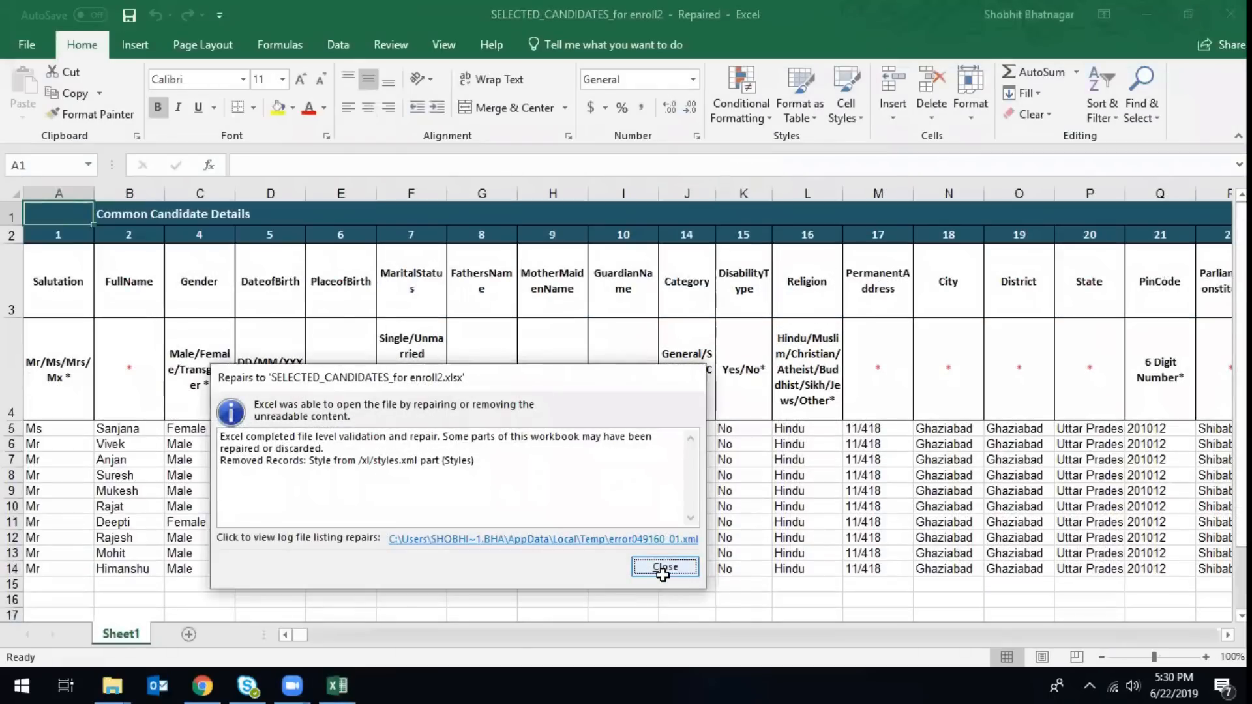
pyautogui.click(663, 566)
# Step: Save the repaired workbook over the existing SELECTED_CANDIDATES_for enroll2 file and close it
pyautogui.hotkey('ctrl', 's')
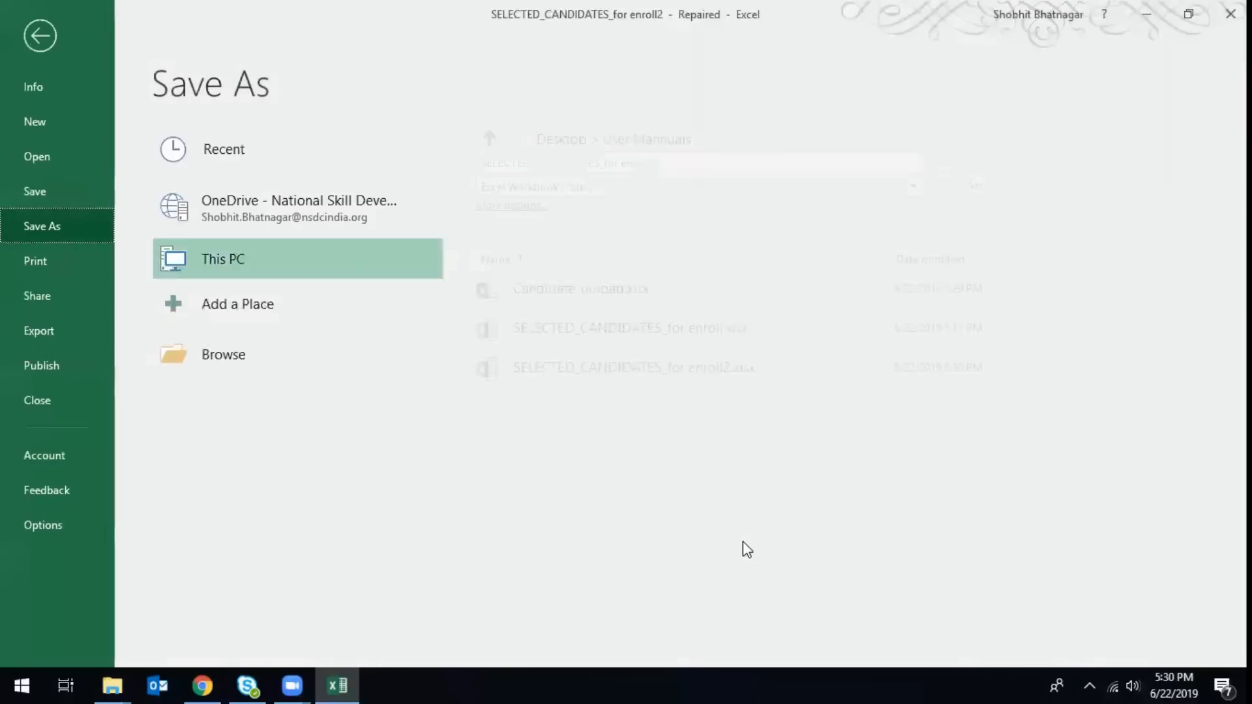
pyautogui.click(956, 184)
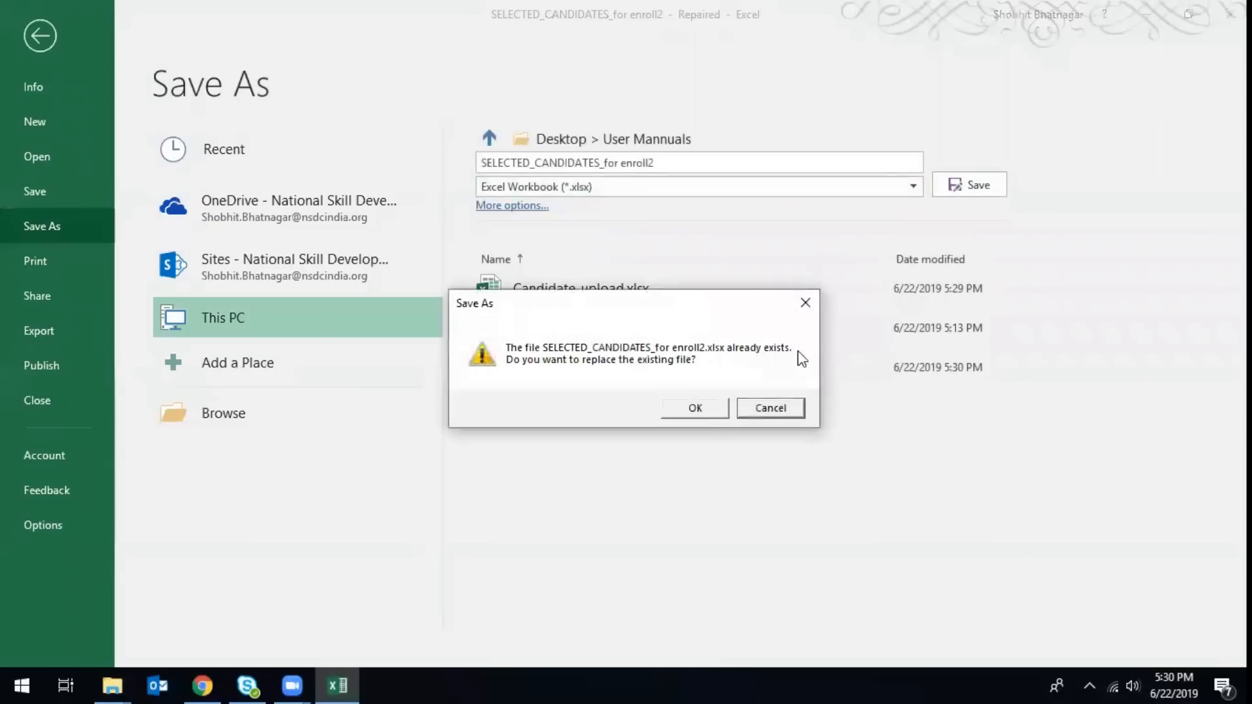
pyautogui.click(695, 409)
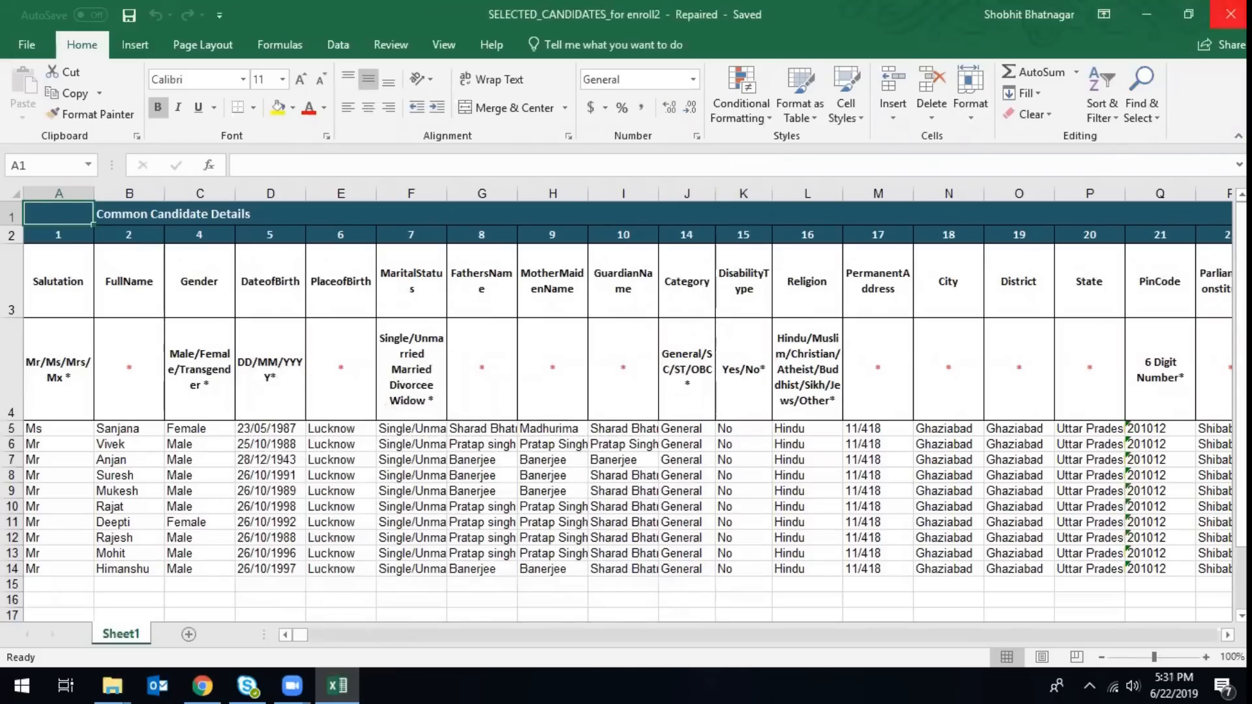
pyautogui.click(1231, 15)
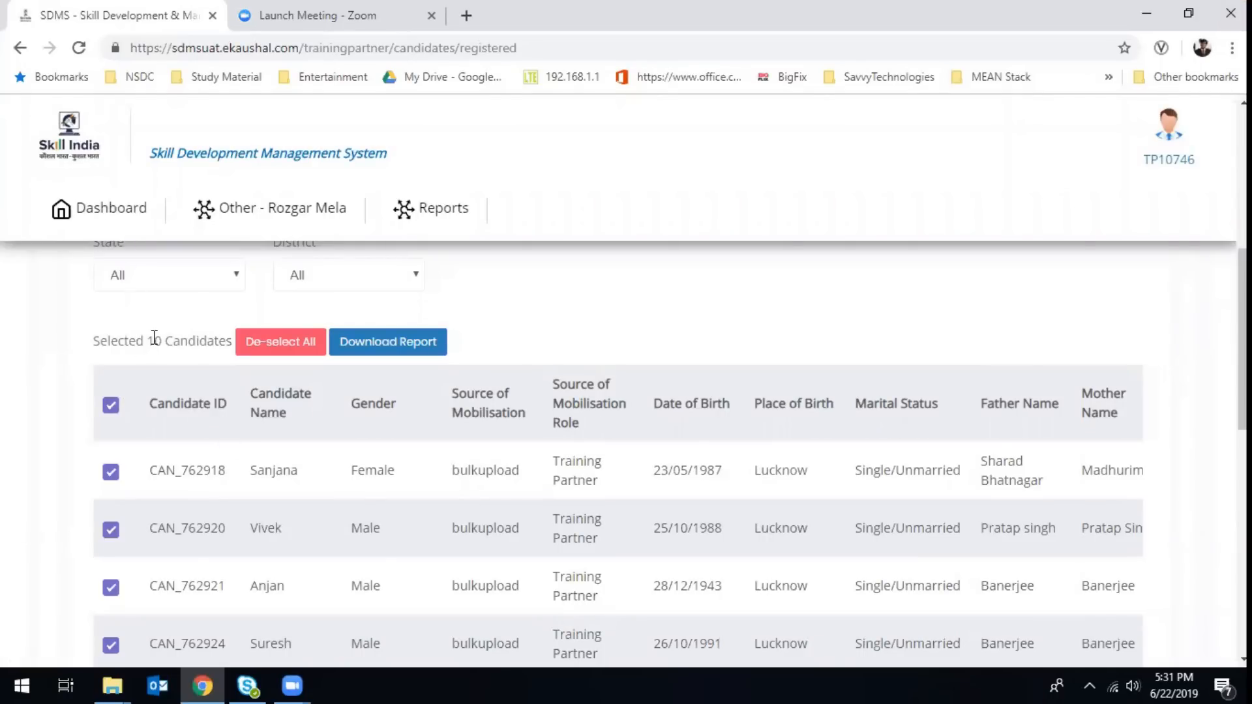
# Step: From the dashboard's schemes, open the details of the approved PMAY-Gramin - Project under the PMAY-Gramin scheme
pyautogui.click(111, 220)
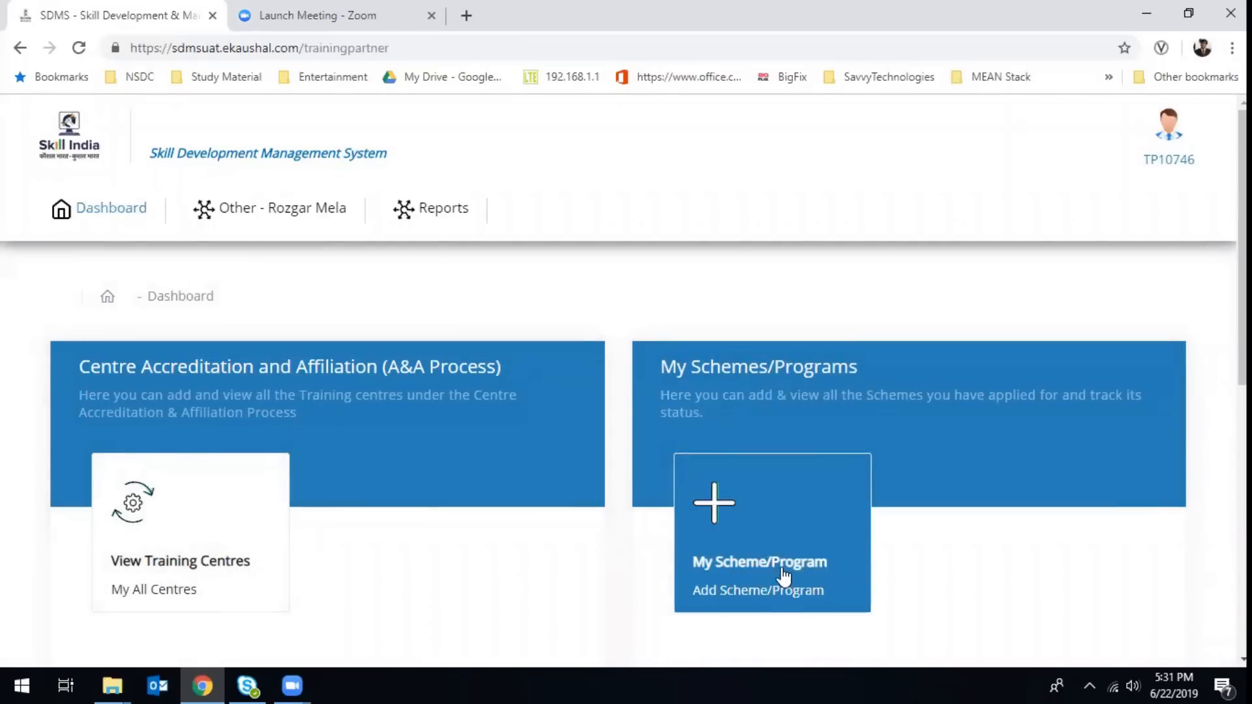
pyautogui.click(784, 577)
pyautogui.scroll(-2, 782, 567)
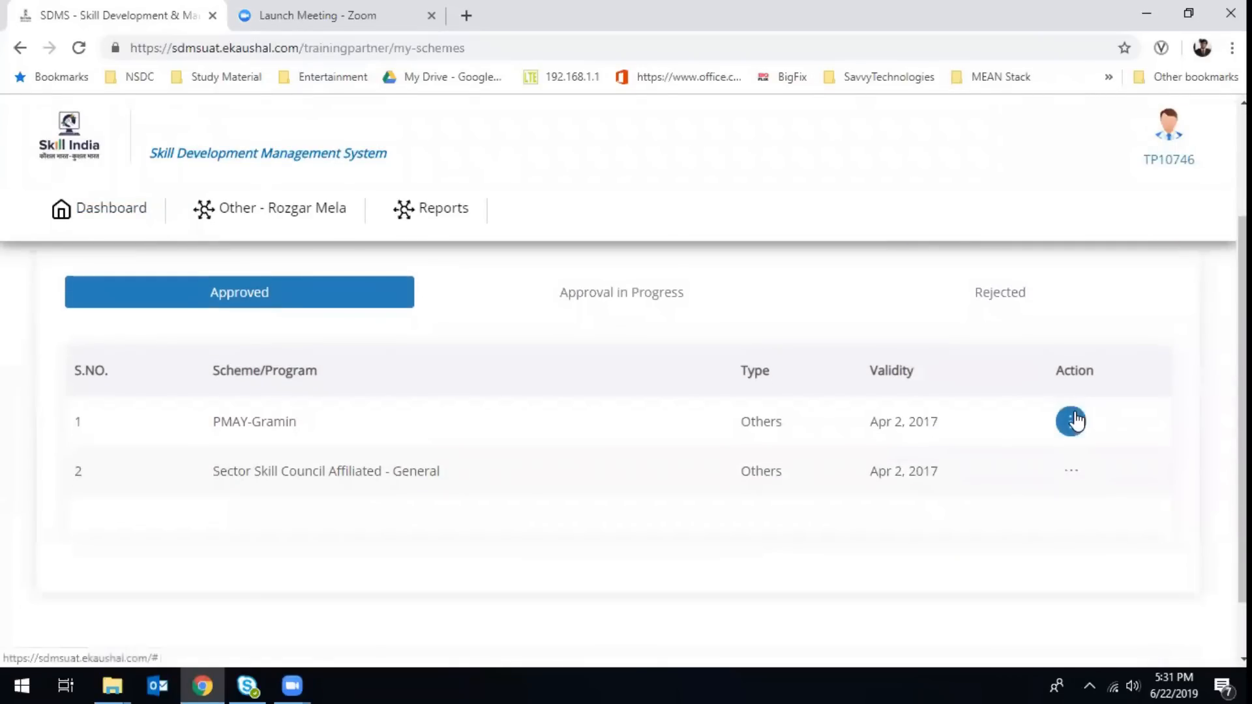
pyautogui.click(1073, 420)
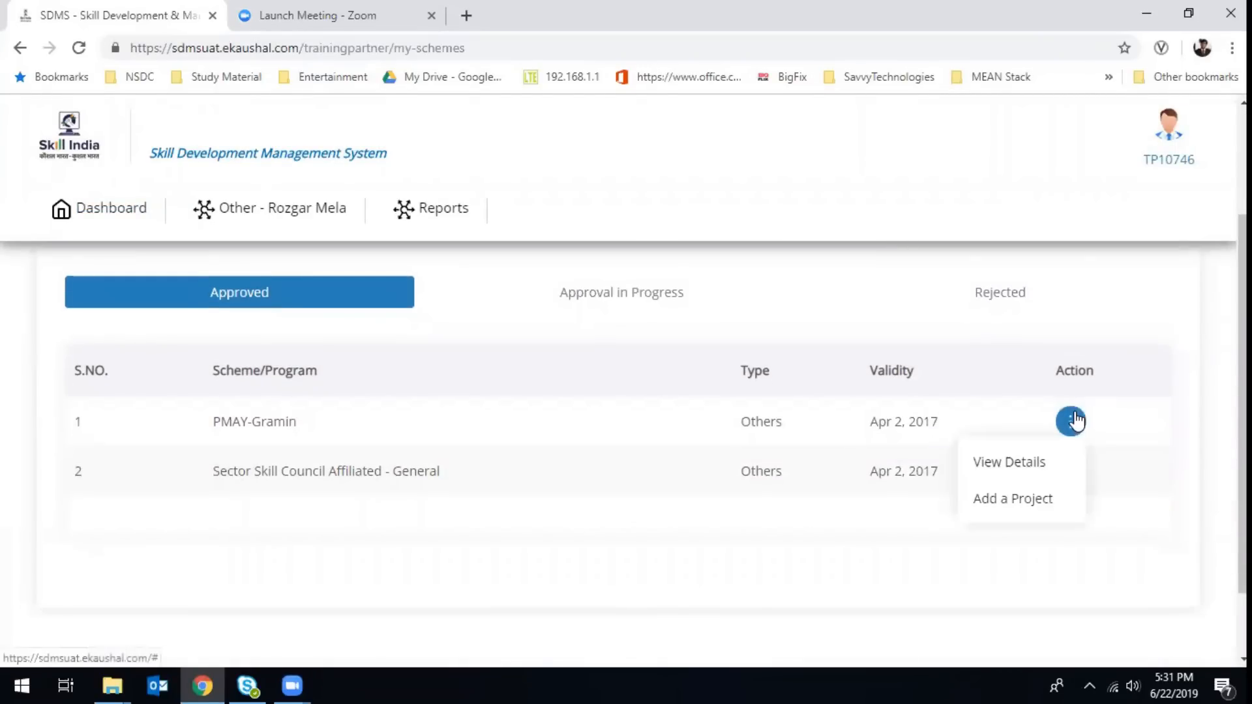
pyautogui.click(1039, 463)
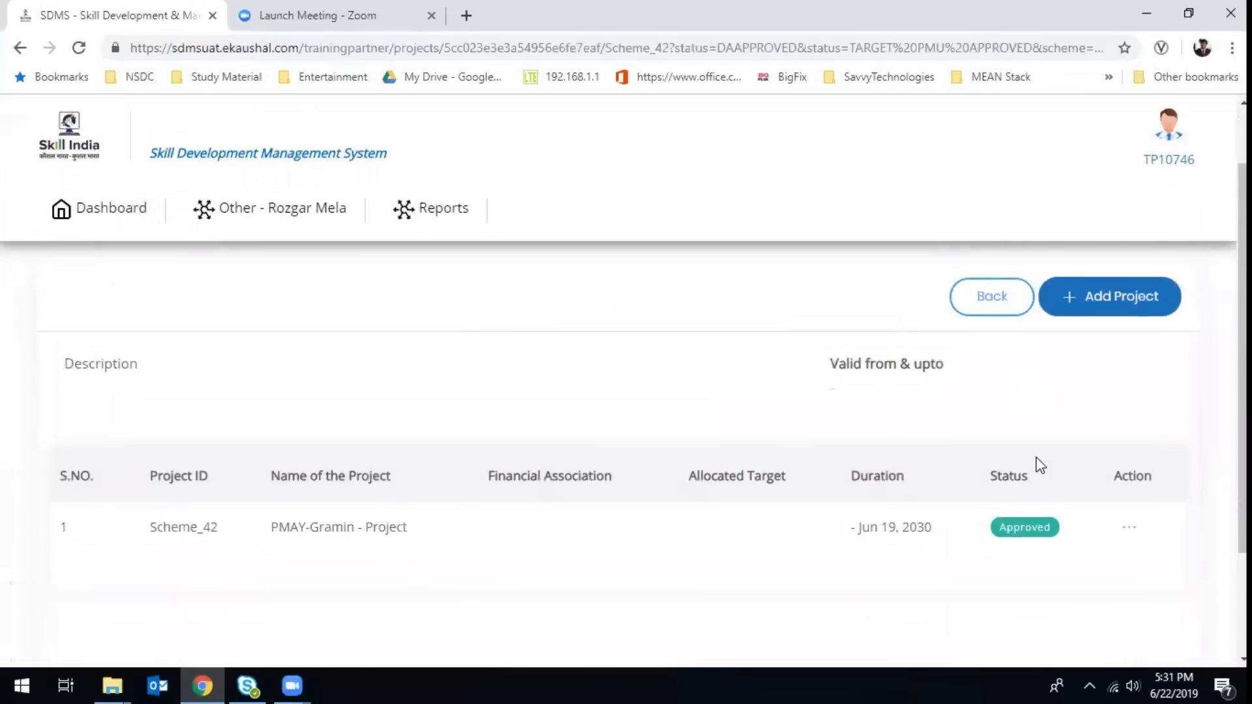
pyautogui.click(1129, 470)
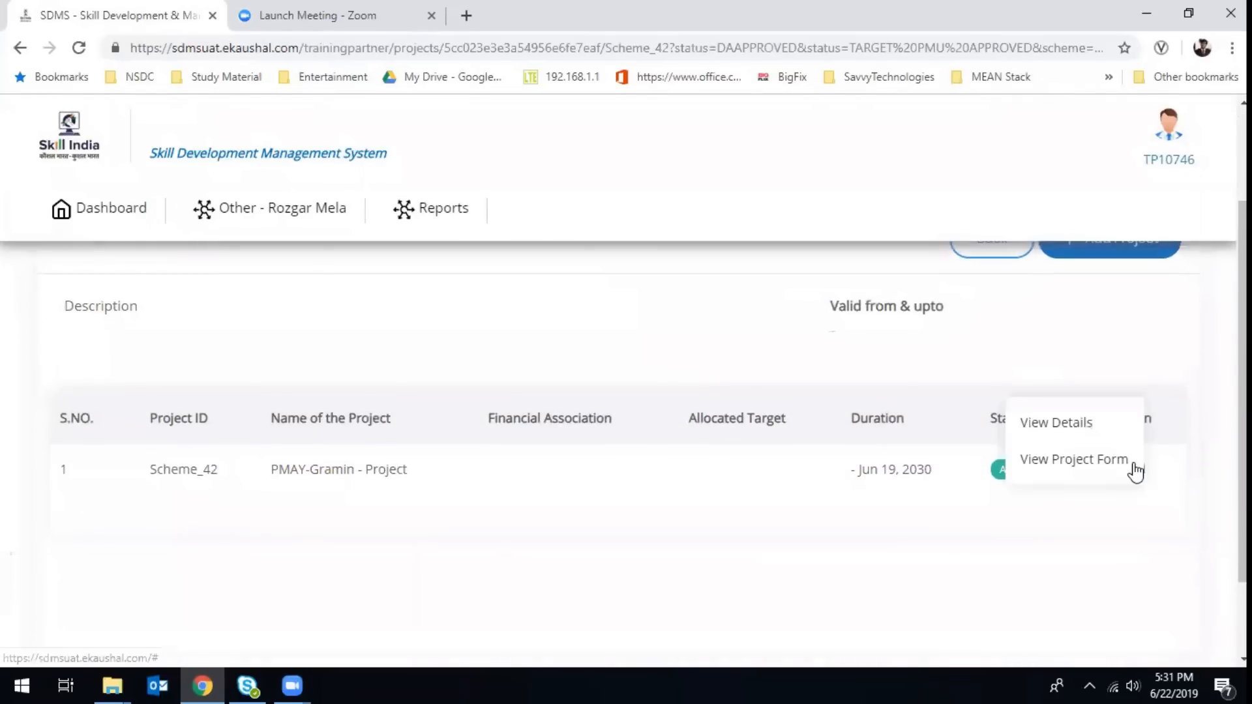
pyautogui.click(1093, 424)
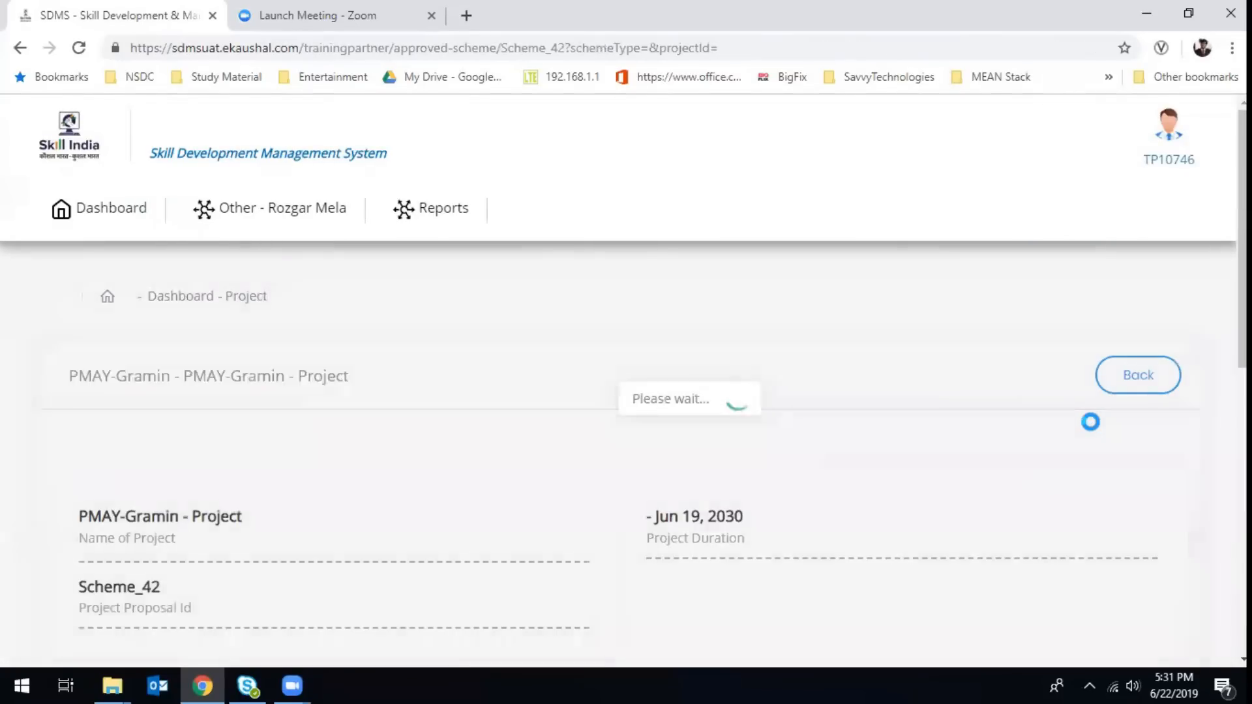
# Step: Open the details of the bhikapali pithora training centre aligned to PMAY-Gramin and review its batches section
pyautogui.scroll(-10, 1095, 430)
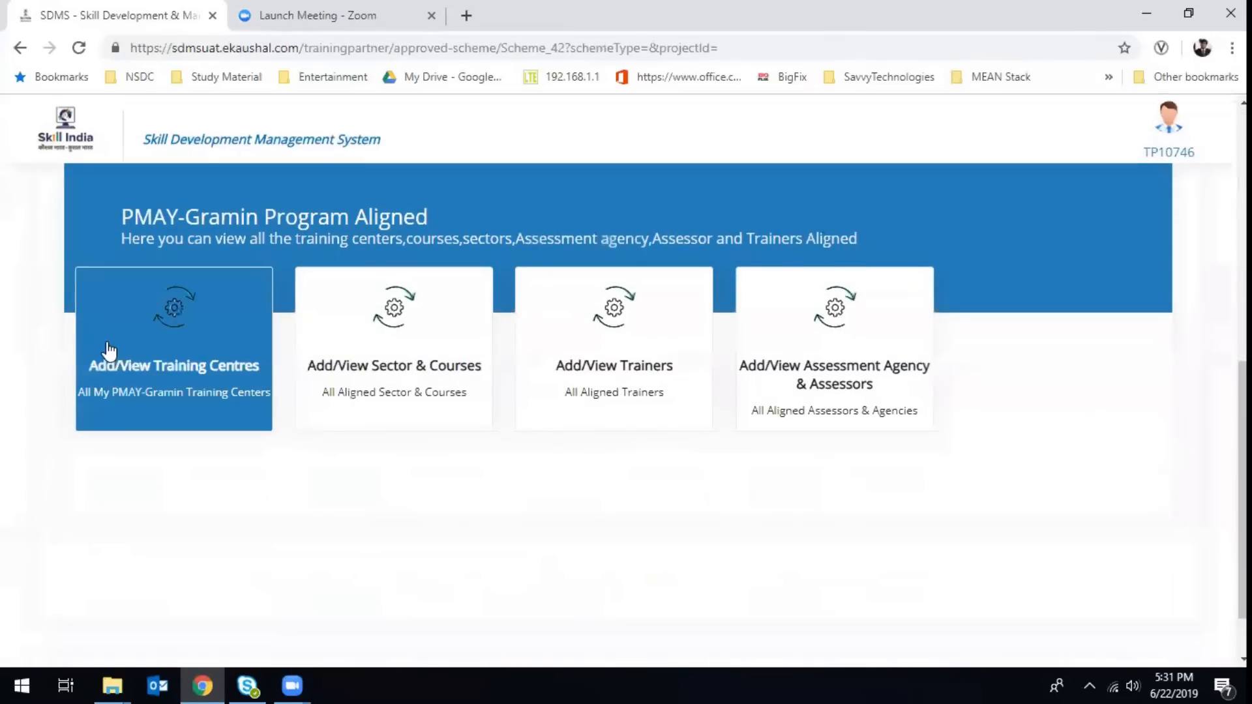
pyautogui.click(104, 355)
pyautogui.scroll(-3, 553, 541)
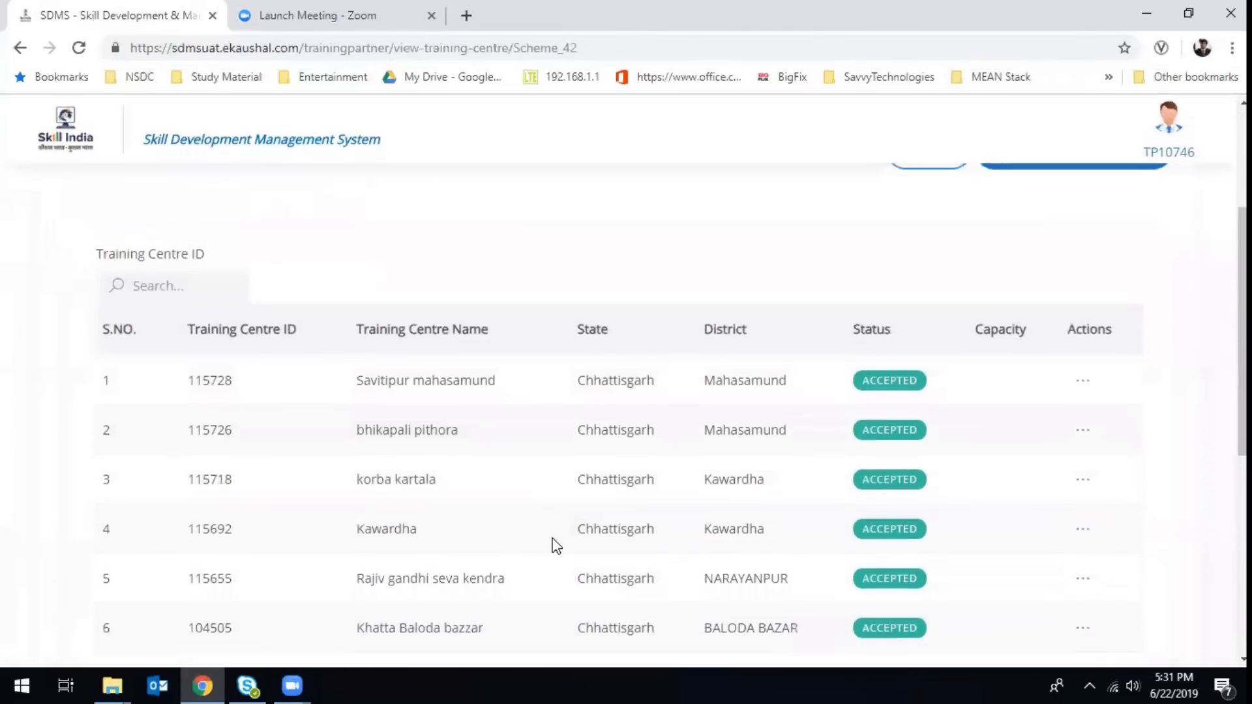
pyautogui.click(1082, 388)
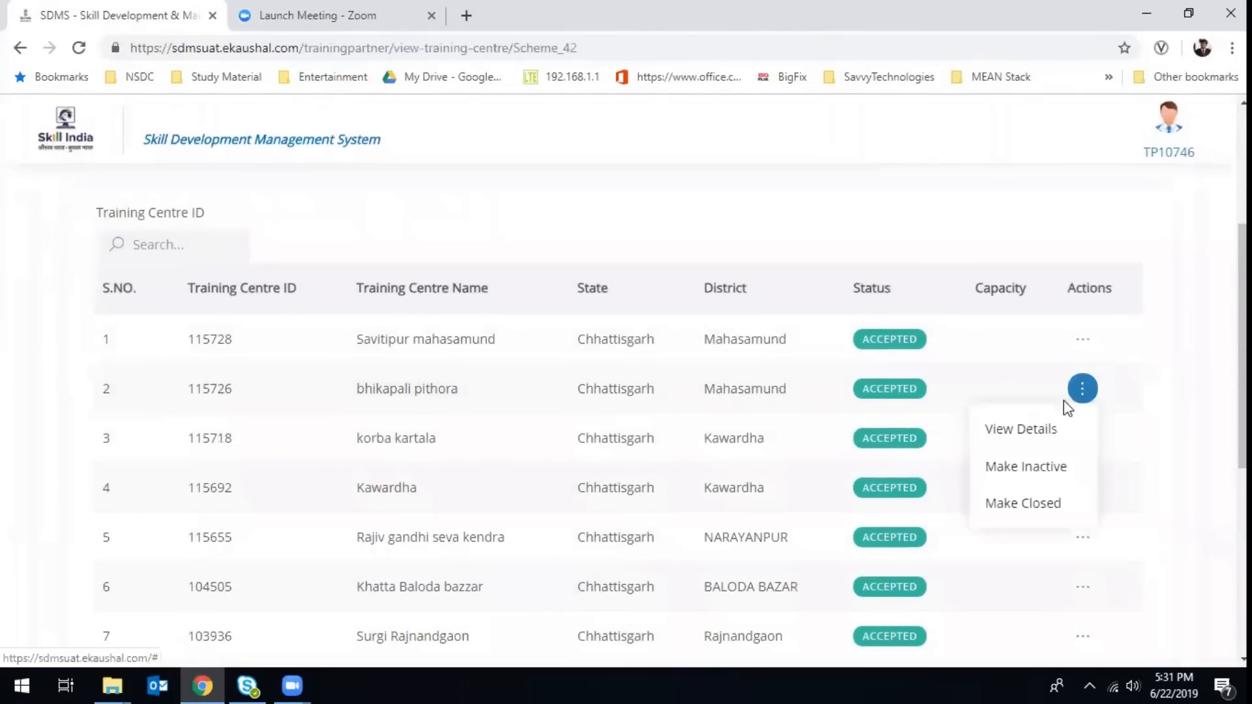
pyautogui.click(1047, 432)
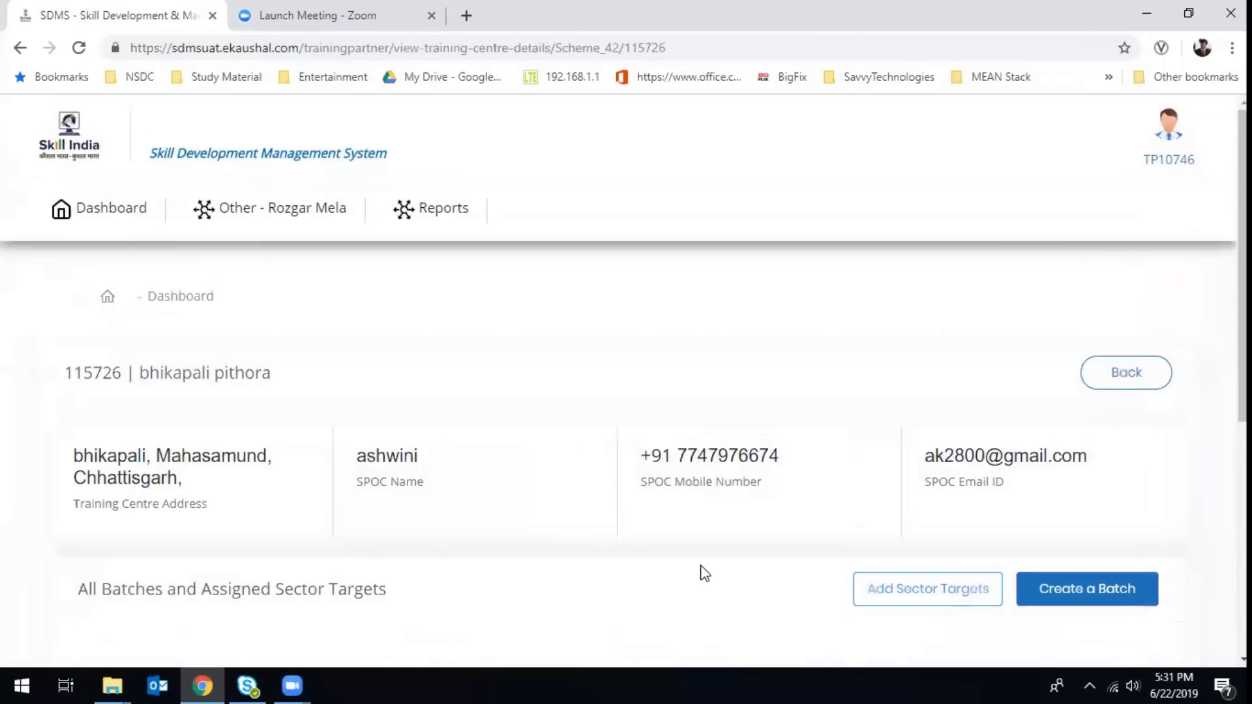
pyautogui.scroll(-4, 700, 569)
pyautogui.scroll(-1, 702, 568)
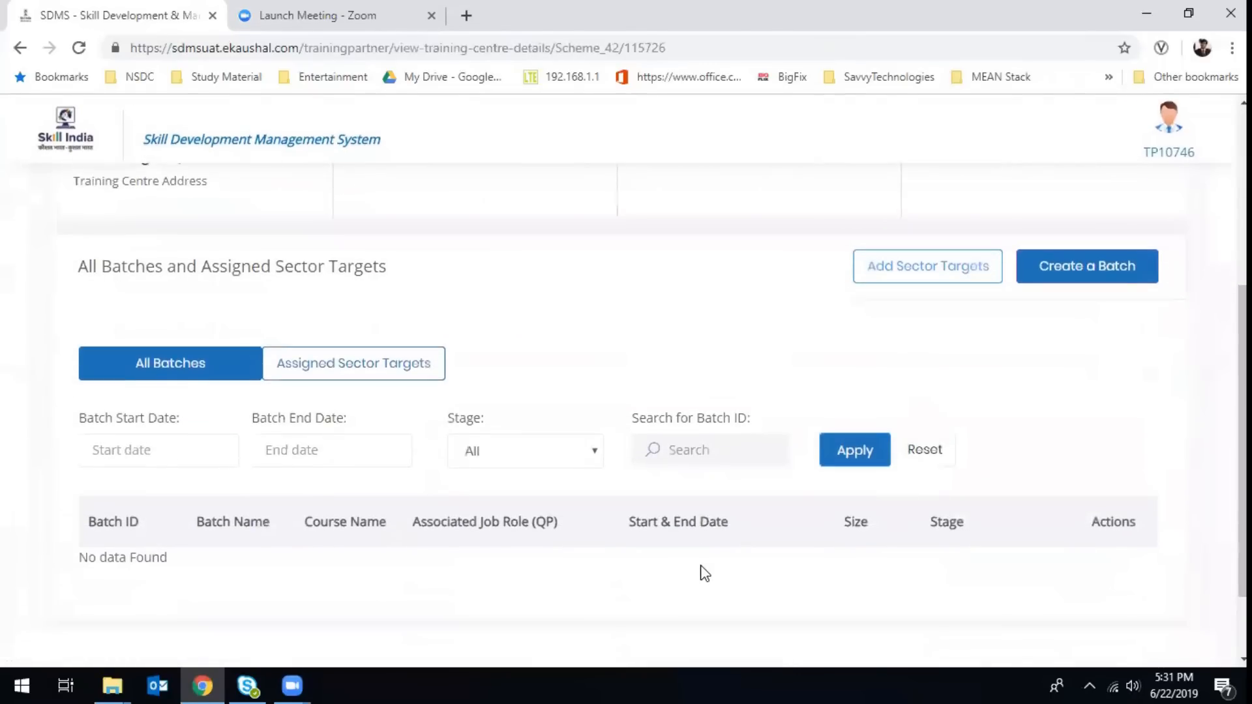
pyautogui.scroll(5, 1075, 283)
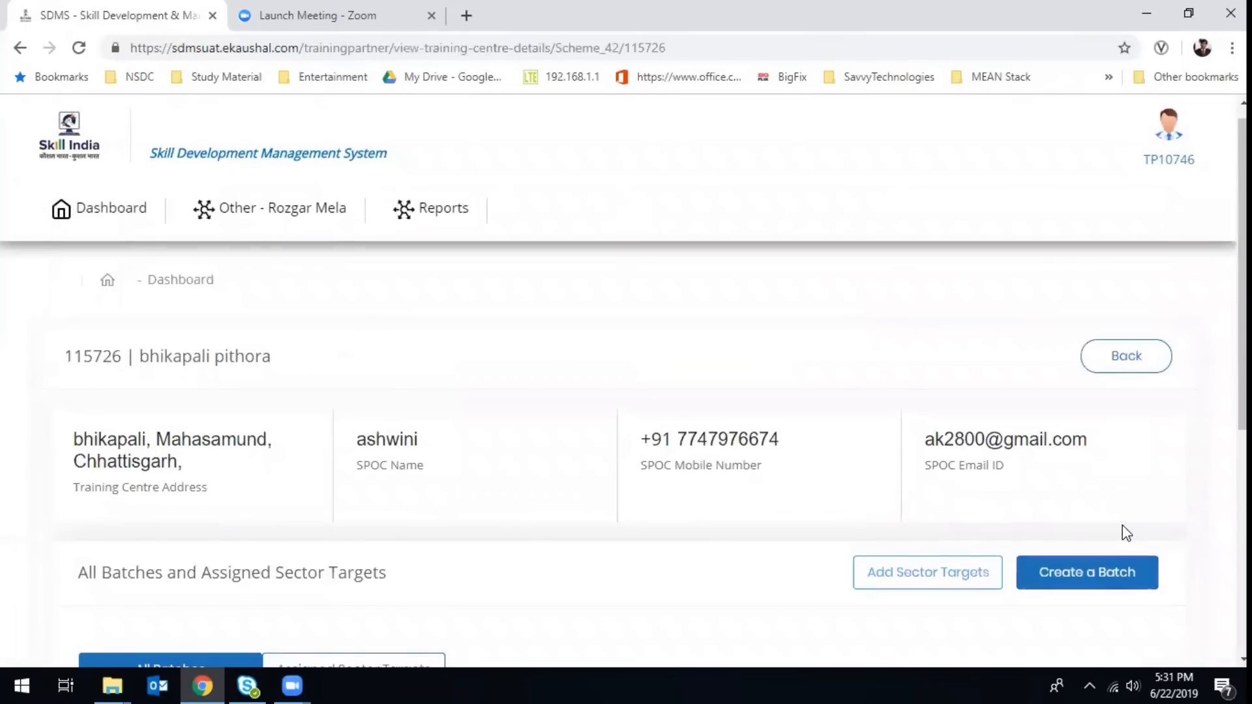
# Step: Start creating a batch for this training centre and name it Cloud Computing 2018-19
pyautogui.click(1093, 578)
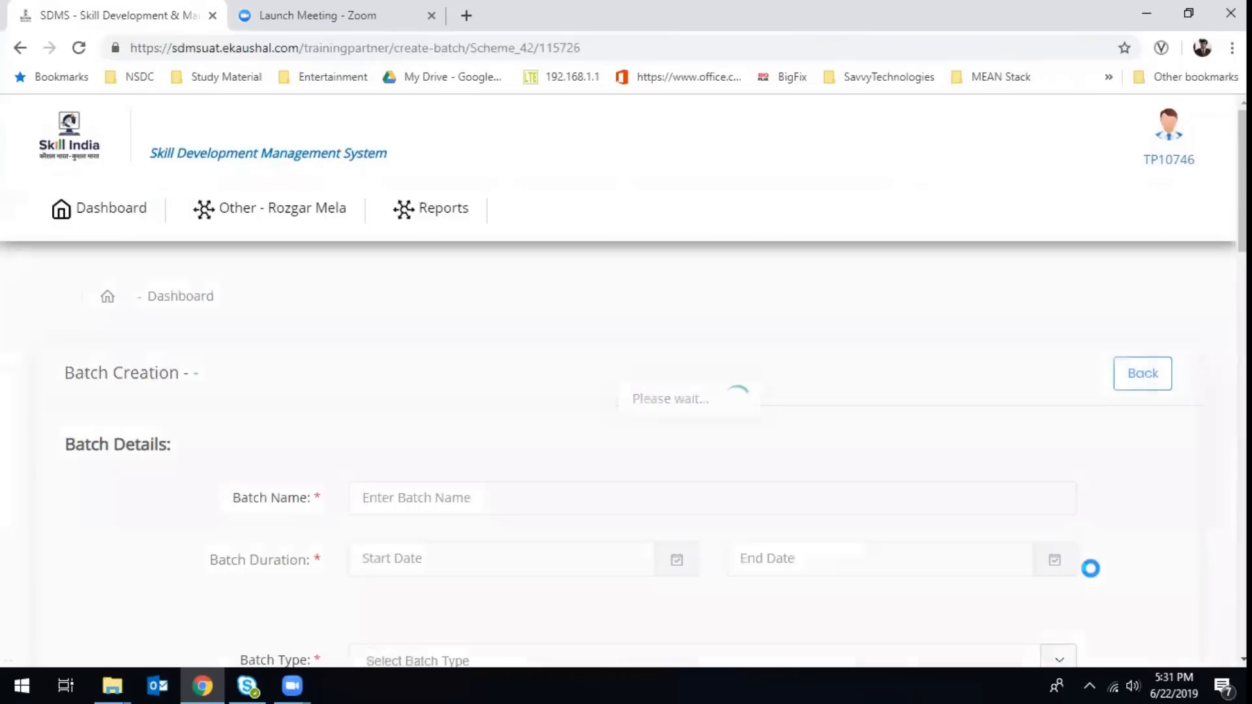
pyautogui.scroll(-2, 667, 508)
pyautogui.scroll(1, 666, 515)
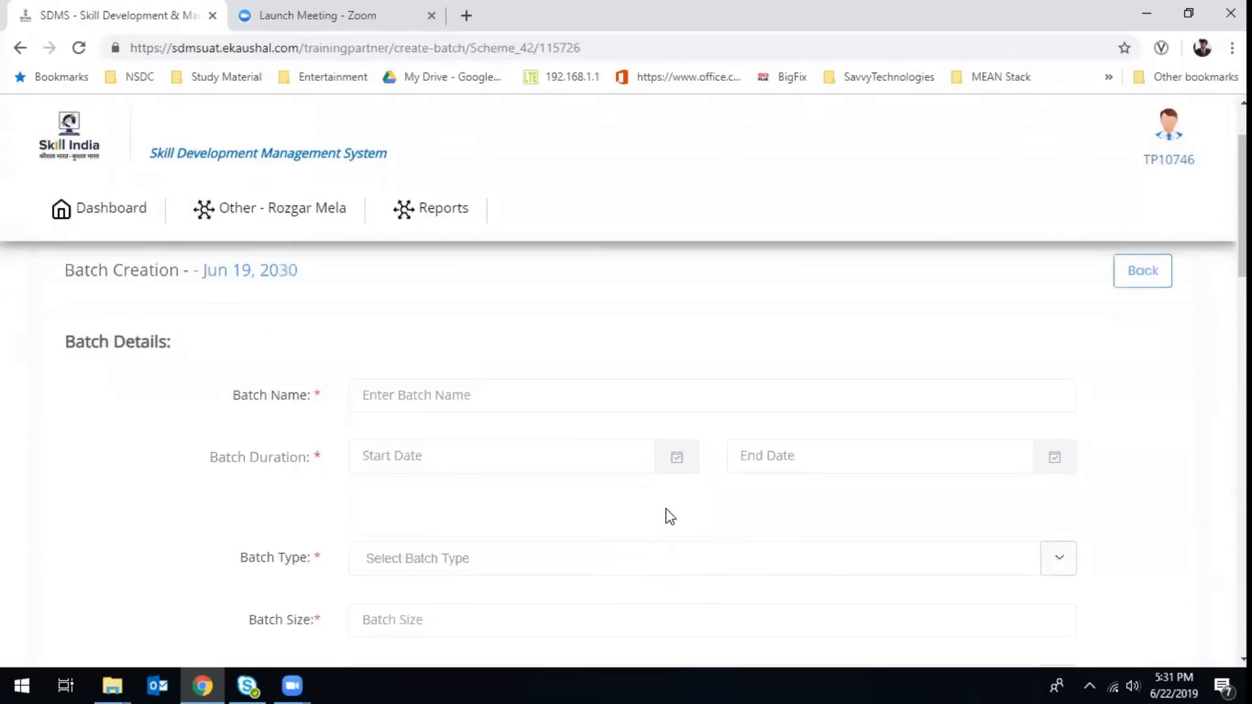
pyautogui.click(576, 431)
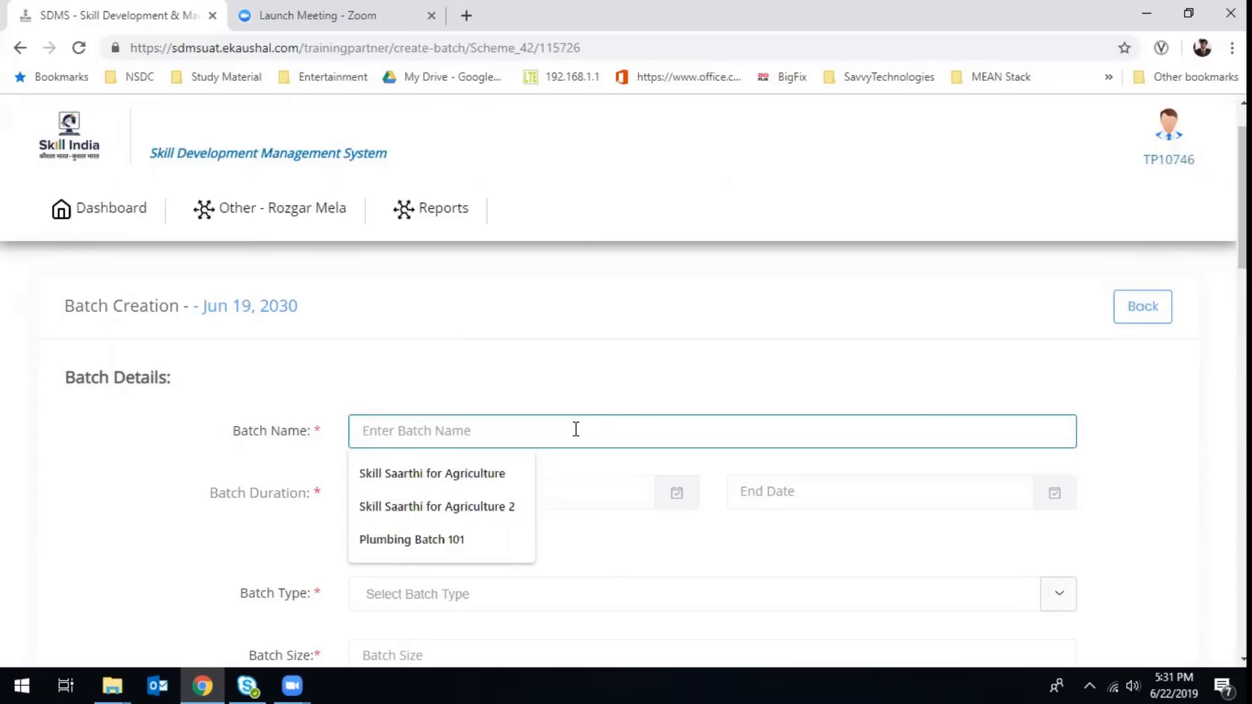
pyautogui.write('Cloud Computing 2018-19')
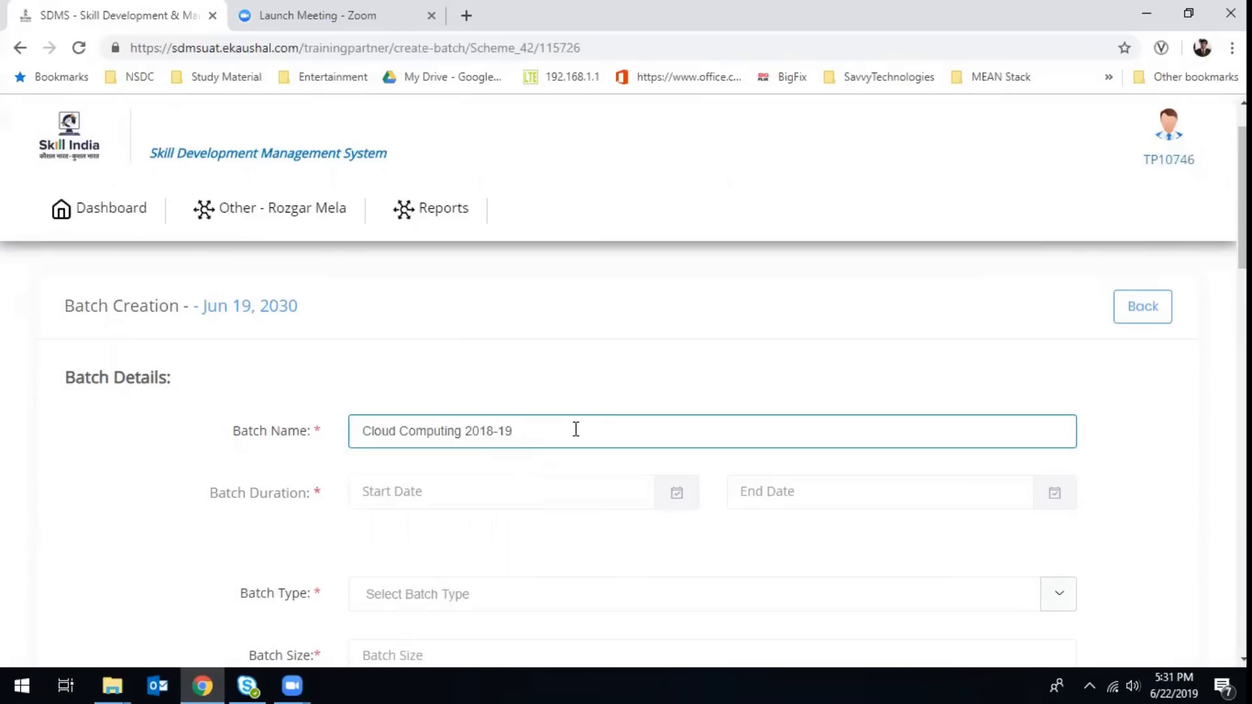
# Step: Set the batch start date to 01/08/2019
pyautogui.press('Tab')
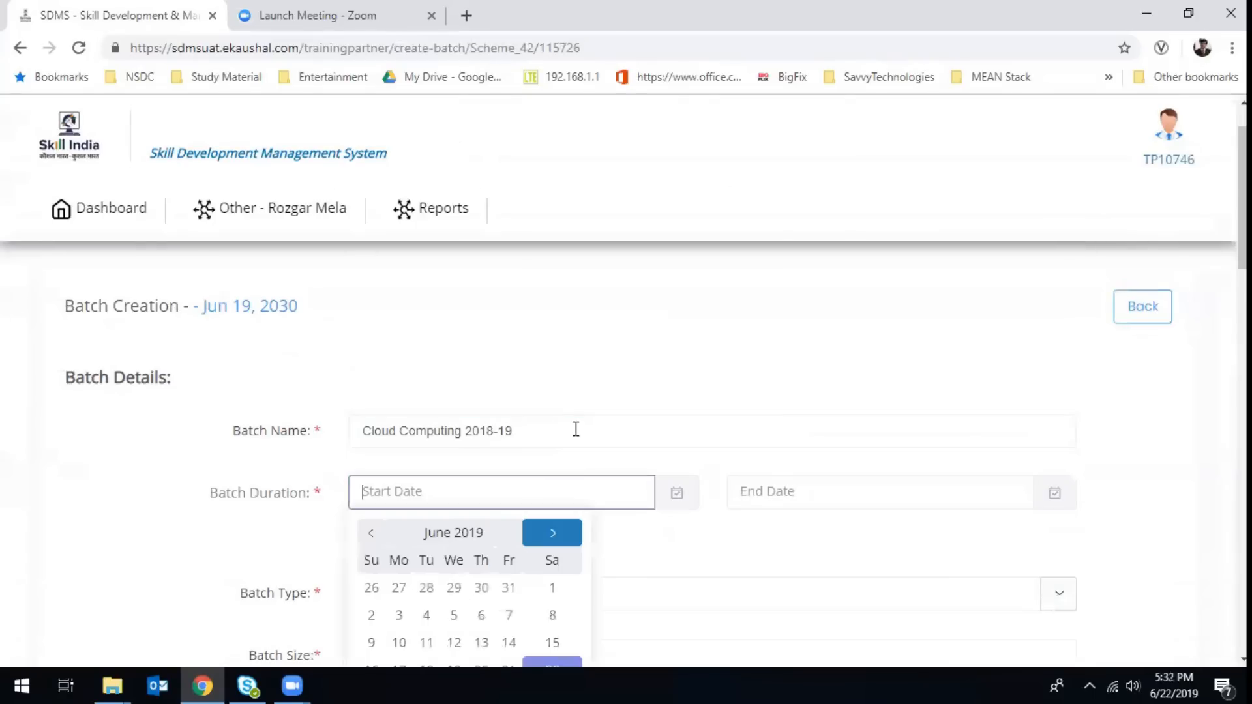
pyautogui.click(552, 541)
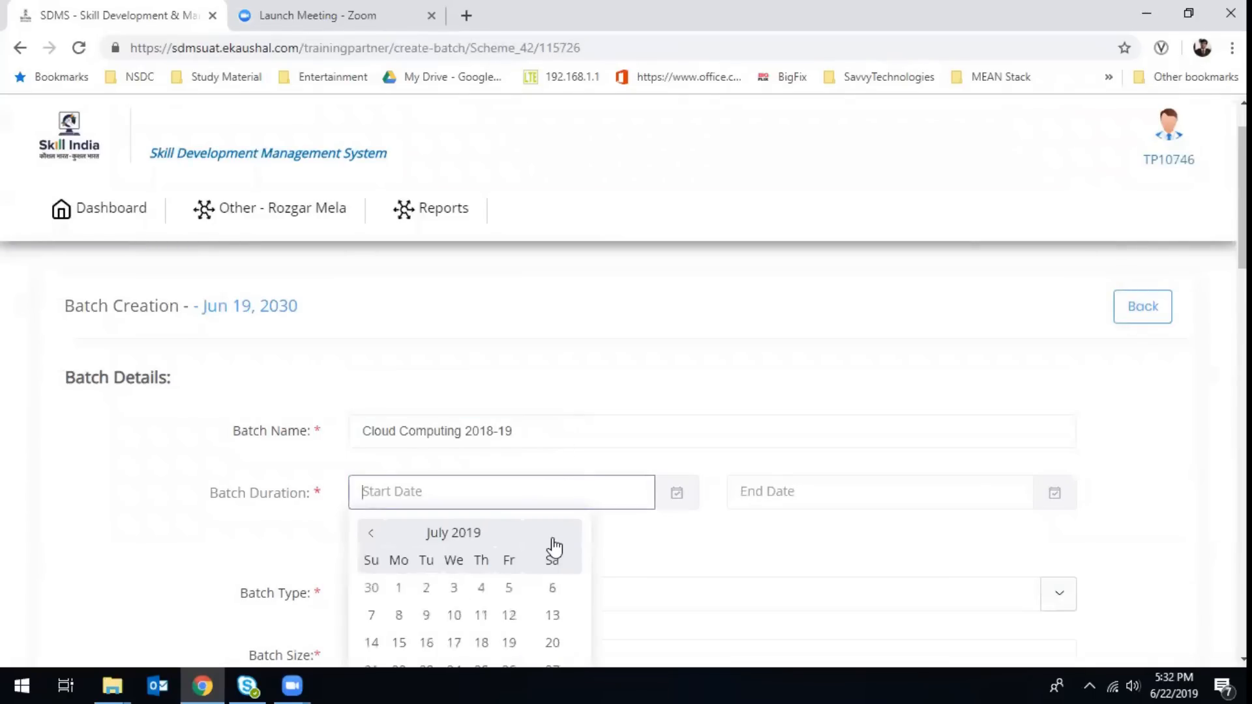
pyautogui.click(399, 589)
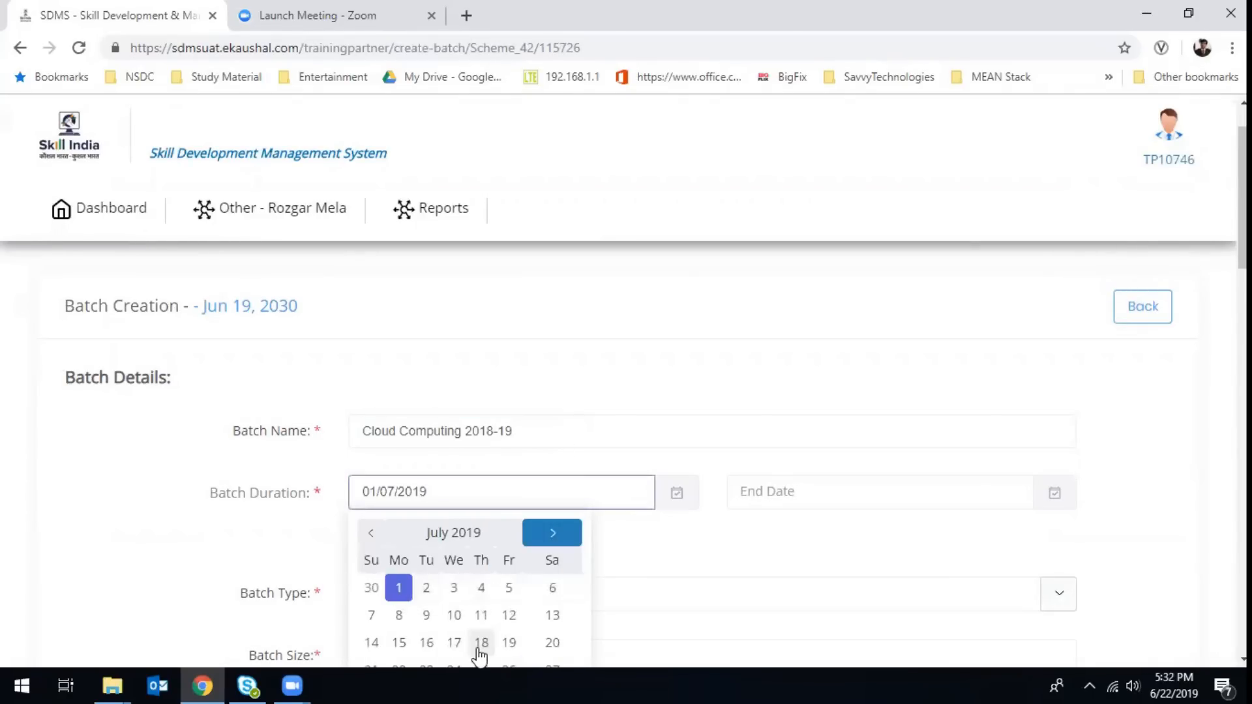
pyautogui.scroll(-2, 480, 657)
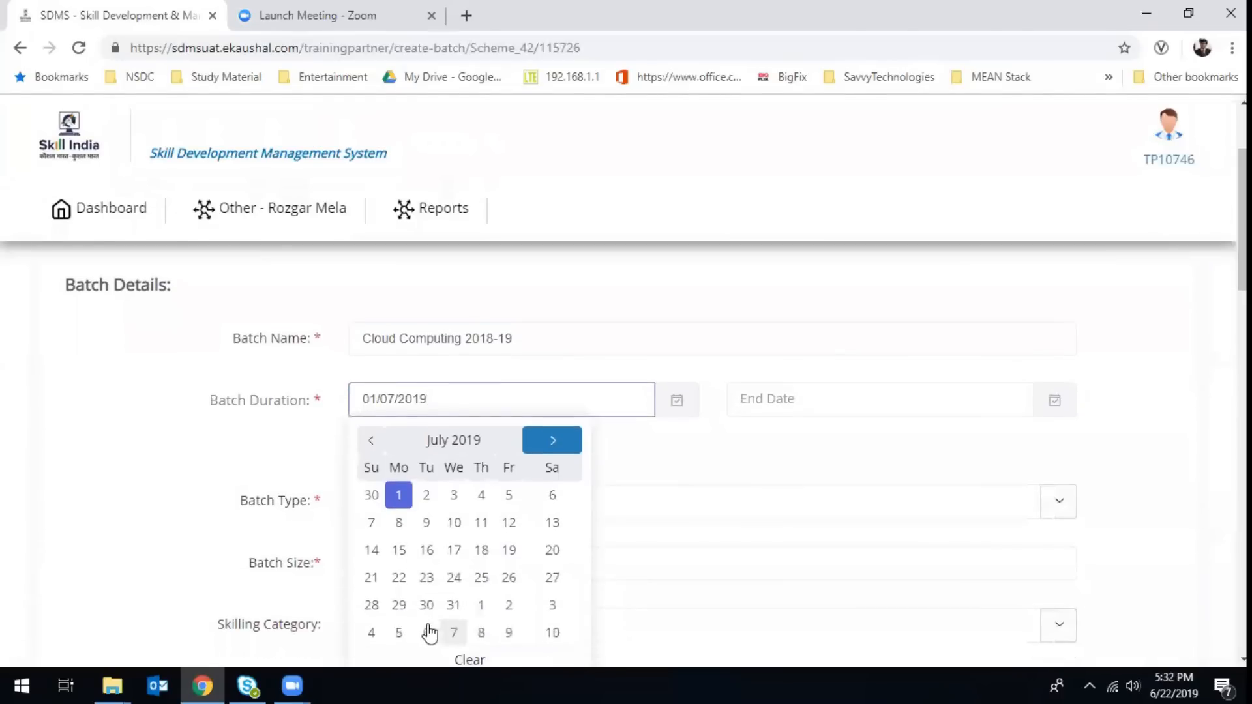
pyautogui.click(481, 607)
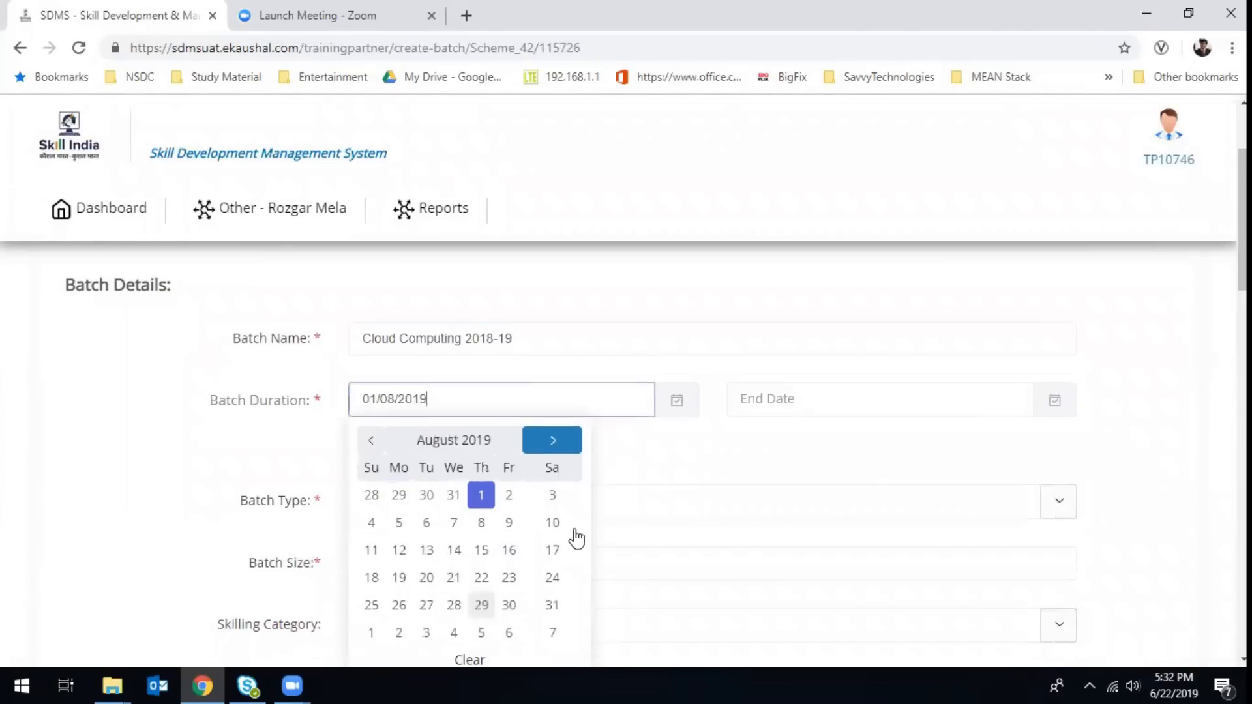
# Step: Set the batch end date to 30/09/2019 and close the calendar
pyautogui.click(1044, 400)
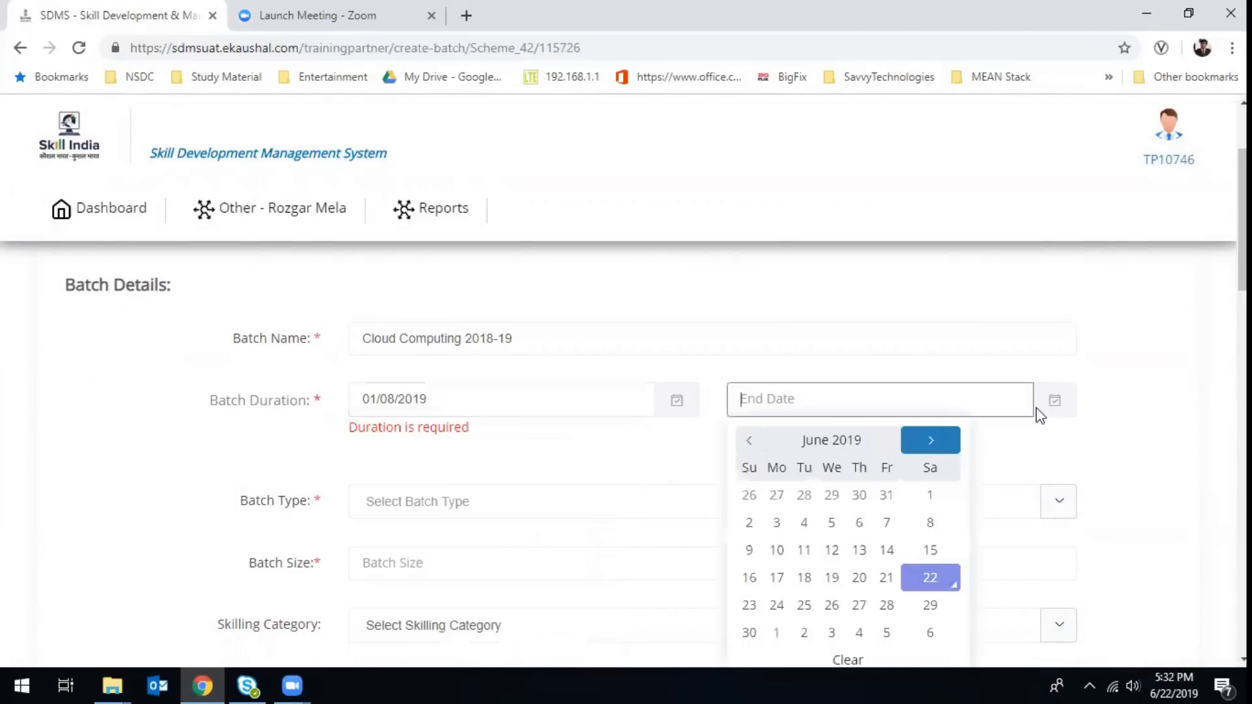
pyautogui.click(923, 448)
pyautogui.doubleClick(923, 448)
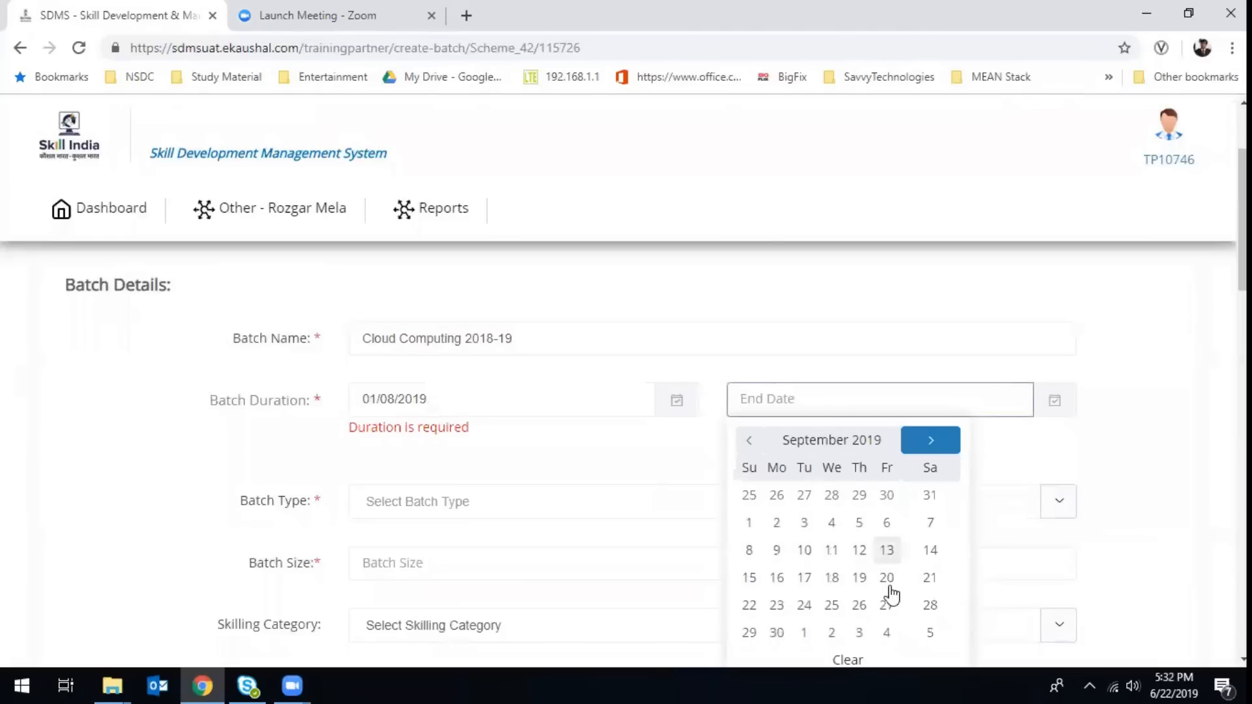
pyautogui.click(773, 633)
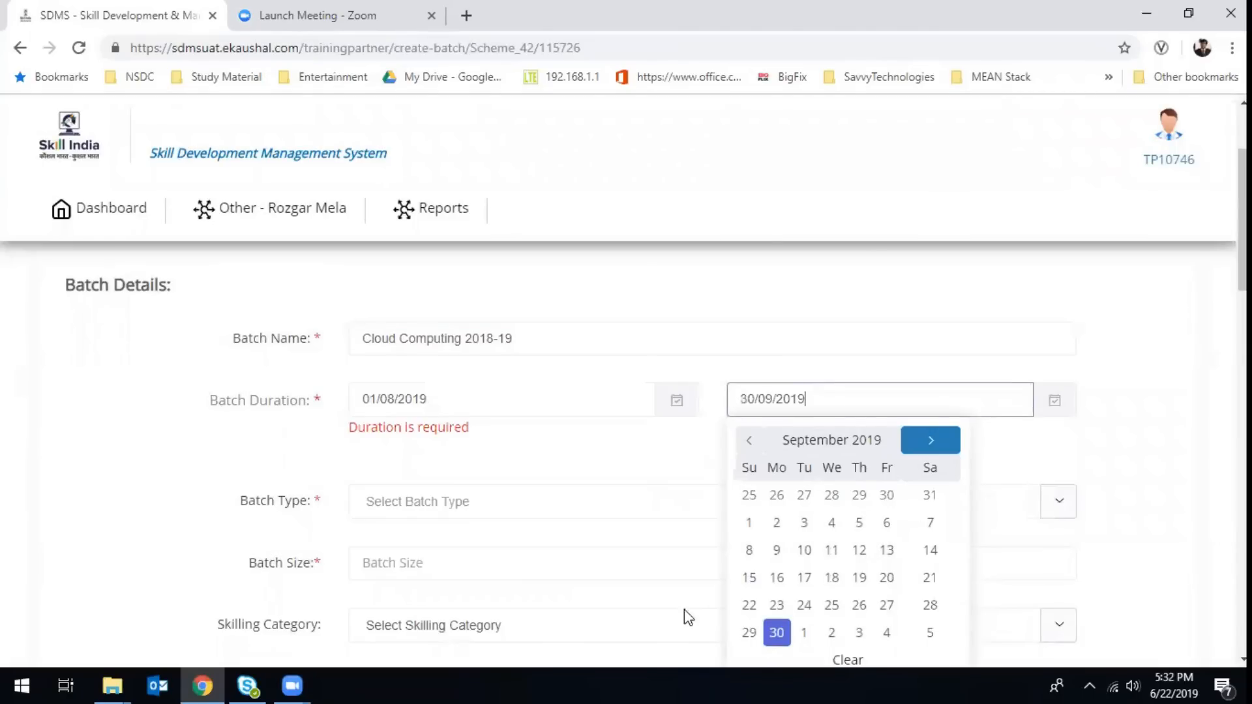
pyautogui.click(562, 457)
# Step: Set the batch type to Regular and place the cursor in the batch size field
pyautogui.click(555, 512)
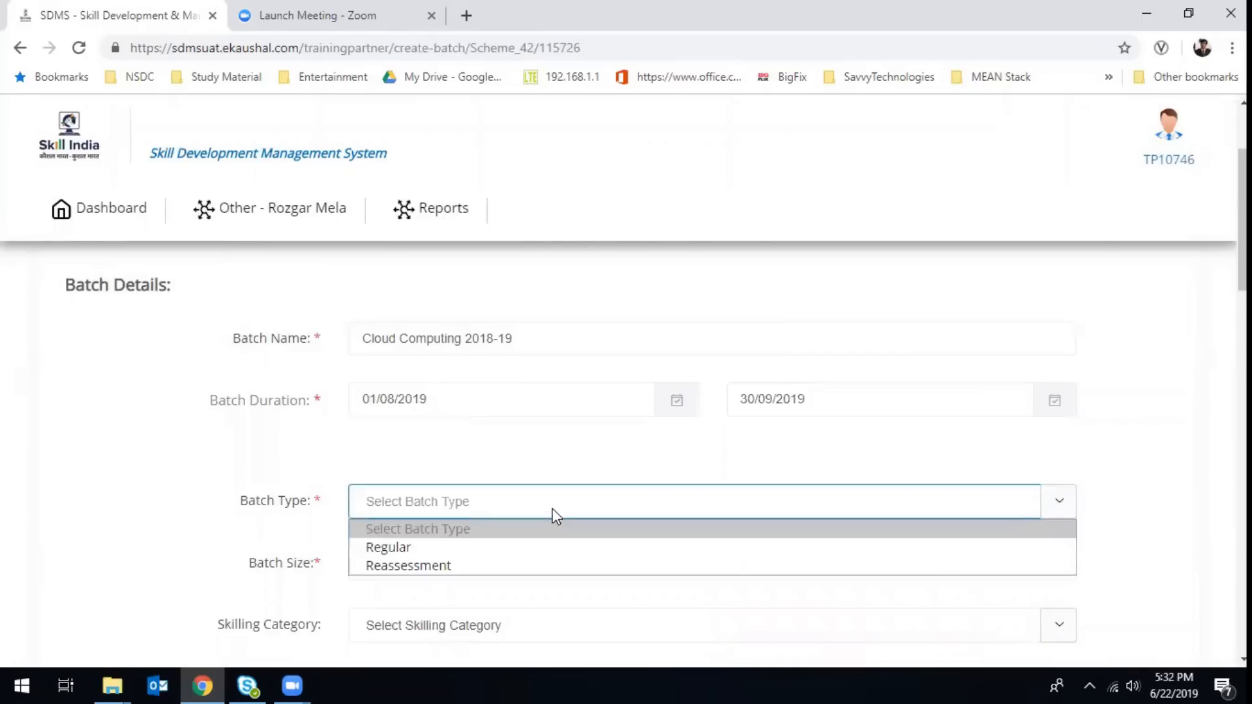
pyautogui.click(545, 547)
pyautogui.scroll(-3, 545, 559)
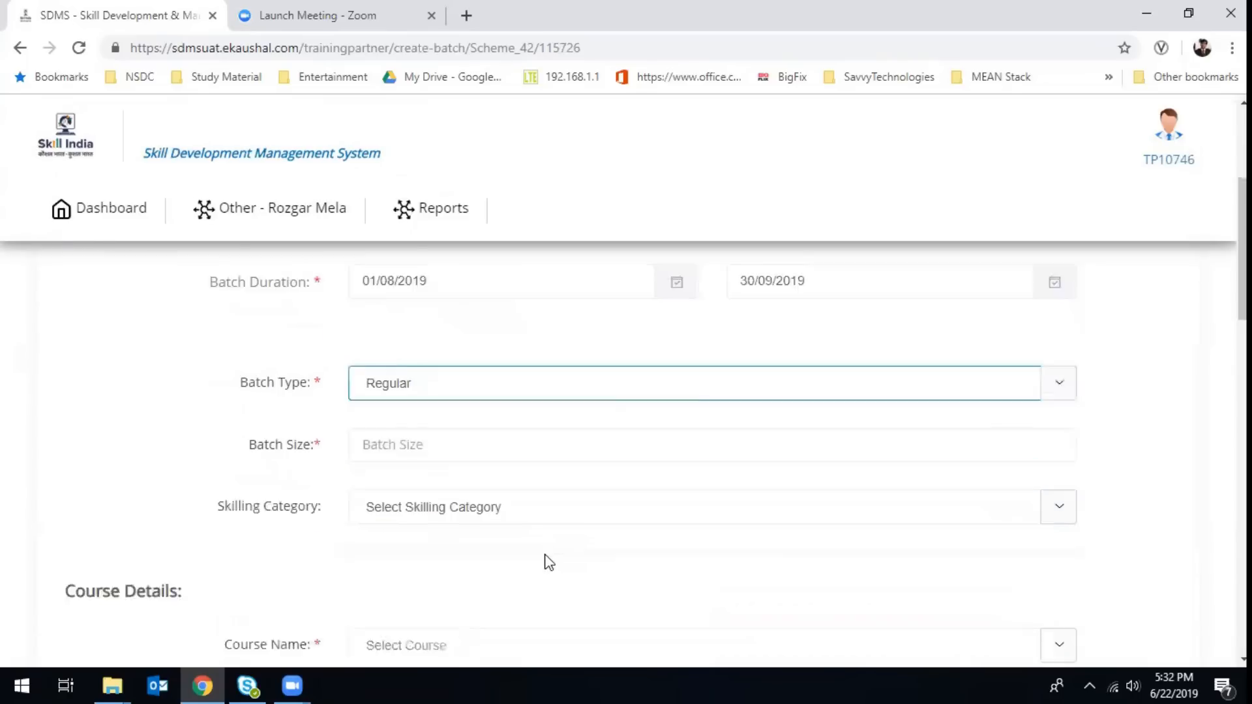
pyautogui.click(660, 371)
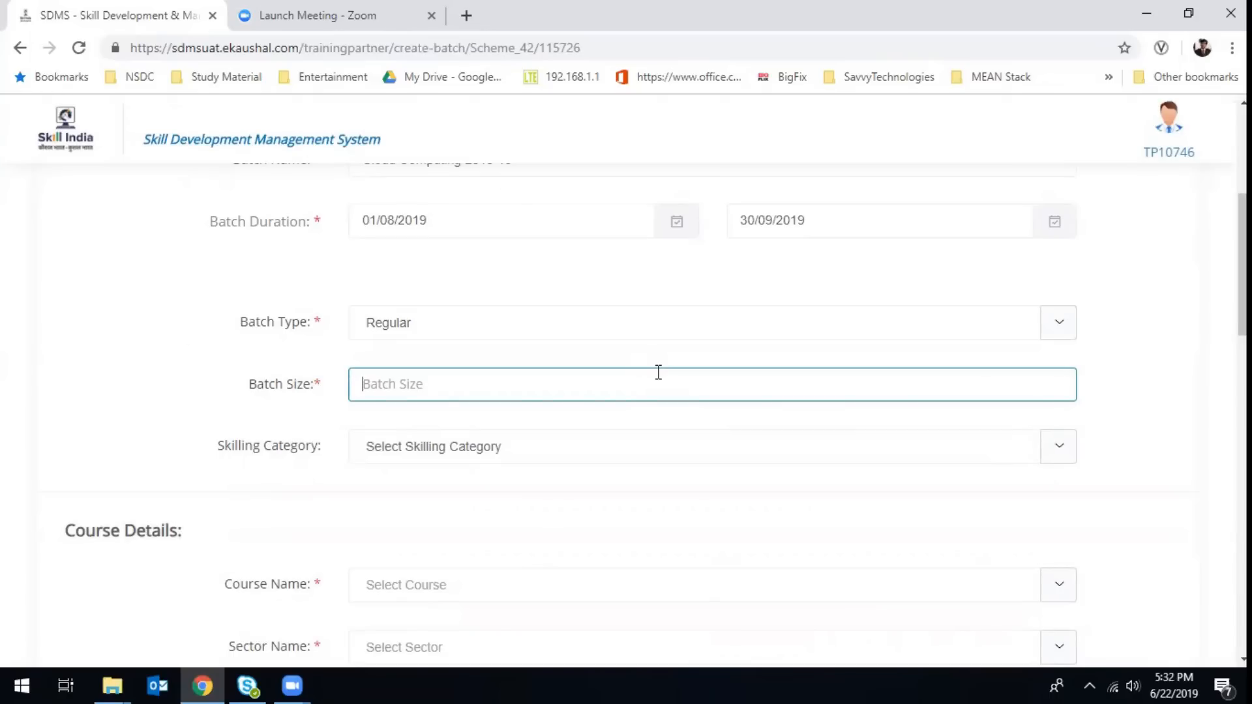
# Step: Open the SELECTED_CANDIDATES_for enroll2 workbook from User Mannuals in Excel, count its candidate rows and close it
pyautogui.click(123, 675)
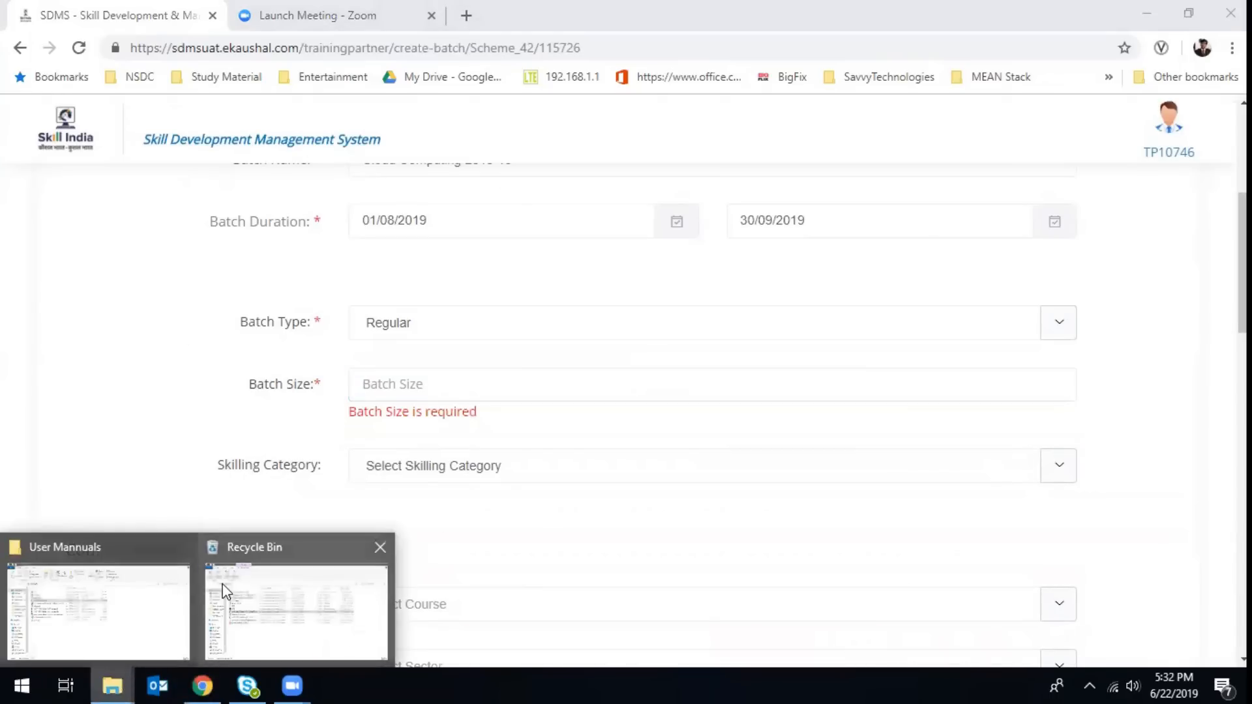
pyautogui.click(180, 582)
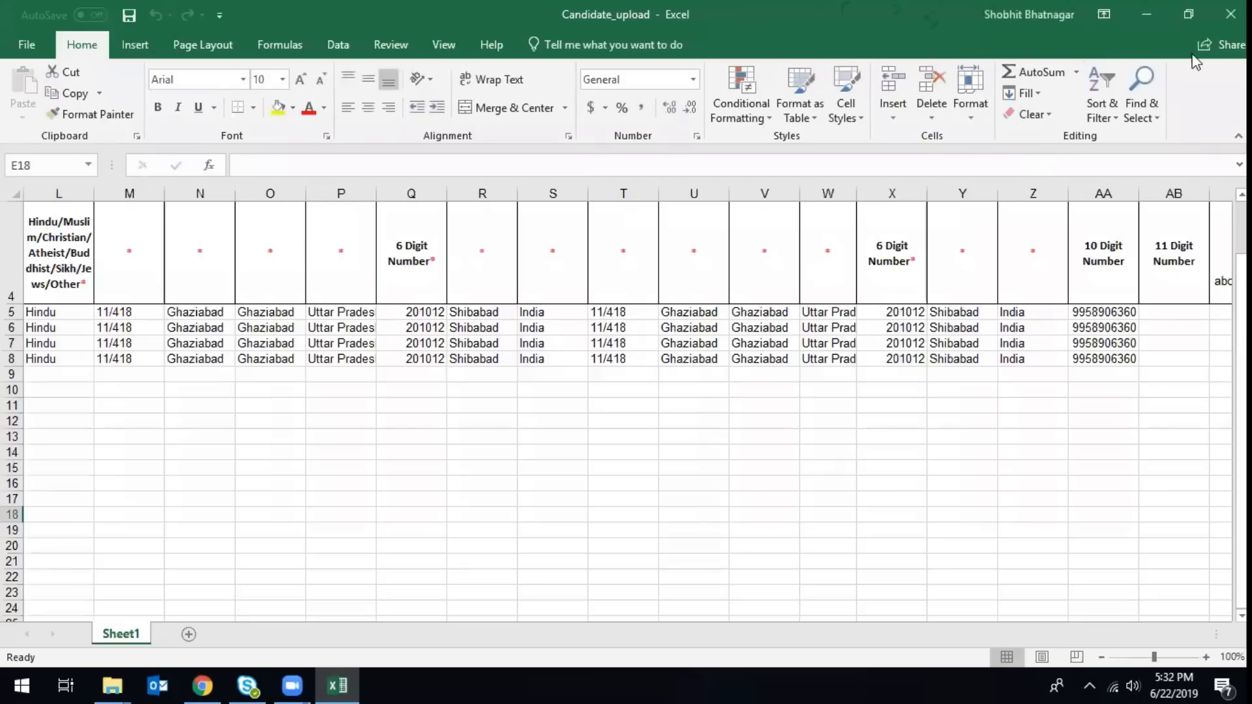
pyautogui.click(1231, 14)
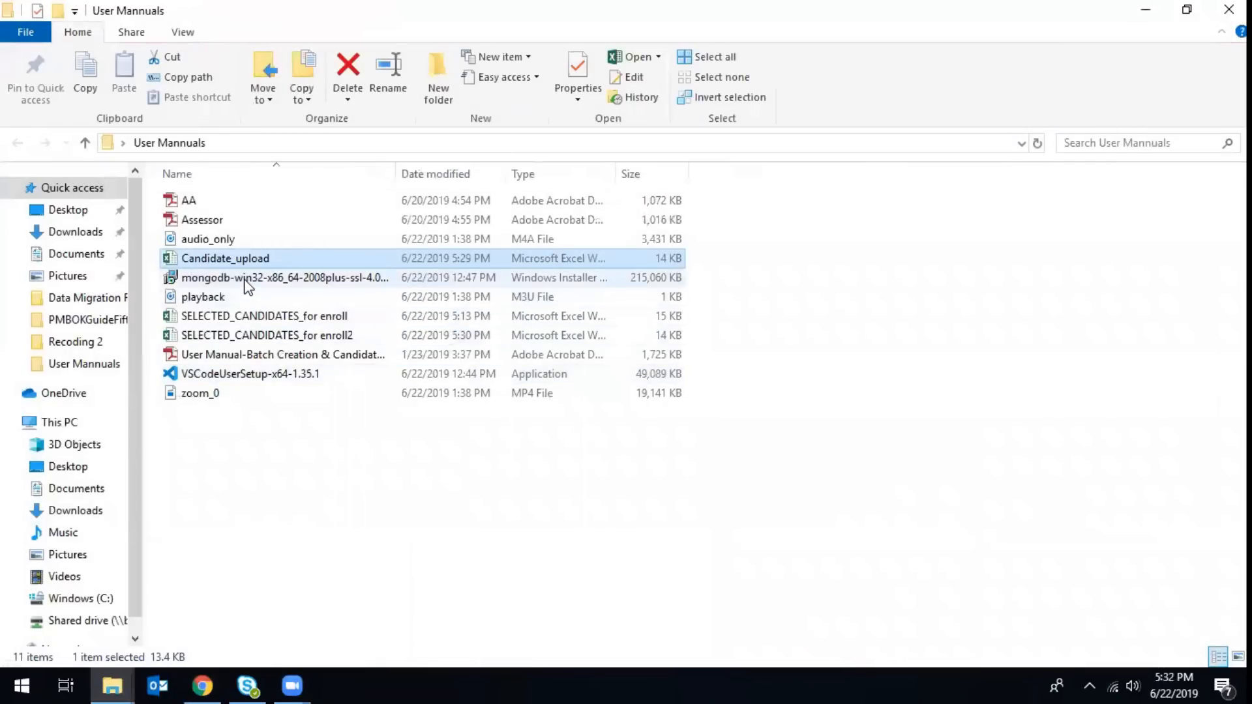
pyautogui.doubleClick(255, 330)
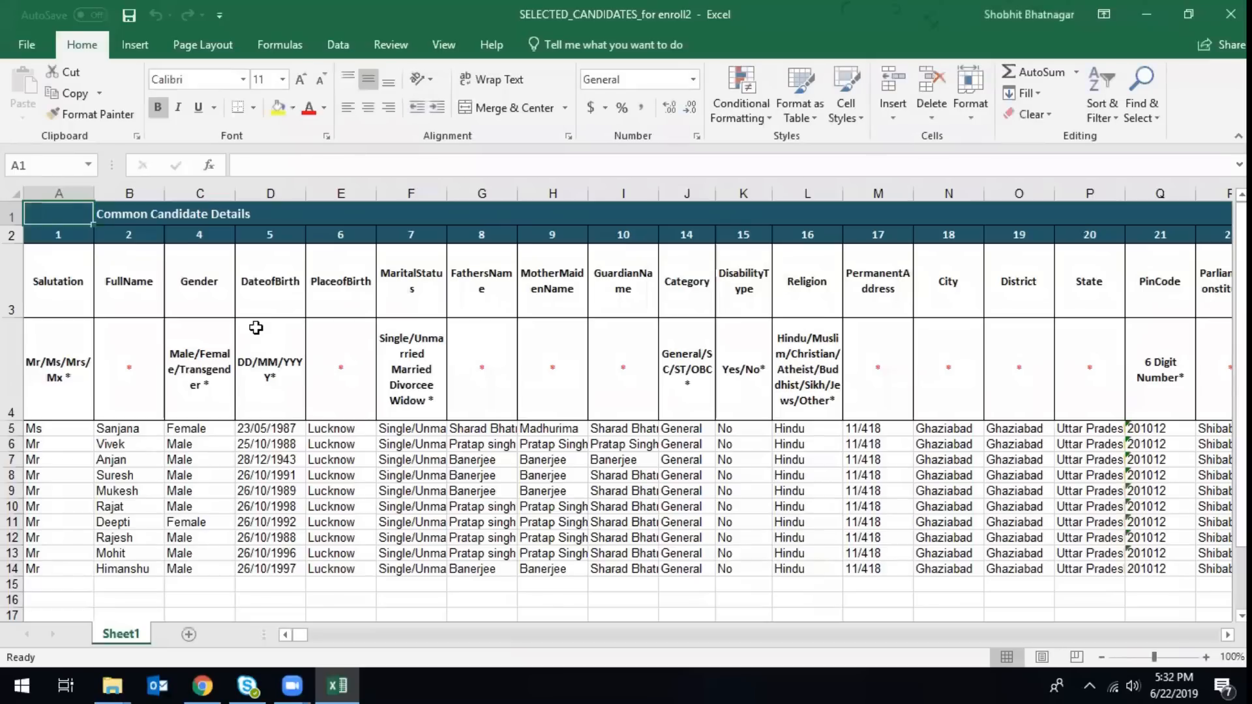
pyautogui.moveTo(61, 428); pyautogui.dragTo(58, 566)
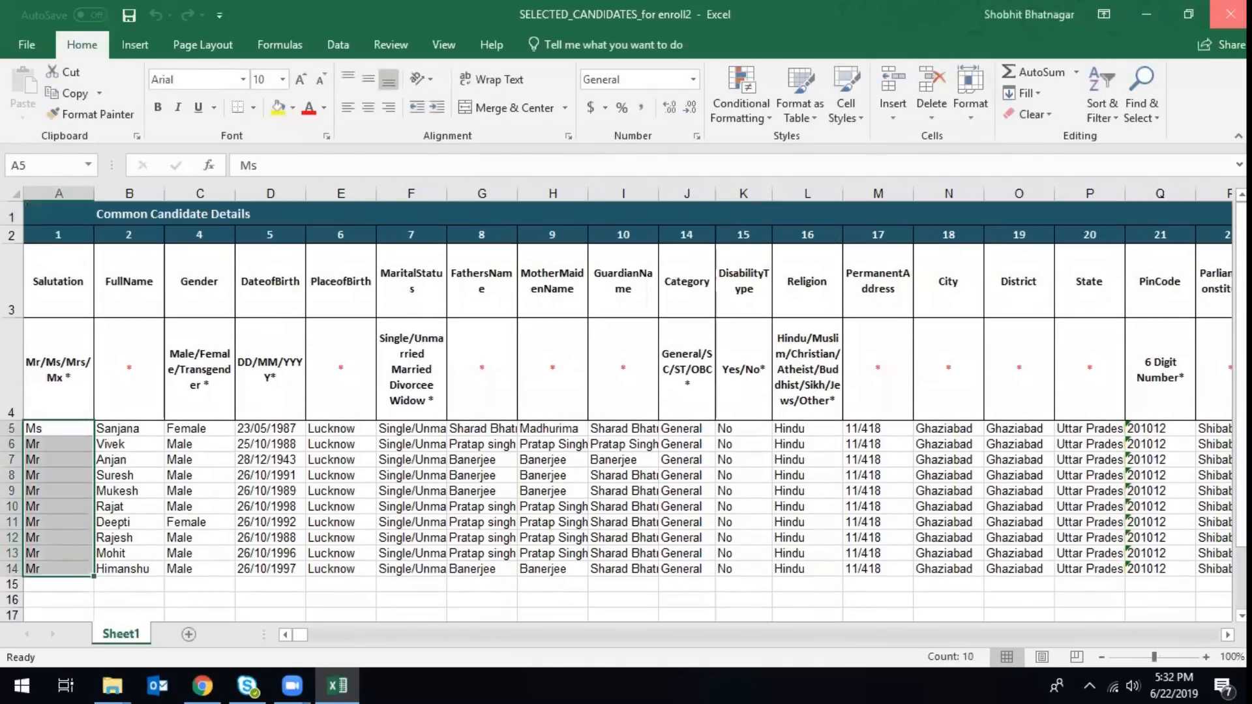
pyautogui.click(1231, 14)
# Step: Open the SELECTED_CANDIDATES_for enroll workbook, count its candidate names, close it and return to the batch form in Chrome
pyautogui.doubleClick(326, 316)
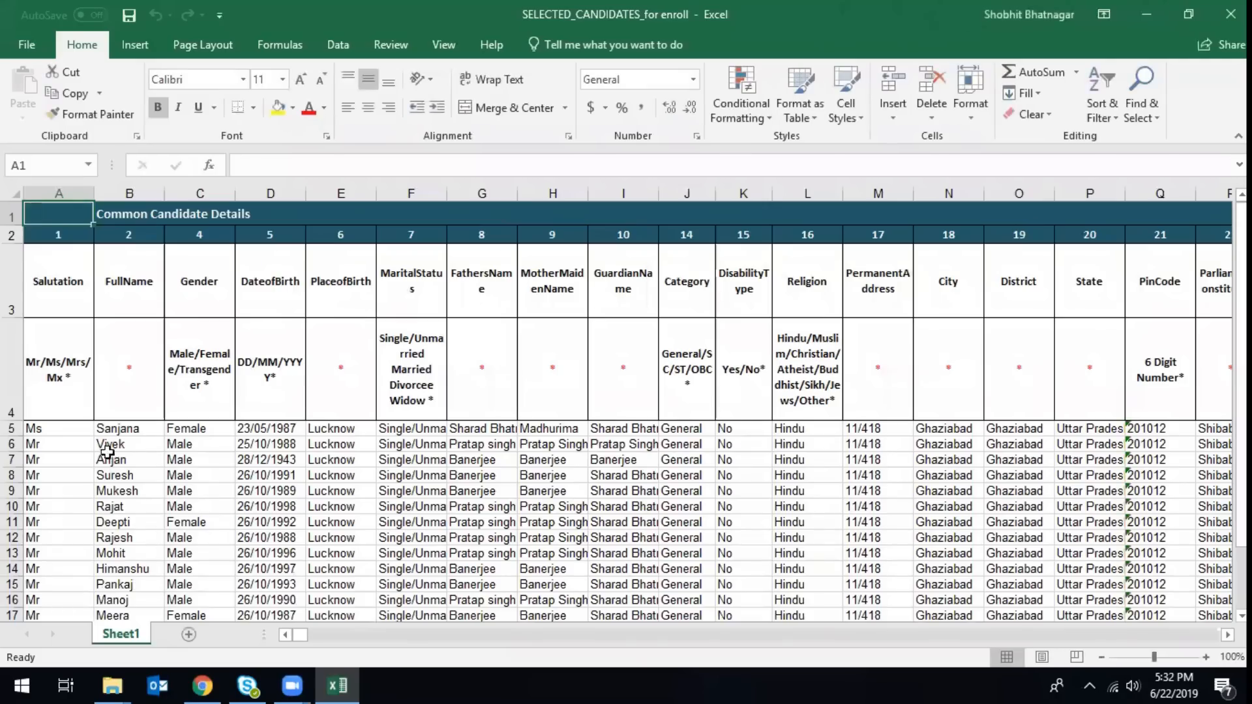
pyautogui.moveTo(104, 432); pyautogui.dragTo(139, 526)
pyautogui.click(1231, 14)
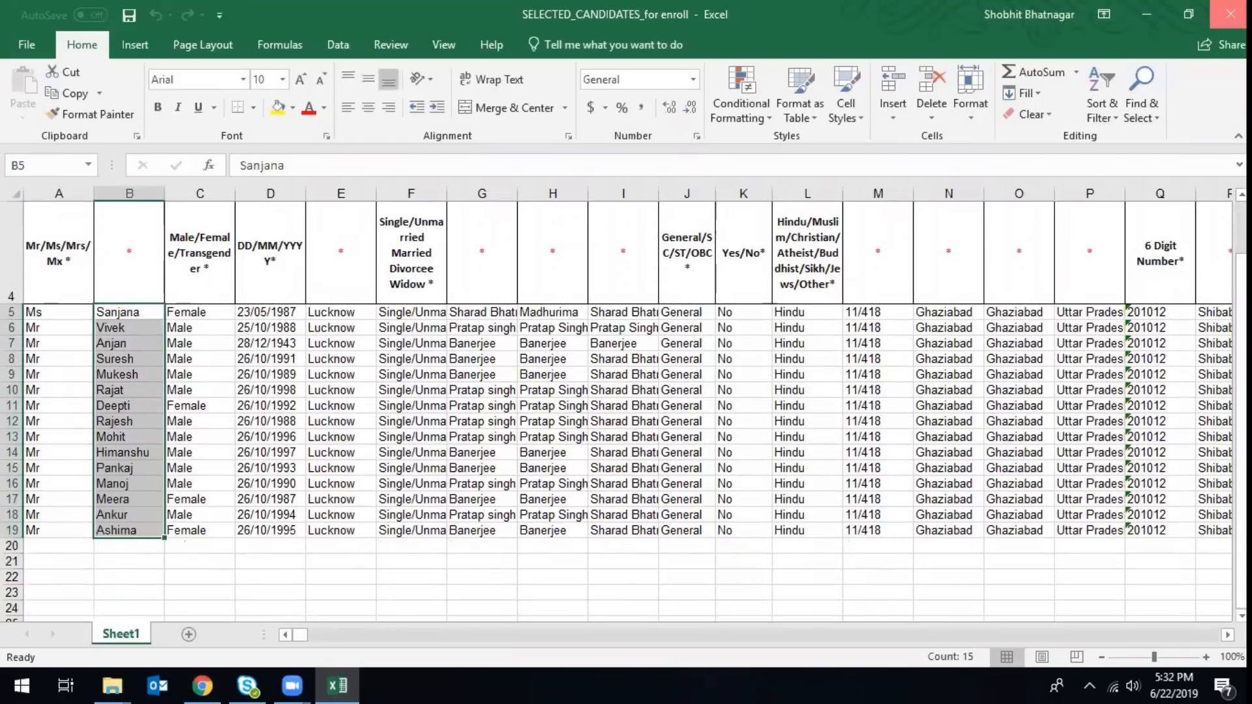
pyautogui.hotkey('alt', 'Tab')
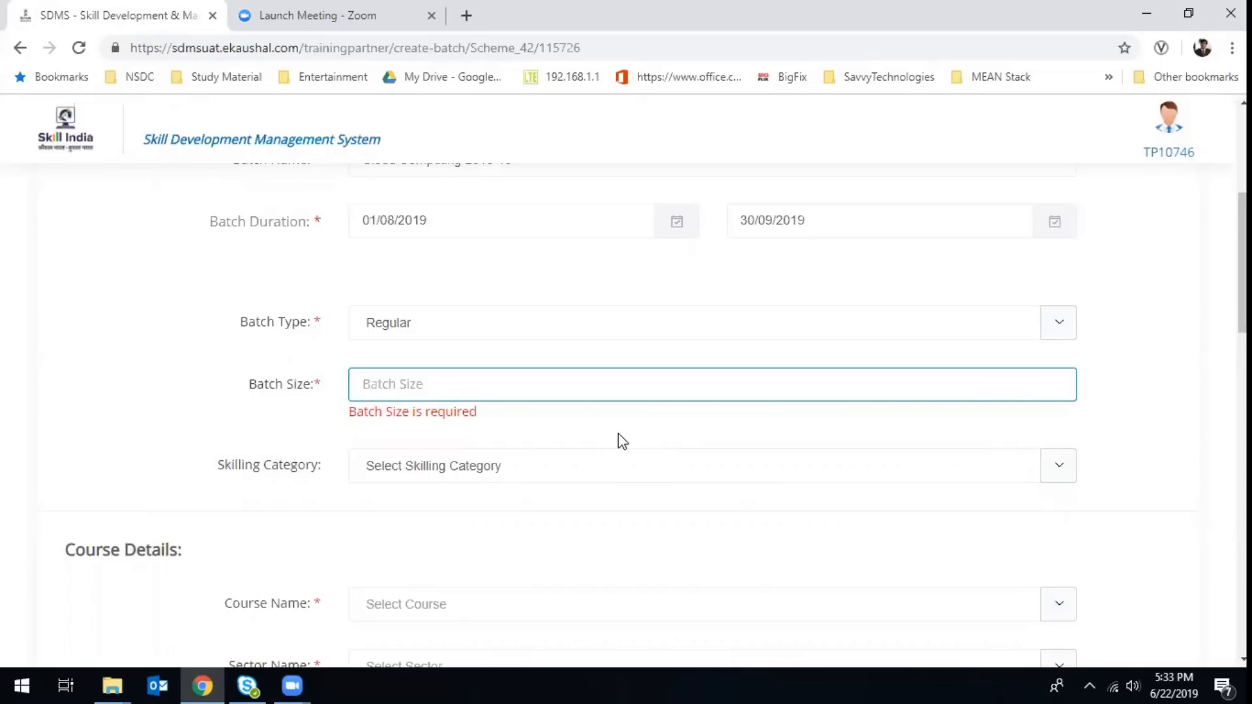
# Step: Set the batch size to 15 and the skilling category to Sector Skill Council Affiliated - General
pyautogui.write('15')
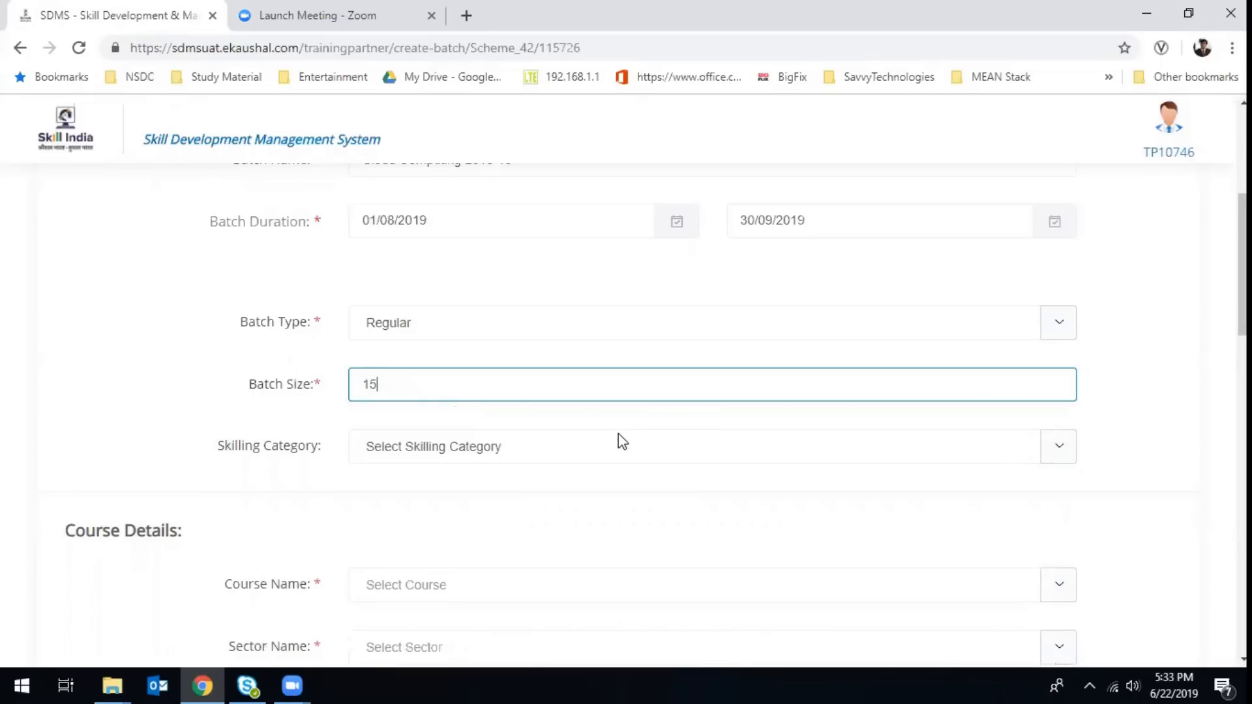
pyautogui.click(1042, 448)
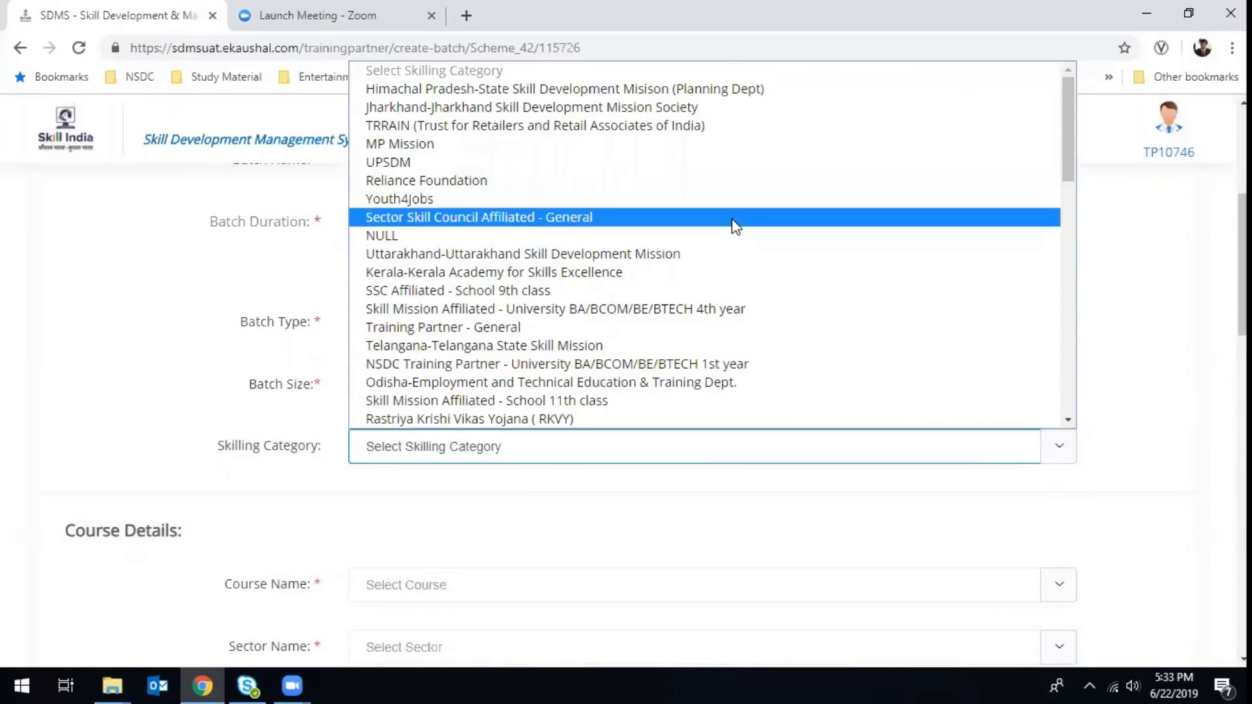
pyautogui.click(735, 218)
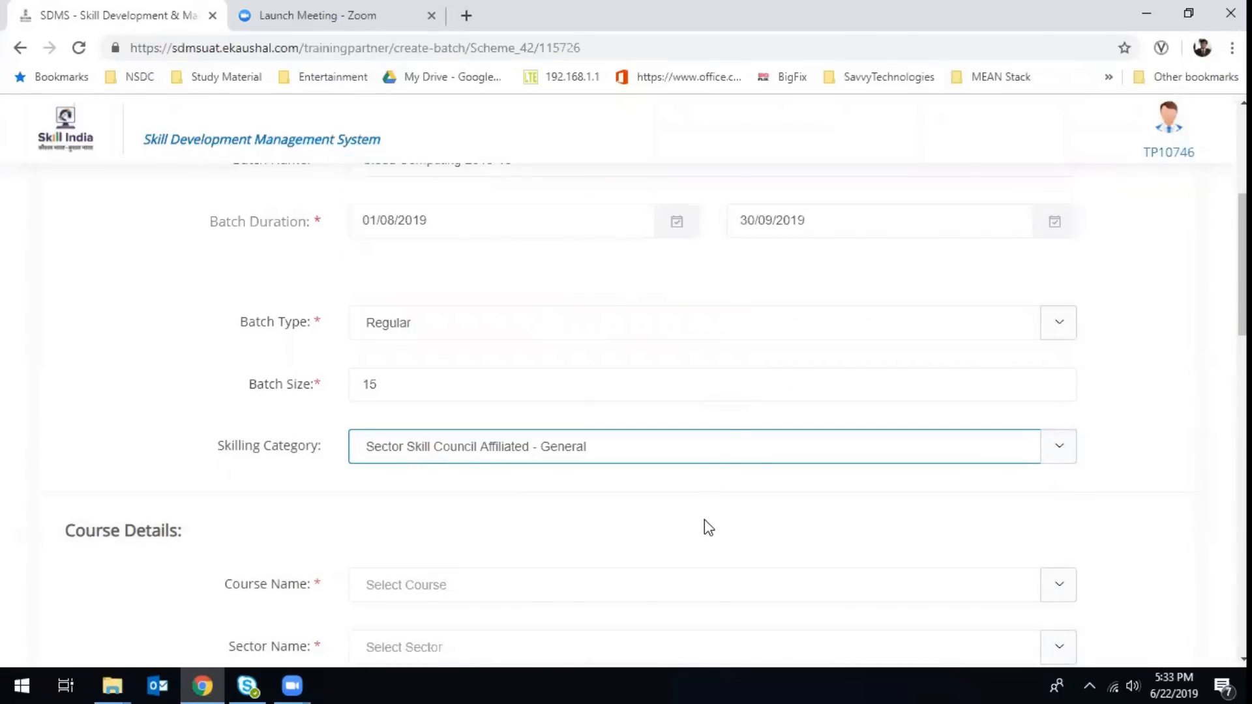
# Step: Set the course name to Rural Mason and check the trainer name options without selecting a trainer
pyautogui.scroll(-3, 704, 520)
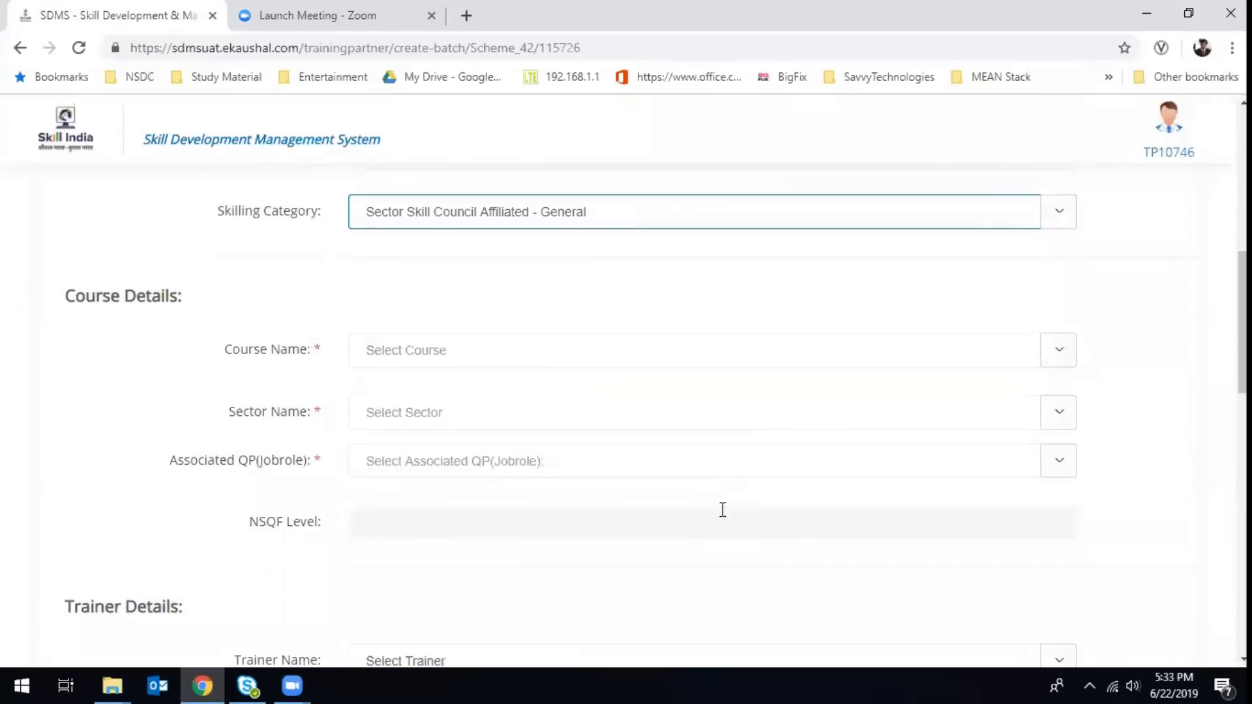
pyautogui.click(1062, 352)
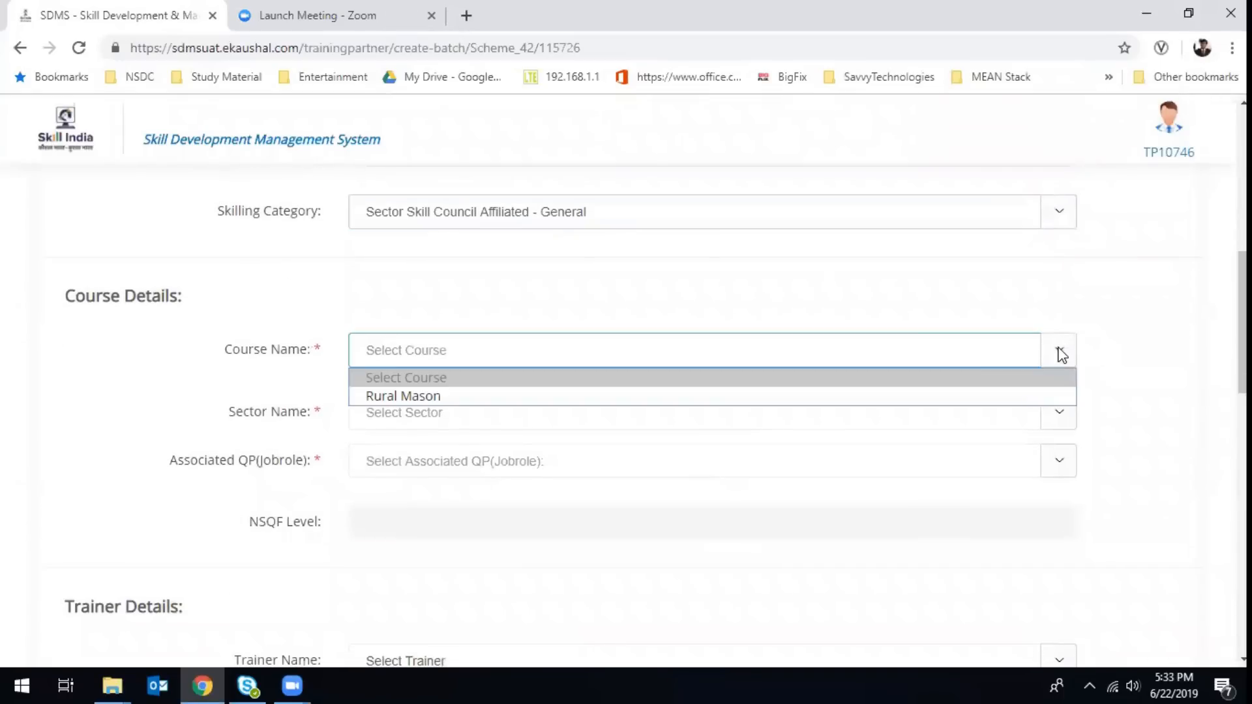
pyautogui.click(999, 399)
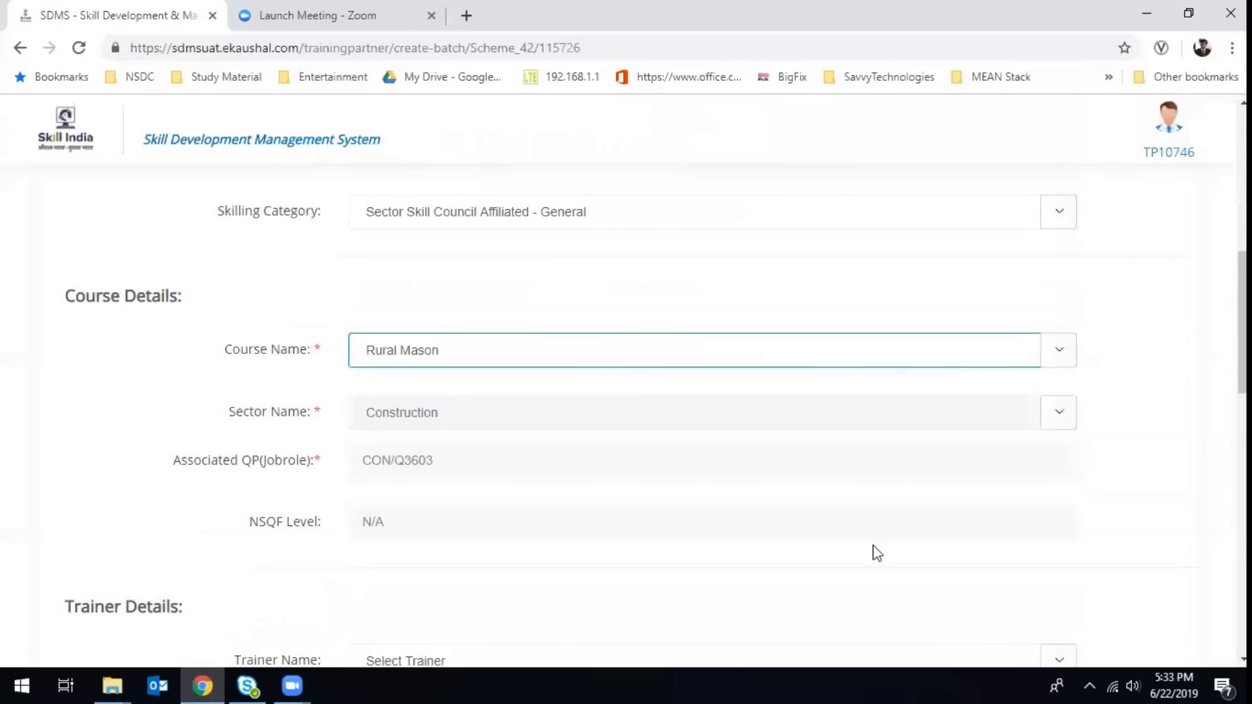
pyautogui.scroll(-3, 712, 474)
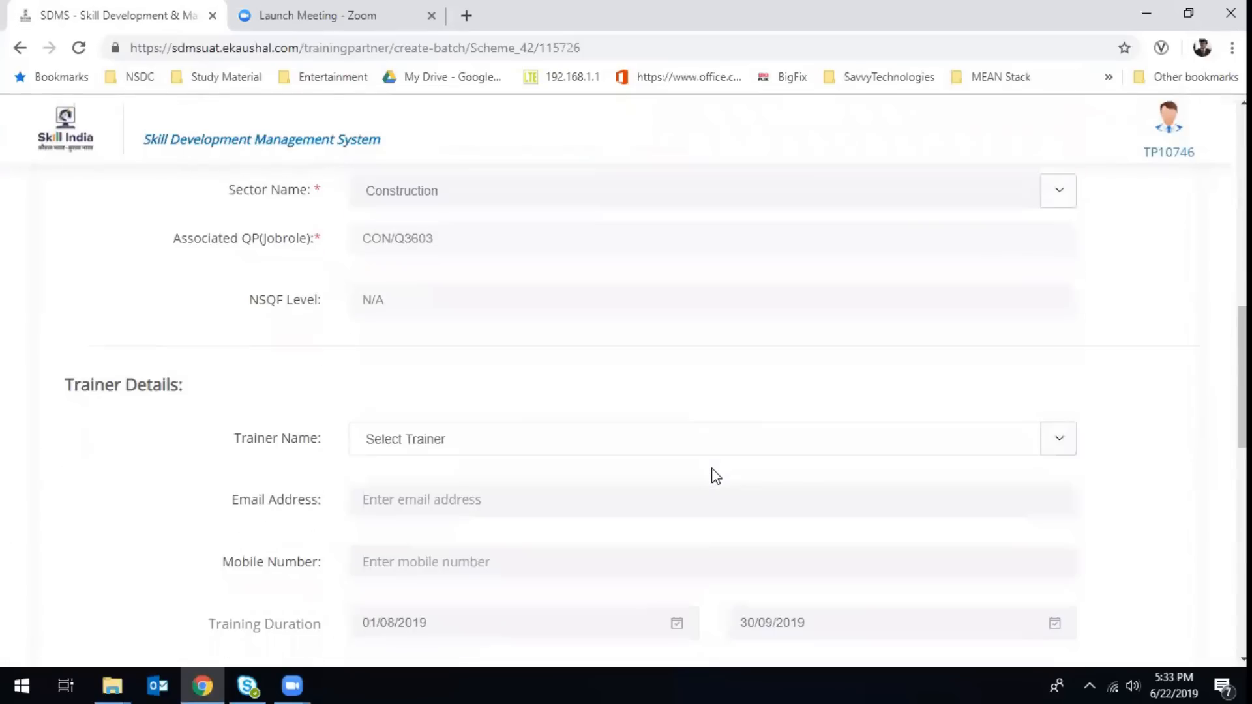
pyautogui.scroll(-1, 713, 470)
pyautogui.click(774, 394)
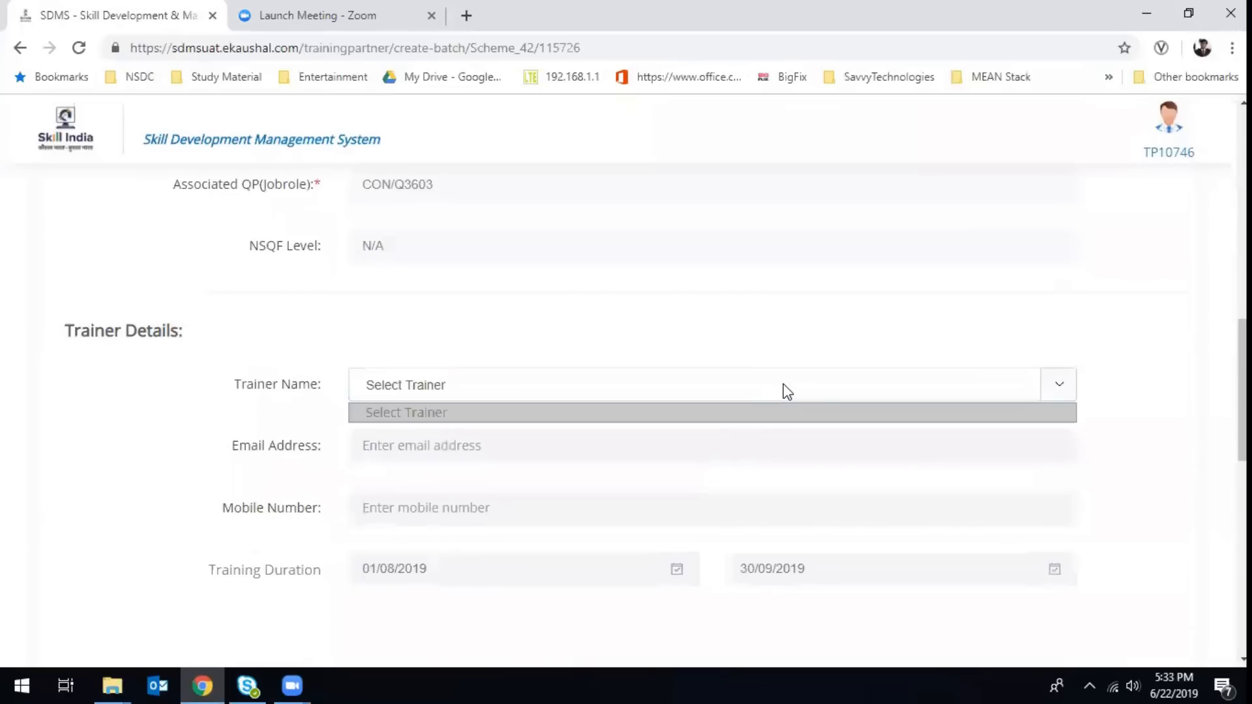
pyautogui.click(789, 388)
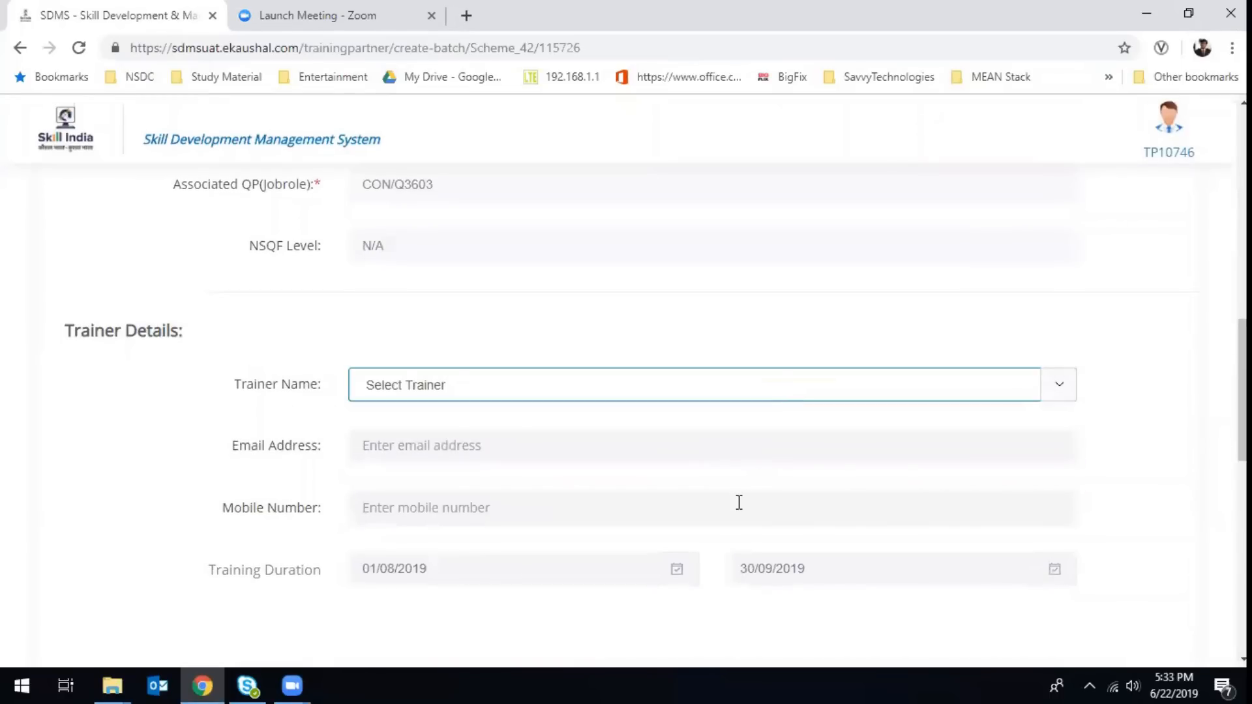
# Step: Set the start date of the proposed assessment duration to 02/10/2019 in the assessment details
pyautogui.scroll(-4, 738, 503)
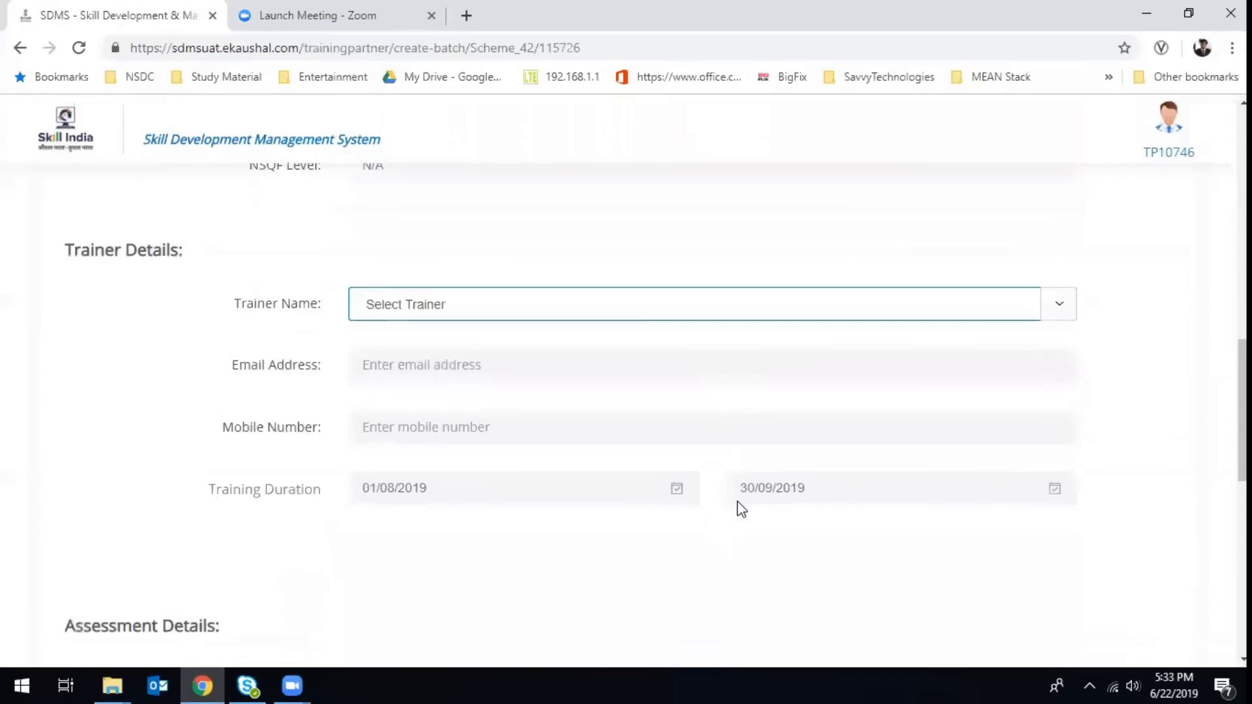
pyautogui.scroll(-1, 741, 507)
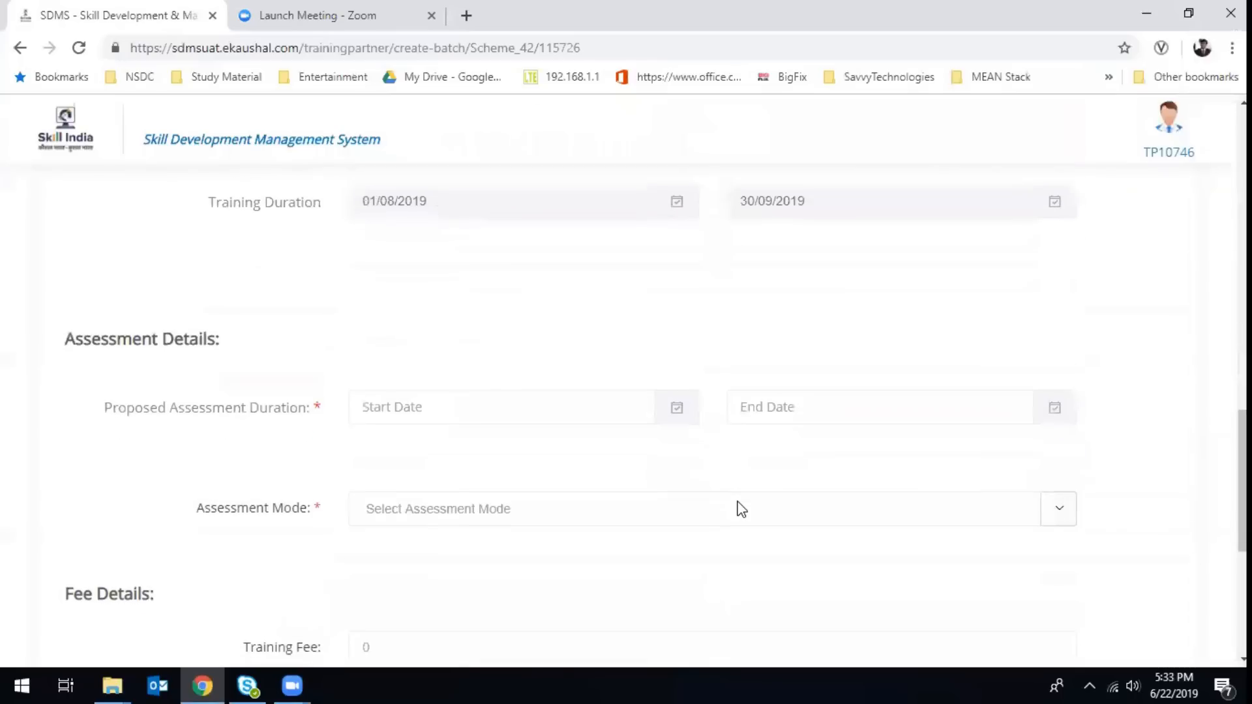
pyautogui.click(682, 409)
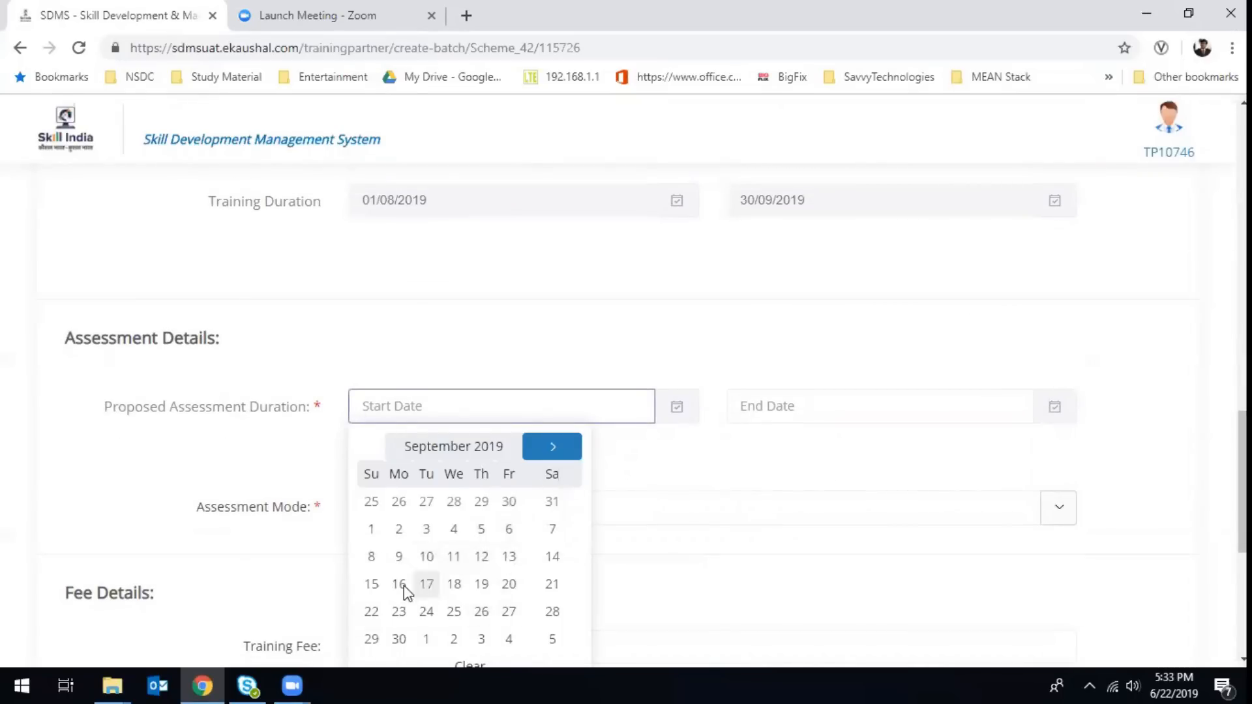
pyautogui.click(714, 476)
pyautogui.click(663, 405)
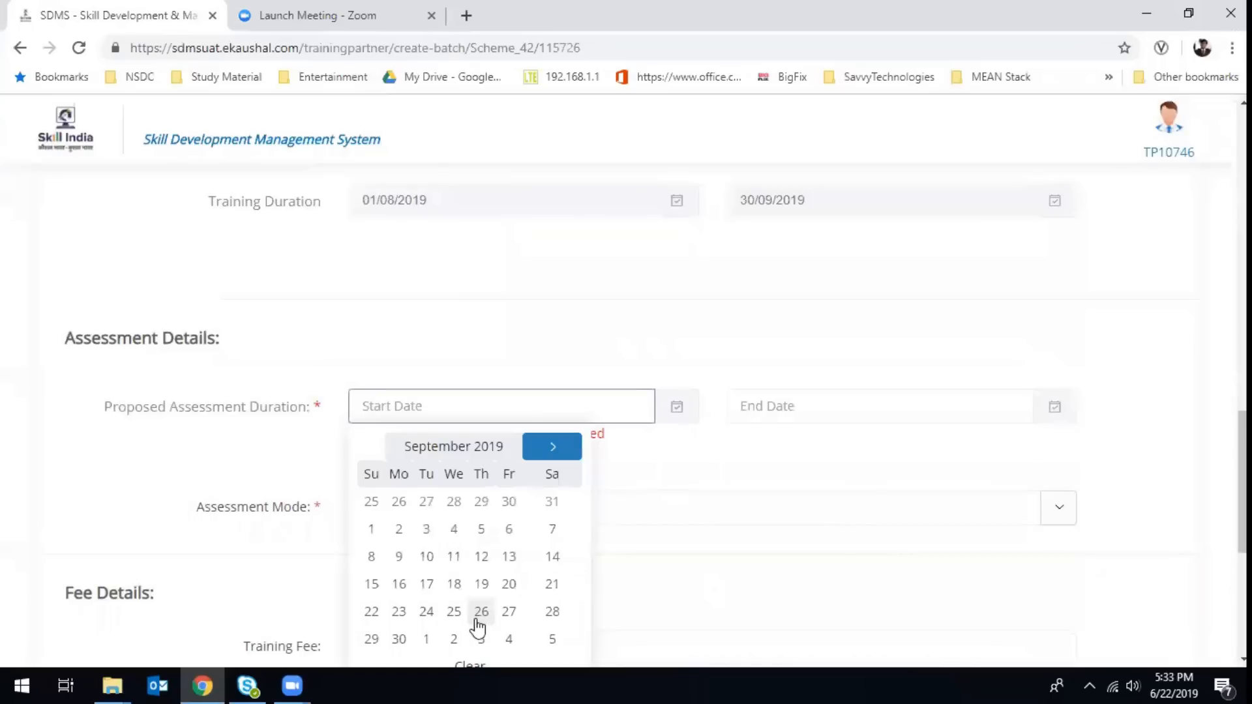
pyautogui.click(453, 639)
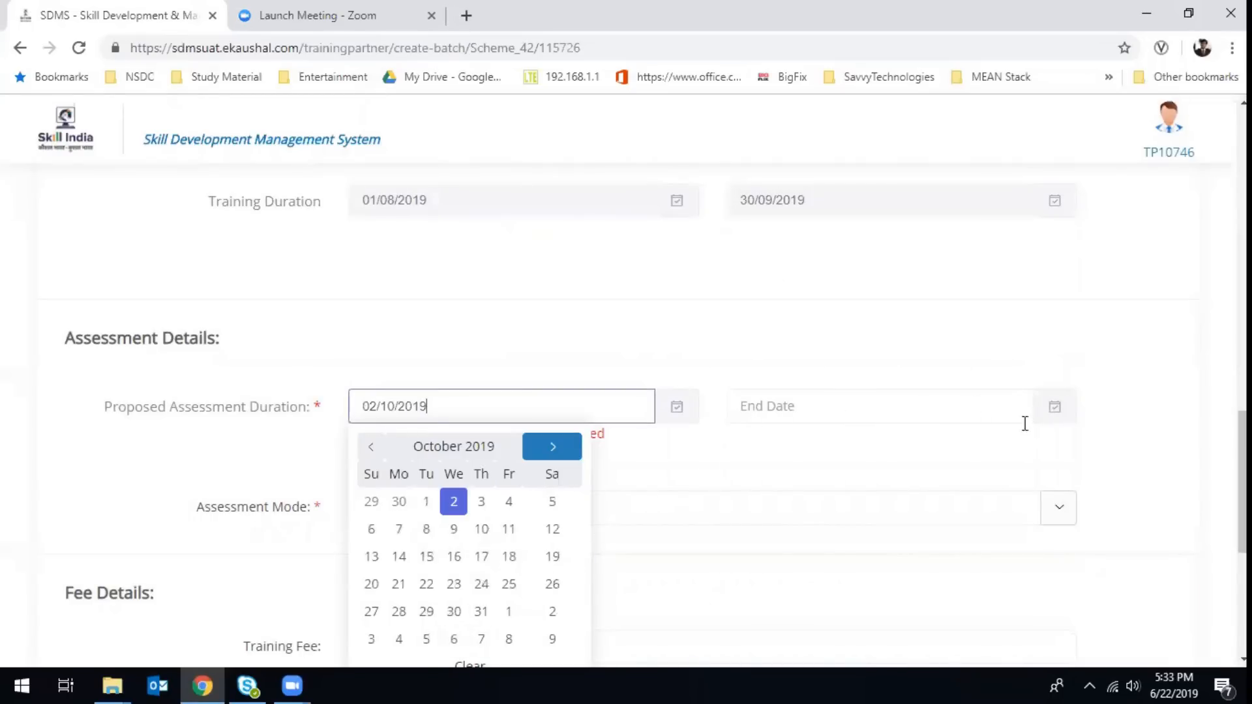
# Step: Set the end date of the proposed assessment duration to 08/10/2019
pyautogui.click(1054, 406)
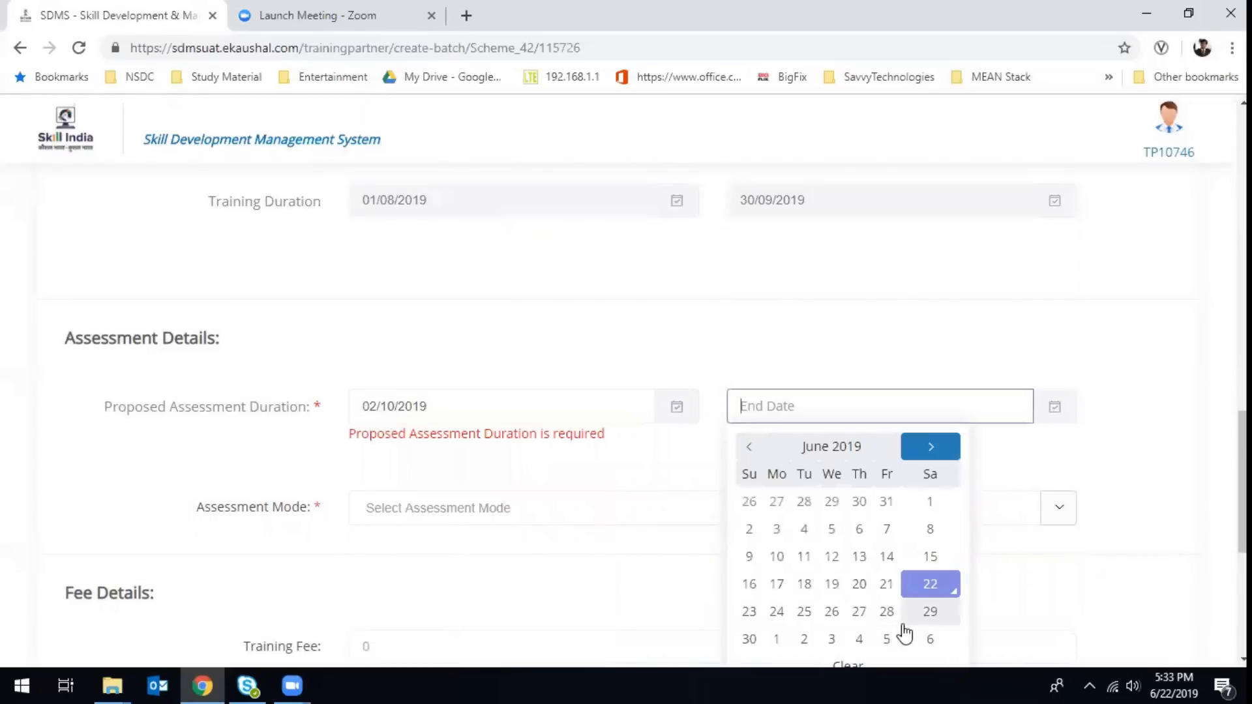
pyautogui.click(930, 639)
pyautogui.click(944, 448)
pyautogui.click(944, 448)
pyautogui.click(943, 448)
pyautogui.click(943, 448)
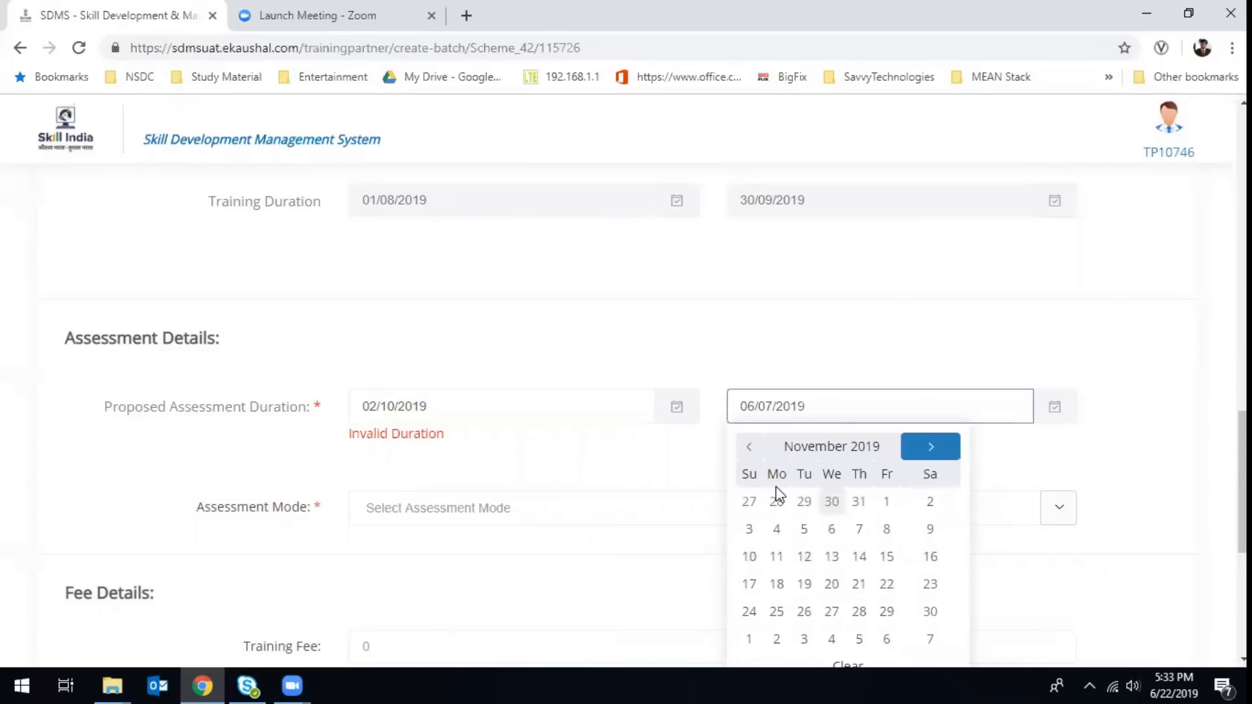
pyautogui.click(749, 446)
pyautogui.click(806, 530)
# Step: Set the assessment mode to SSC and choose Self-Paid as the fee payer
pyautogui.click(663, 501)
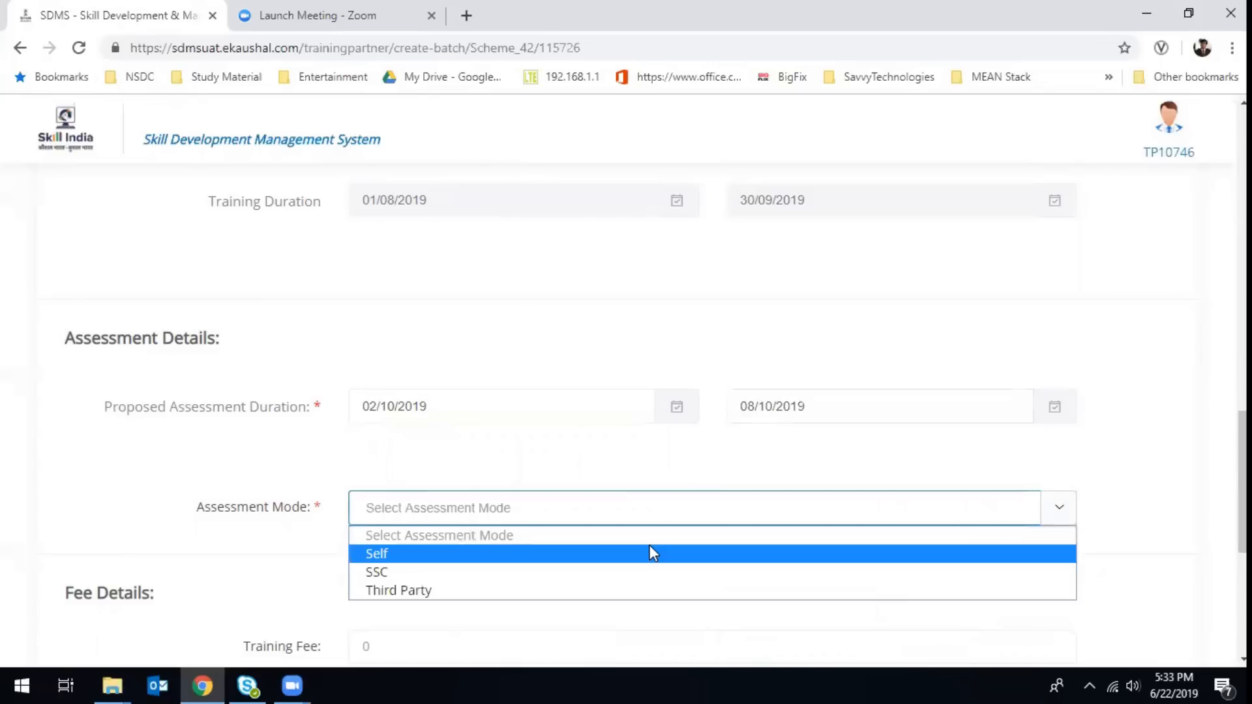
pyautogui.scroll(-2, 662, 463)
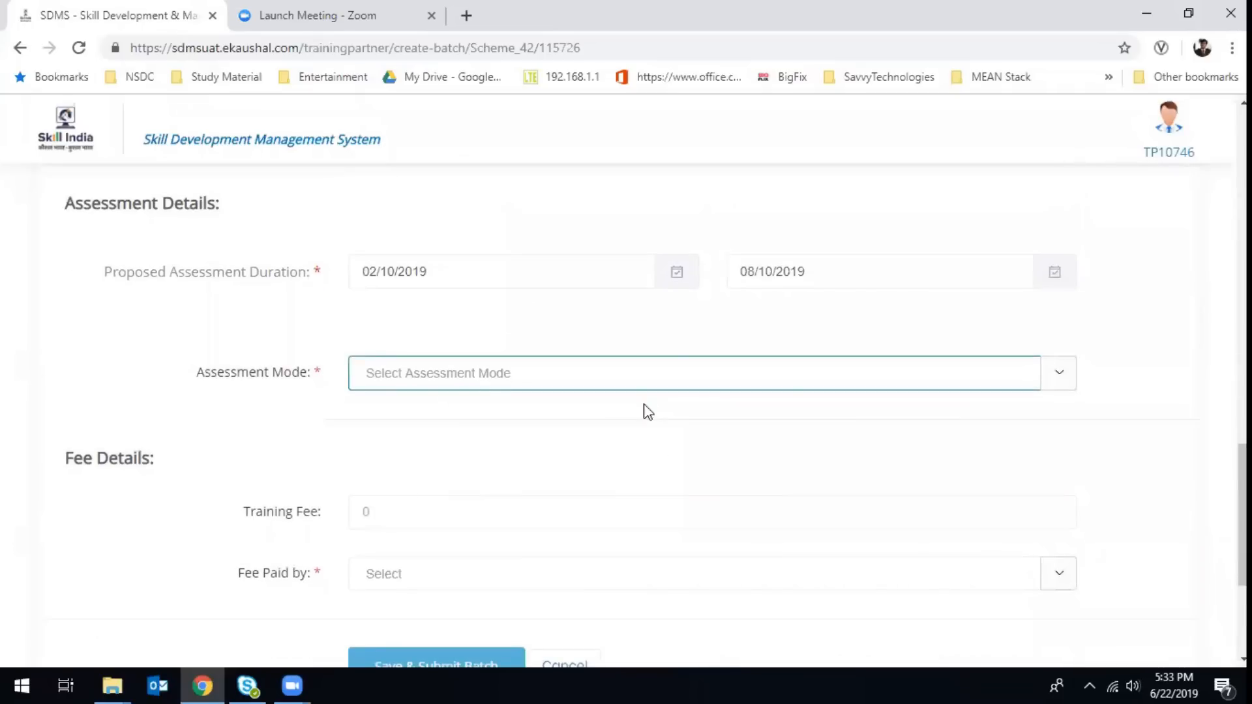
pyautogui.click(648, 373)
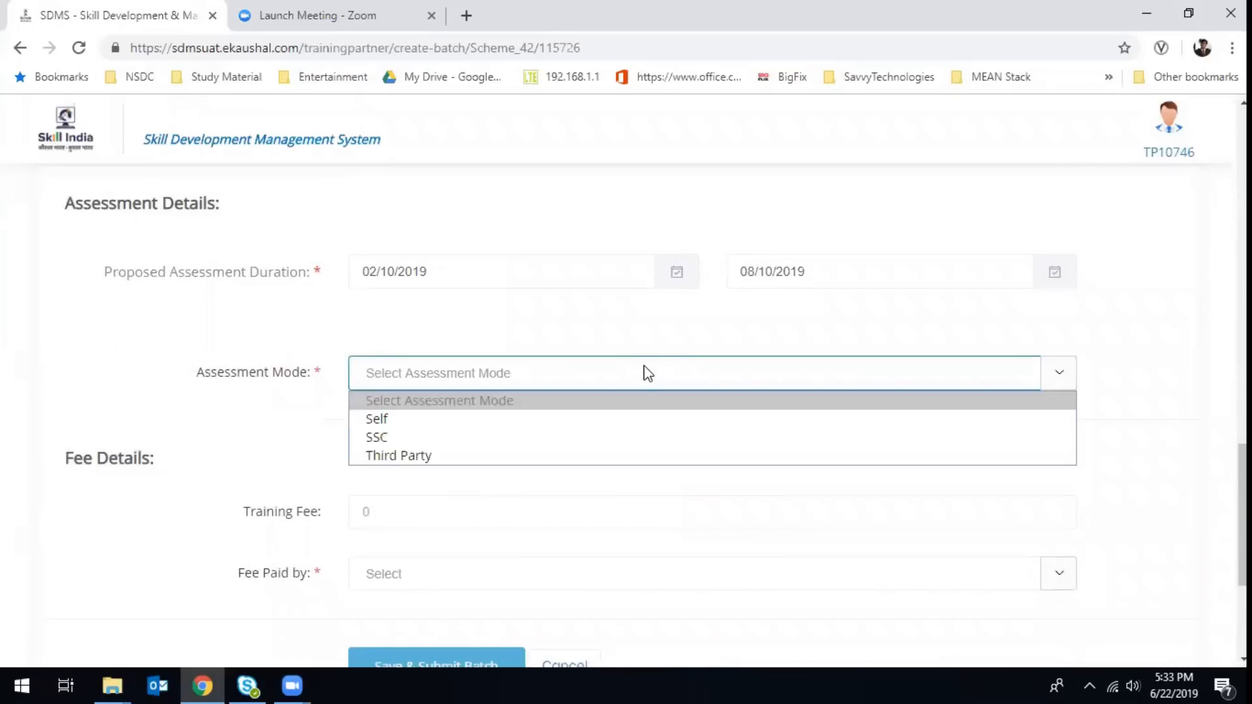
pyautogui.click(626, 436)
pyautogui.scroll(-2, 626, 450)
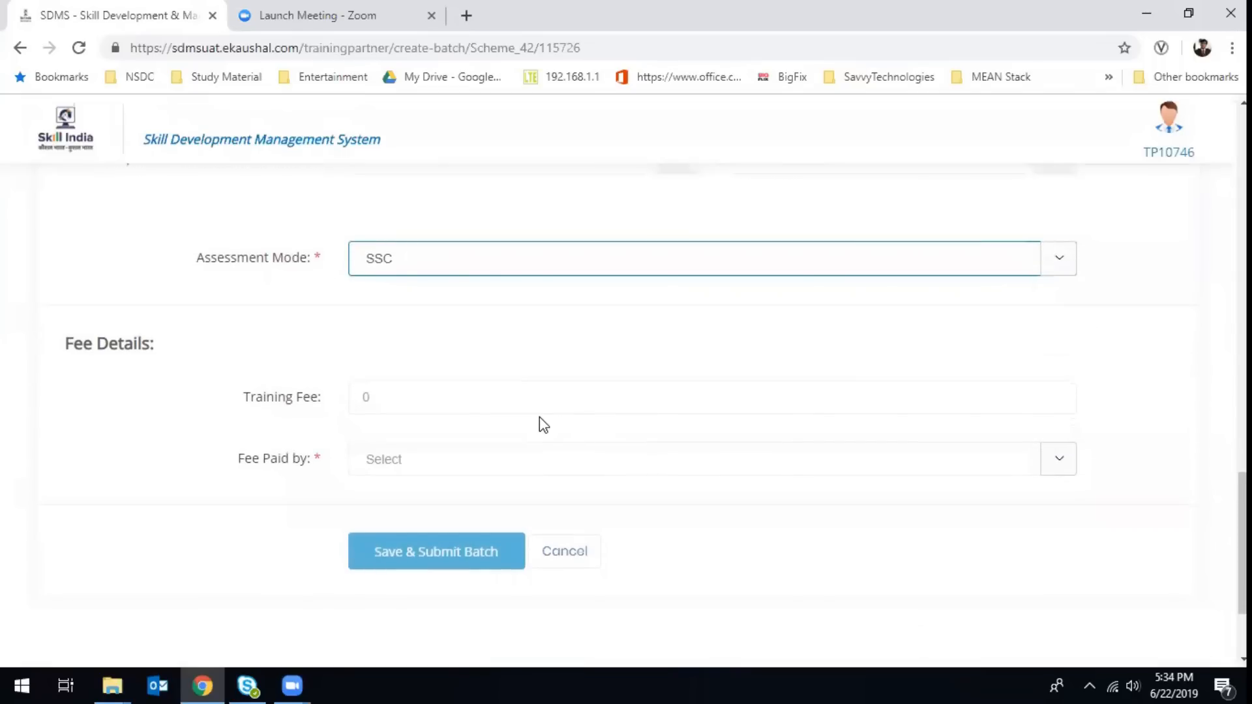
pyautogui.scroll(-1, 562, 547)
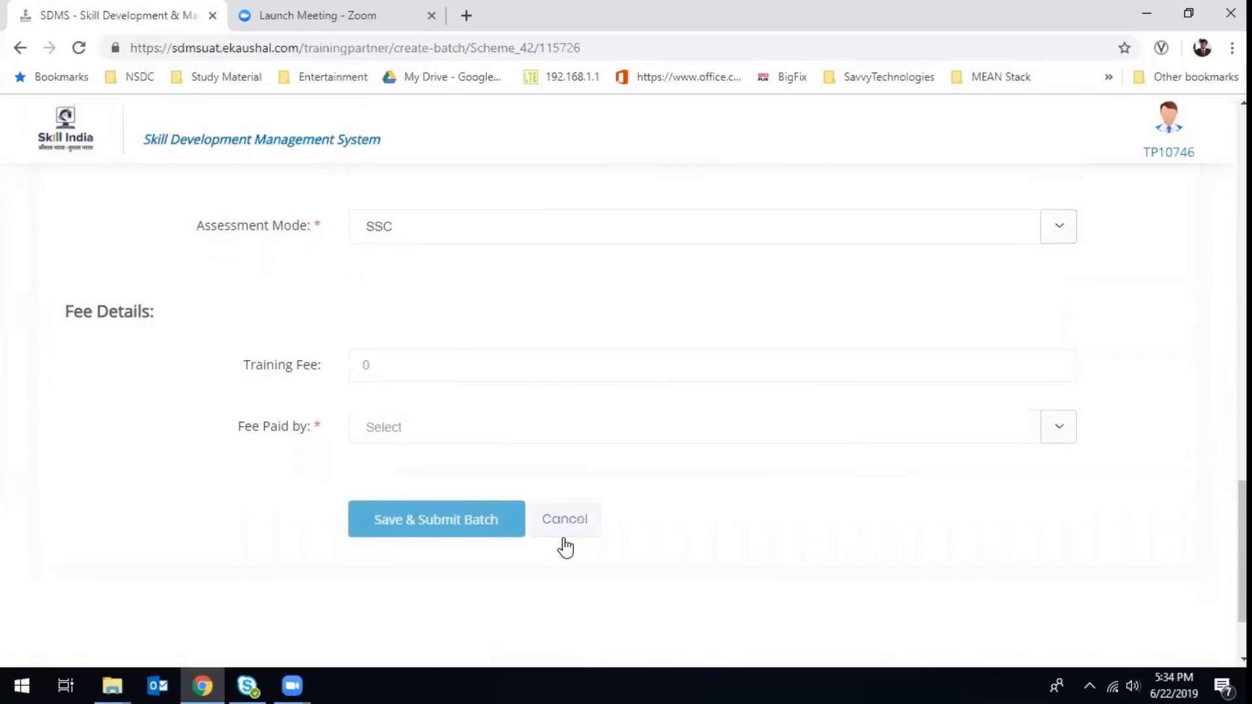
pyautogui.click(966, 427)
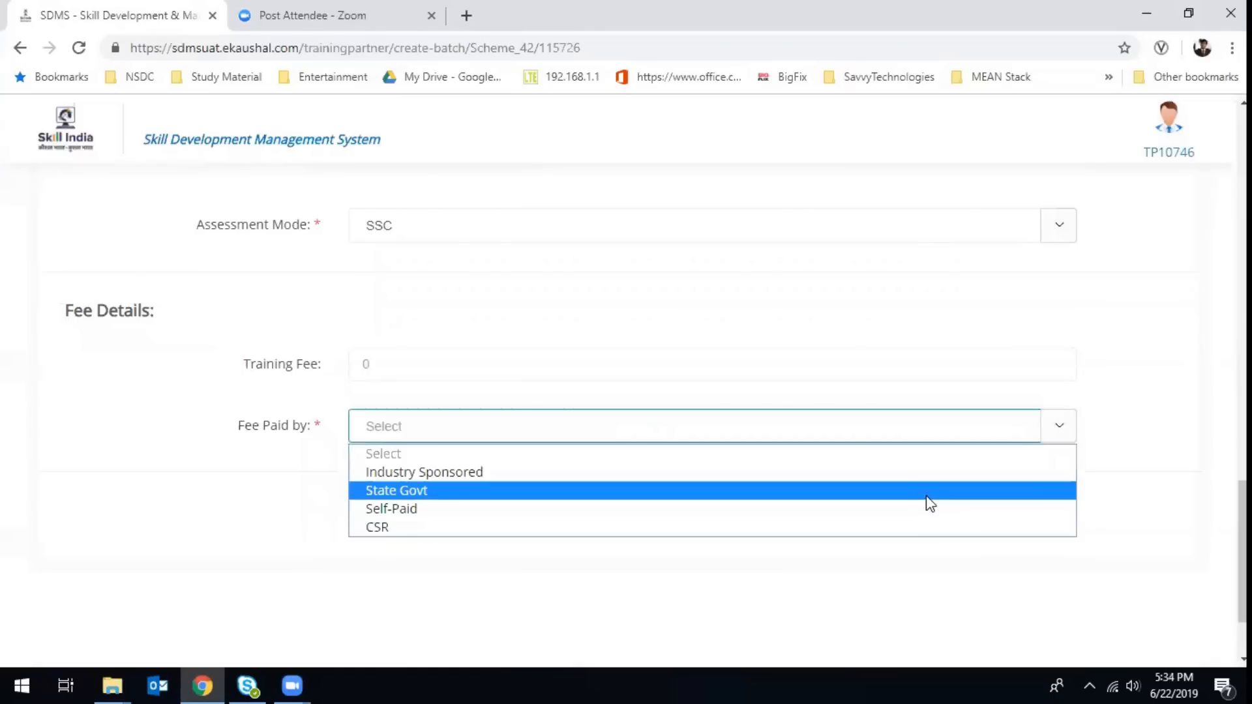
pyautogui.click(927, 510)
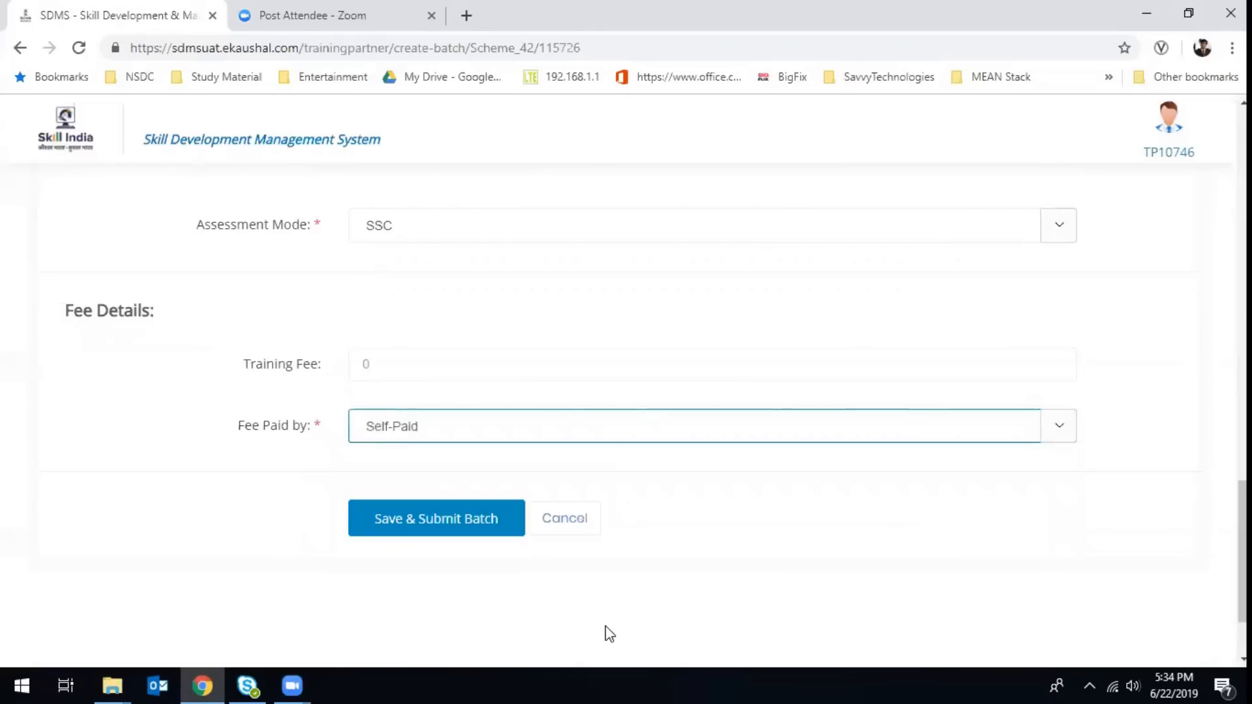
# Step: Save and submit the batch, confirm its creation and proceed to enrolling candidates
pyautogui.click(420, 539)
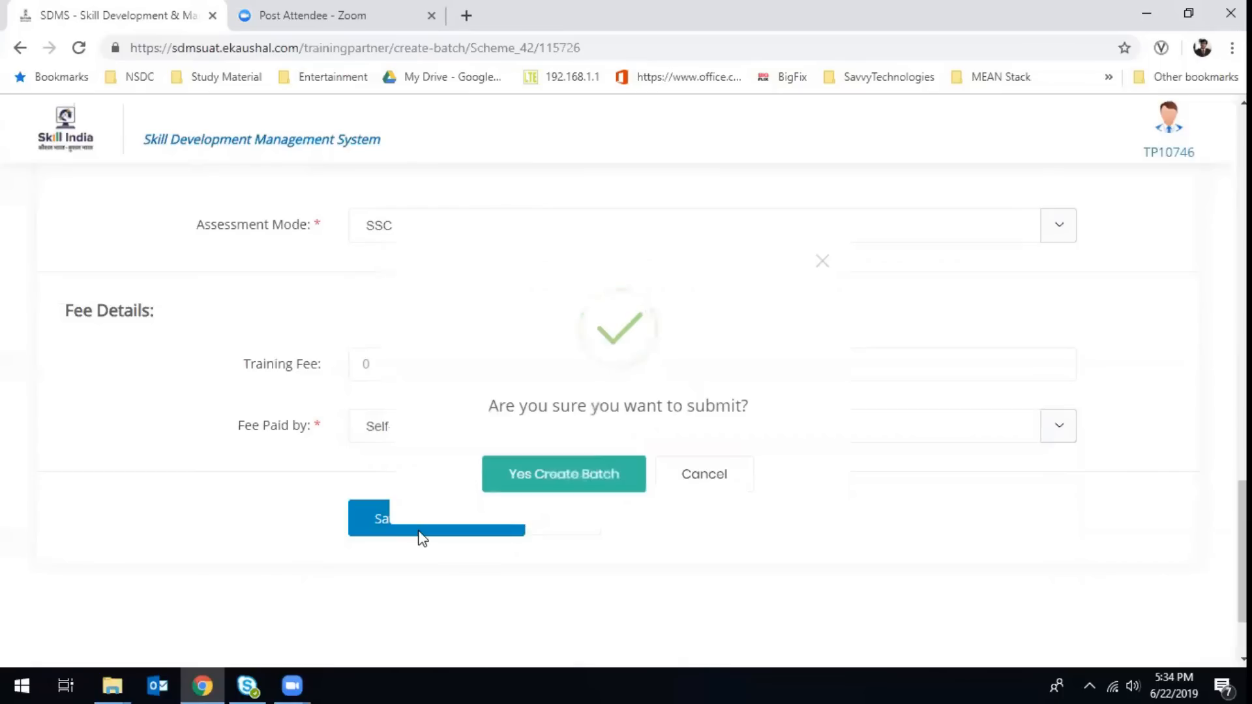
pyautogui.click(559, 489)
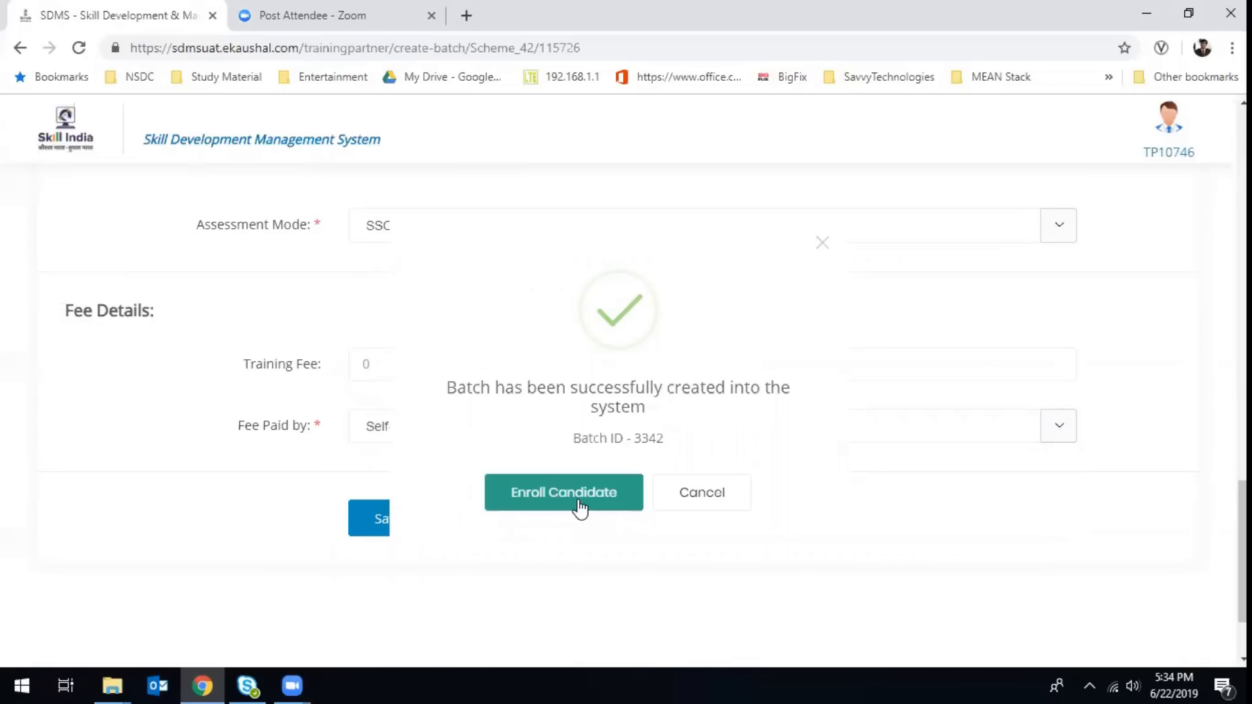
pyautogui.click(582, 497)
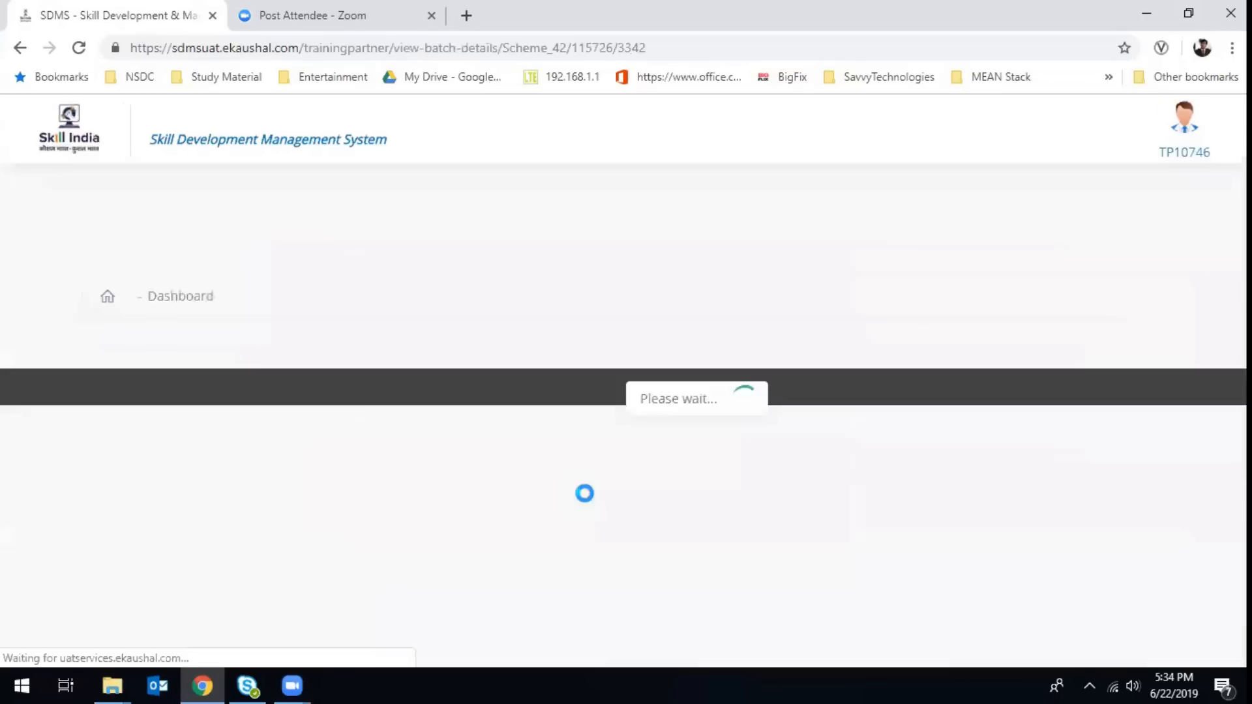
# Step: Select Enrollment Details as the upload stage for the batch's candidate list
pyautogui.scroll(-2, 587, 497)
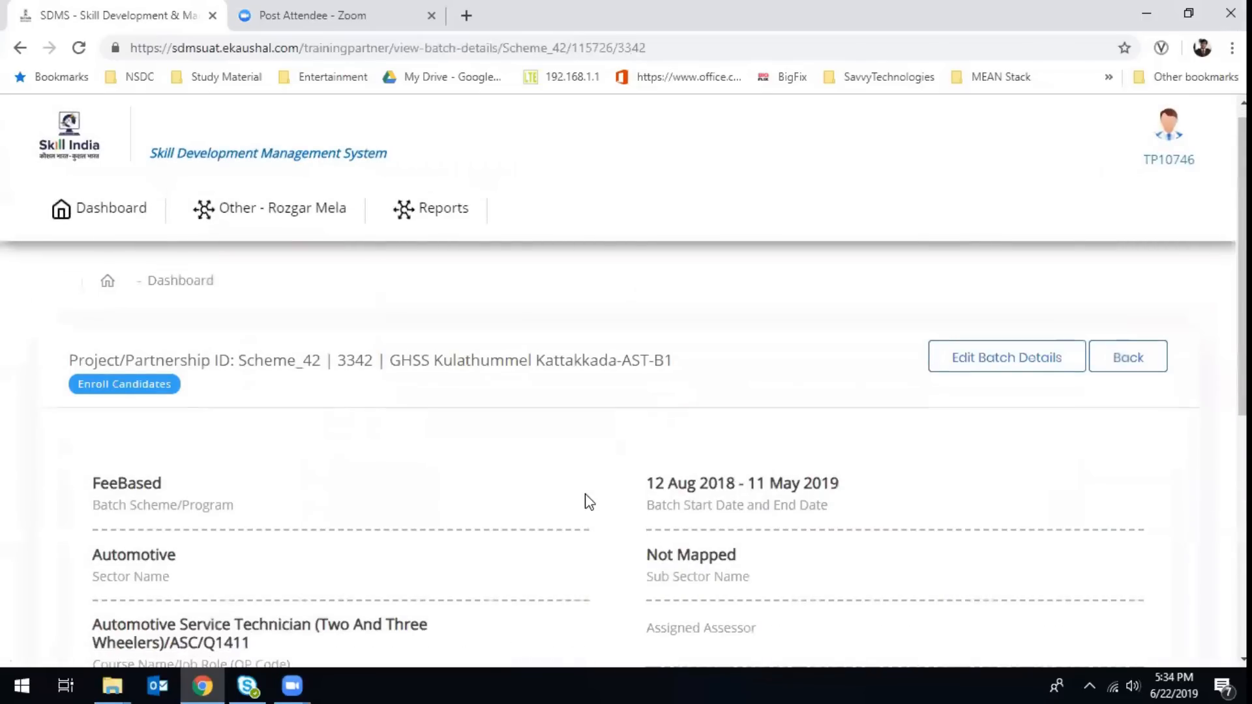
pyautogui.scroll(-5, 589, 502)
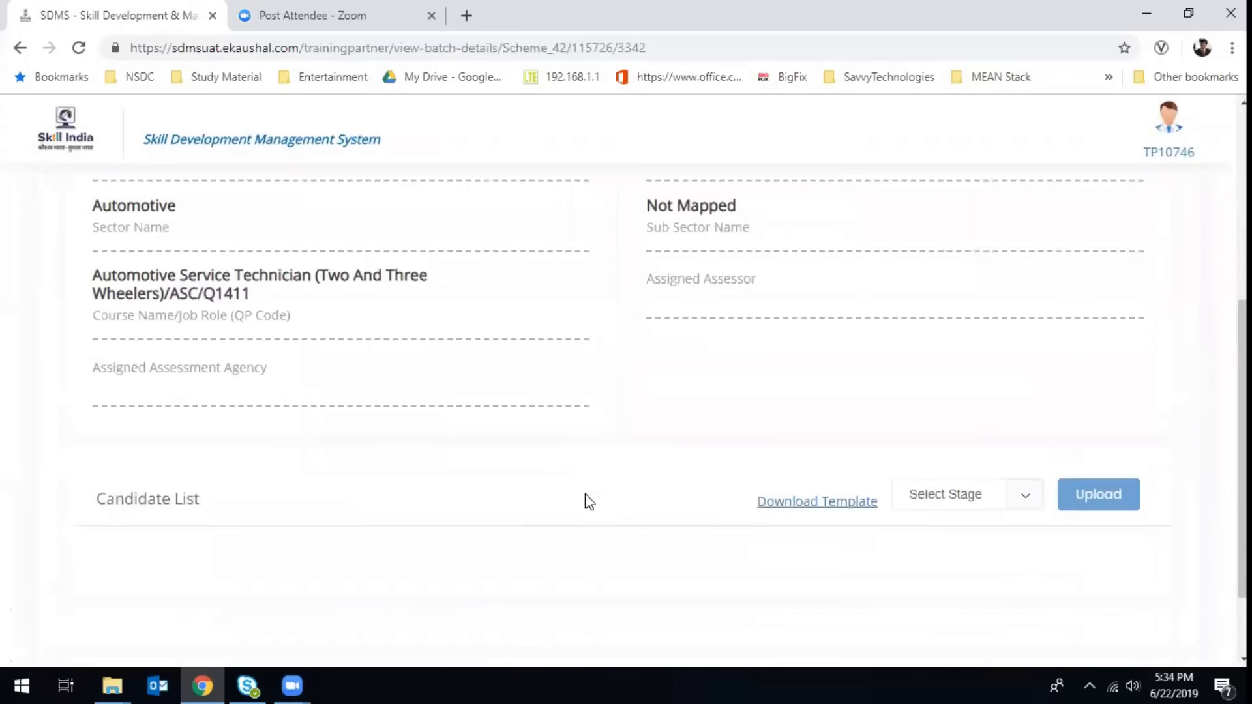
pyautogui.scroll(-1, 589, 502)
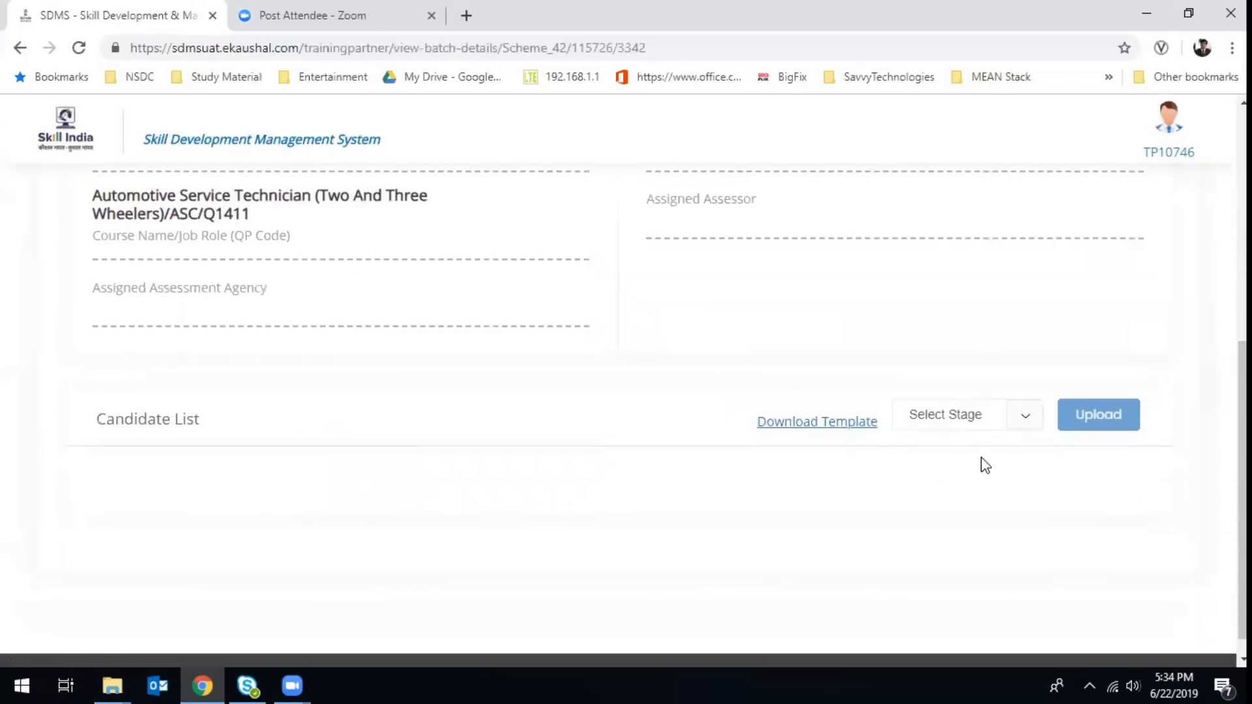
pyautogui.click(1040, 413)
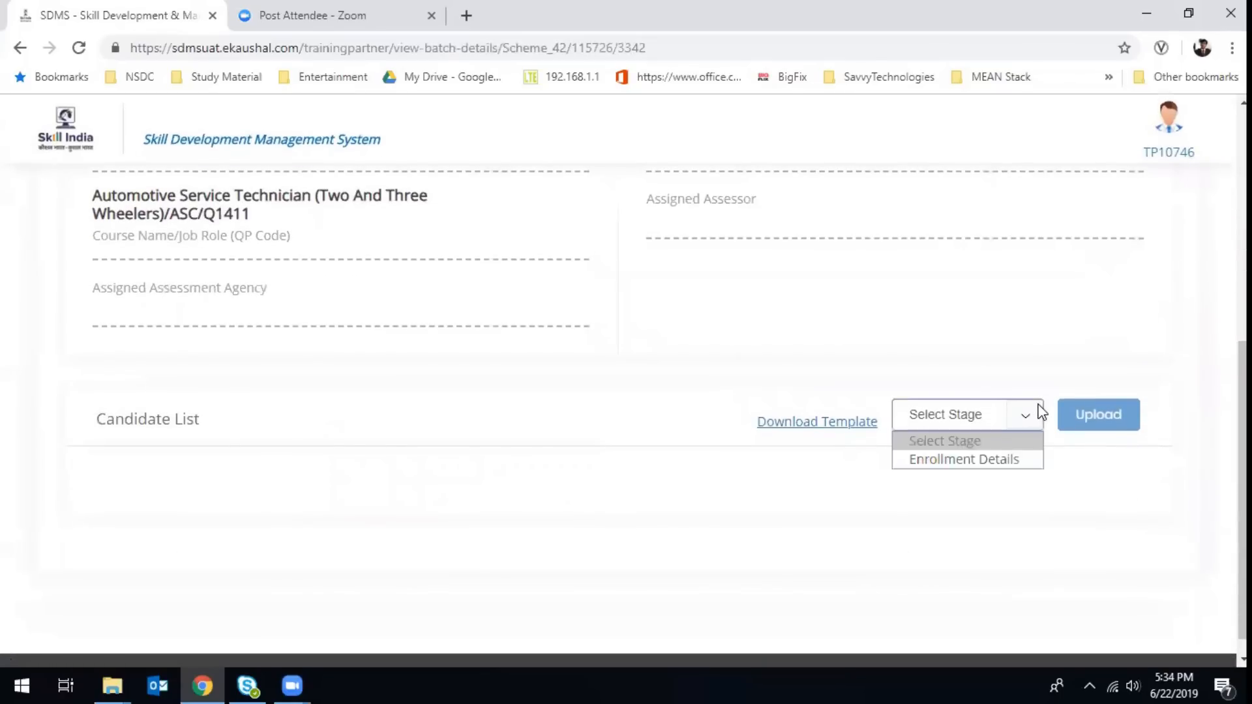
pyautogui.click(1021, 460)
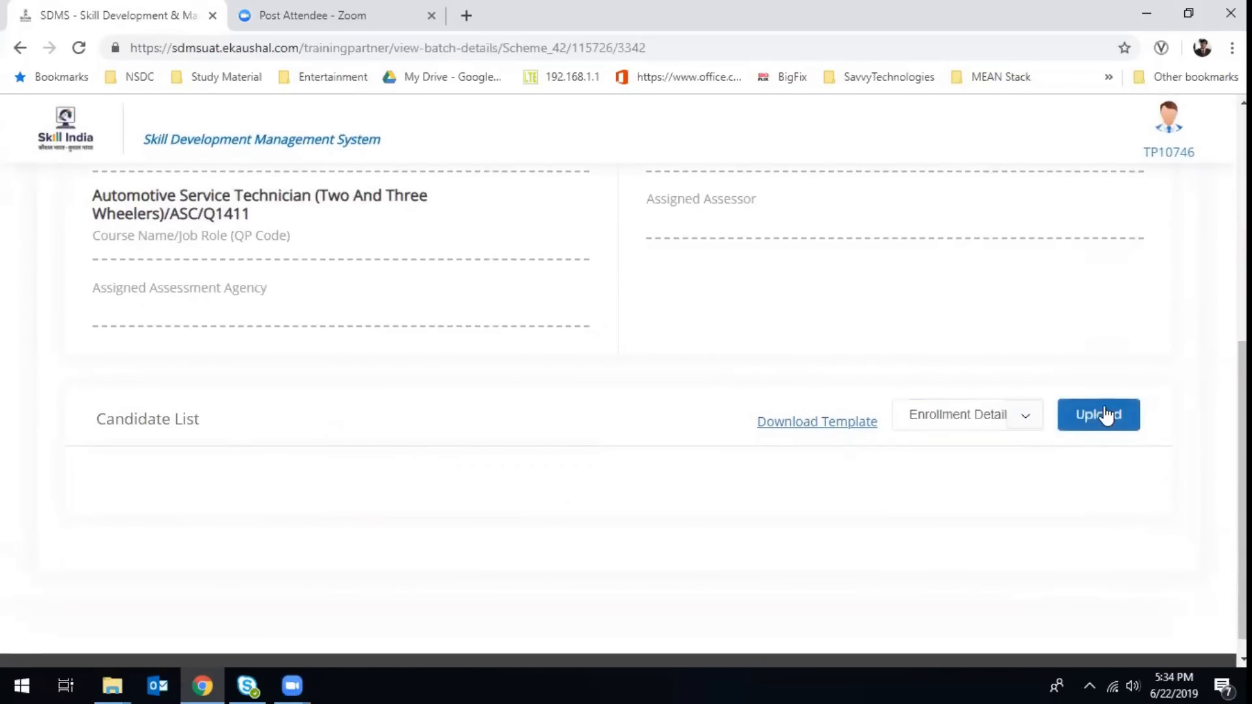
# Step: Upload SELECTED_CANDIDATES_for enroll.xlsx as the batch's candidate enrollment document and submit it
pyautogui.click(1105, 414)
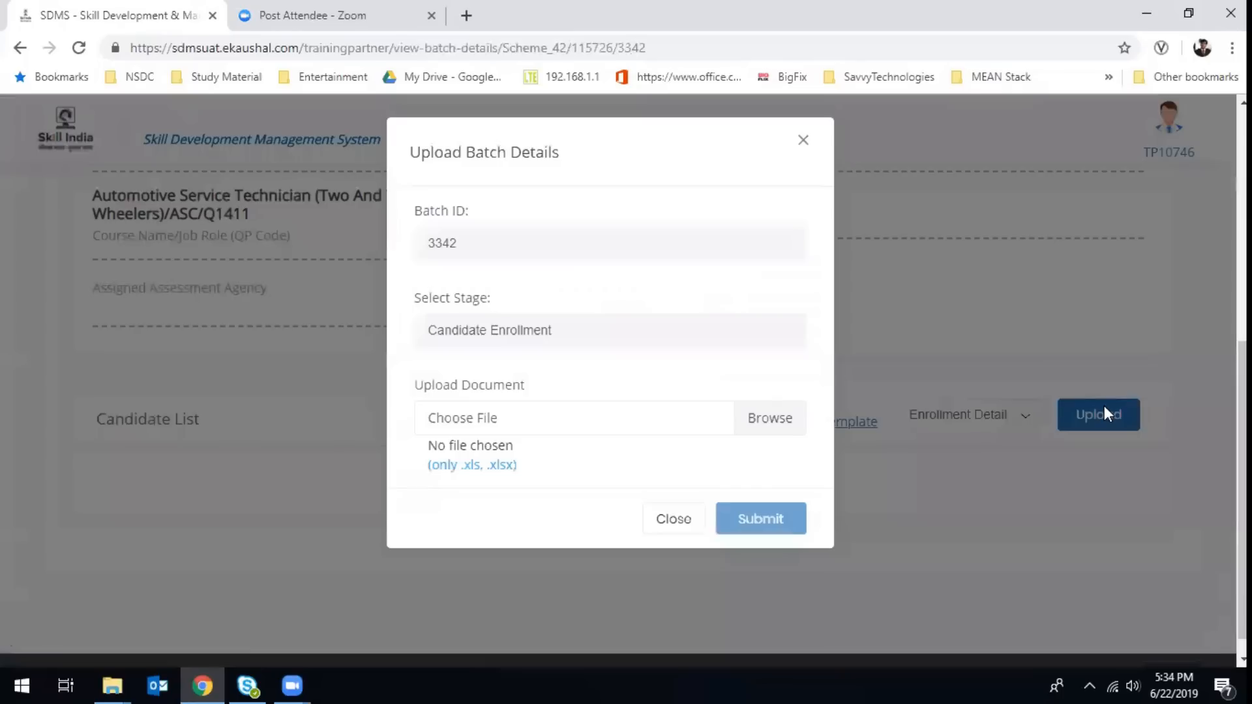
pyautogui.click(769, 426)
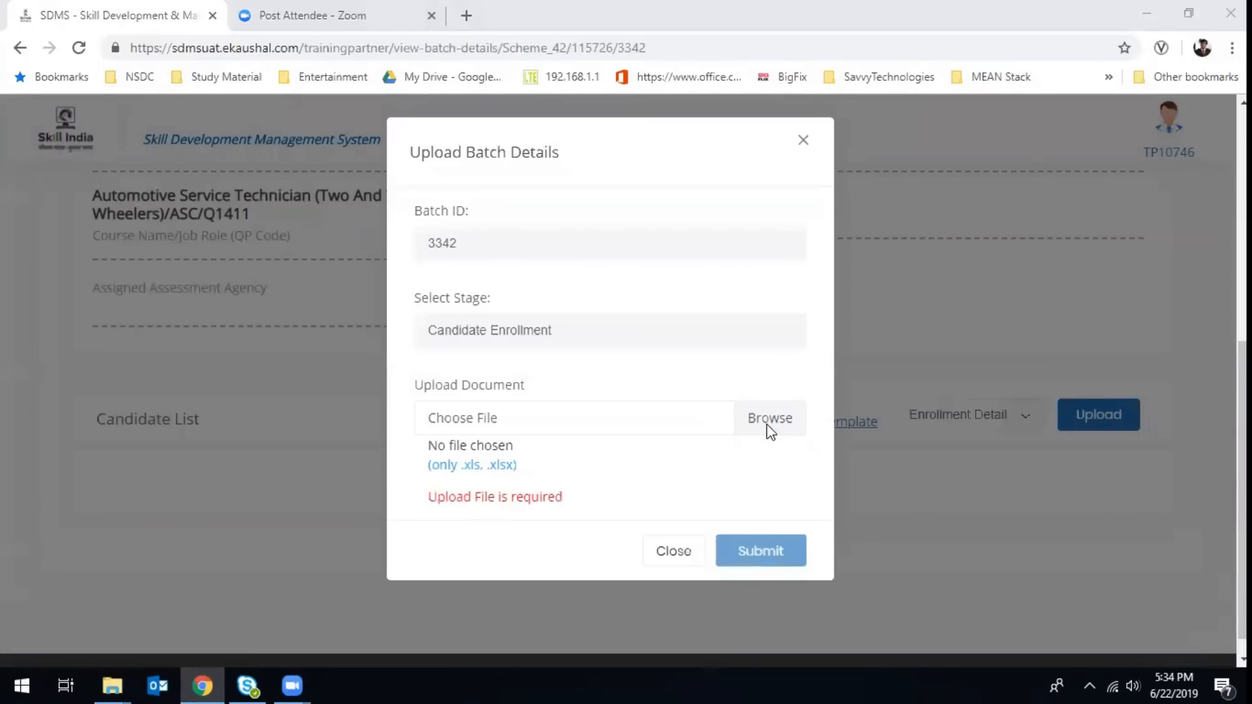
pyautogui.doubleClick(292, 148)
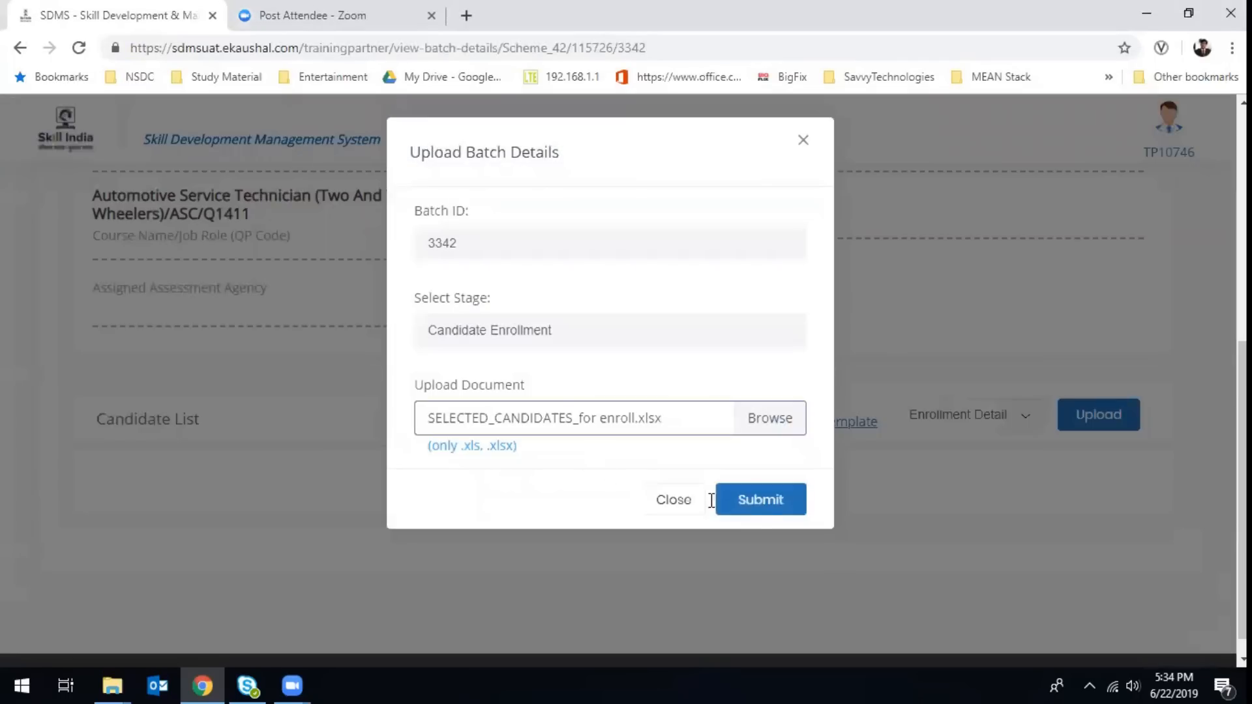
pyautogui.click(769, 511)
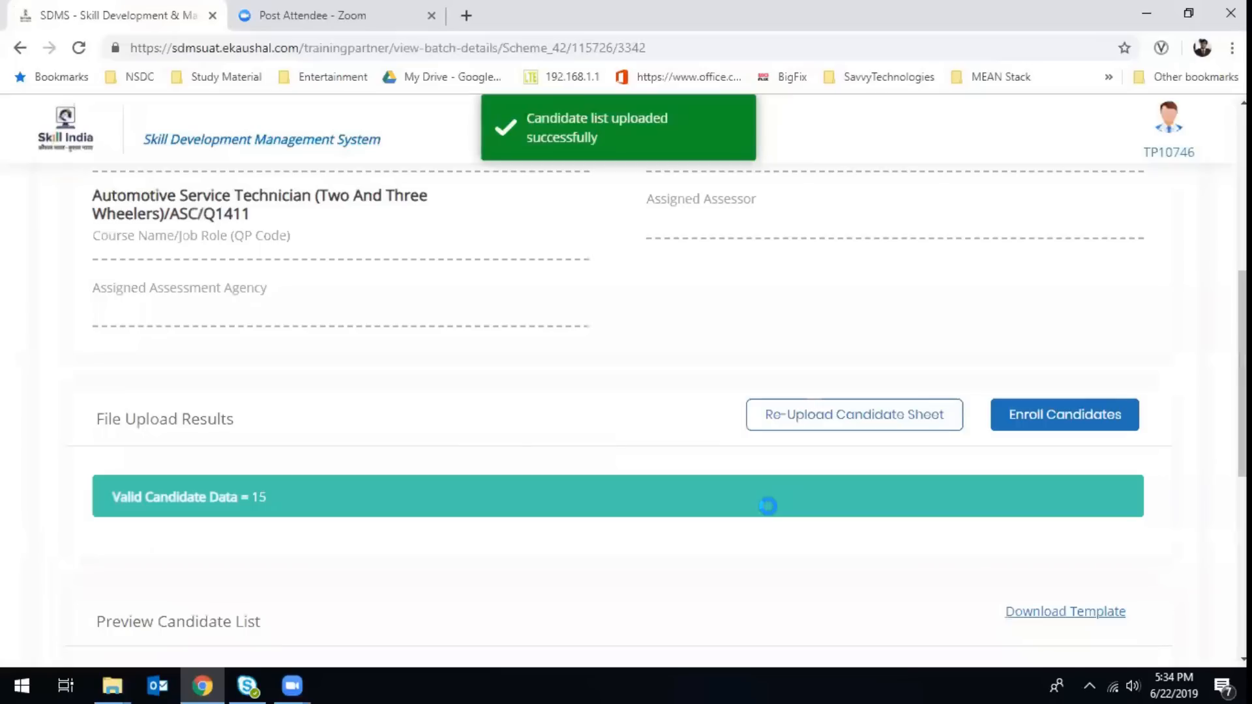
# Step: Check the uploaded candidate preview list and enroll the valid candidates into the batch
pyautogui.scroll(-8, 769, 506)
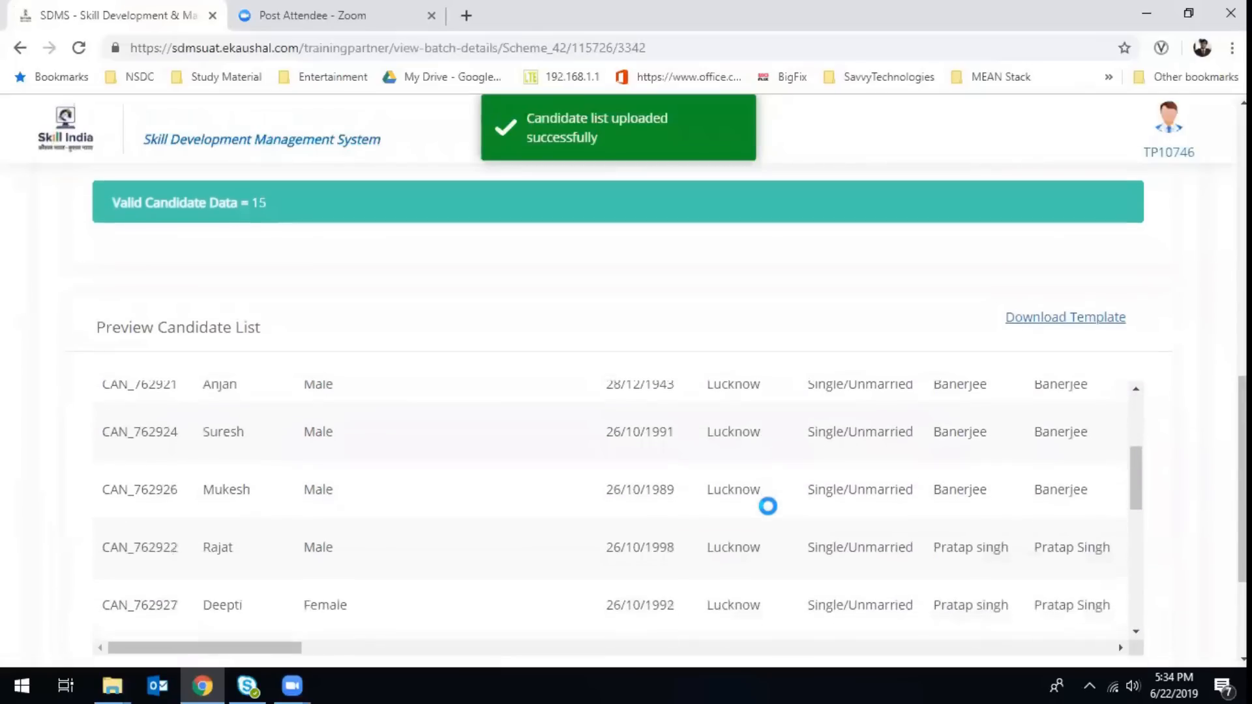
pyautogui.scroll(-4, 768, 506)
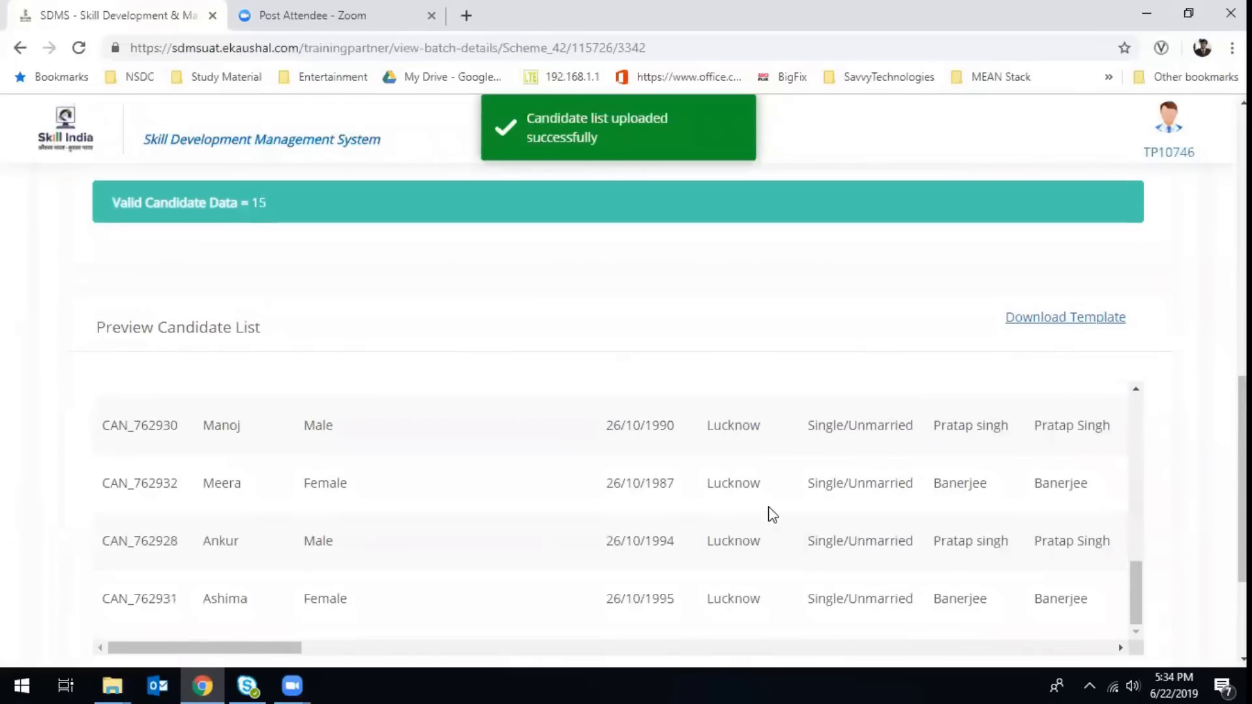
pyautogui.scroll(-3, 771, 513)
pyautogui.scroll(5, 773, 515)
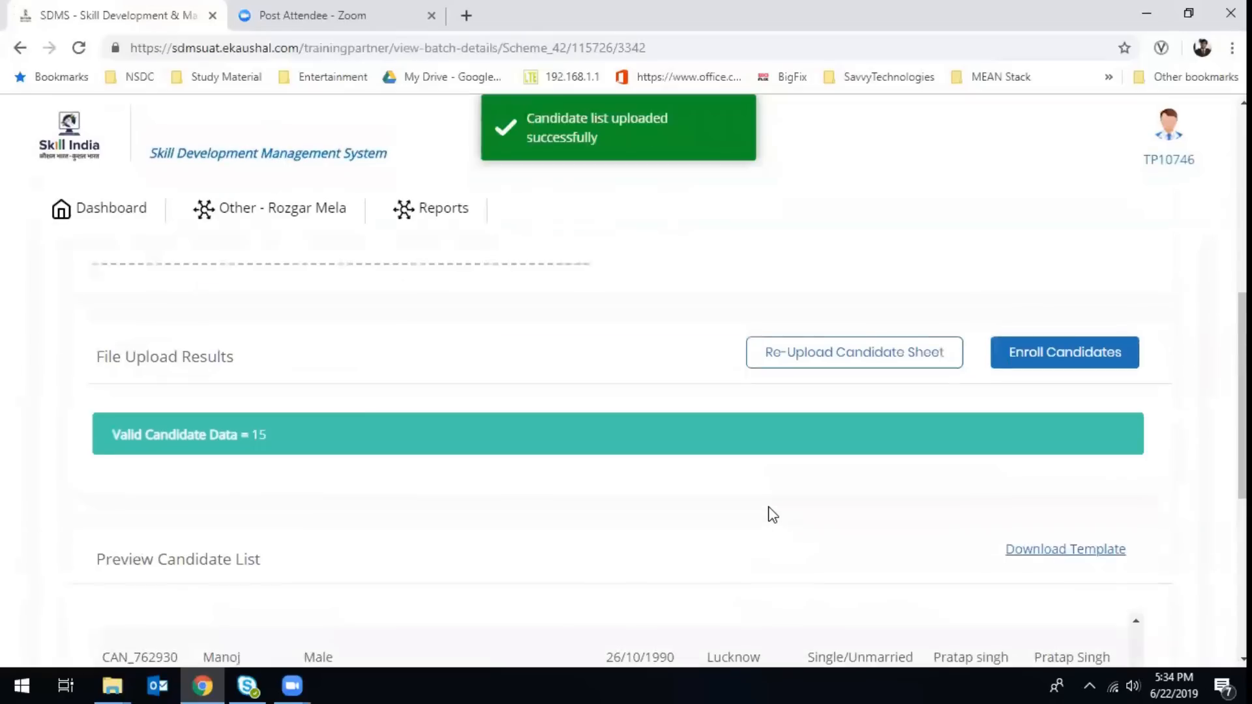
pyautogui.scroll(3, 772, 512)
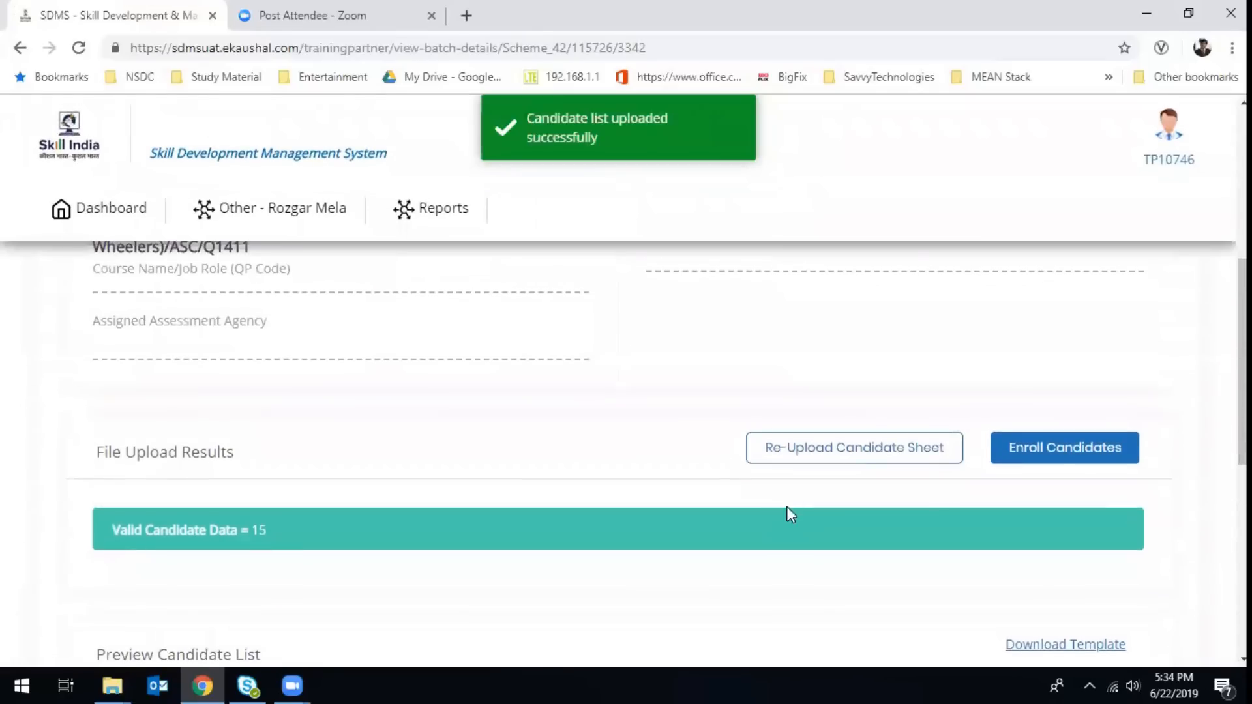
pyautogui.click(1068, 446)
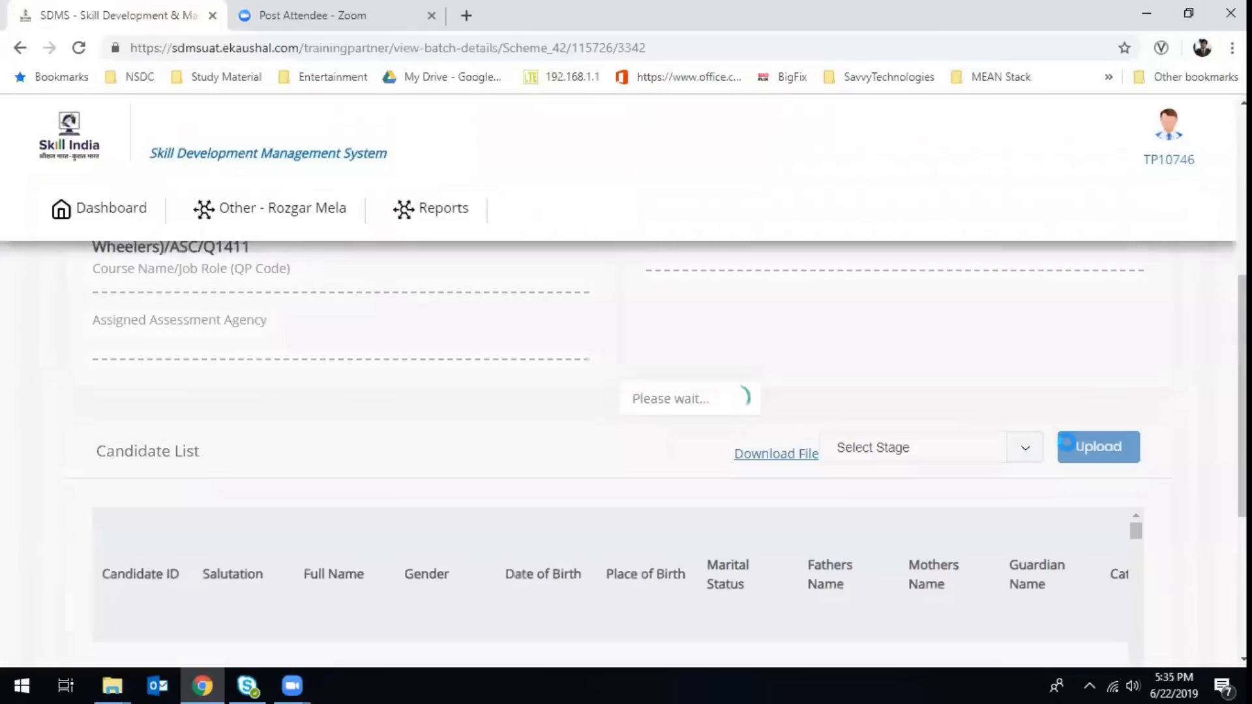
# Step: Review the batch's candidate list, its status and its batch details after enrolling the candidates
pyautogui.scroll(-8, 656, 412)
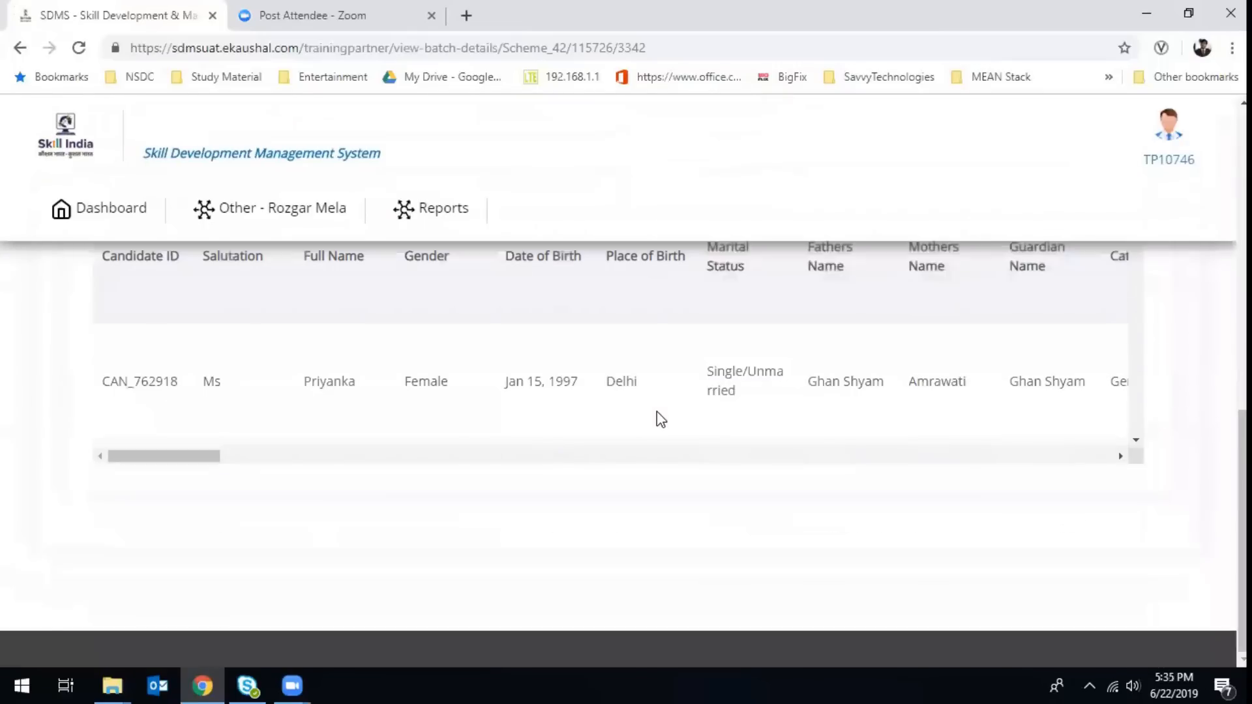
pyautogui.scroll(-4, 657, 412)
pyautogui.scroll(8, 657, 413)
pyautogui.scroll(10, 656, 412)
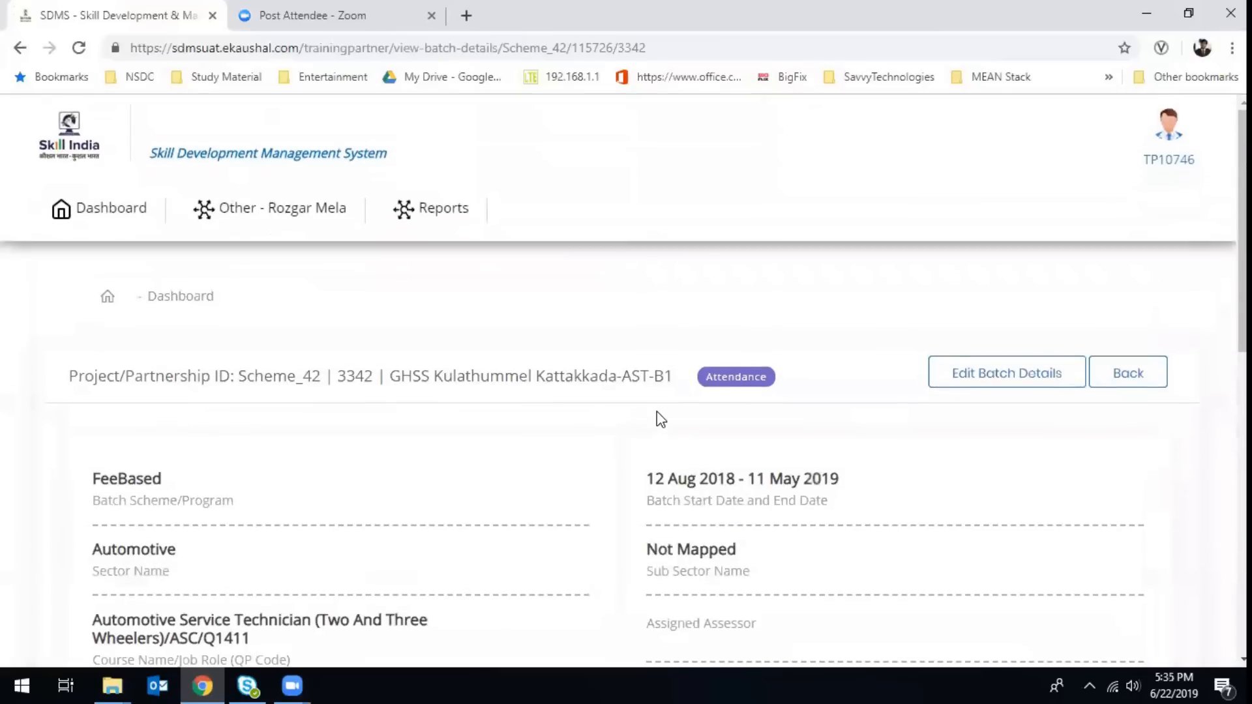
pyautogui.scroll(-1, 656, 412)
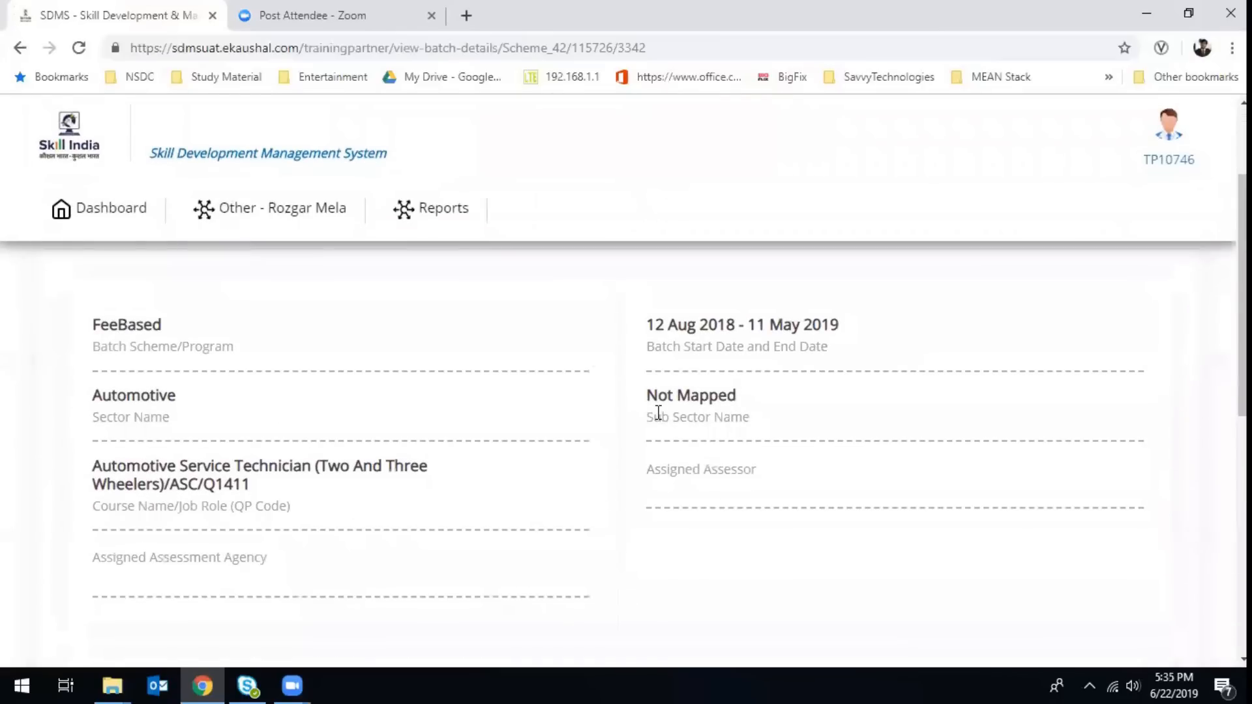
pyautogui.scroll(2, 658, 413)
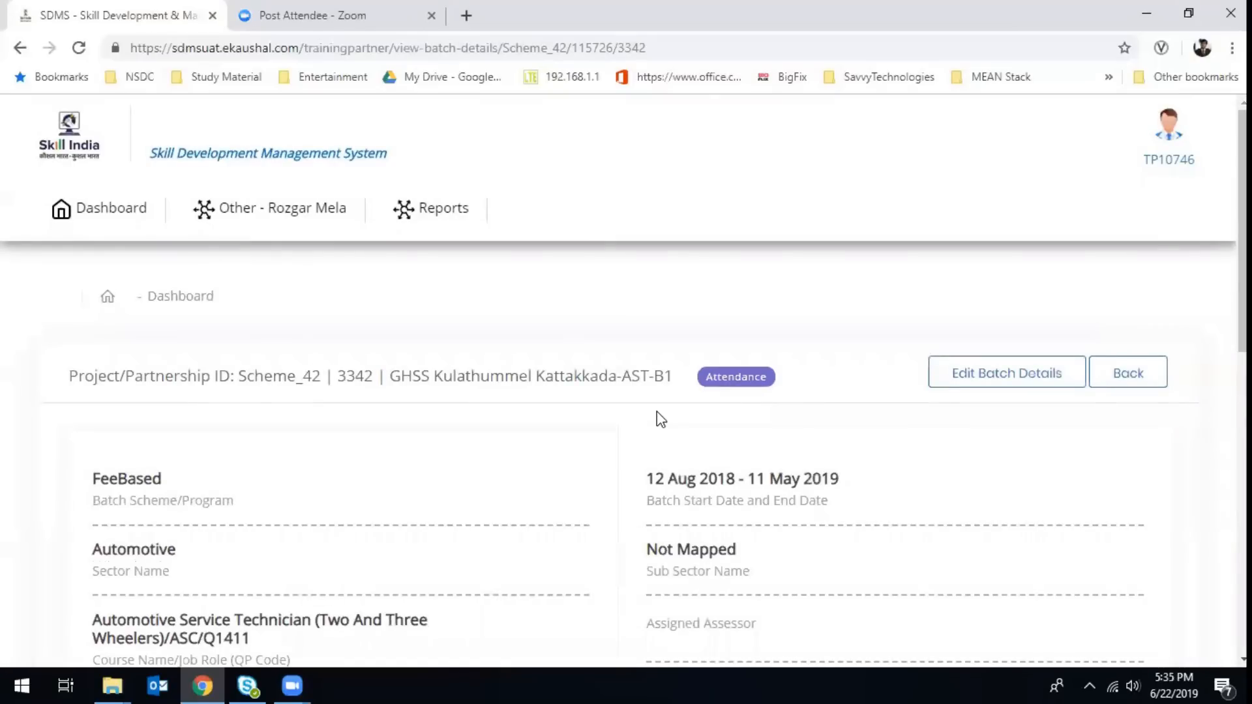
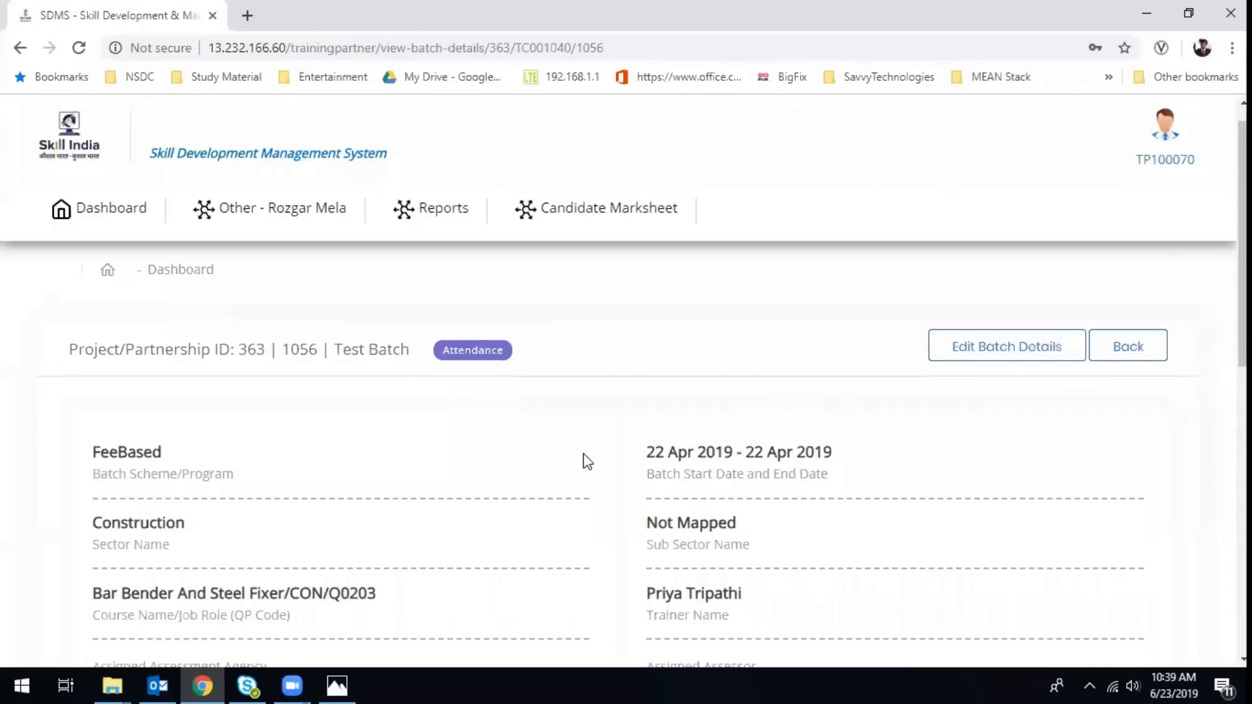
# Step: Examine the batch details and the enrolled candidates in the Candidate List of Test Batch
pyautogui.scroll(-5, 587, 461)
pyautogui.scroll(-5, 586, 461)
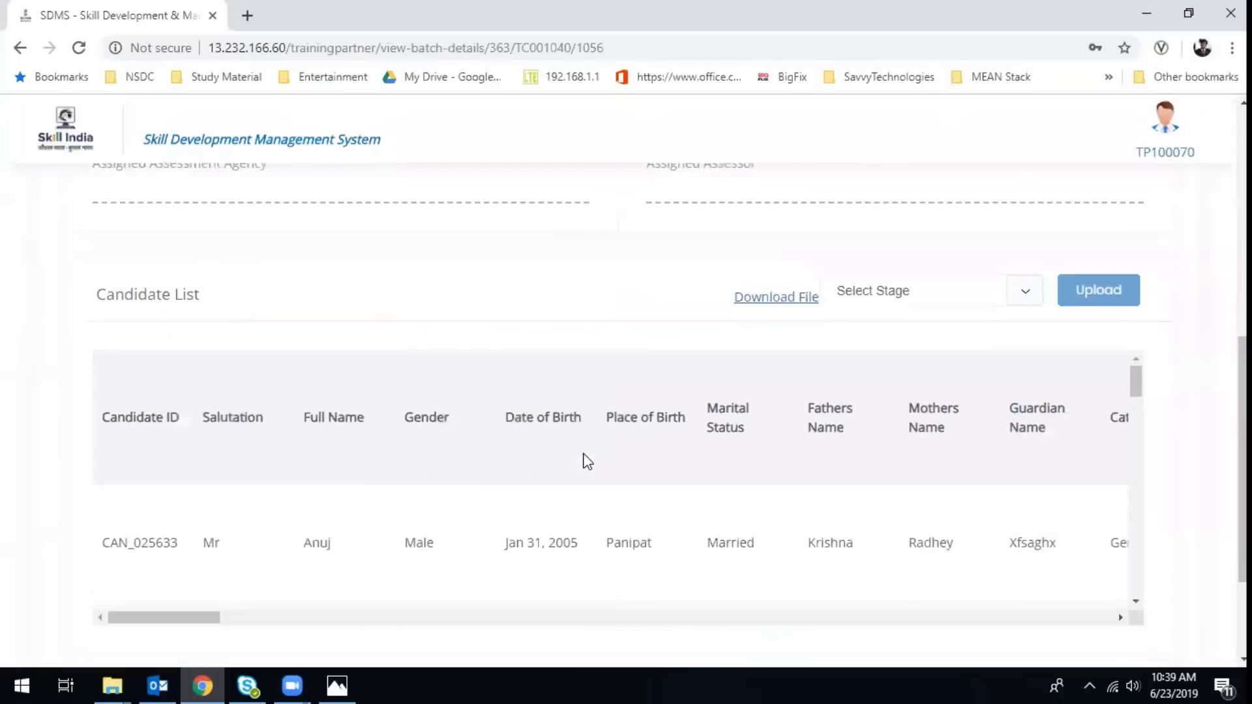
pyautogui.scroll(-3, 587, 461)
pyautogui.scroll(-3, 587, 461)
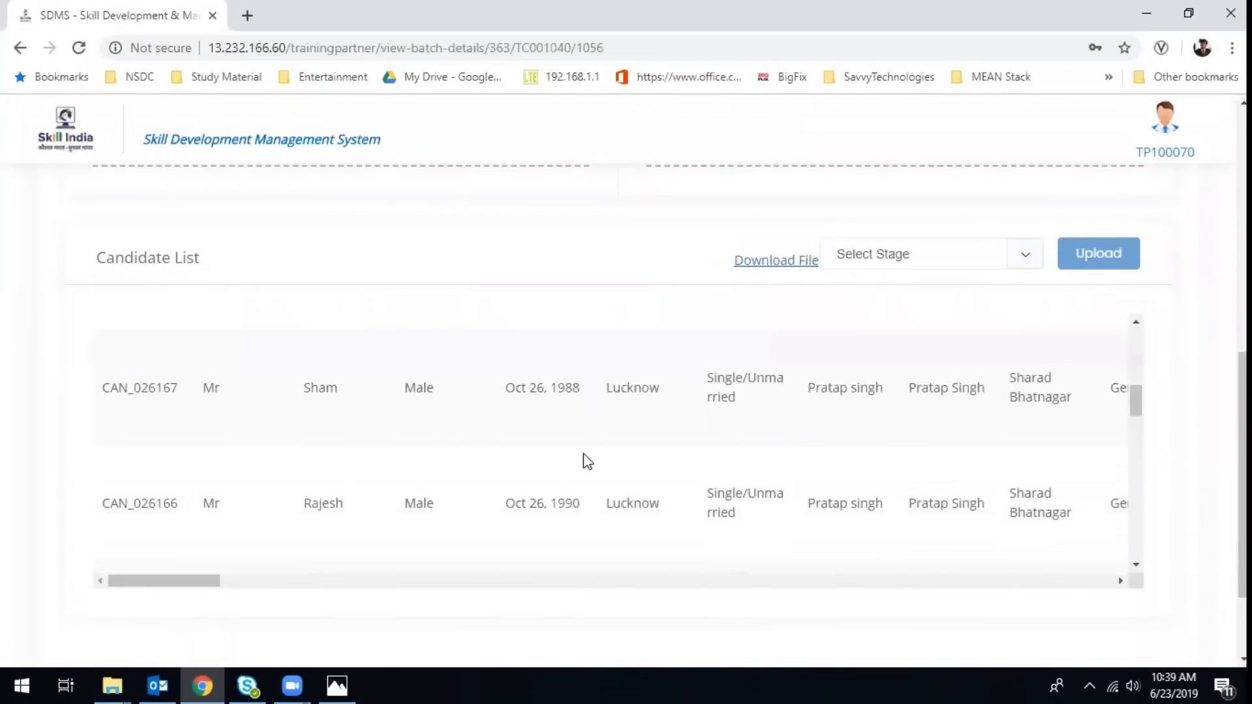
pyautogui.scroll(-3, 587, 461)
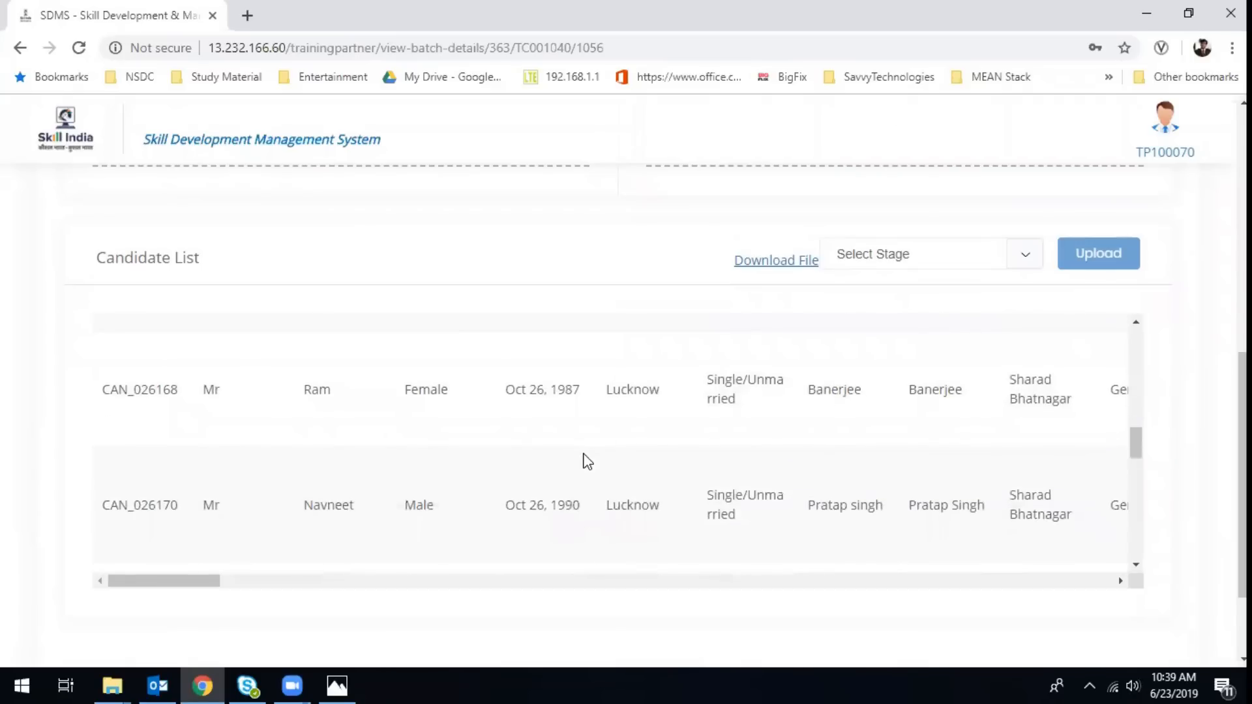
pyautogui.scroll(-3, 587, 461)
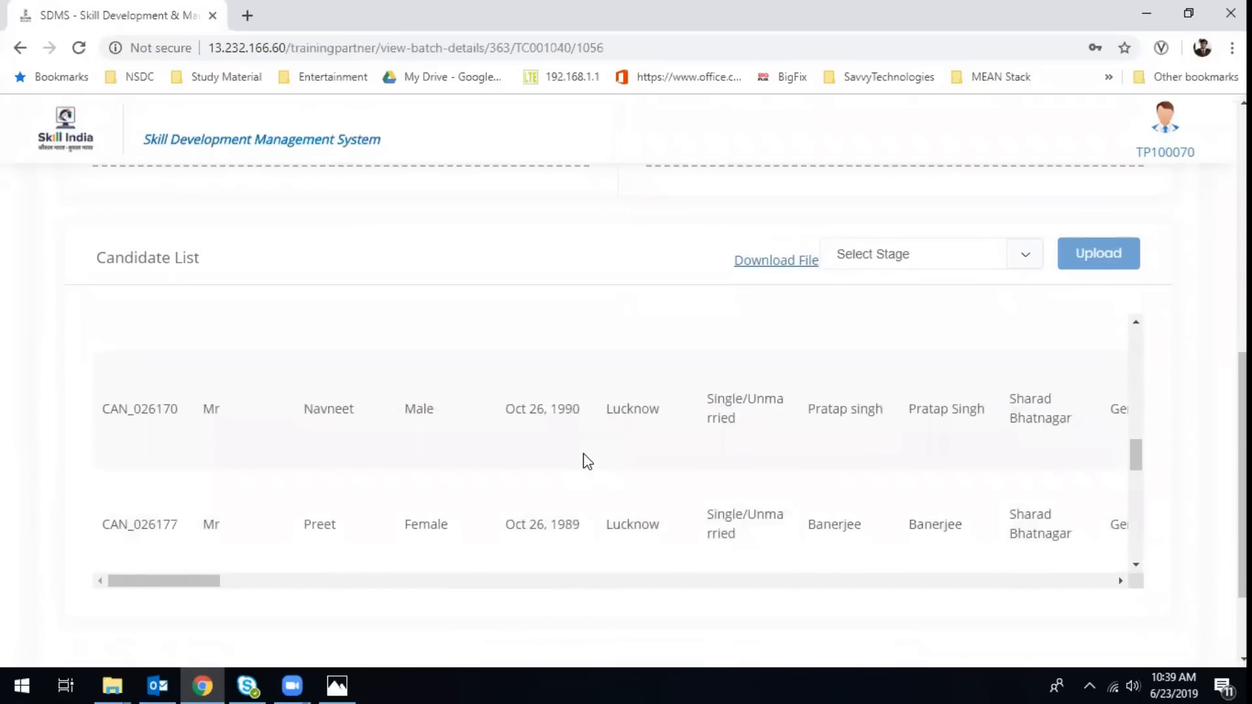
pyautogui.scroll(-3, 586, 461)
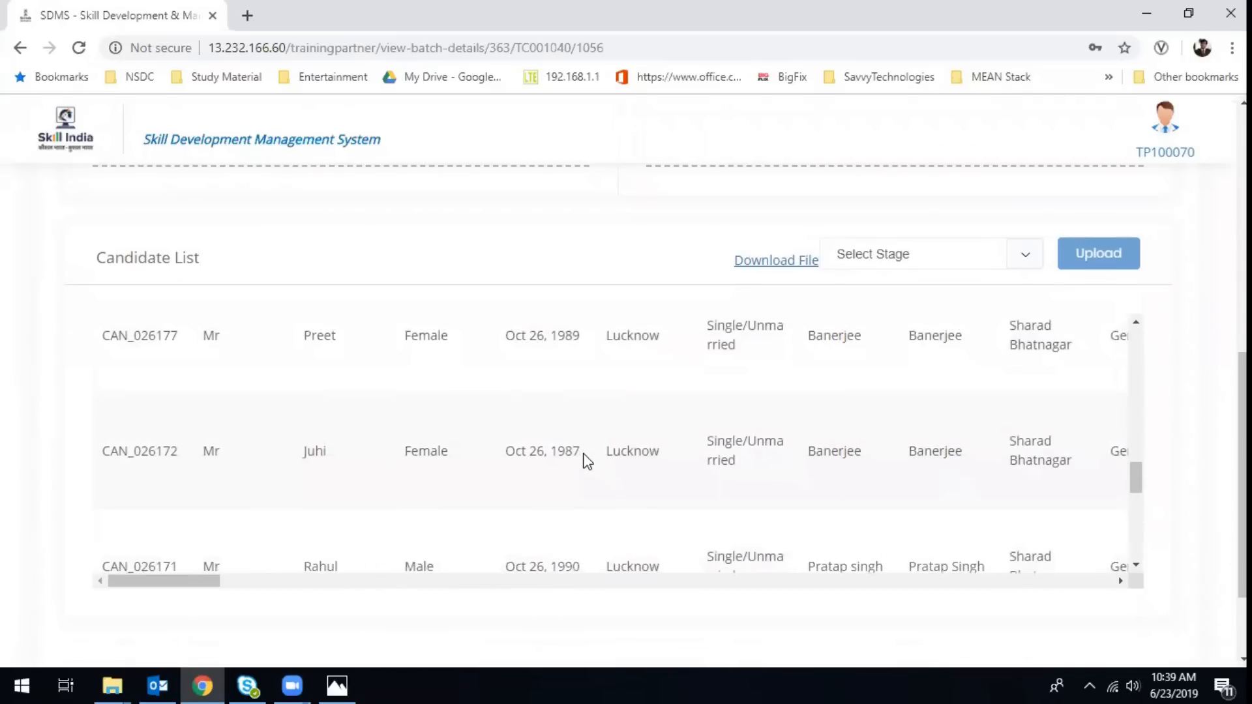
pyautogui.scroll(-3, 587, 461)
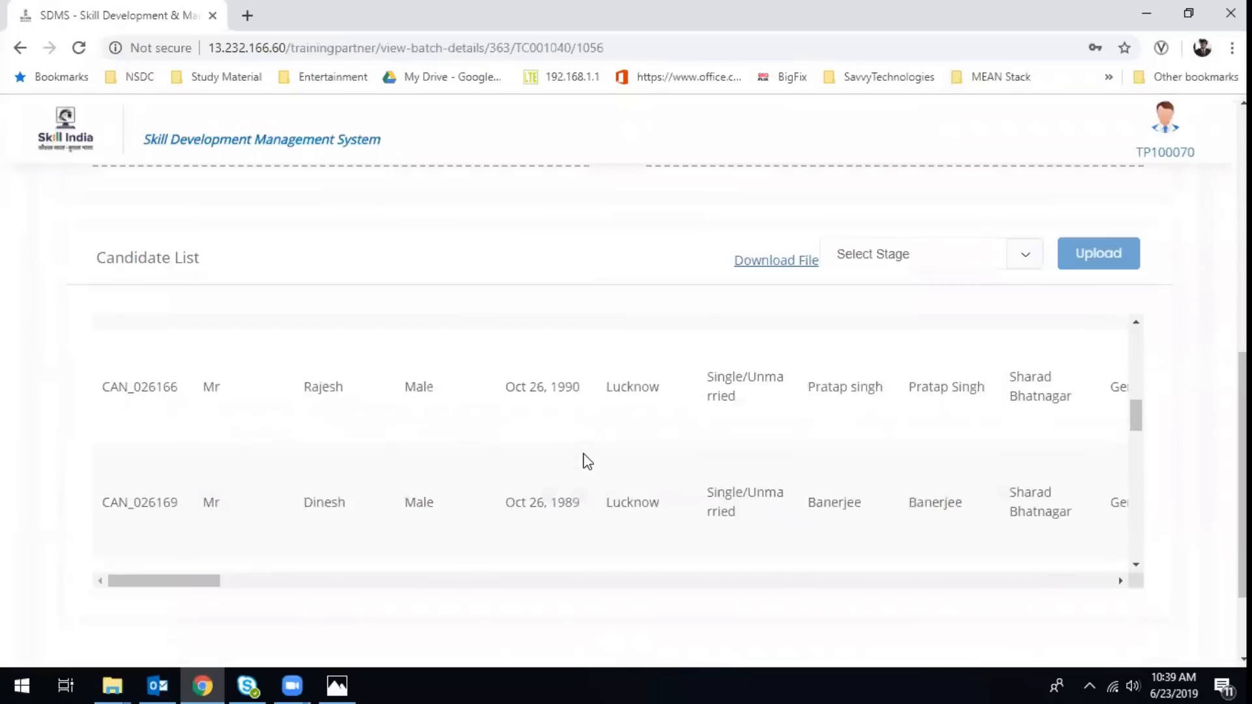
pyautogui.scroll(-6, 657, 430)
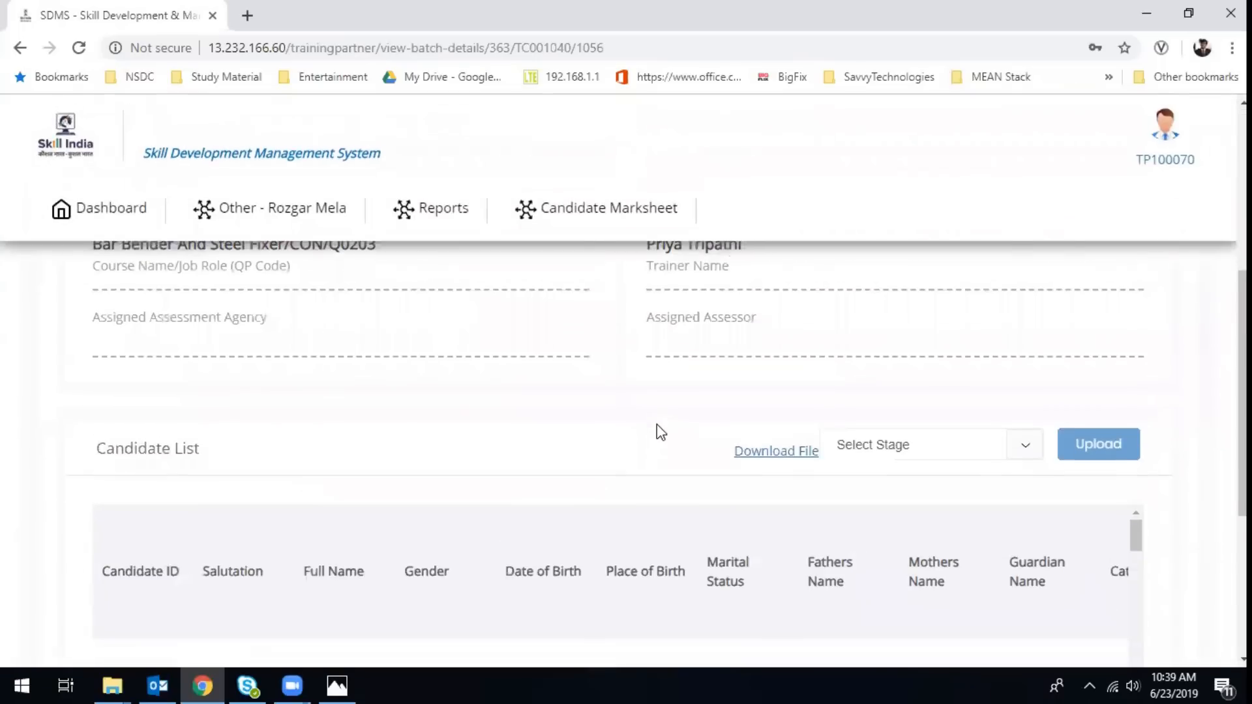
# Step: Select Candidate Training Attendance as the upload stage and save the batch's candidate file to the User Mannuals folder under its suggested name
pyautogui.click(898, 350)
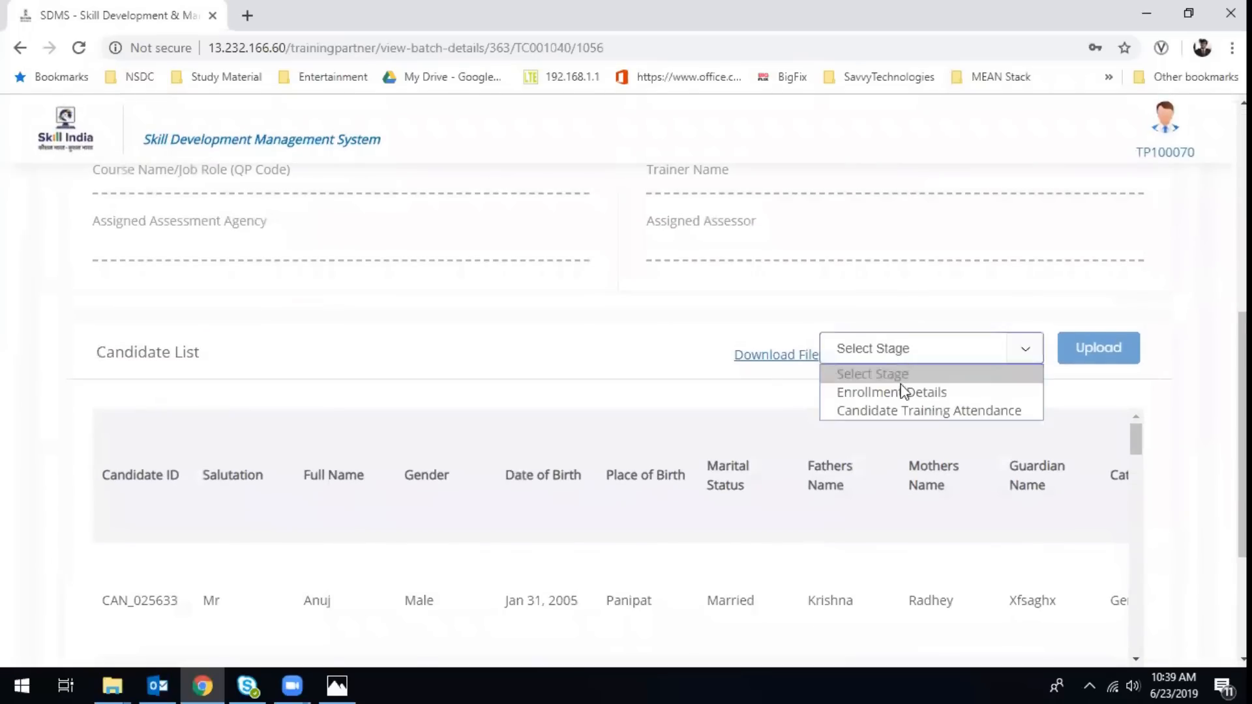
pyautogui.click(906, 411)
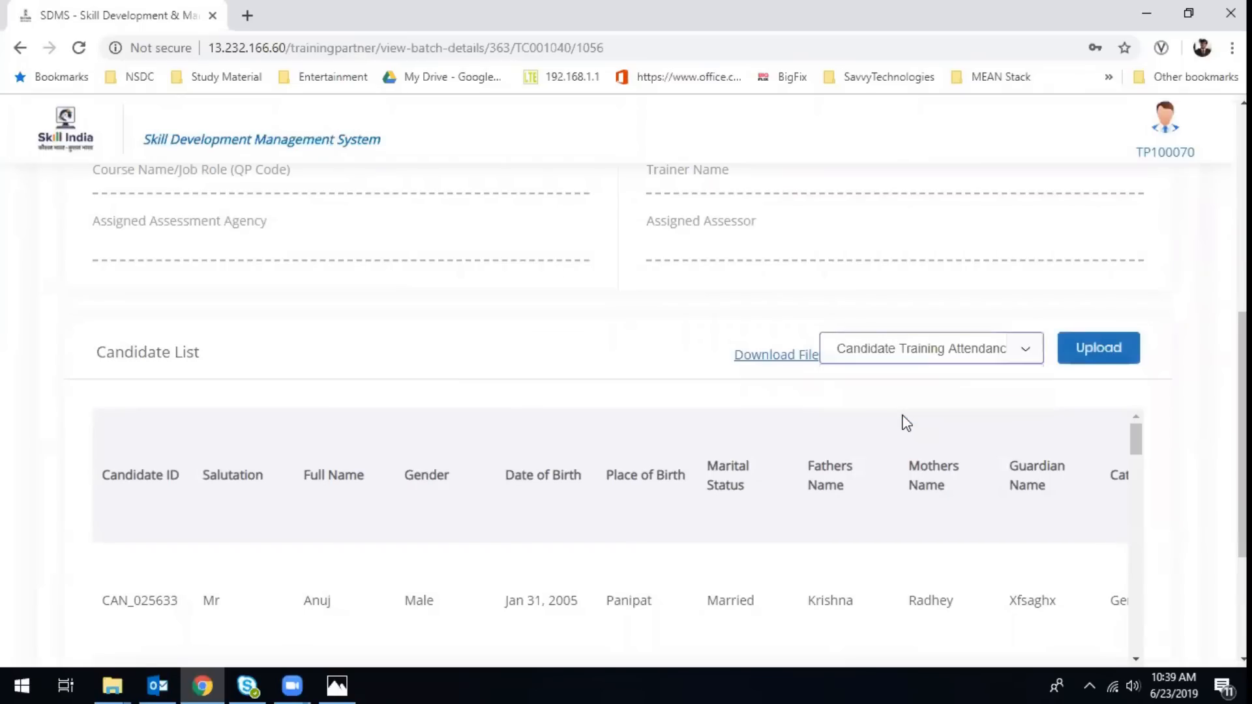
pyautogui.click(780, 358)
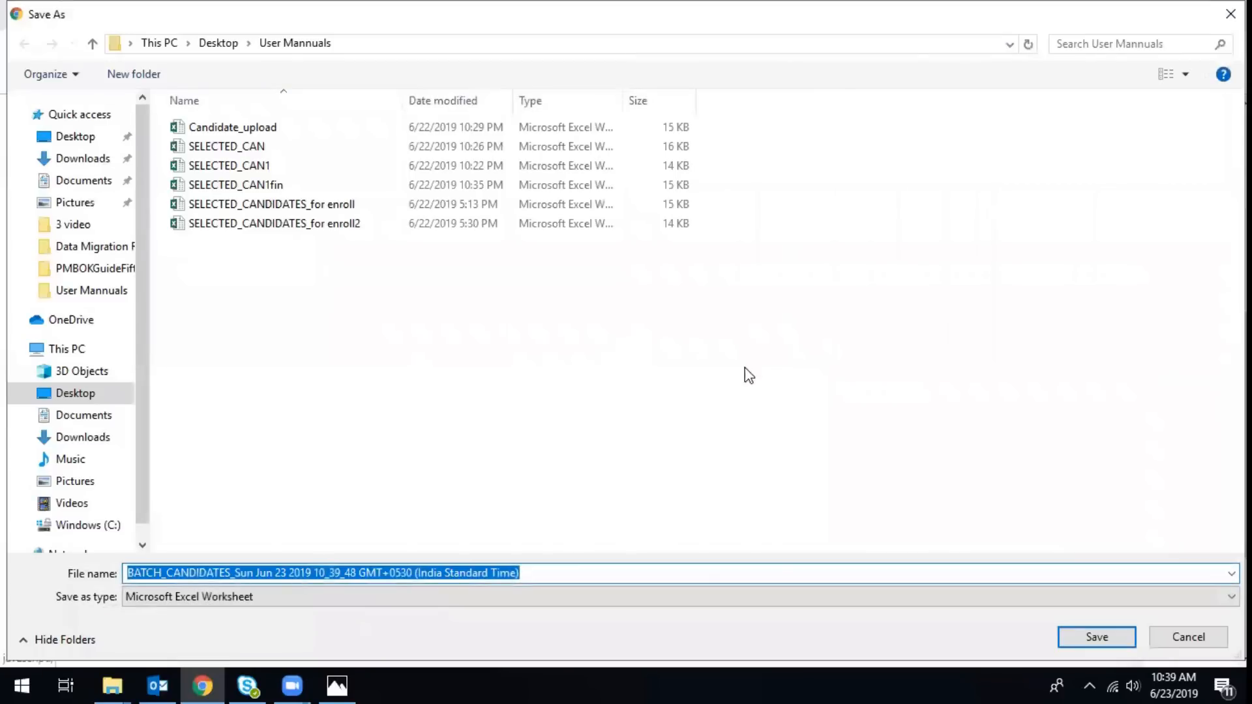
pyautogui.click(1117, 642)
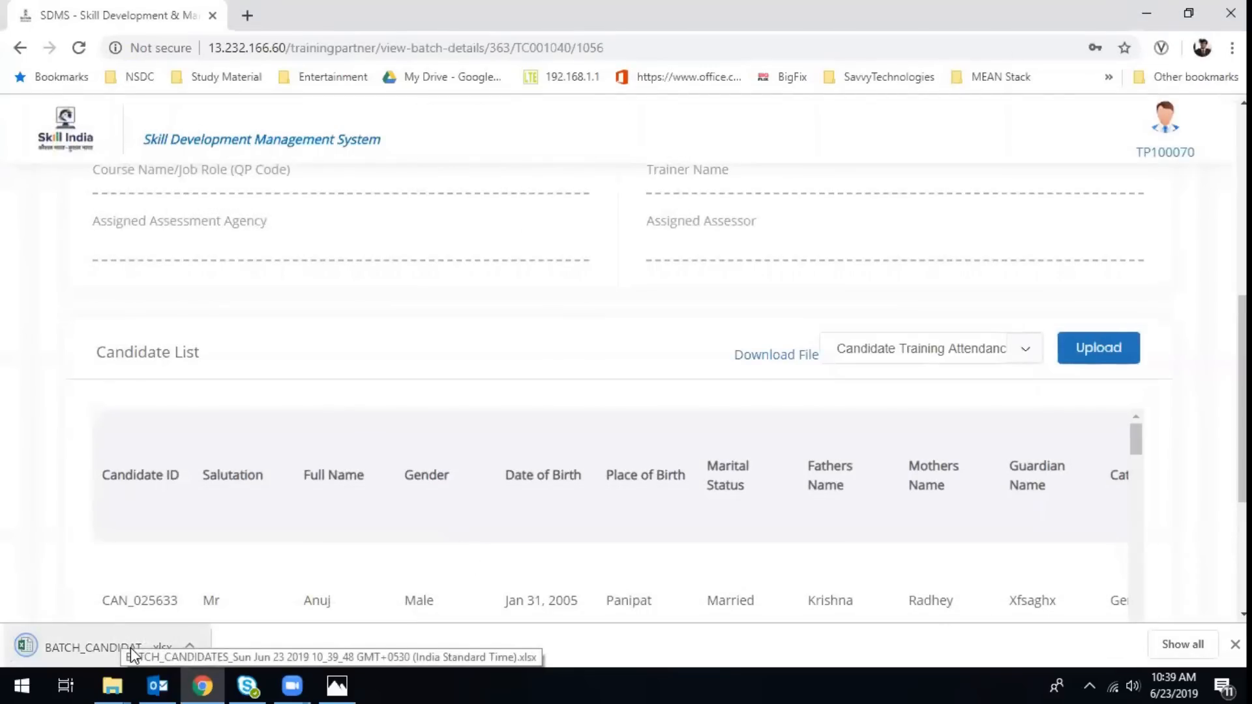
# Step: Open the downloaded BATCH_CANDIDATES workbook in Excel, enable editing and dismiss the repair report
pyautogui.click(132, 647)
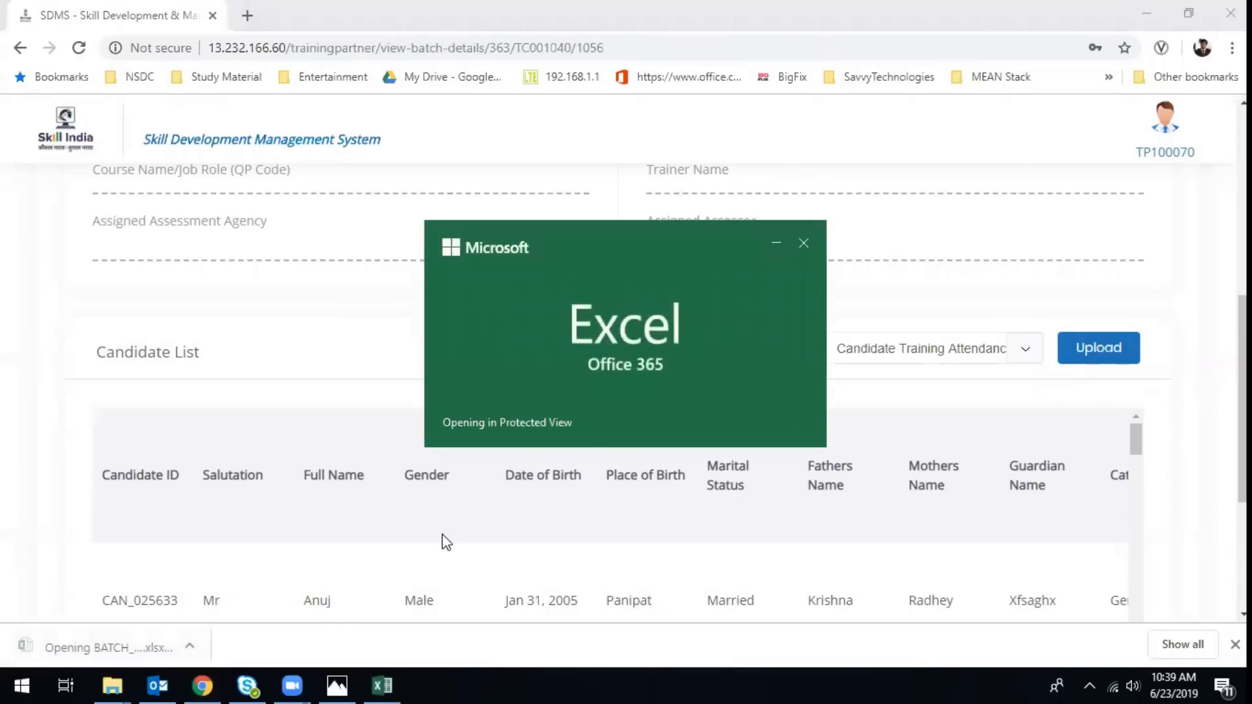
pyautogui.click(589, 395)
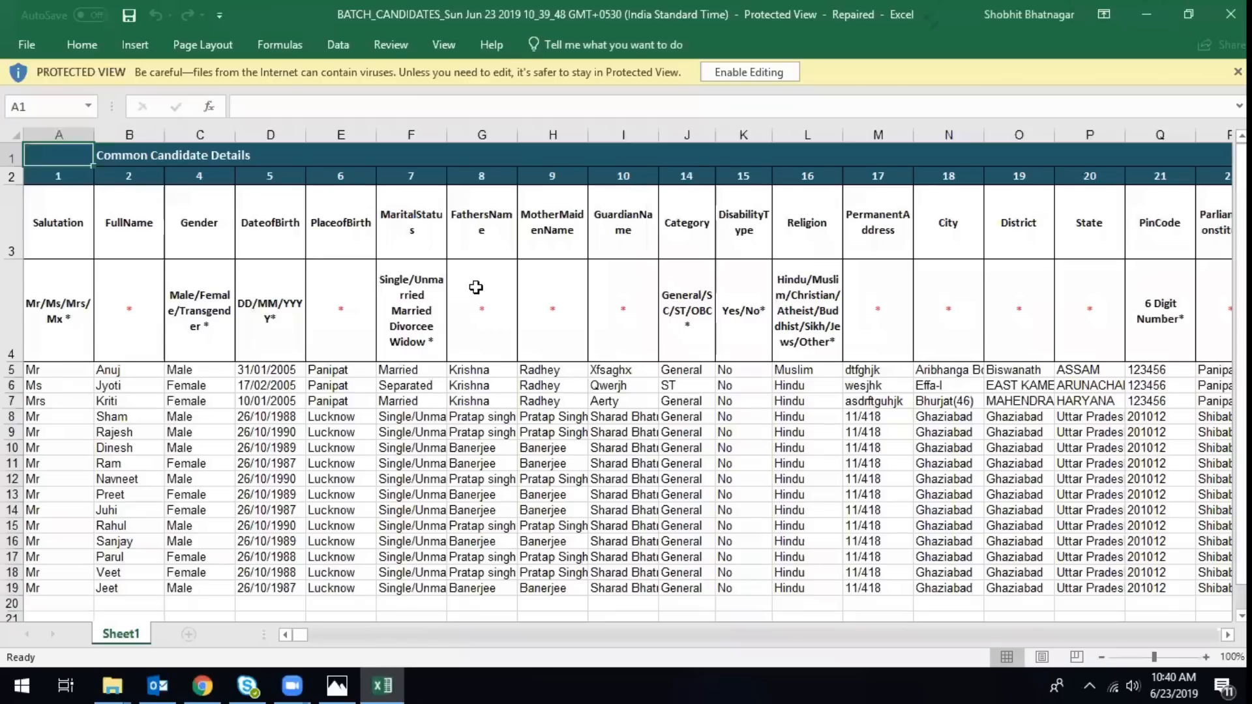
pyautogui.click(737, 74)
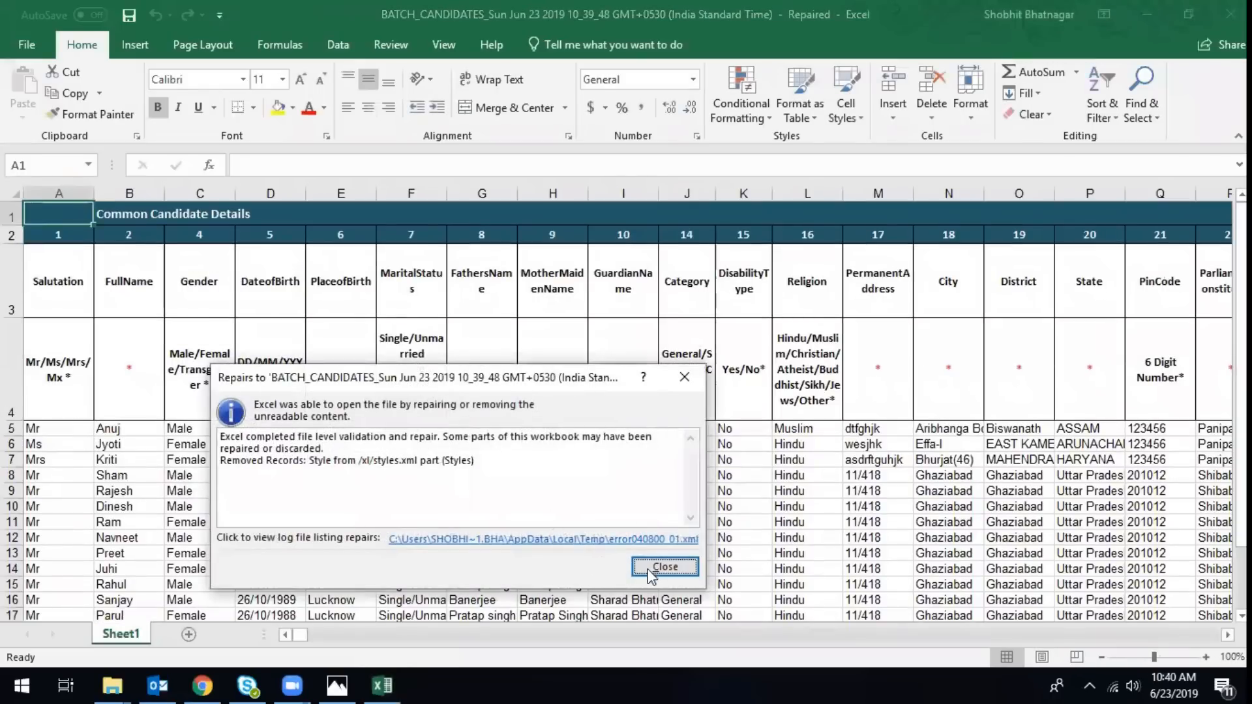
pyautogui.click(652, 569)
# Step: Go through the sheet's columns along row 7, from Common Candidate Details and Batch Creation to Training Details and Assessment Details
pyautogui.click(62, 463)
pyautogui.press('Right')
pyautogui.press('Right')
pyautogui.press('Right')
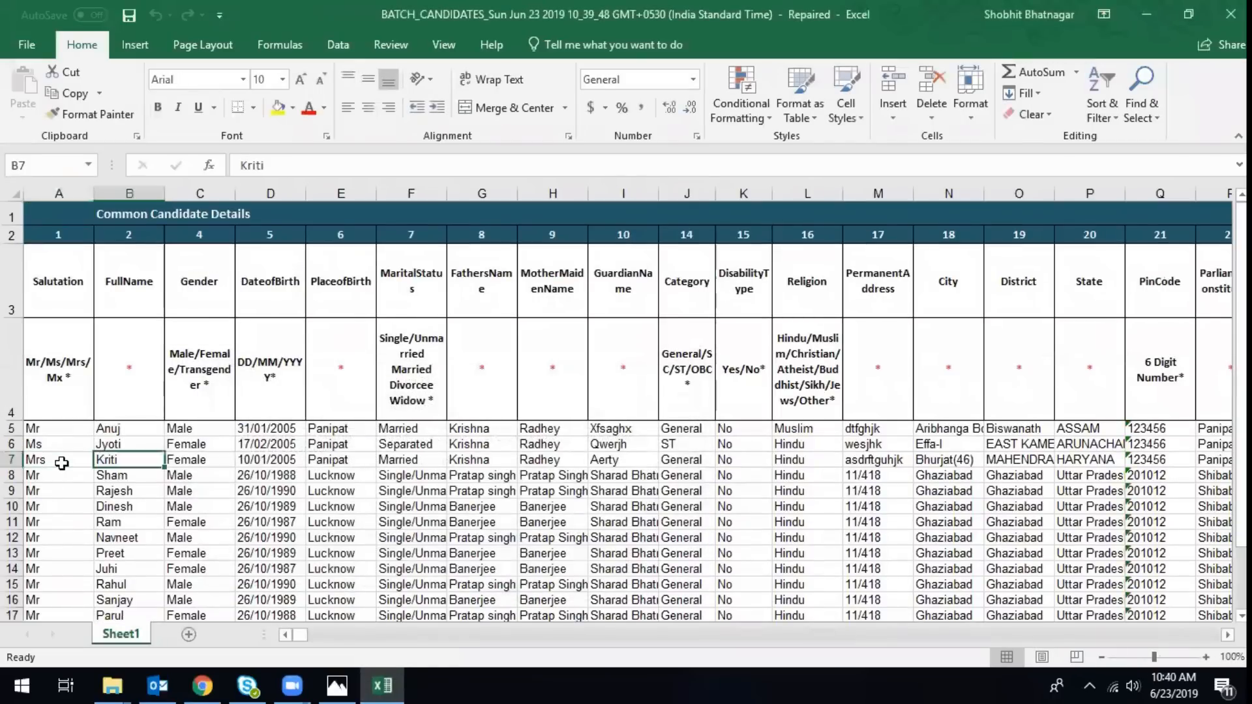
pyautogui.press('Right')
pyautogui.press('Right')
pyautogui.press('Right')
pyautogui.press('Right')
pyautogui.press('Right')
pyautogui.press('Right')
pyautogui.press('Right')
pyautogui.press('Right')
pyautogui.press('Right')
pyautogui.press('Right')
pyautogui.press('Right')
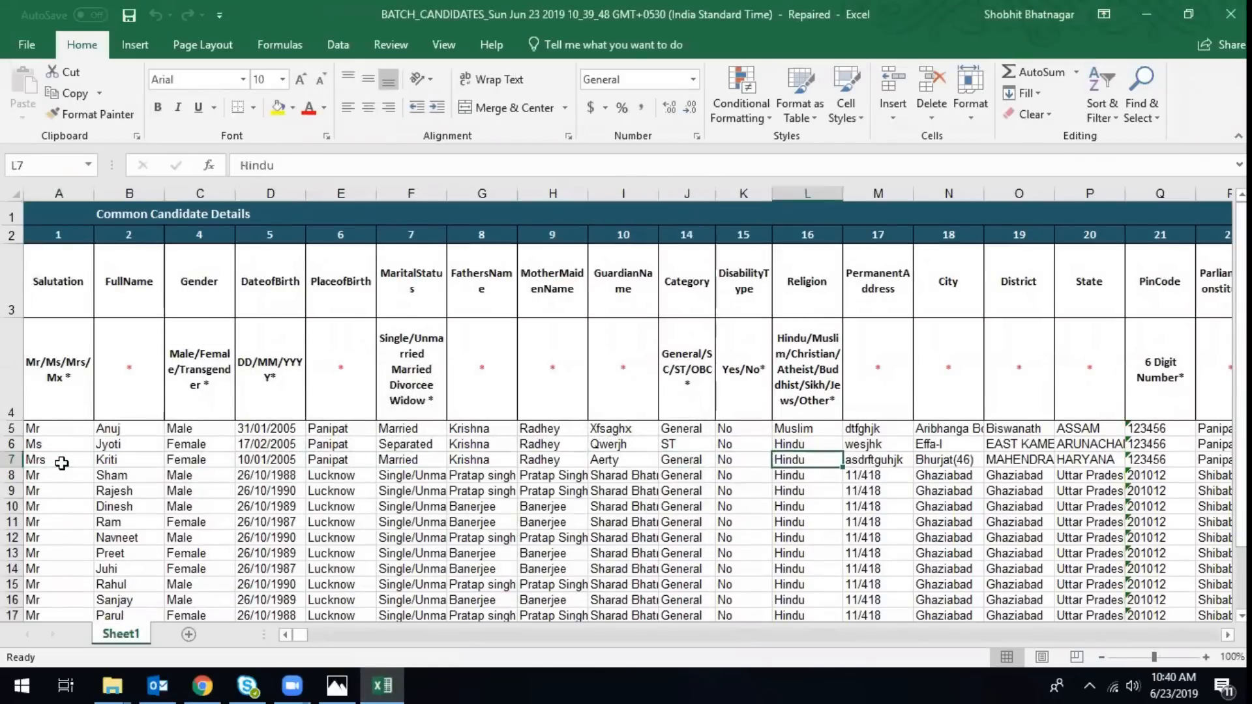
pyautogui.press('Right')
pyautogui.press('Right')
pyautogui.press('Right')
pyautogui.press('Right')
pyautogui.press('Right')
pyautogui.press('Right')
pyautogui.press('Right')
pyautogui.press('Right')
pyautogui.press('Right')
pyautogui.press('Right')
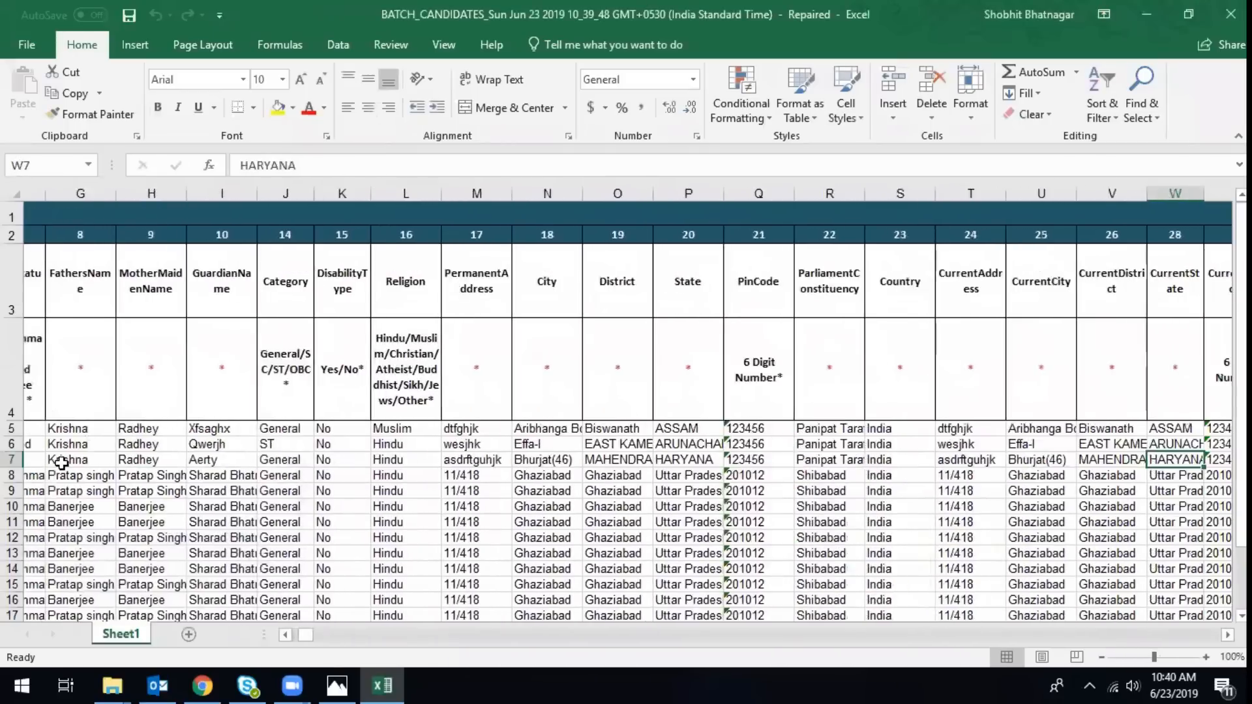
pyautogui.press('Right')
pyautogui.press('Right')
pyautogui.press('Right')
pyautogui.press('Right')
pyautogui.press('Right')
pyautogui.press('Right')
pyautogui.press('Right')
pyautogui.press('Right')
pyautogui.press('Right')
pyautogui.press('Right')
pyautogui.press('Right')
pyautogui.press('Right')
pyautogui.press('Right')
pyautogui.press('Right')
pyautogui.press('Right')
pyautogui.press('Right')
pyautogui.press('Right')
pyautogui.press('Right')
pyautogui.press('Right')
pyautogui.press('Right')
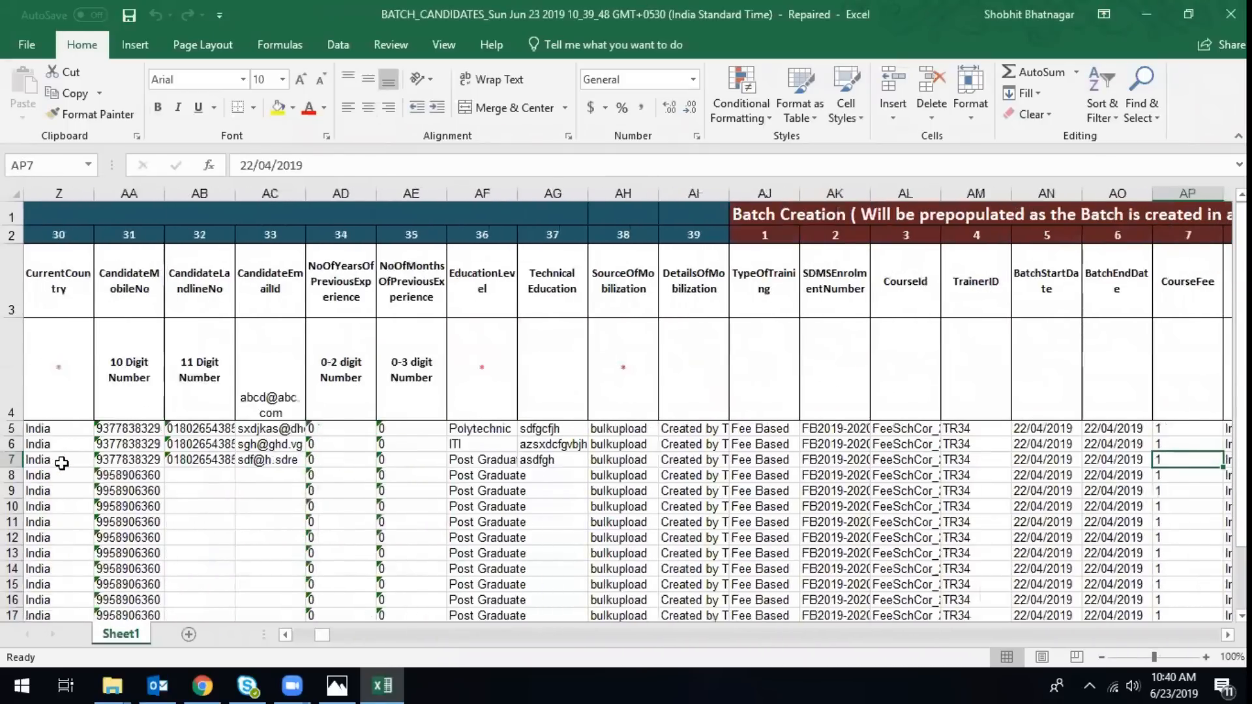
pyautogui.press('Right')
pyautogui.press('Right')
pyautogui.press('Right')
pyautogui.press('Right')
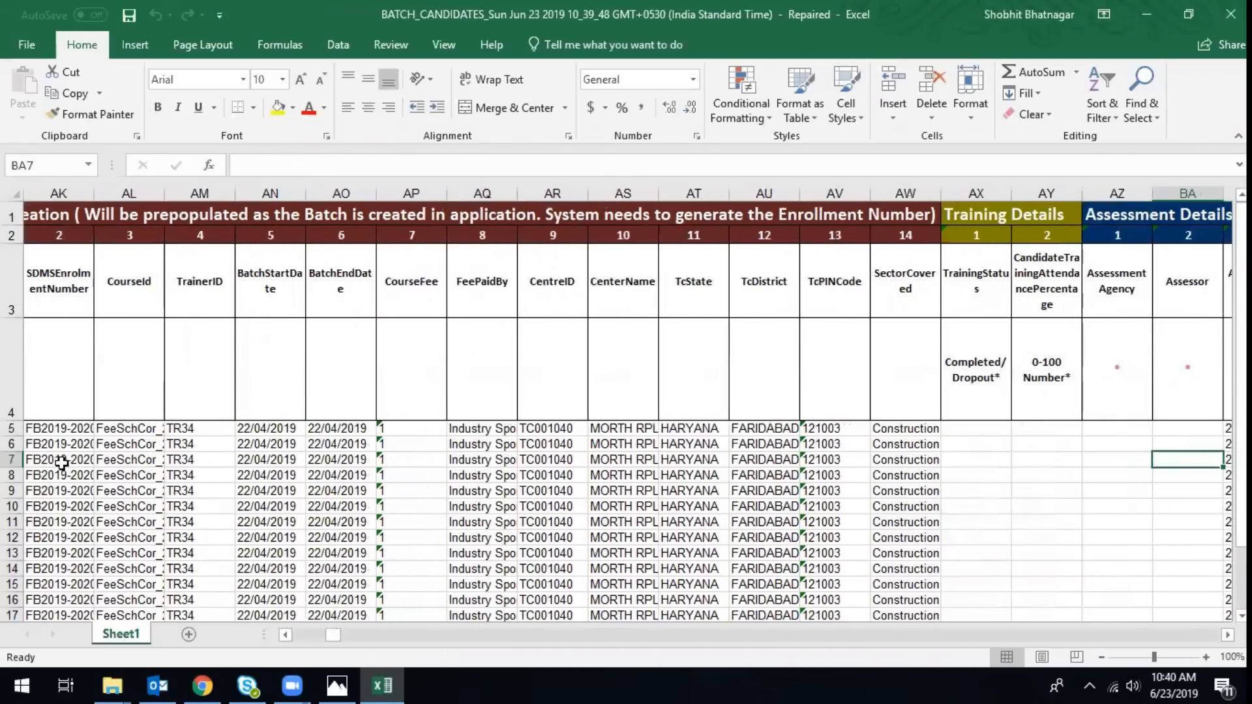
pyautogui.press('Right')
pyautogui.press('Right')
pyautogui.press('Right')
pyautogui.press('Left')
pyautogui.press('Left')
pyautogui.press('Left')
pyautogui.press('Left')
pyautogui.press('Left')
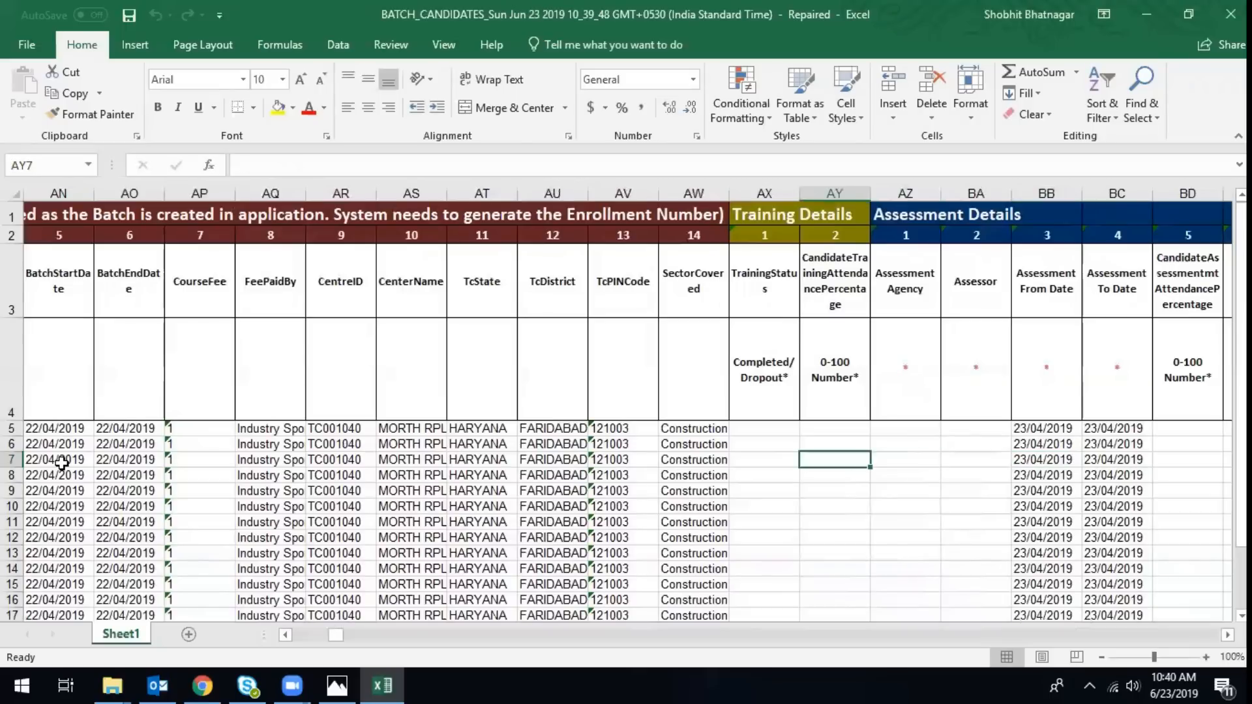
# Step: Set the training status of the first candidate, in cell AX5, to Completed
pyautogui.press('Left')
pyautogui.press('Up')
pyautogui.press('Up')
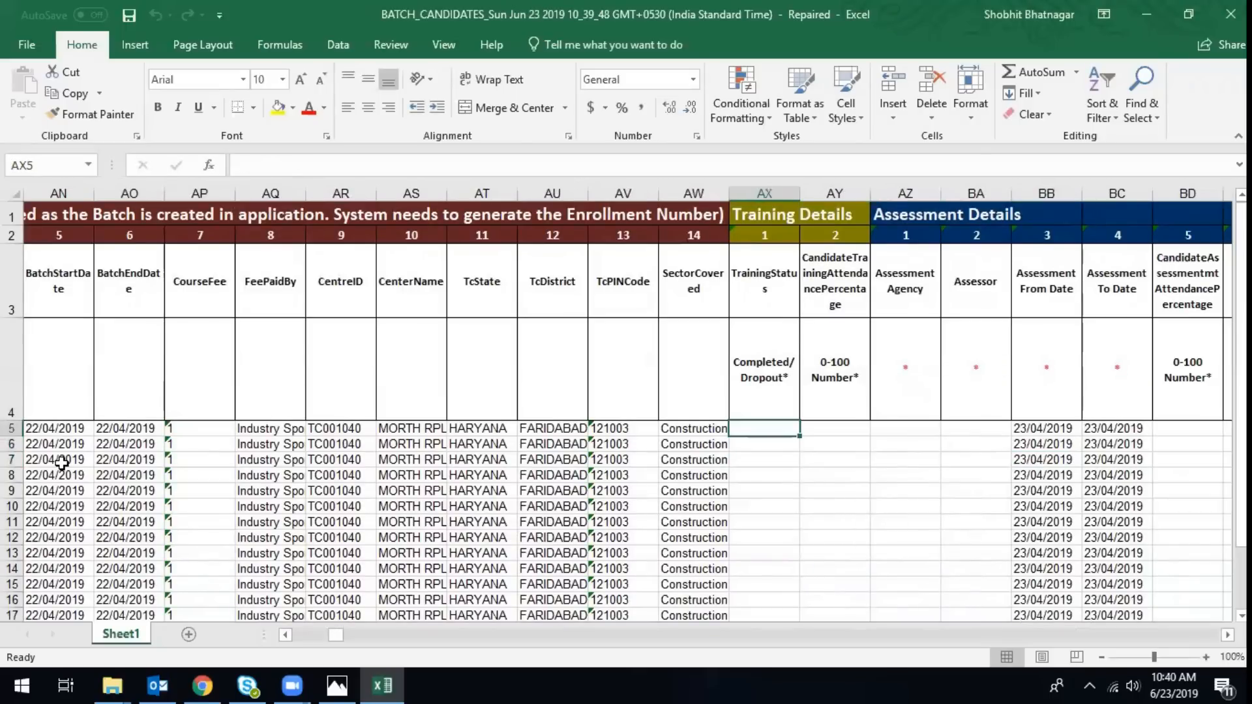
pyautogui.write('Completed/Dropout*')
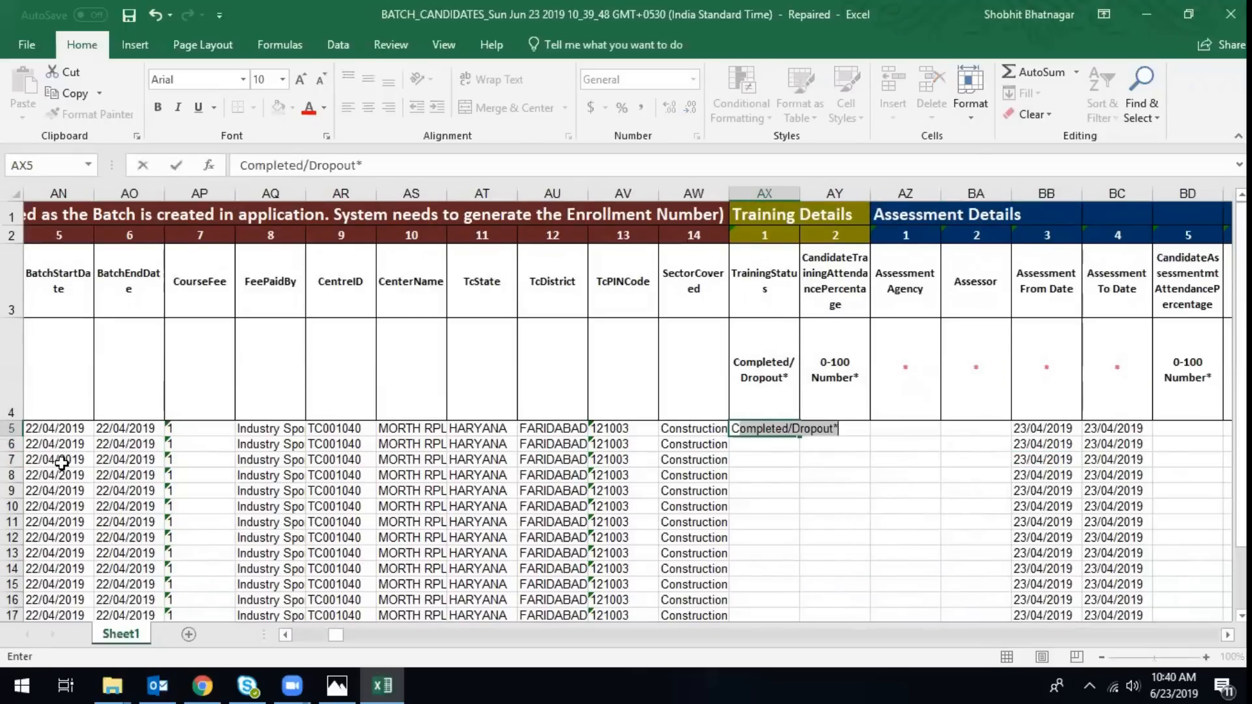
pyautogui.press('Tab')
pyautogui.press('Left')
pyautogui.press('XF86AudioRaiseVolume')
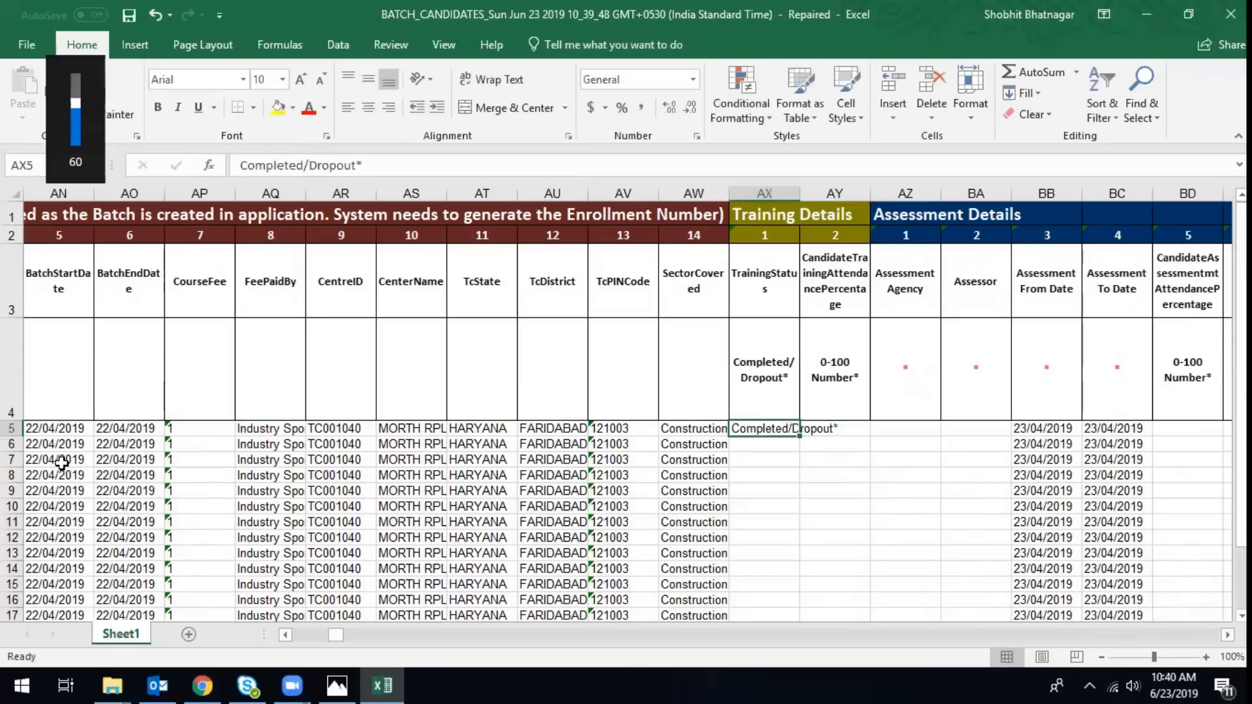
pyautogui.moveTo(363, 165); pyautogui.dragTo(304, 163)
pyautogui.press('BackSpace')
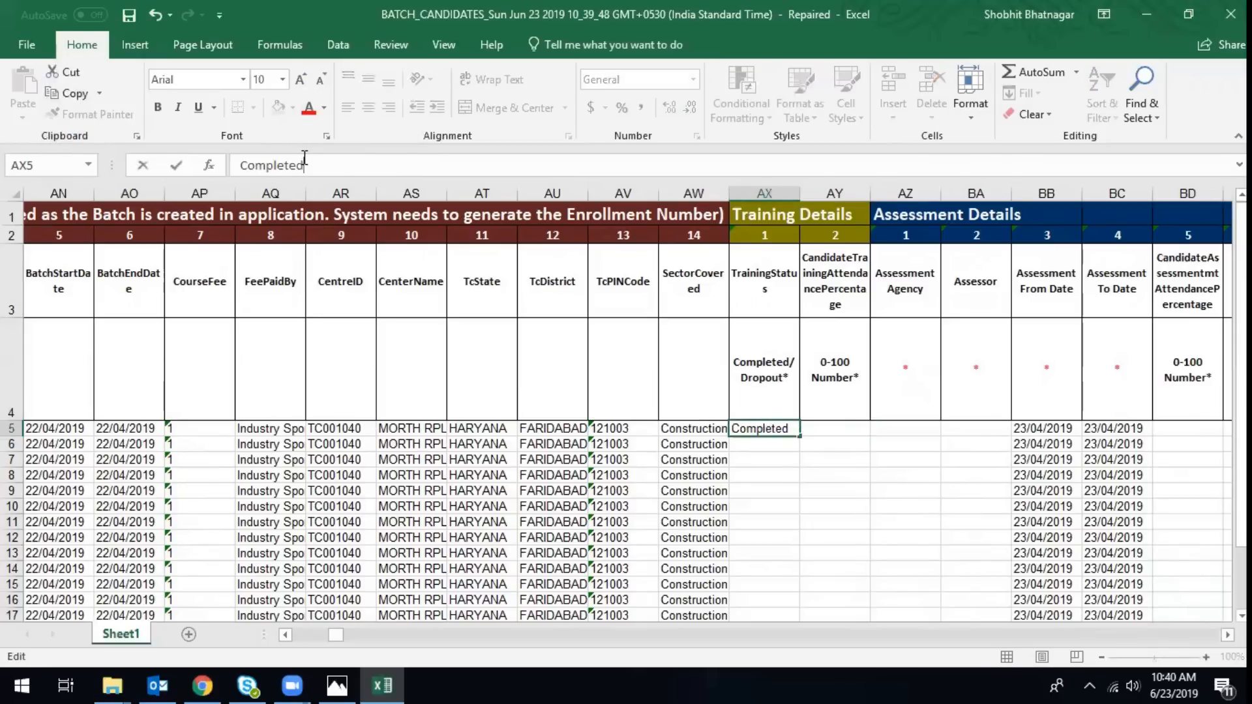
pyautogui.press('Return')
# Step: Set the training status of the second and third candidates, in cells AX6 and AX7, to Dropout
pyautogui.write('D')
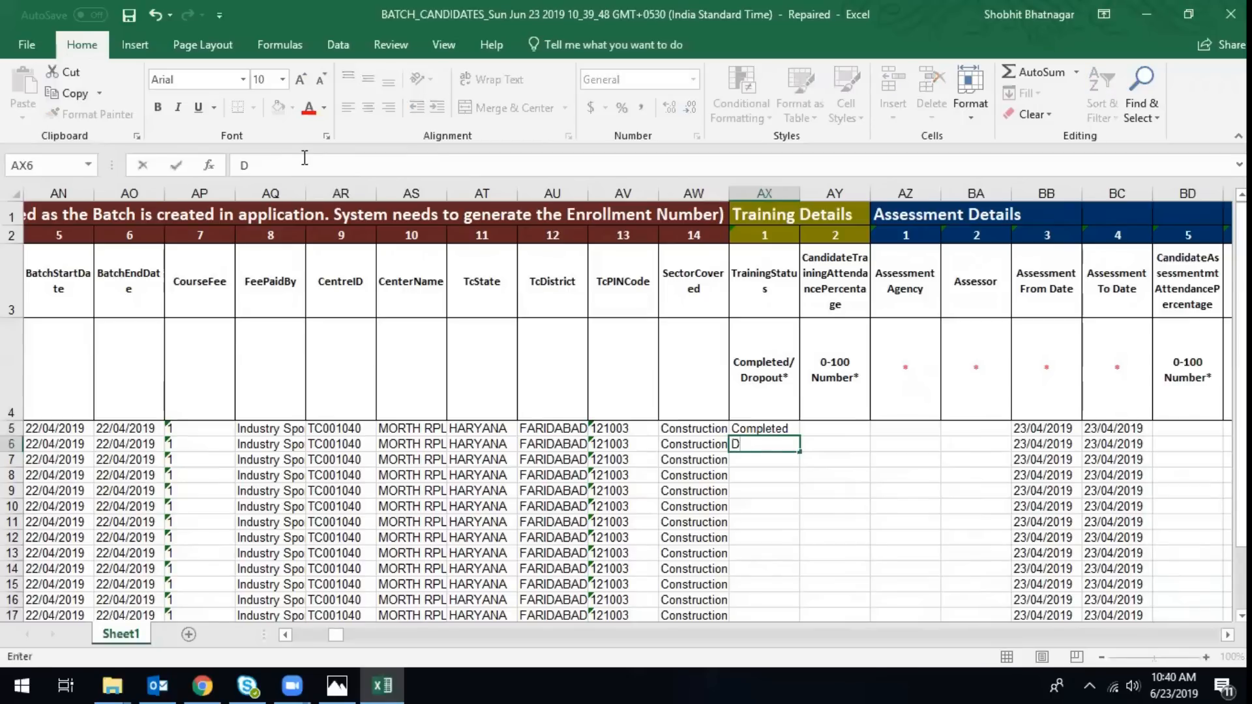
pyautogui.write('ropout')
pyautogui.press('Return')
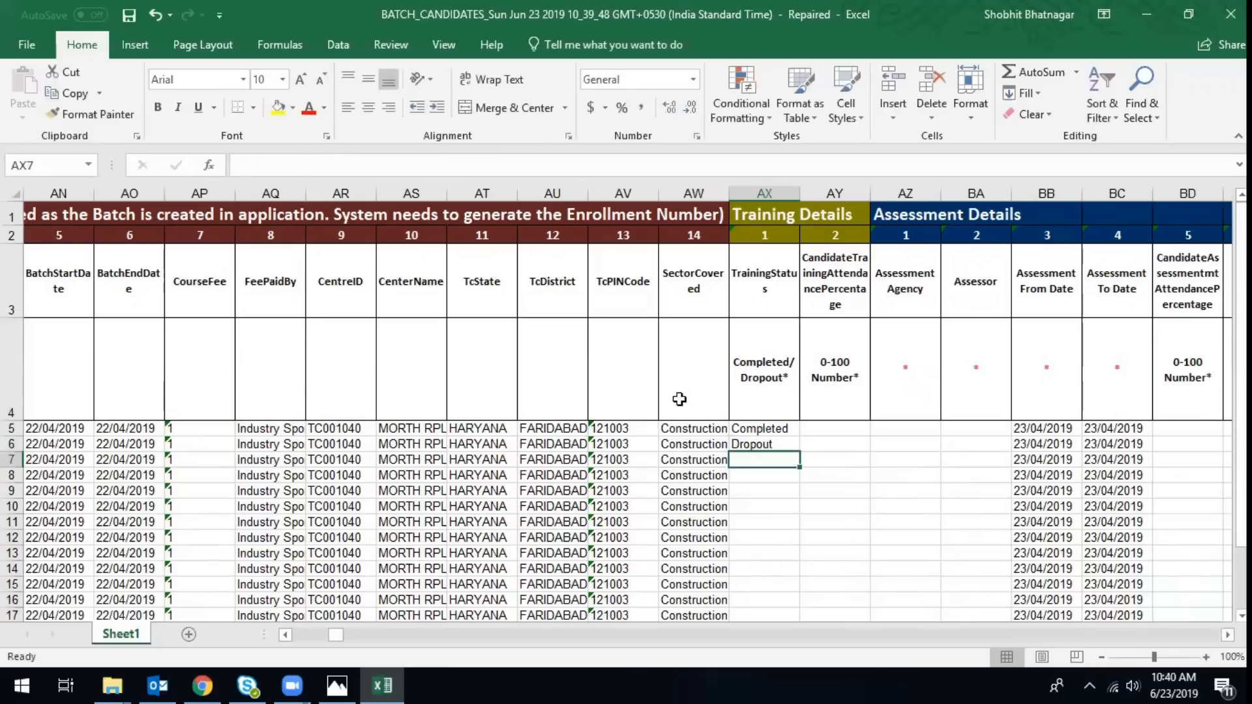
pyautogui.click(764, 443)
pyautogui.moveTo(802, 455); pyautogui.dragTo(803, 471)
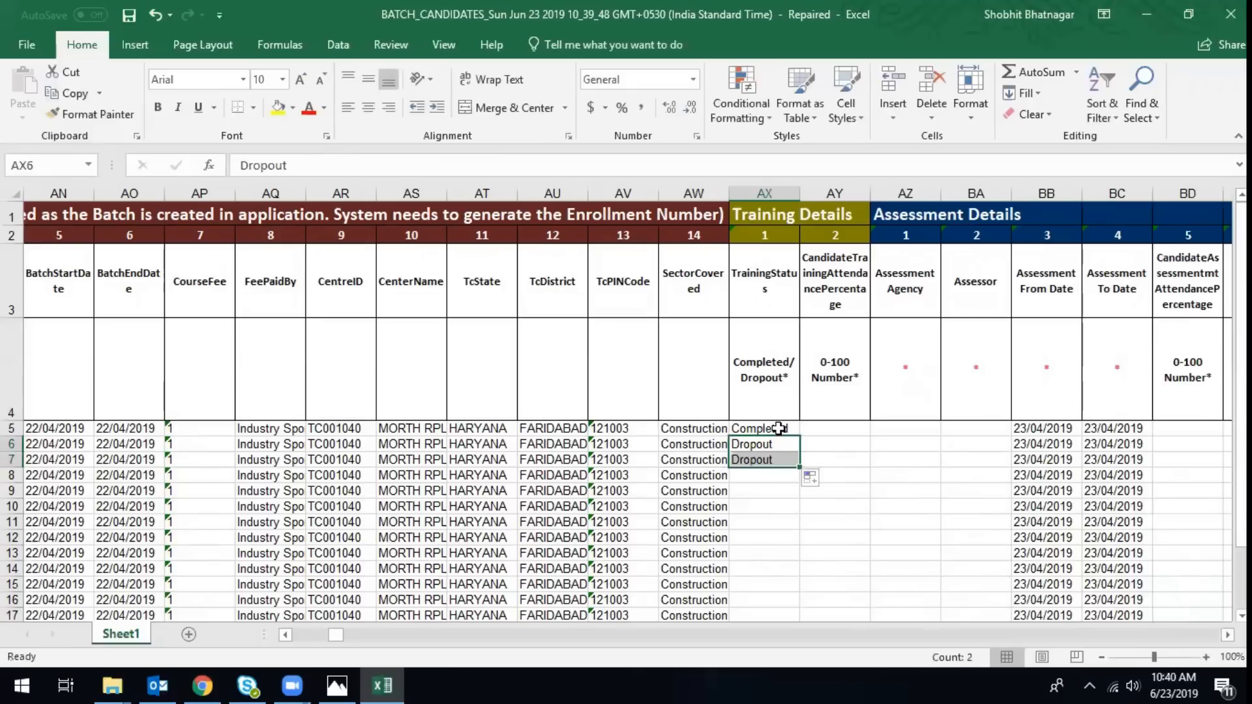
# Step: Copy the Completed status from cell AX5 to the remaining candidates in AX8 through AX19
pyautogui.click(779, 428)
pyautogui.hotkey('ctrl', 'c')
pyautogui.press('Down')
pyautogui.press('Down')
pyautogui.press('Down')
pyautogui.press('Down')
pyautogui.press('Up')
pyautogui.hotkey('ctrl', 'shift', 'Down')
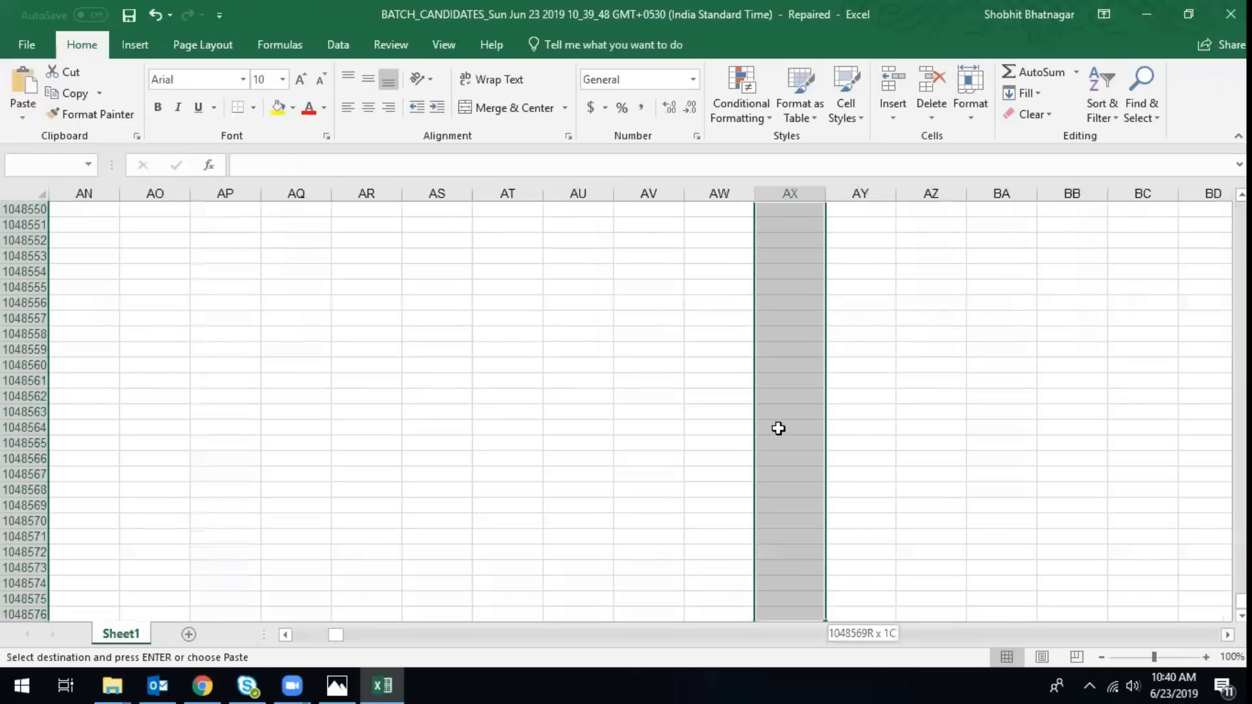
pyautogui.hotkey('ctrl', 'shift', 'Up')
pyautogui.hotkey('shift', 'Down')
pyautogui.hotkey('shift', 'Down')
pyautogui.hotkey('shift', 'Down')
pyautogui.hotkey('shift', 'Down')
pyautogui.hotkey('shift', 'Down')
pyautogui.hotkey('shift', 'Down')
pyautogui.hotkey('shift', 'Down')
pyautogui.hotkey('shift', 'Down')
pyautogui.hotkey('shift', 'Down')
pyautogui.hotkey('shift', 'Down')
pyautogui.hotkey('shift', 'Down')
pyautogui.hotkey('shift', 'Down')
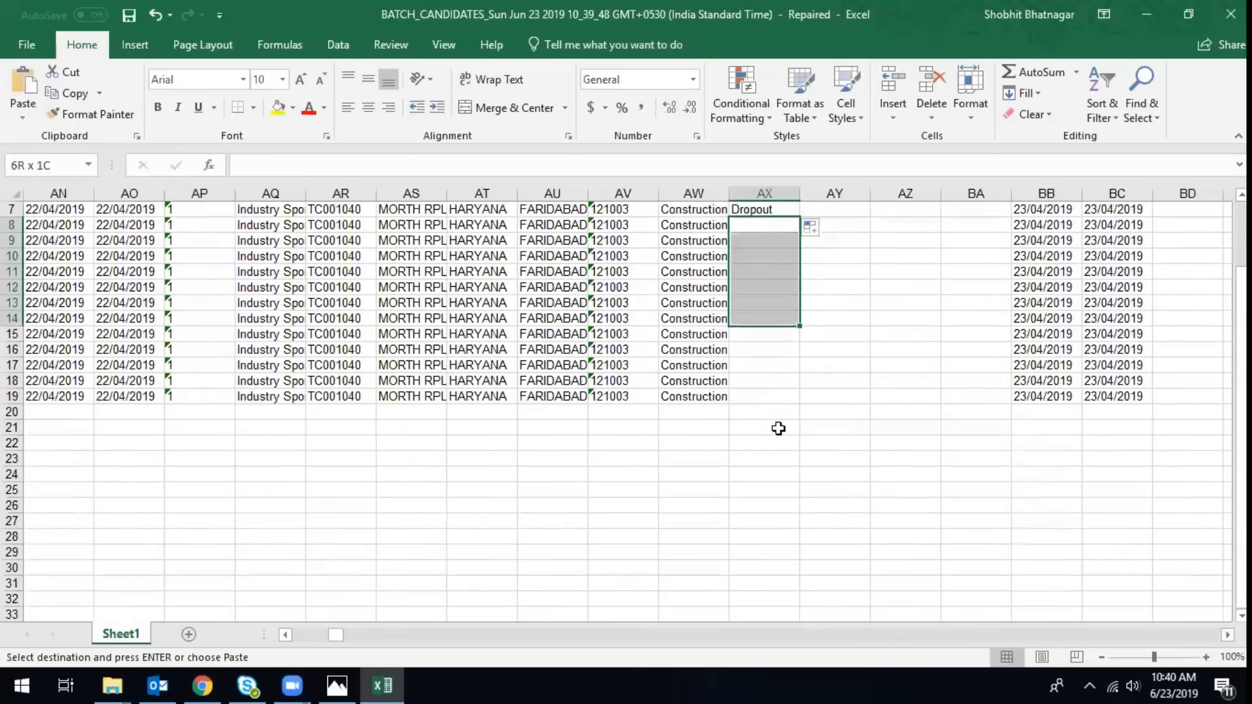
pyautogui.hotkey('ctrl', 'v')
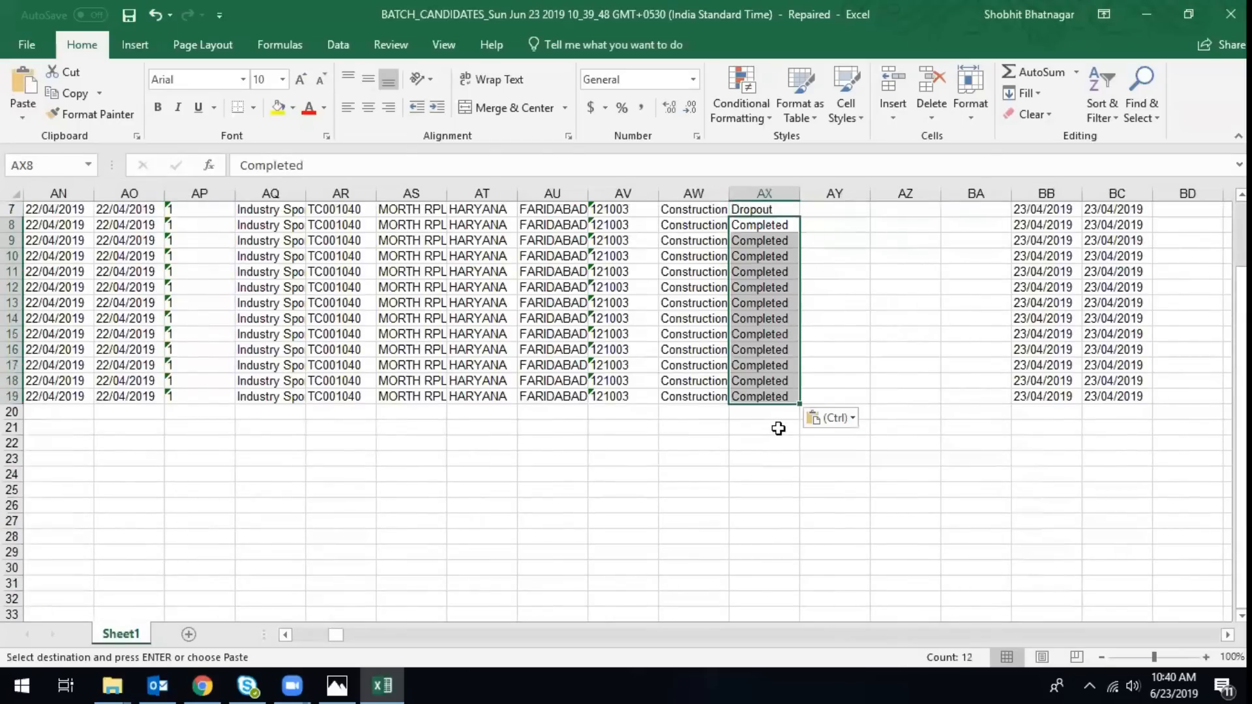
# Step: Enter the training attendance percentages 80 in cell AY5 and 0 in AY6 and AY7 for the dropouts
pyautogui.scroll(2, 779, 428)
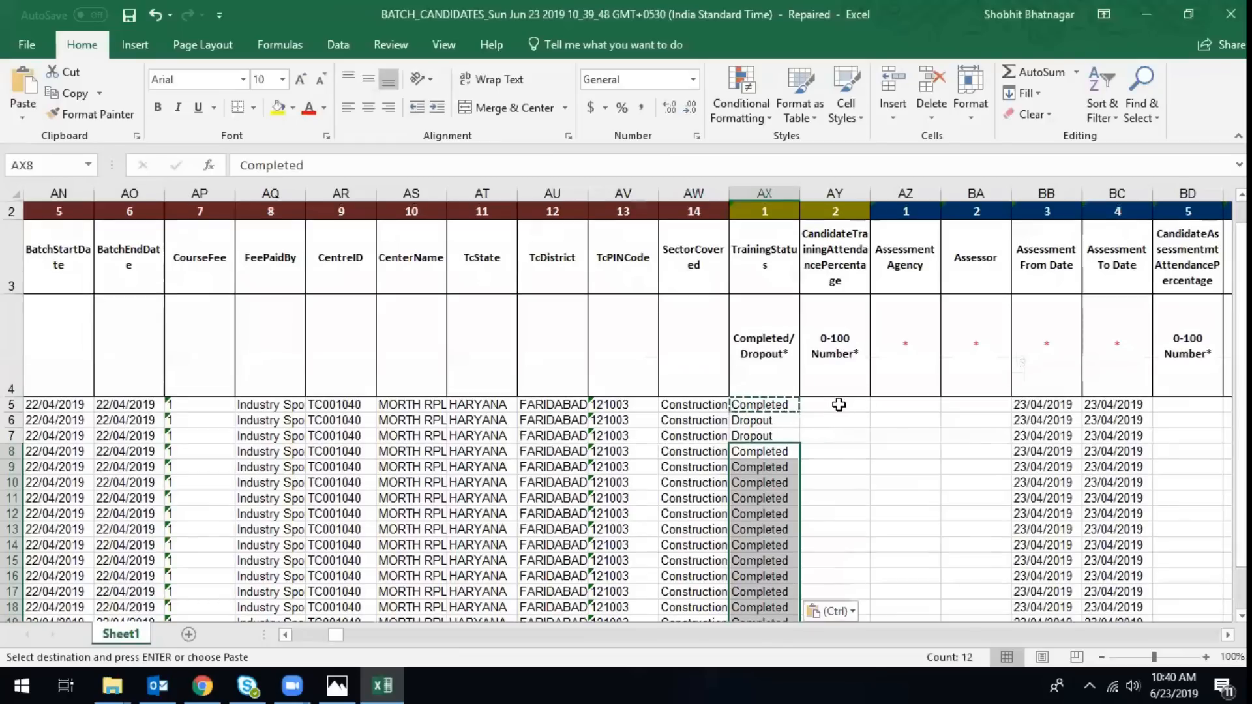
pyautogui.click(840, 405)
pyautogui.press('Escape')
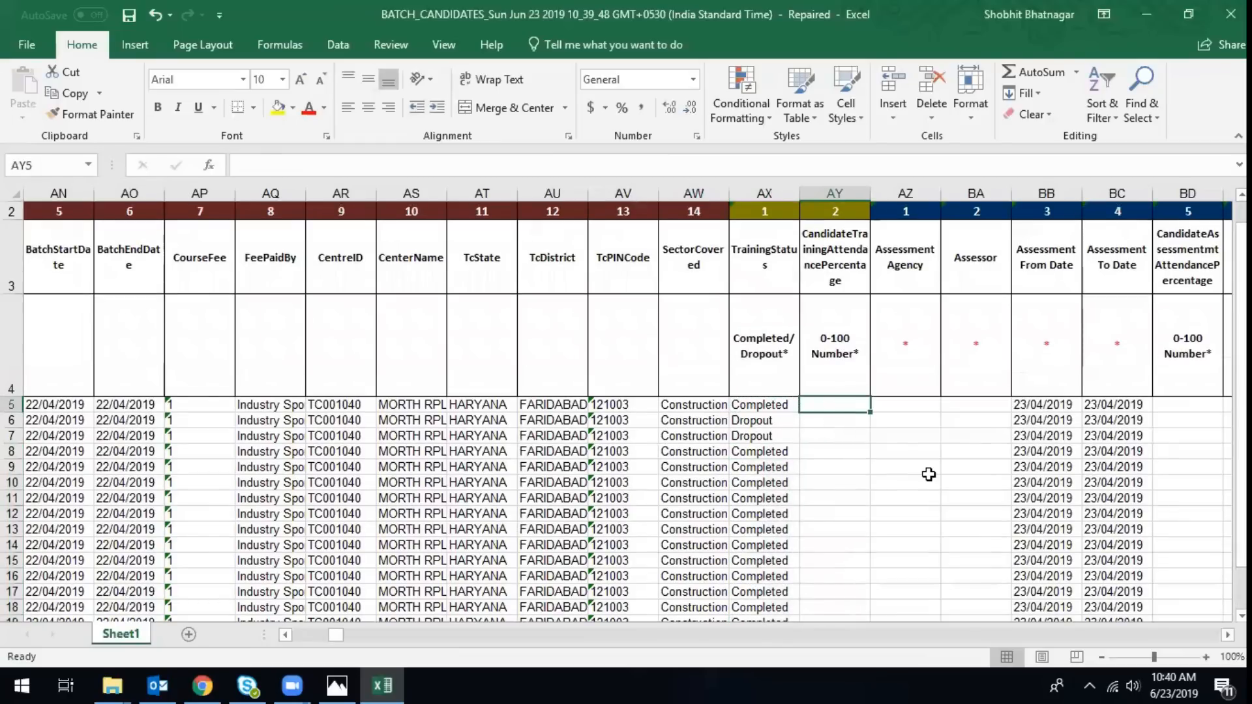
pyautogui.write('80')
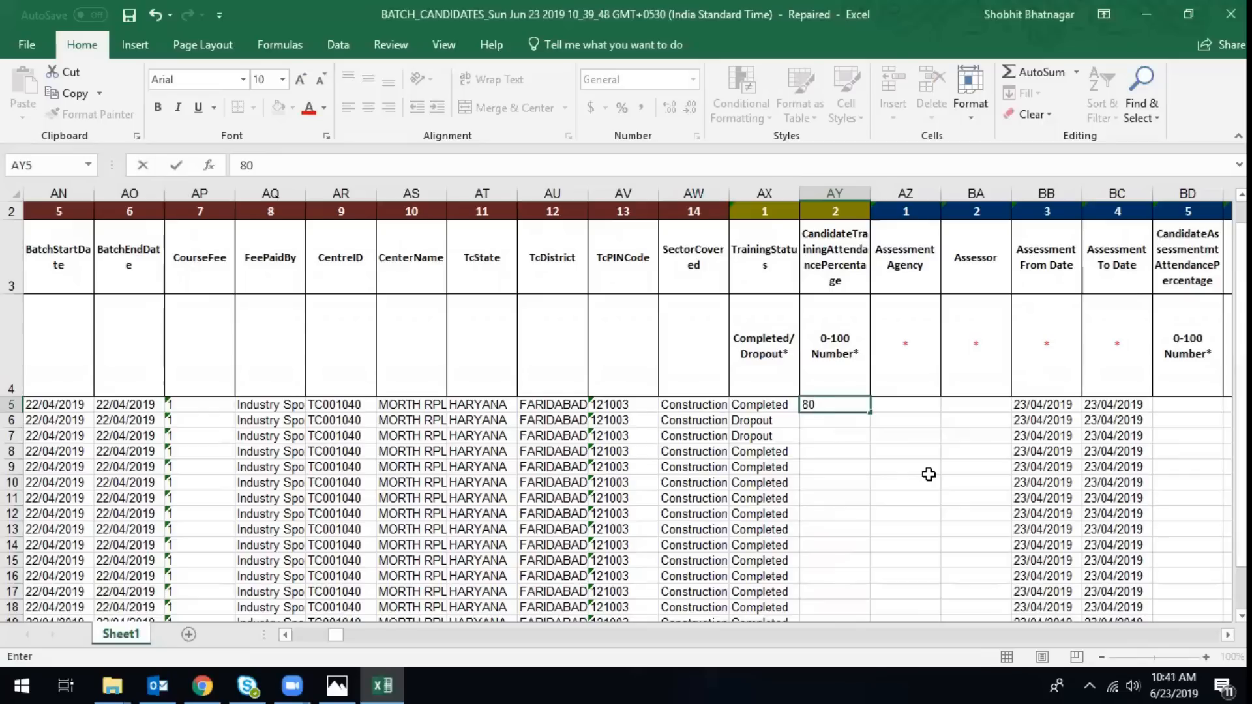
pyautogui.press('Return')
pyautogui.write('0')
pyautogui.press('Return')
pyautogui.write('0')
pyautogui.press('Return')
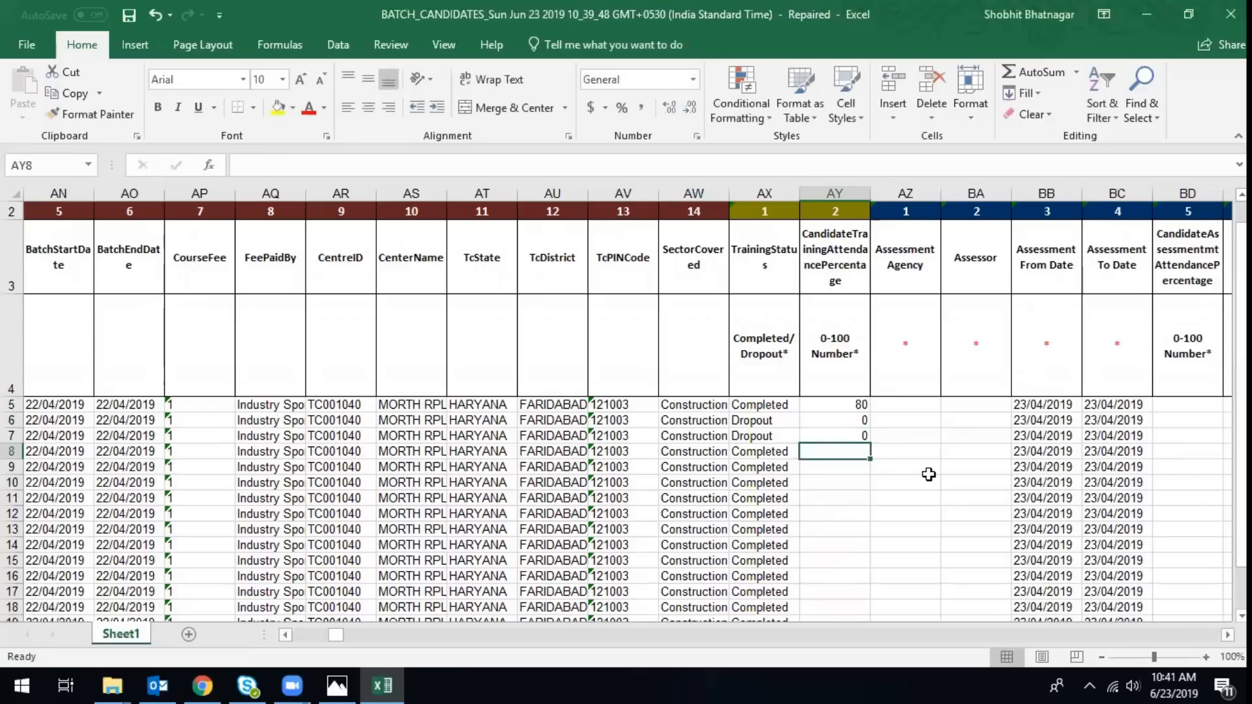
# Step: Enter an attendance percentage of 80 in cell AY8 and fill it down through AY19
pyautogui.write('80')
pyautogui.press('Return')
pyautogui.press('Up')
pyautogui.moveTo(870, 459); pyautogui.dragTo(874, 535)
pyautogui.click(963, 543)
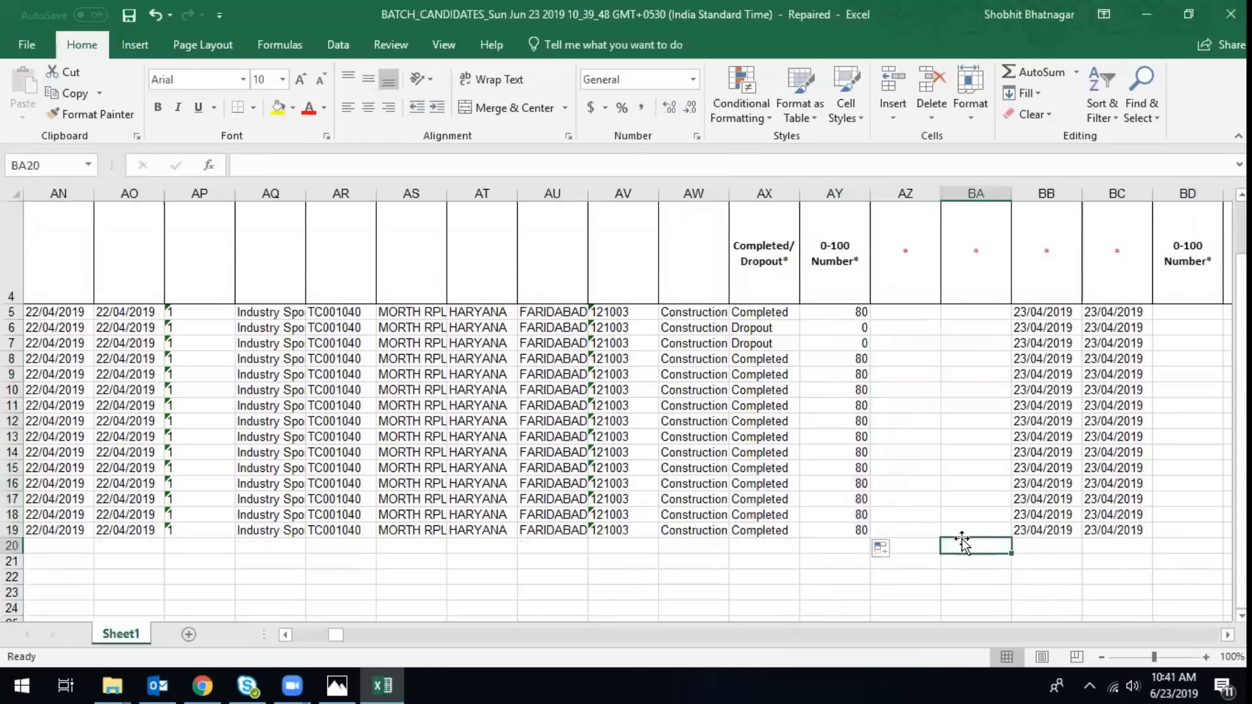
# Step: Change the attendance percentage in cell AY12 to 70 and in AY13 and AY14 to 90
pyautogui.click(861, 421)
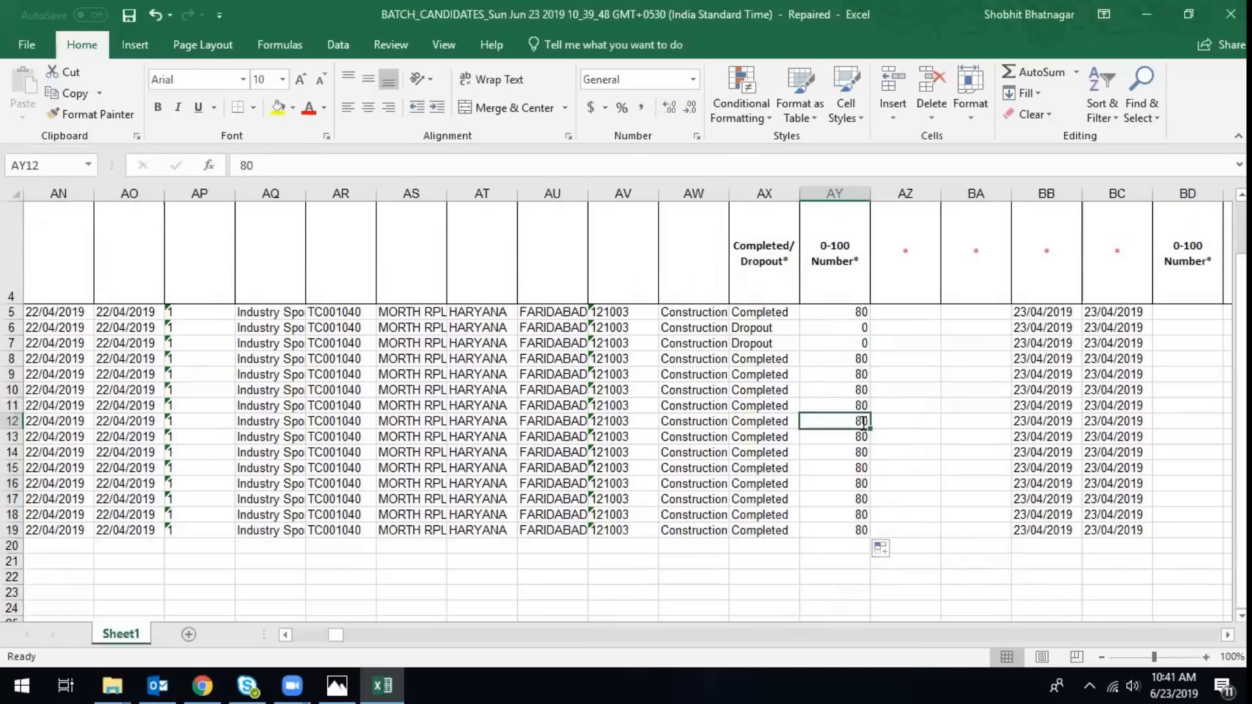
pyautogui.write('70')
pyautogui.press('Return')
pyautogui.write('90')
pyautogui.press('Return')
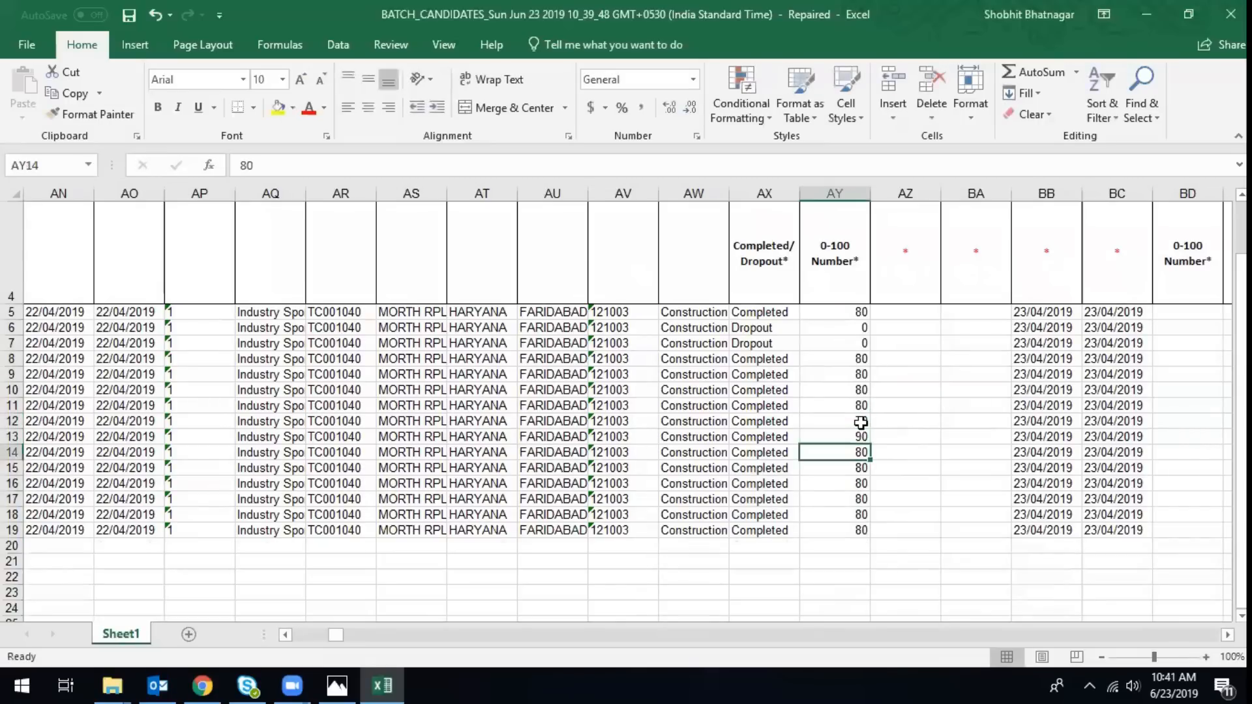
pyautogui.write('90')
pyautogui.press('Return')
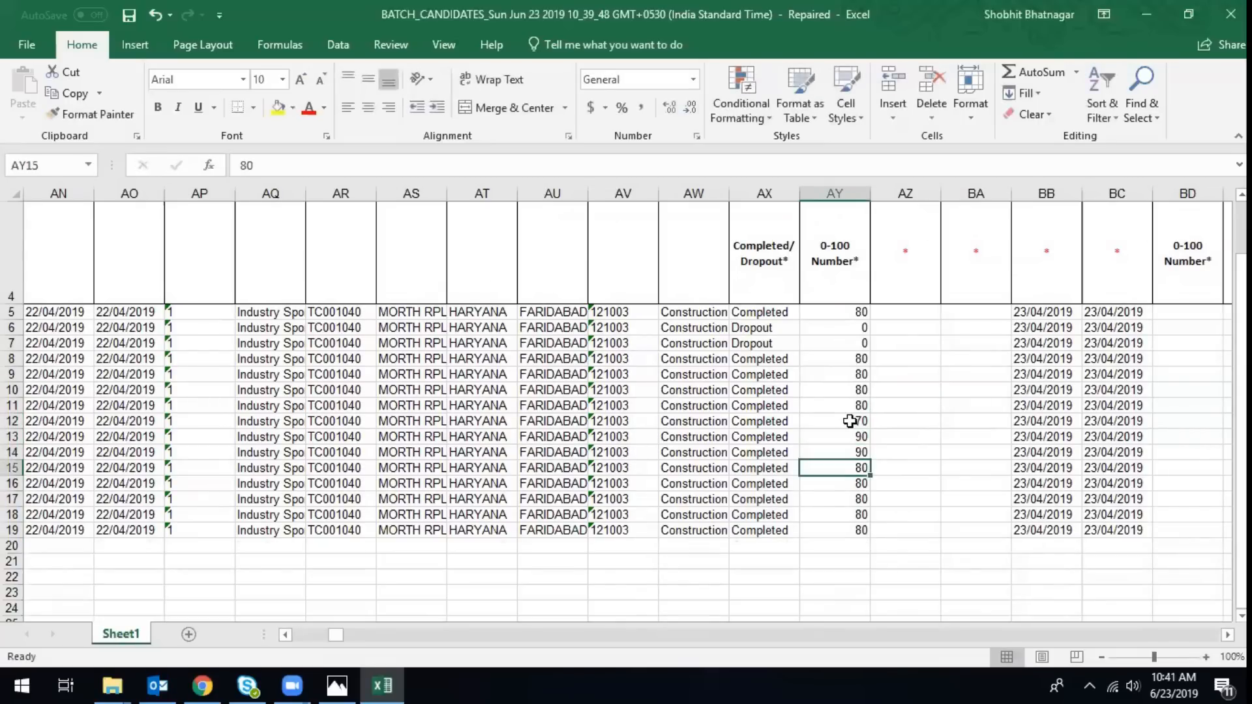
# Step: Save the workbook under its suggested name in the User Mannuals folder, replacing the existing file
pyautogui.hotkey('ctrl', 's')
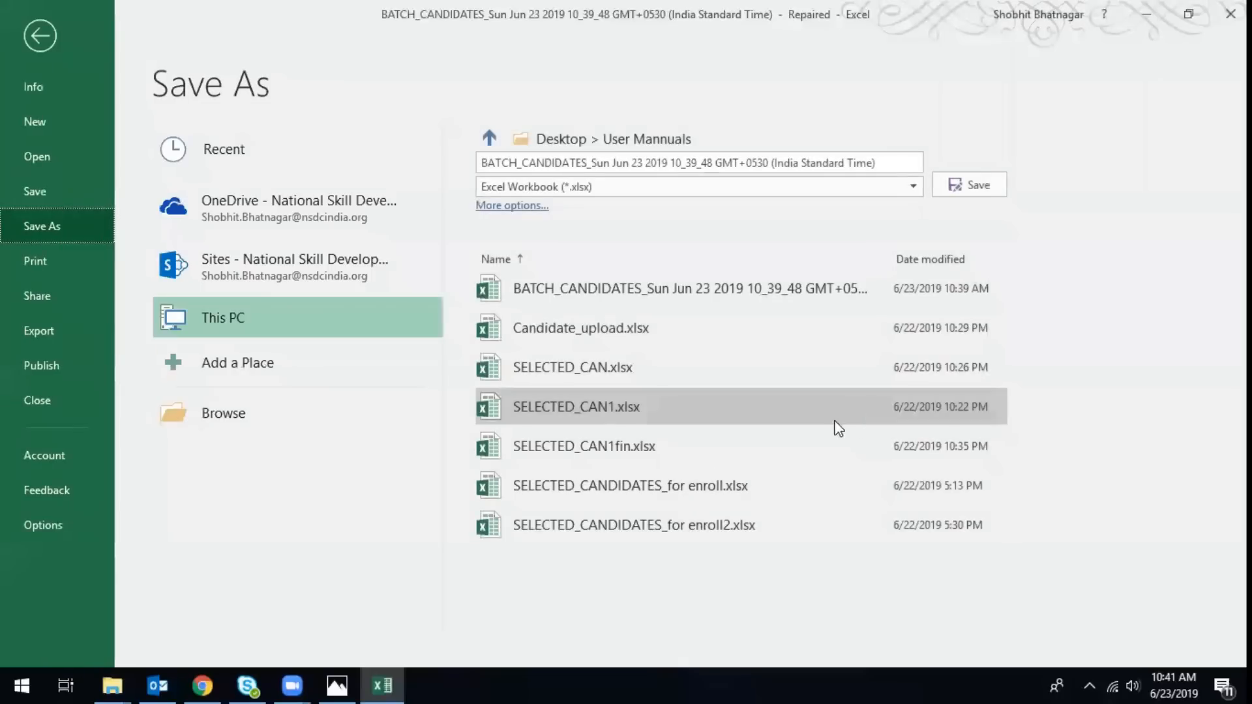
pyautogui.click(980, 187)
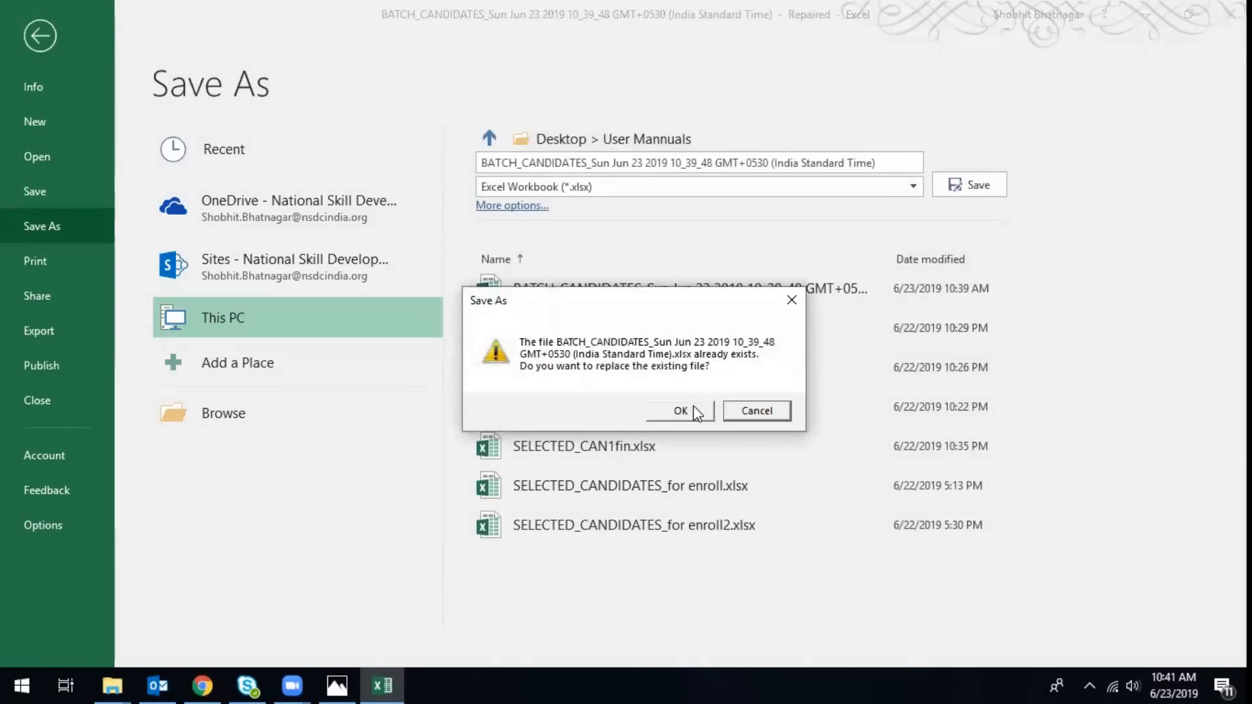
pyautogui.click(694, 405)
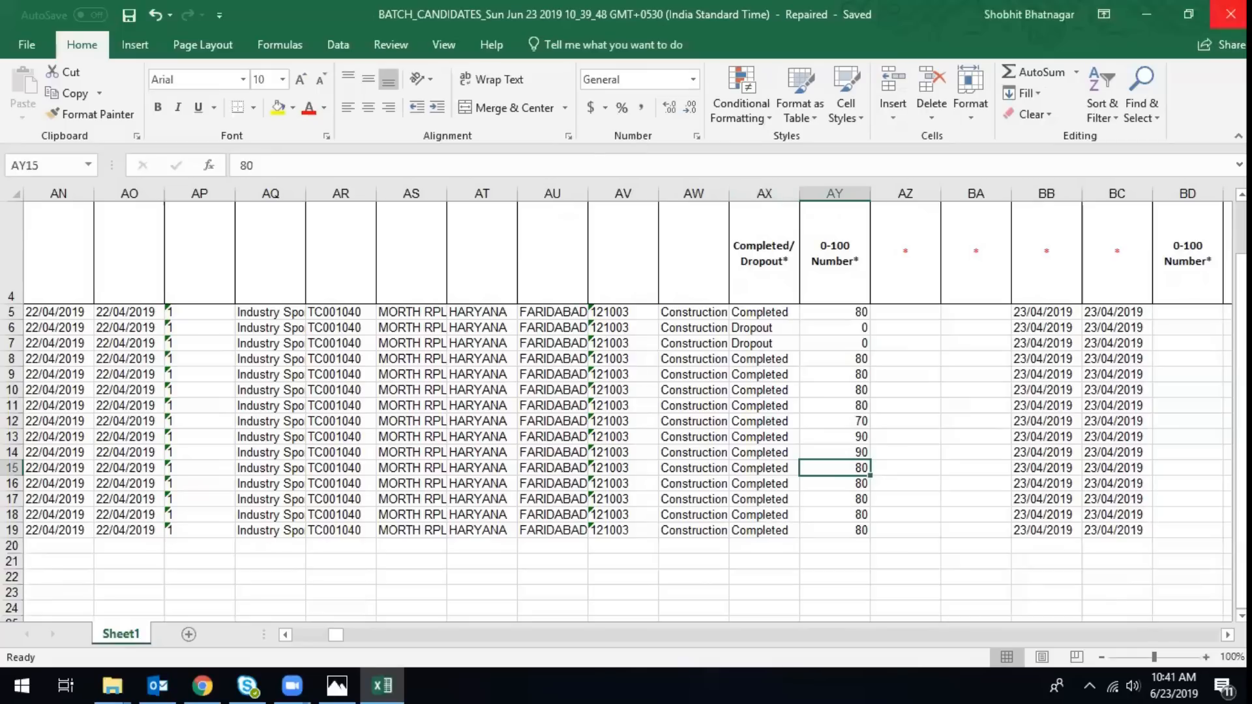
# Step: Switch to the batch details page in Chrome and open the upload form for the Candidate Training Attendance stage
pyautogui.click(203, 684)
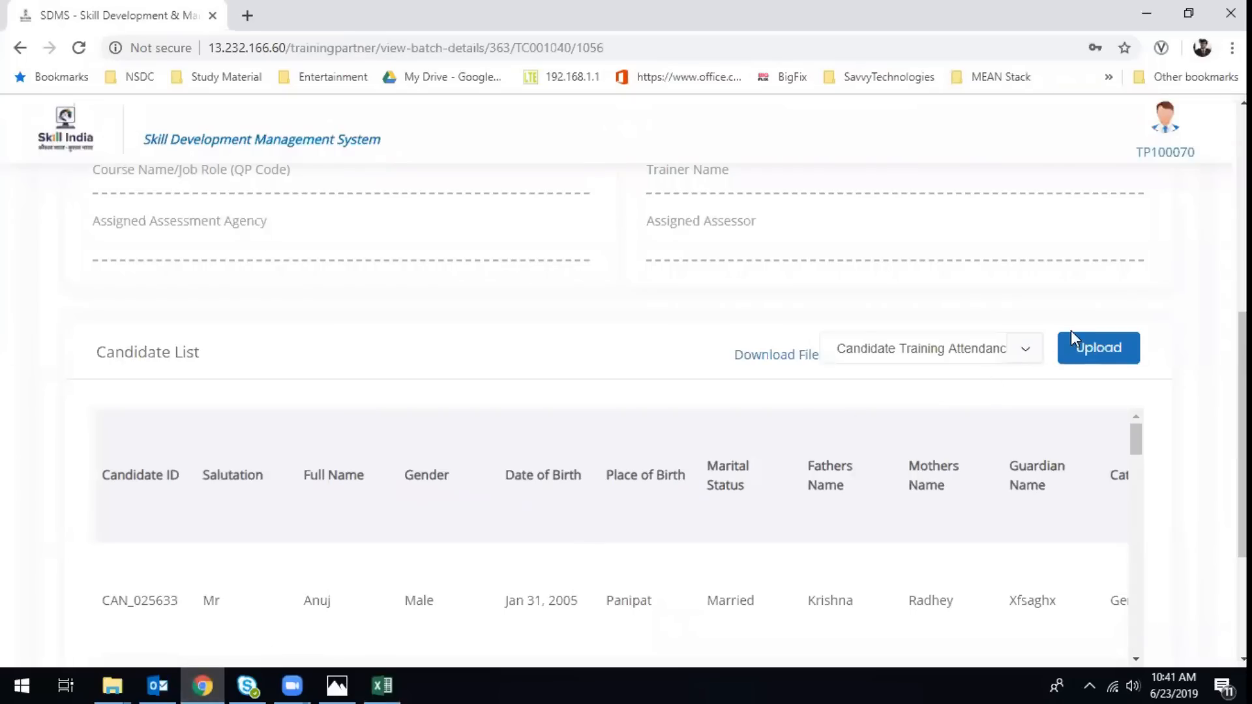
pyautogui.click(1025, 357)
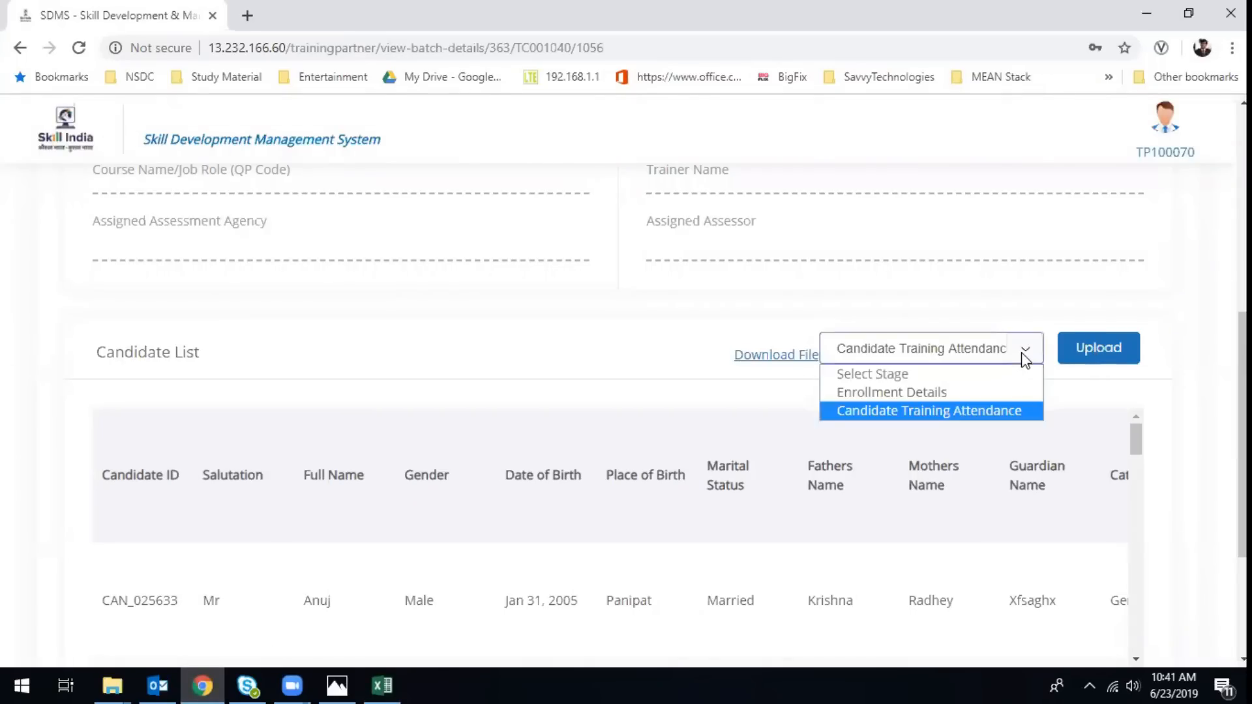
pyautogui.click(1000, 411)
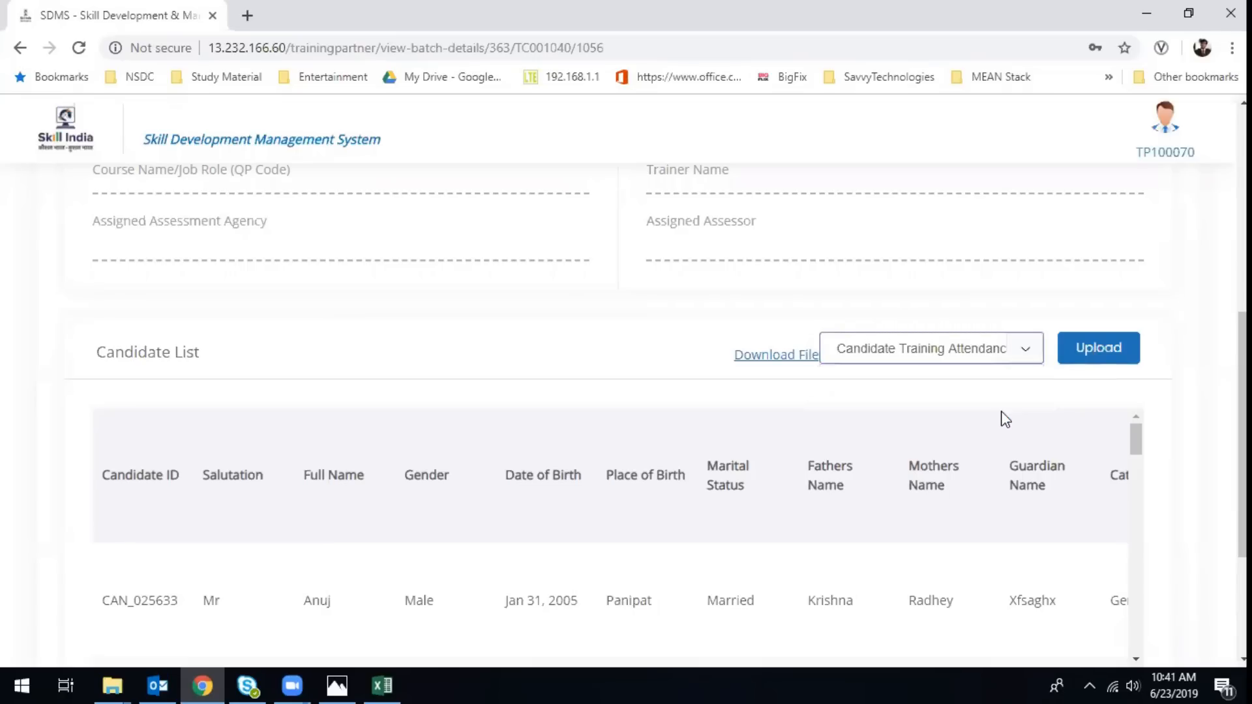
pyautogui.click(1095, 357)
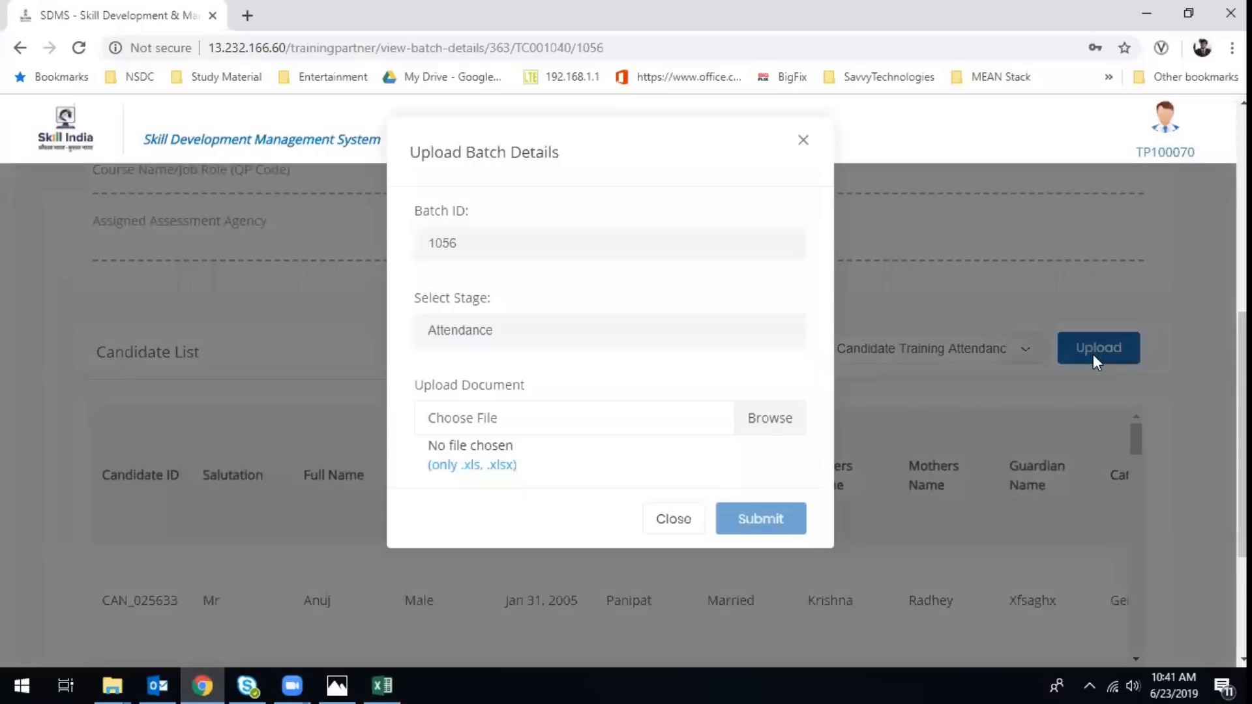
# Step: Sort the User Mannuals files by date modified, choose the BATCH_CANDIDATES workbook and submit it as the attendance document
pyautogui.click(779, 420)
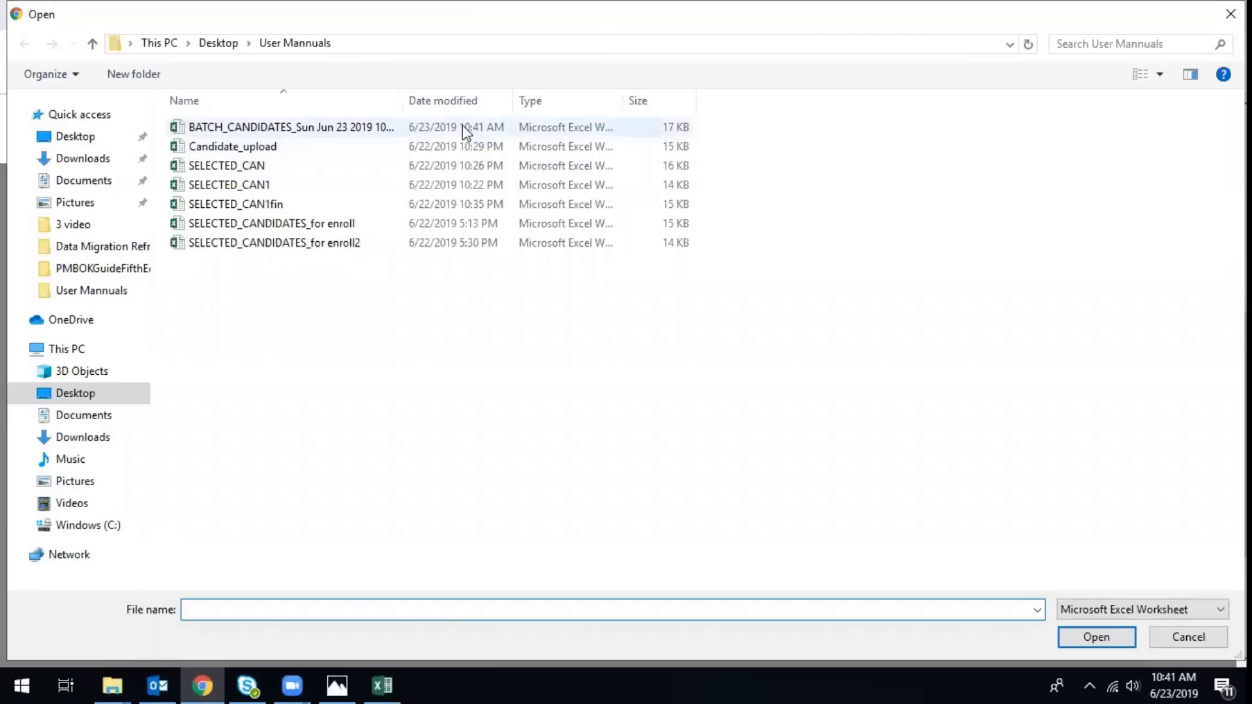
pyautogui.click(475, 103)
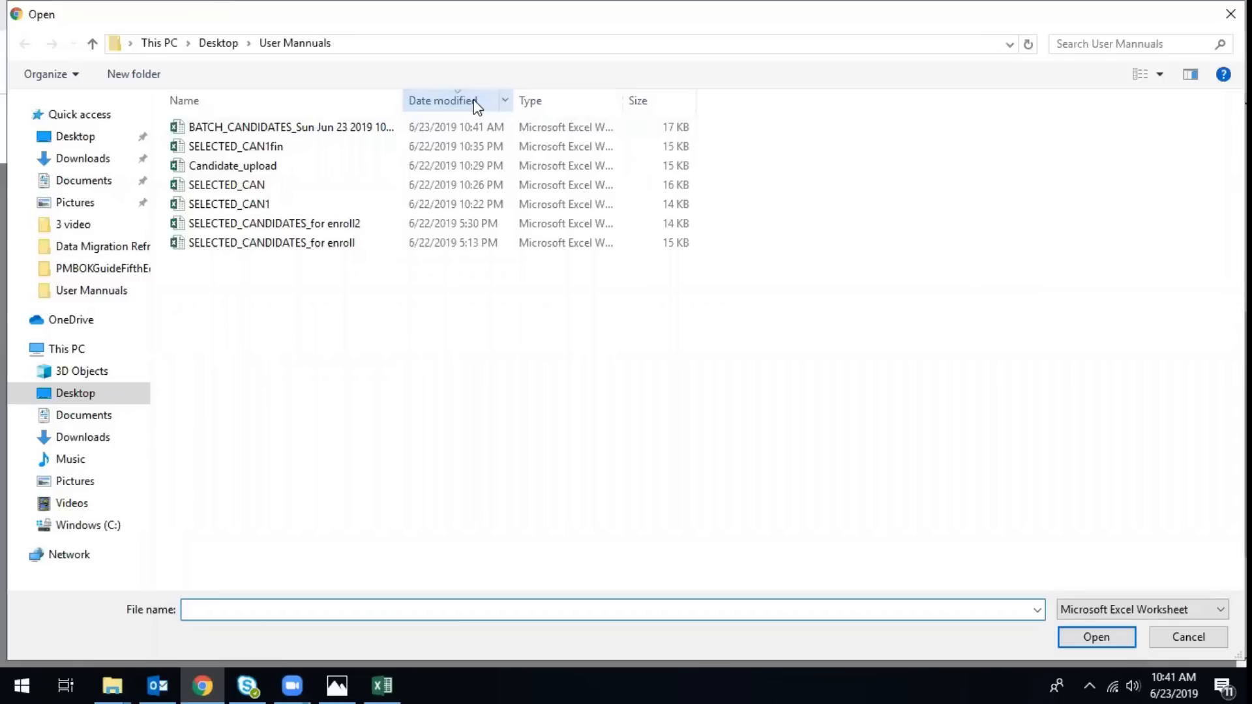
pyautogui.doubleClick(388, 134)
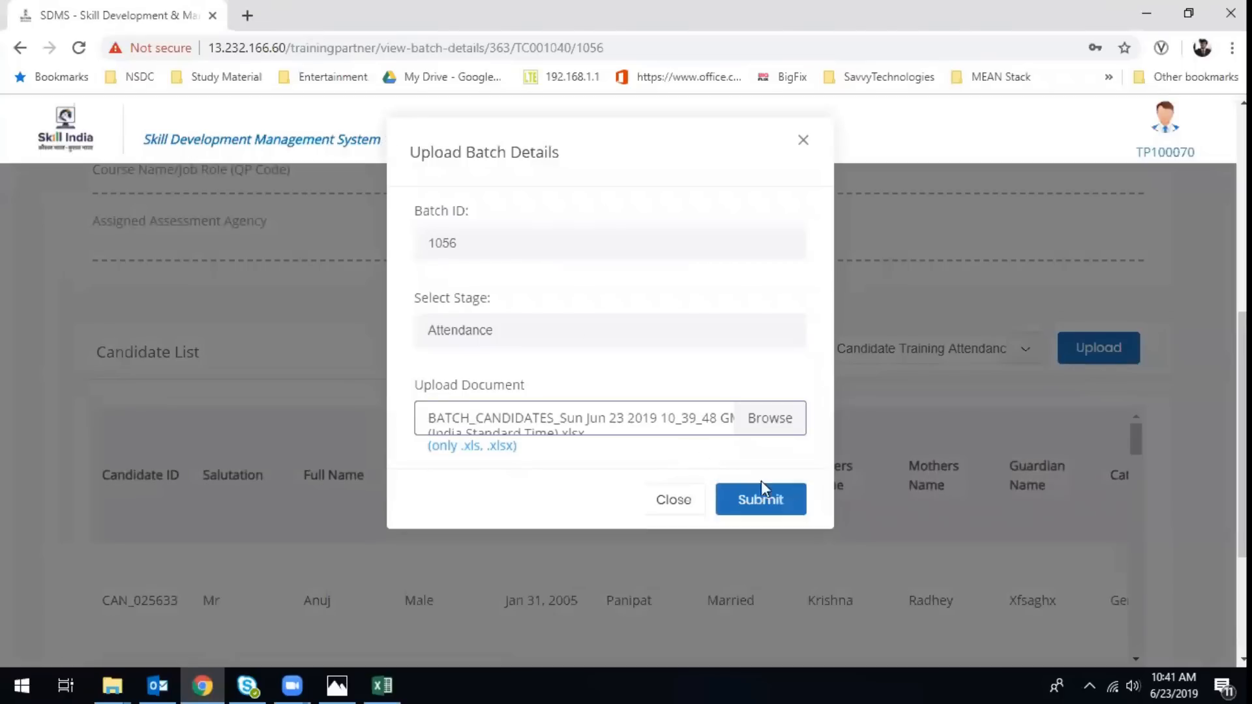
pyautogui.click(761, 499)
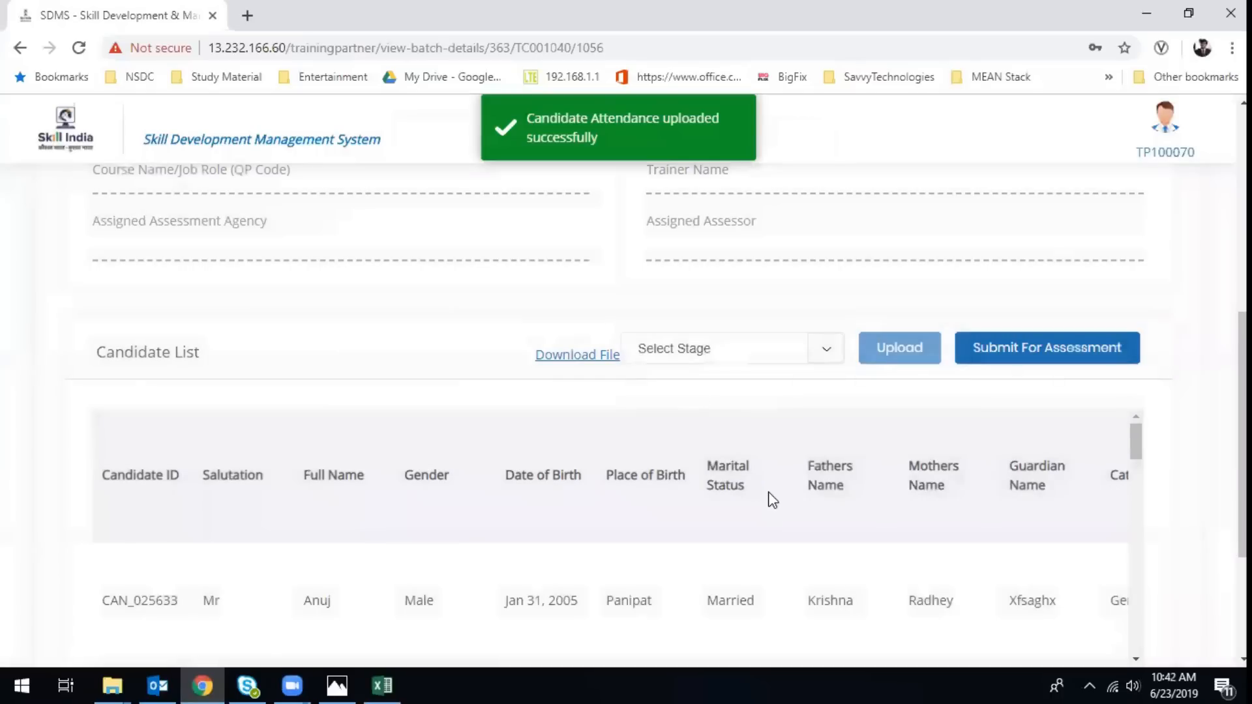
# Step: Examine the training status and attendance percentage columns in the candidate list, then the batch's stage in its header
pyautogui.scroll(-6, 764, 449)
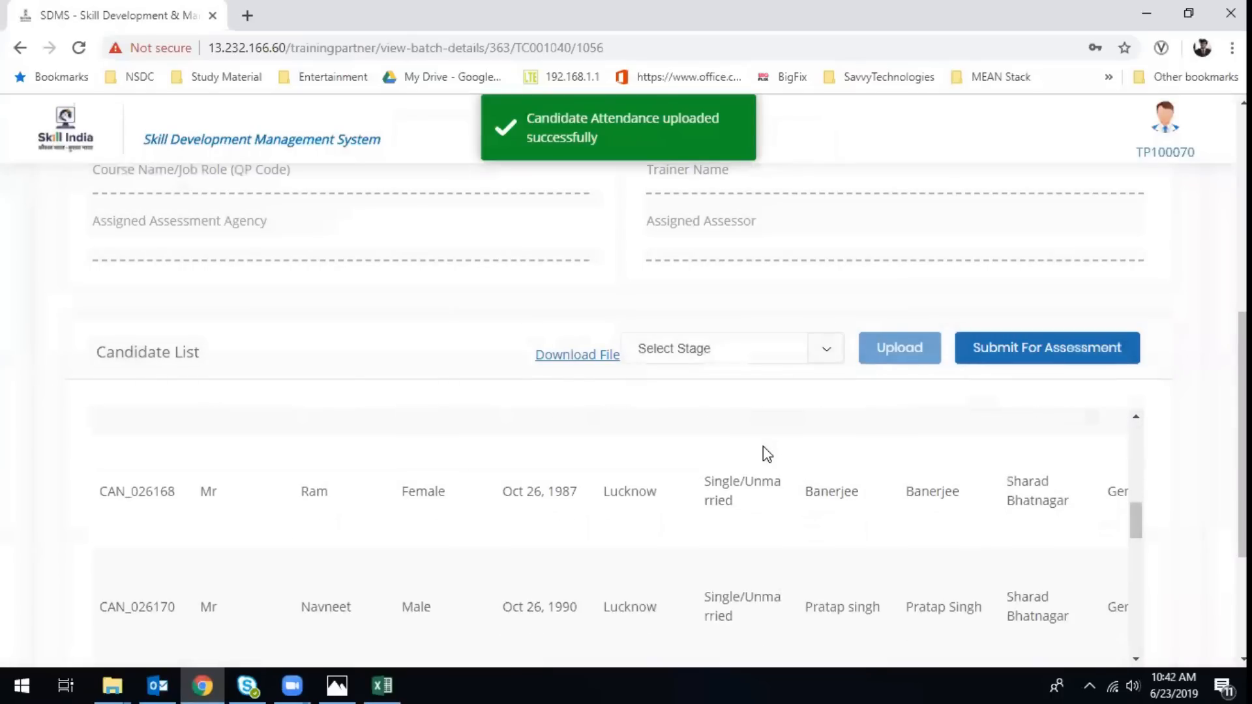
pyautogui.hscroll(10, 763, 446)
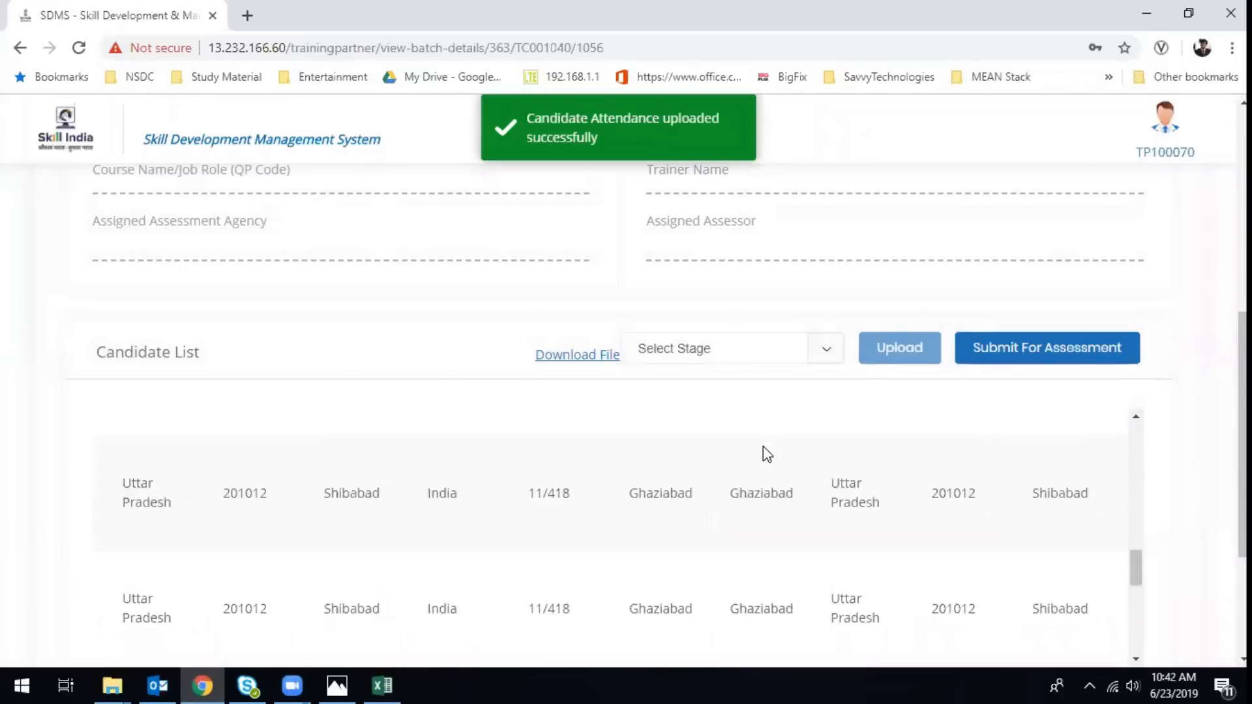
pyautogui.hscroll(5, 763, 446)
pyautogui.scroll(5, 763, 446)
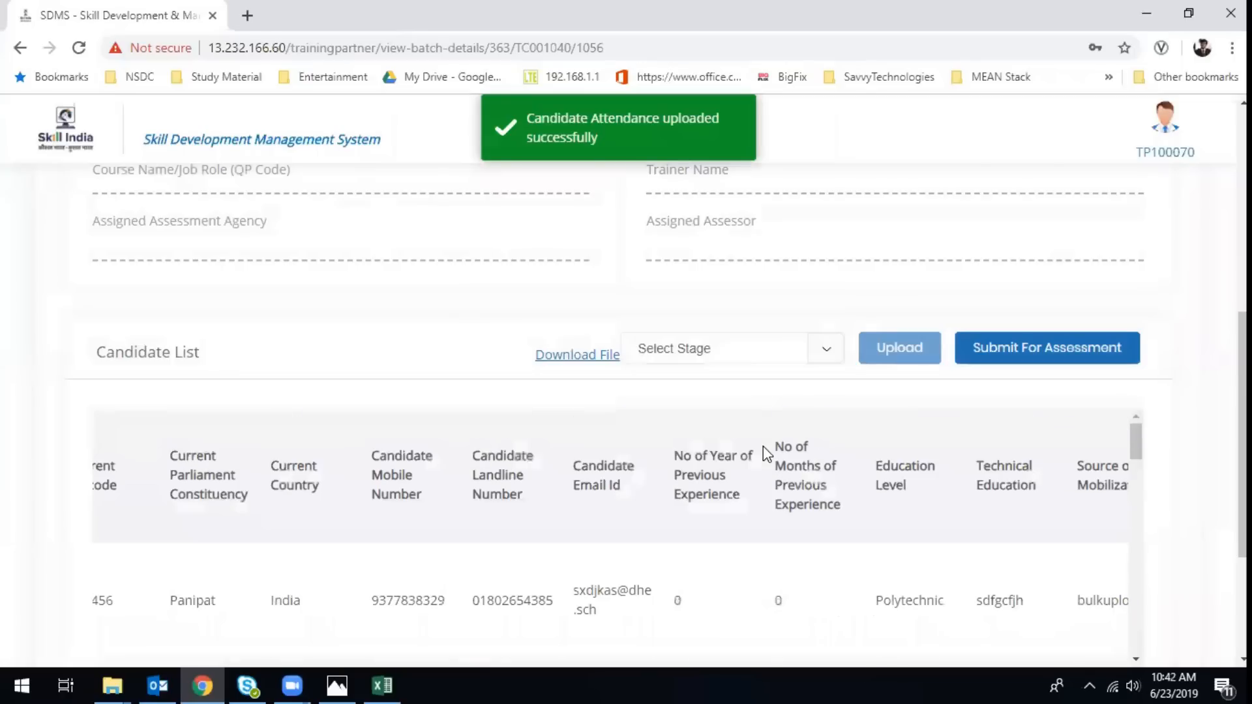
pyautogui.hscroll(12, 763, 446)
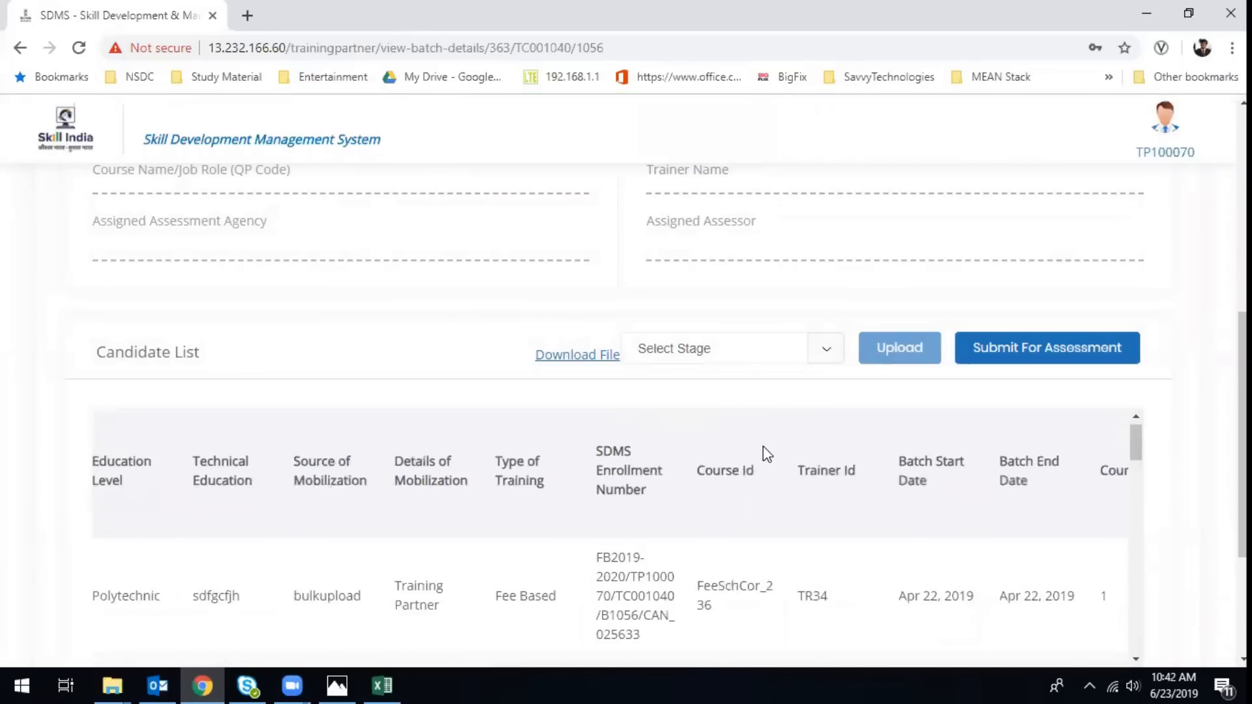
pyautogui.hscroll(15, 763, 446)
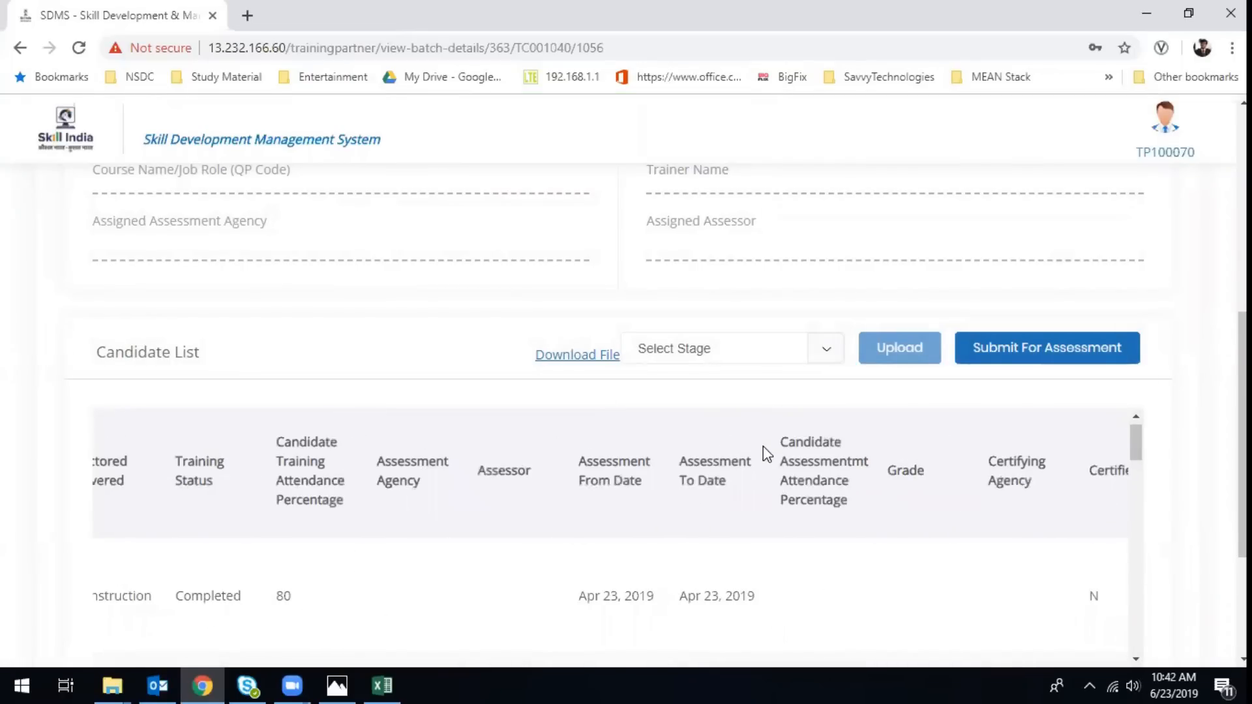
pyautogui.scroll(-3, 763, 447)
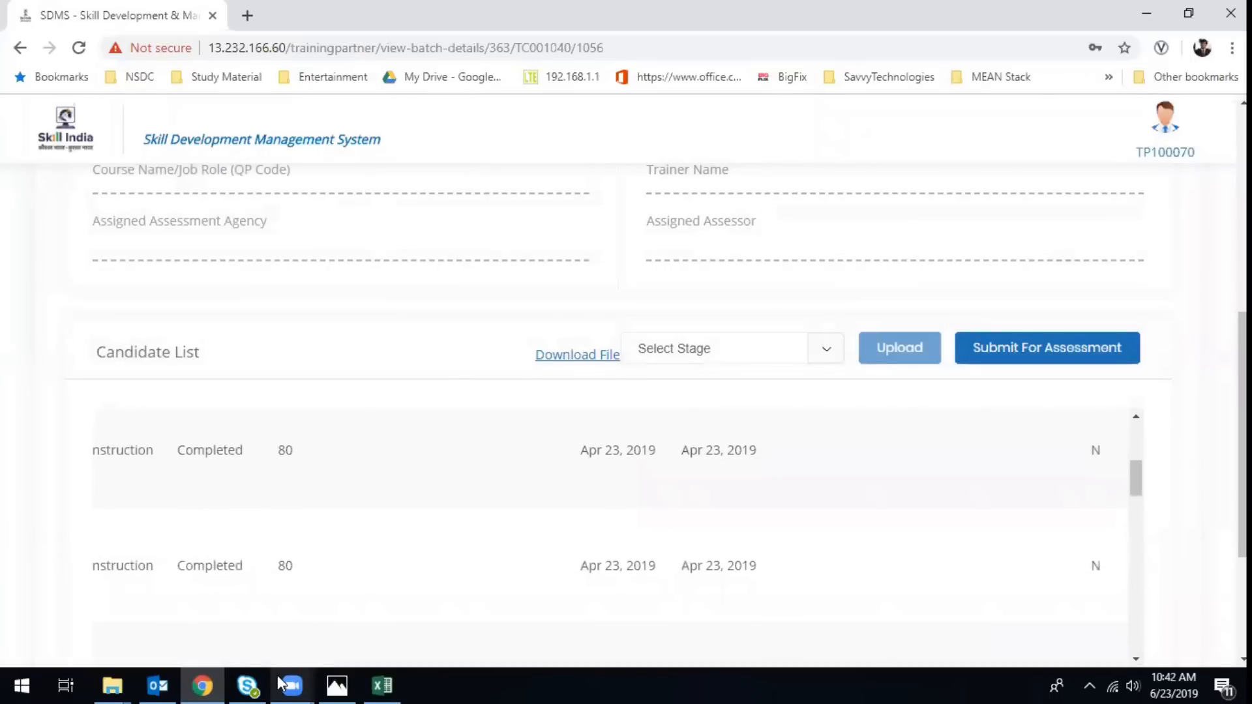
pyautogui.scroll(2, 372, 476)
pyautogui.scroll(-5, 375, 476)
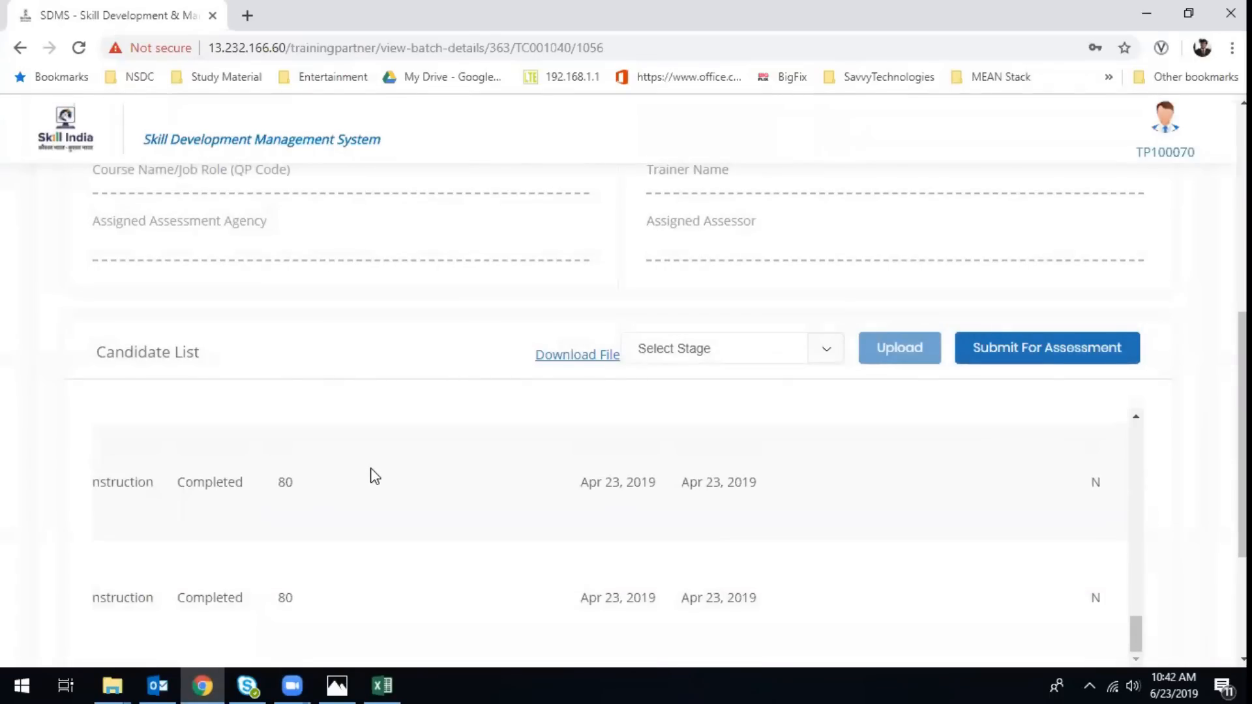
pyautogui.scroll(-3, 373, 476)
pyautogui.scroll(10, 373, 476)
pyautogui.scroll(1, 375, 476)
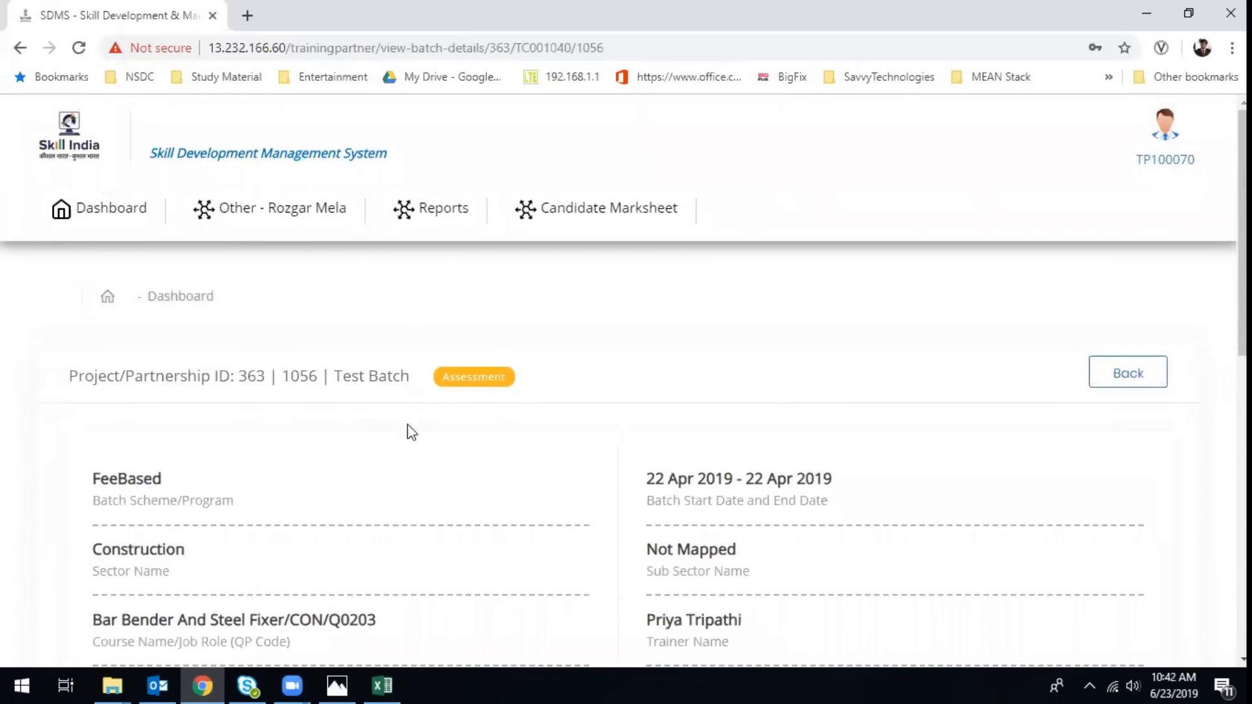
# Step: Submit the batch for assessment in SSC mode with the prefilled sector, Sector Skill Council and proposed dates
pyautogui.scroll(-4, 616, 506)
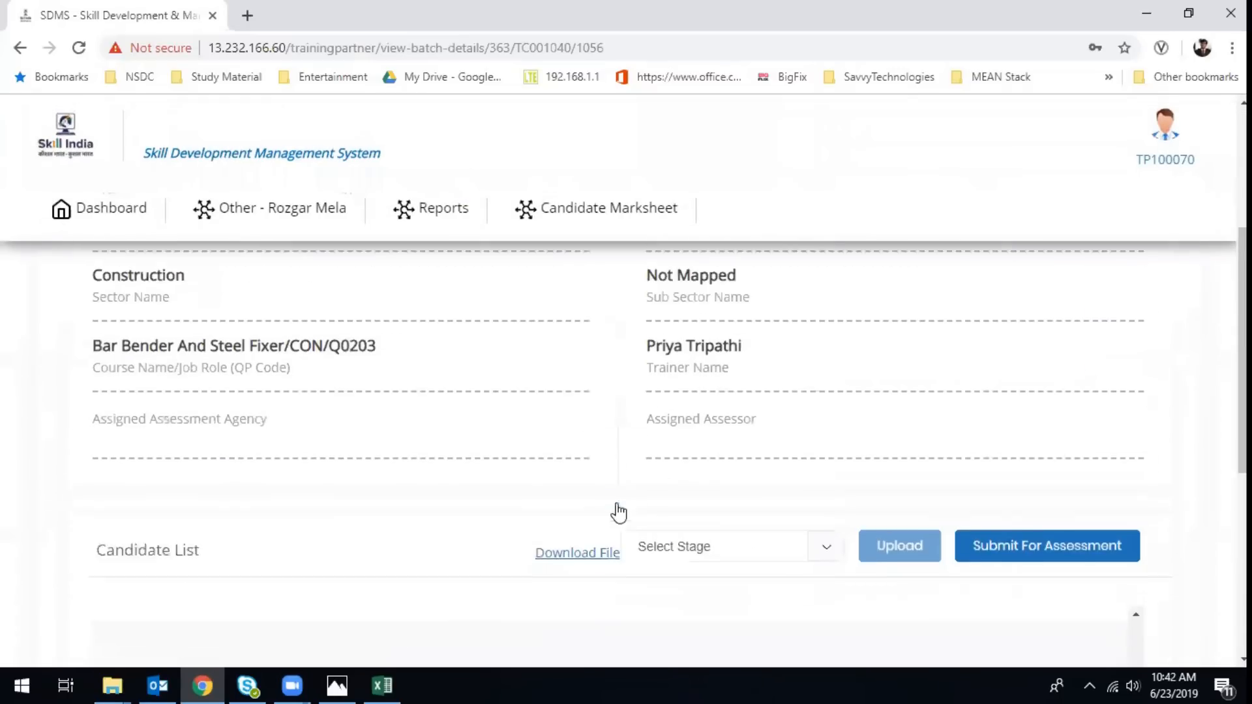
pyautogui.scroll(-1, 618, 506)
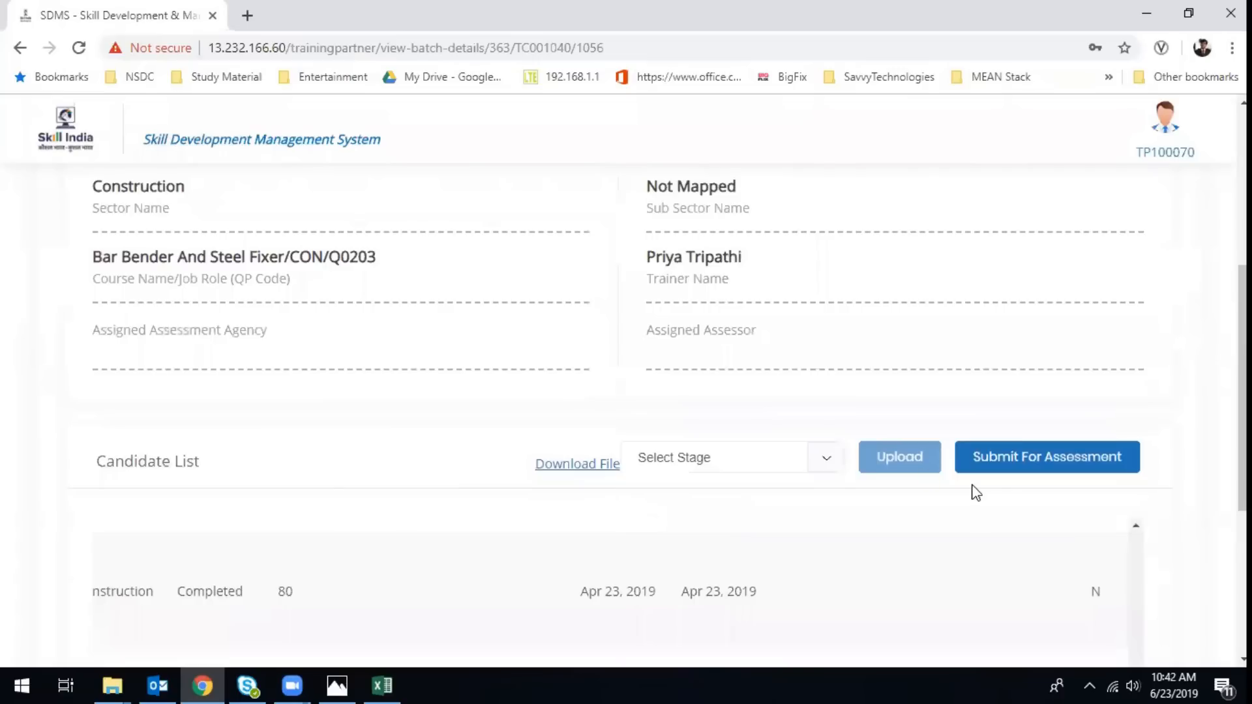
pyautogui.click(1050, 460)
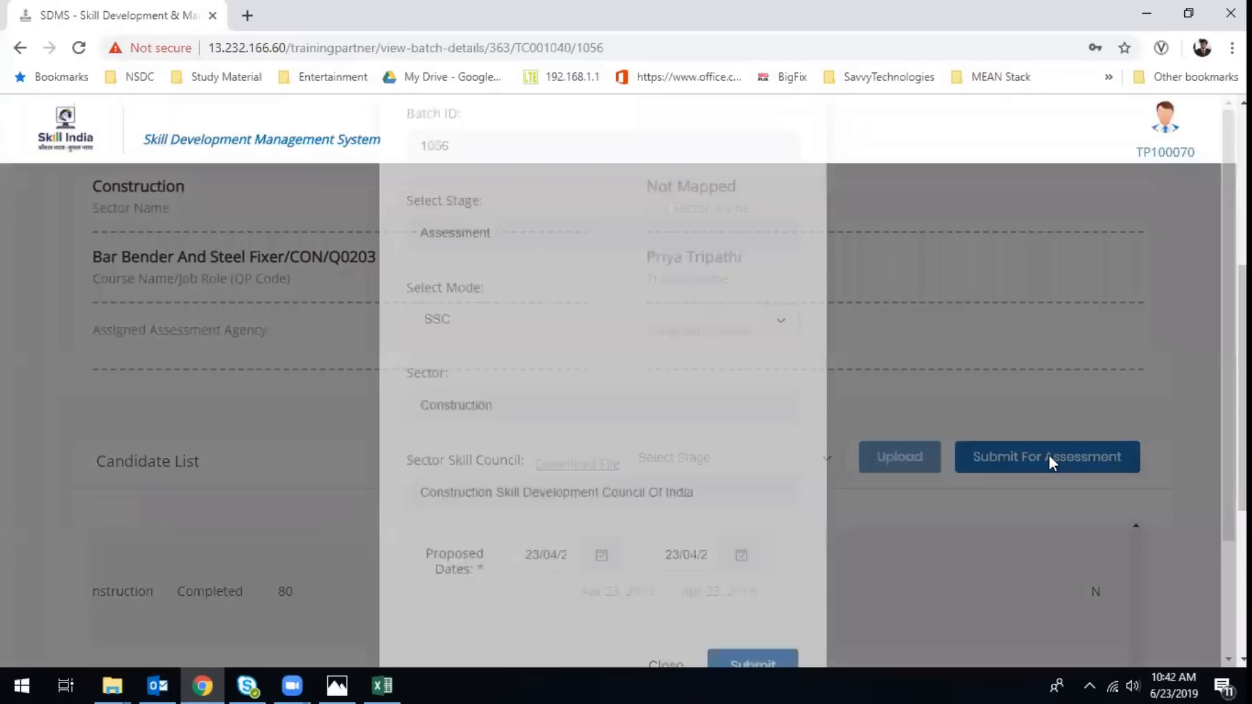
pyautogui.scroll(-2, 506, 500)
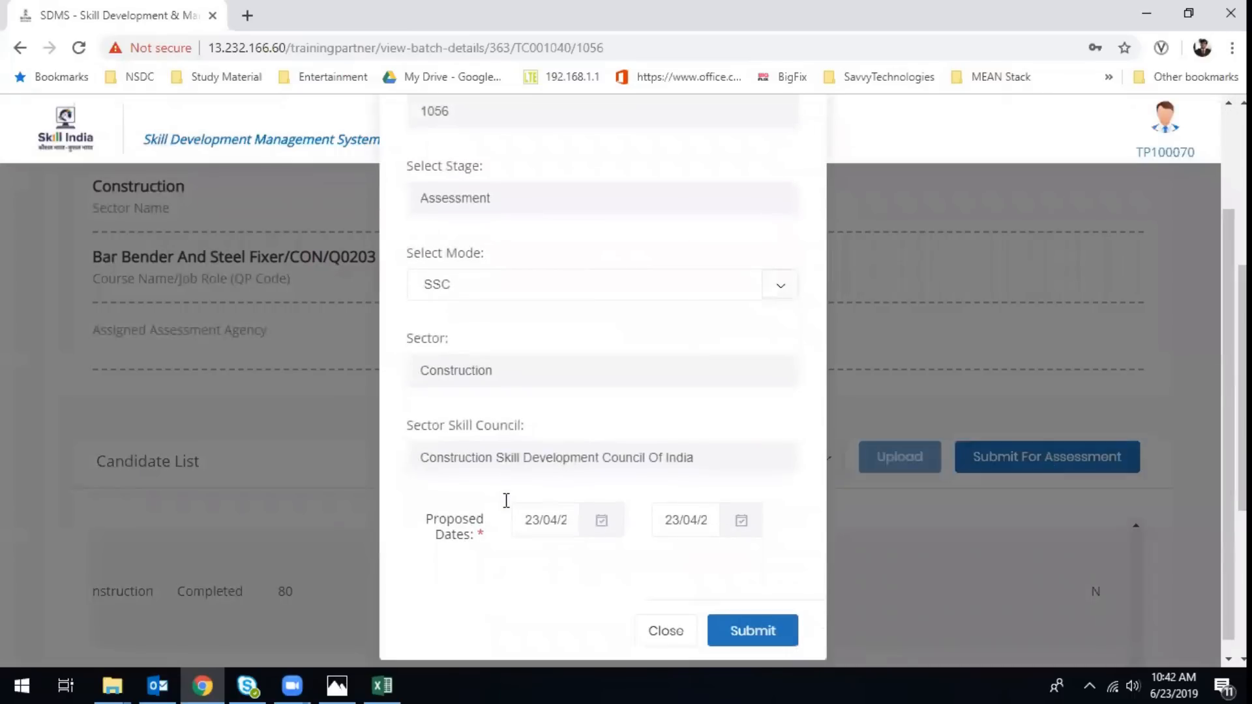
pyautogui.click(758, 633)
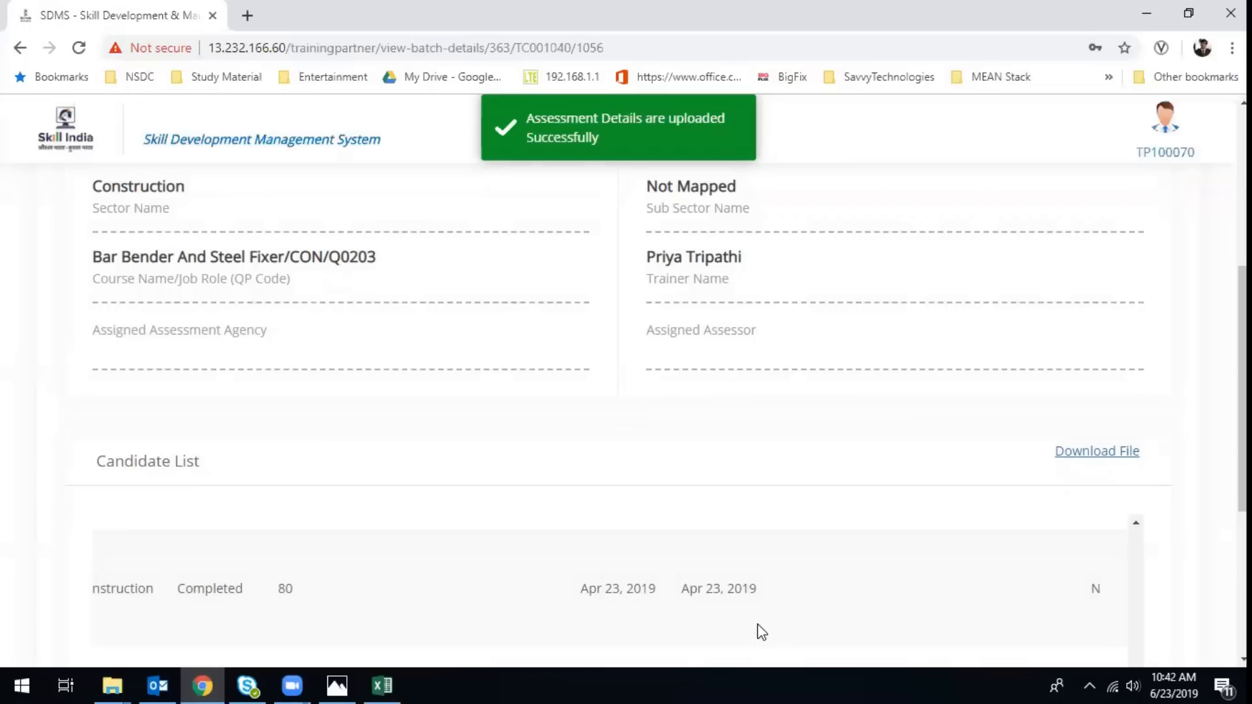
pyautogui.scroll(5, 701, 496)
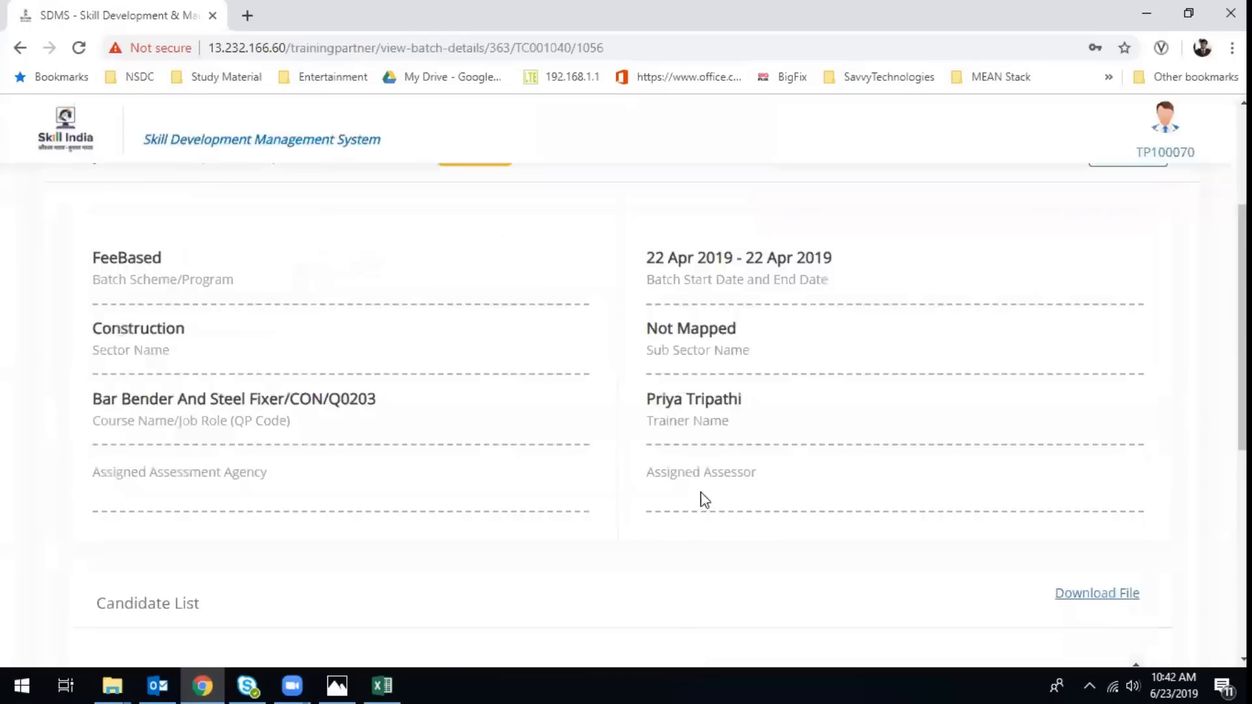